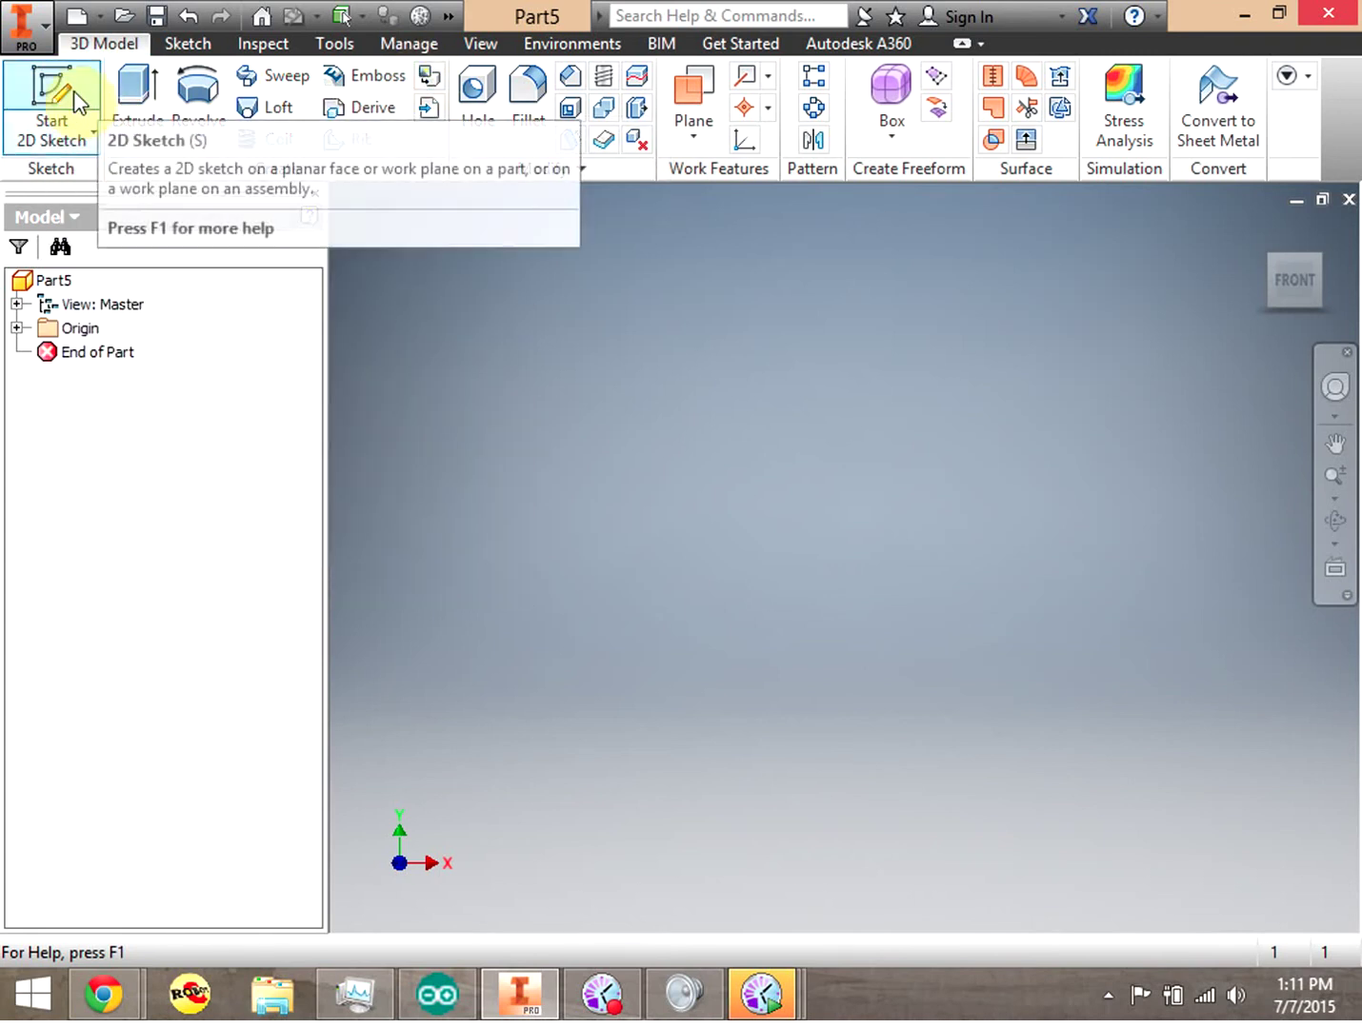
Start a 2D sketch on the XZ plane and draw a center point circle centred at about 0.152 in, -0.528 in
{"action": "left_click", "coordinate": [74, 99]}
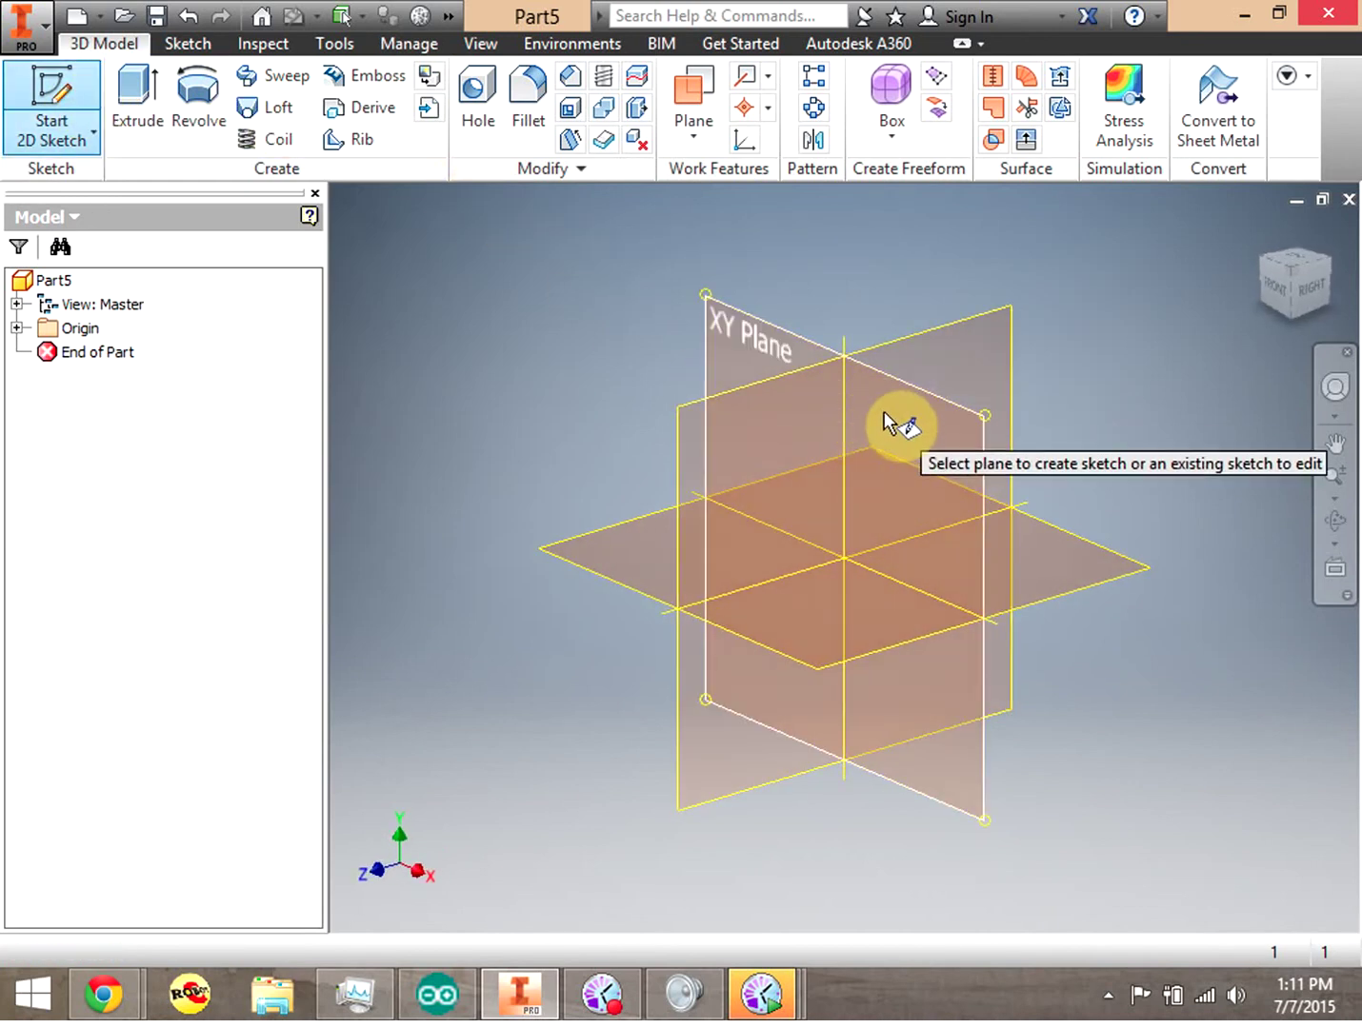
{"action": "left_click", "coordinate": [839, 596]}
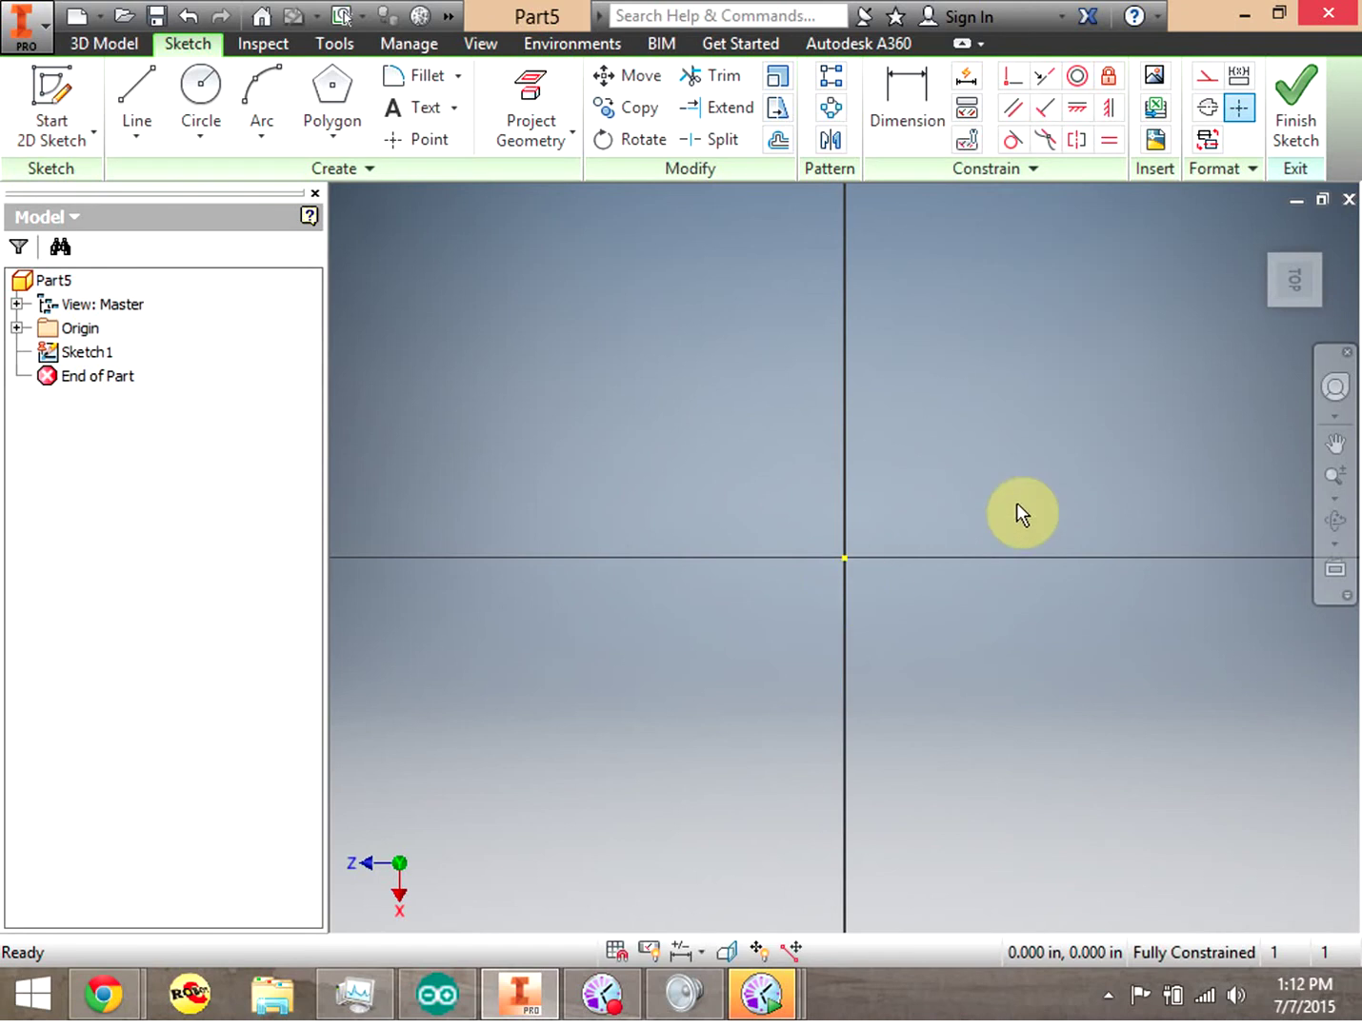
{"action": "left_click", "coordinate": [205, 99]}
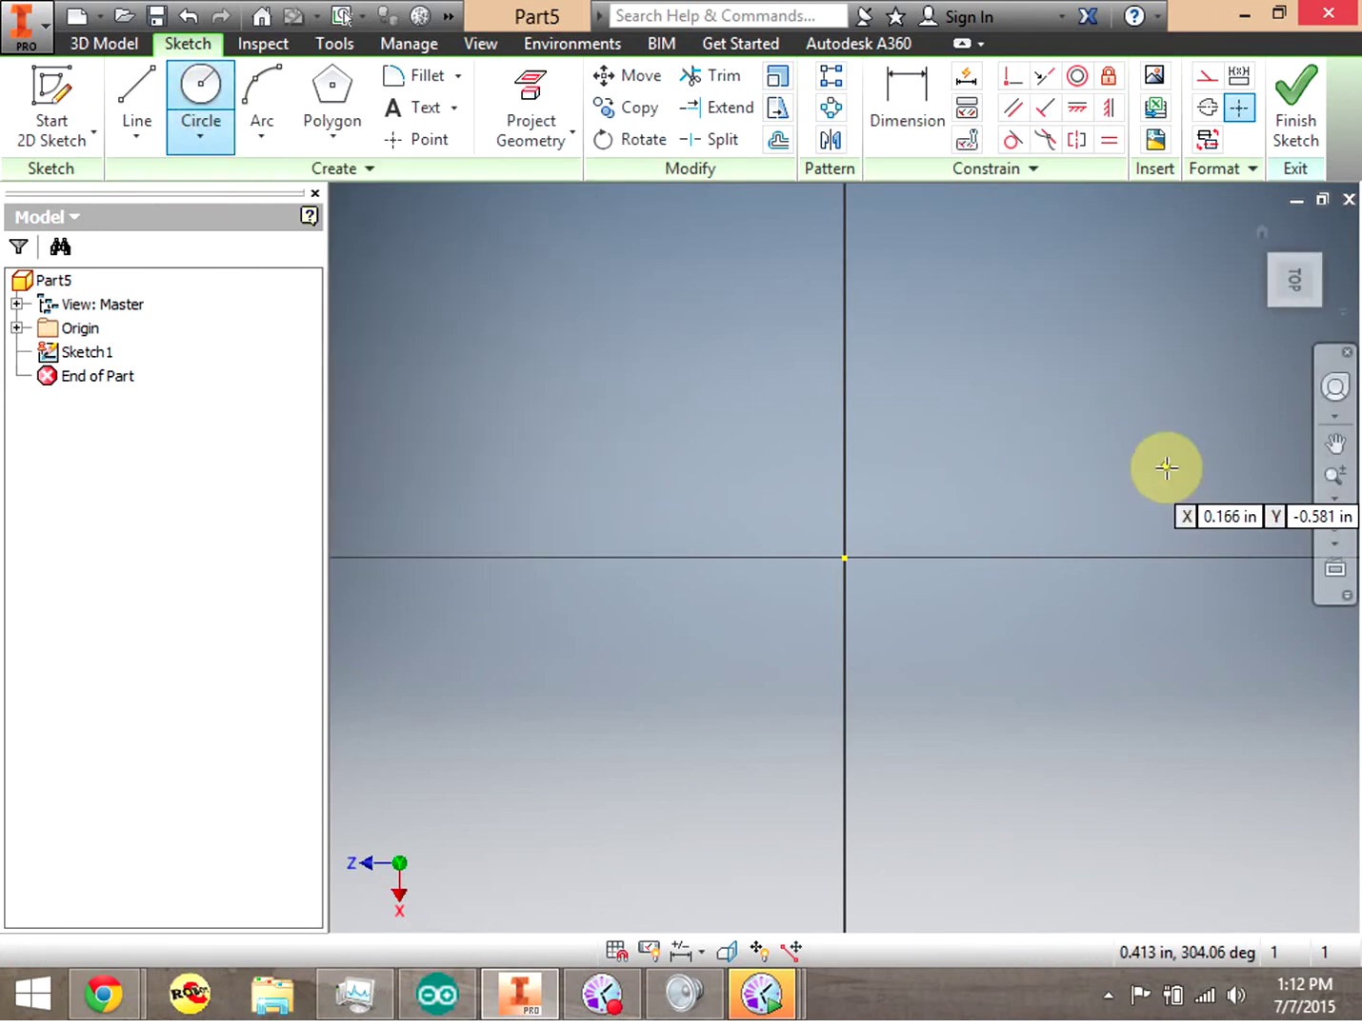
{"action": "left_click", "coordinate": [1135, 474]}
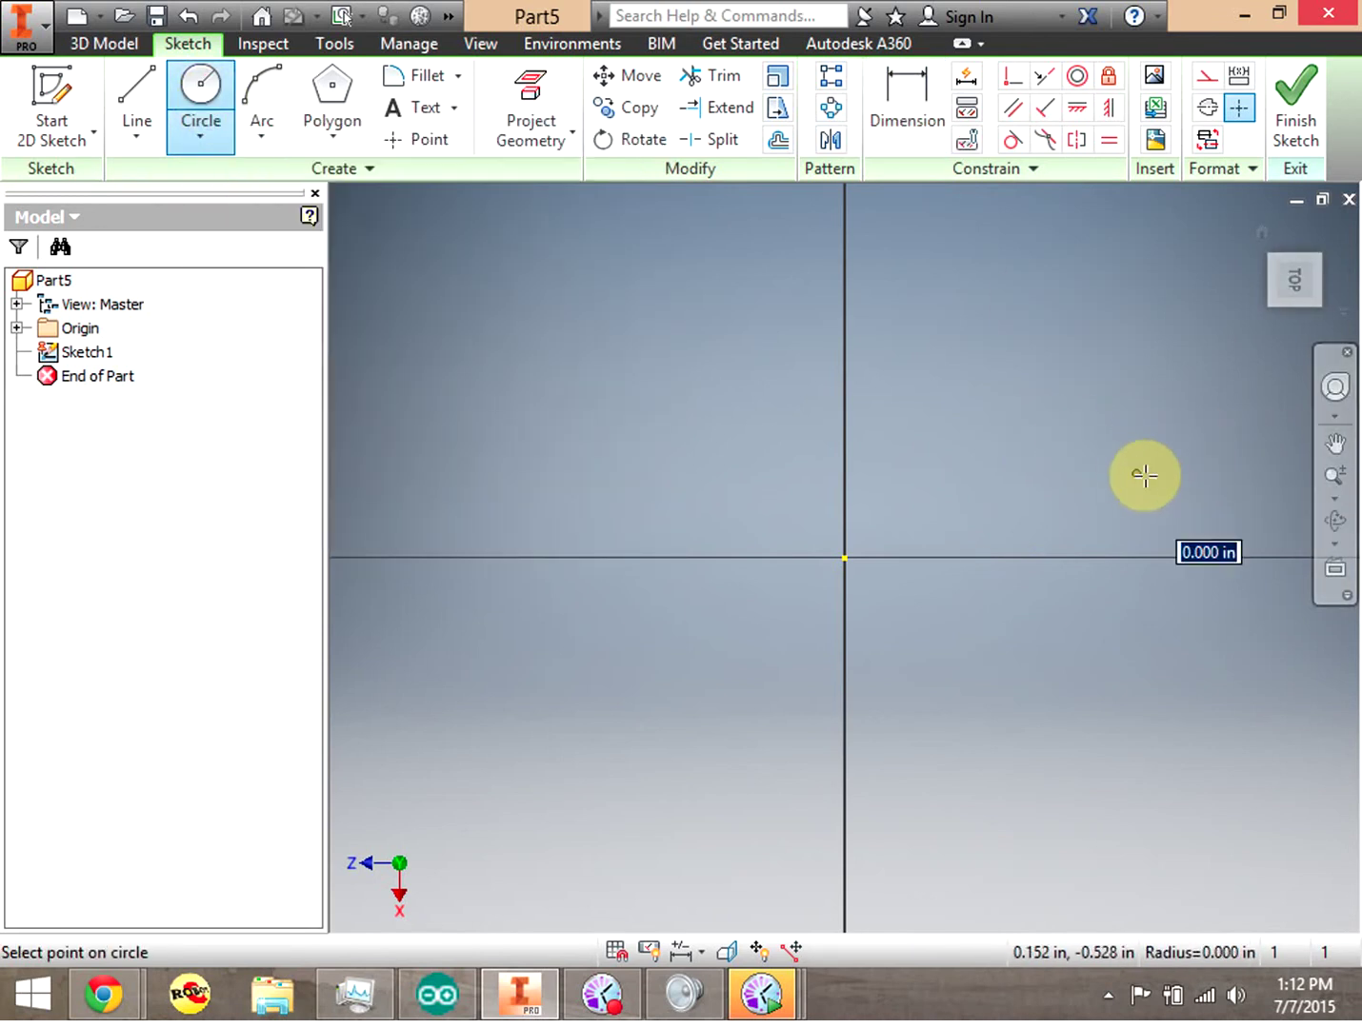
{"action": "left_click", "coordinate": [1205, 515]}
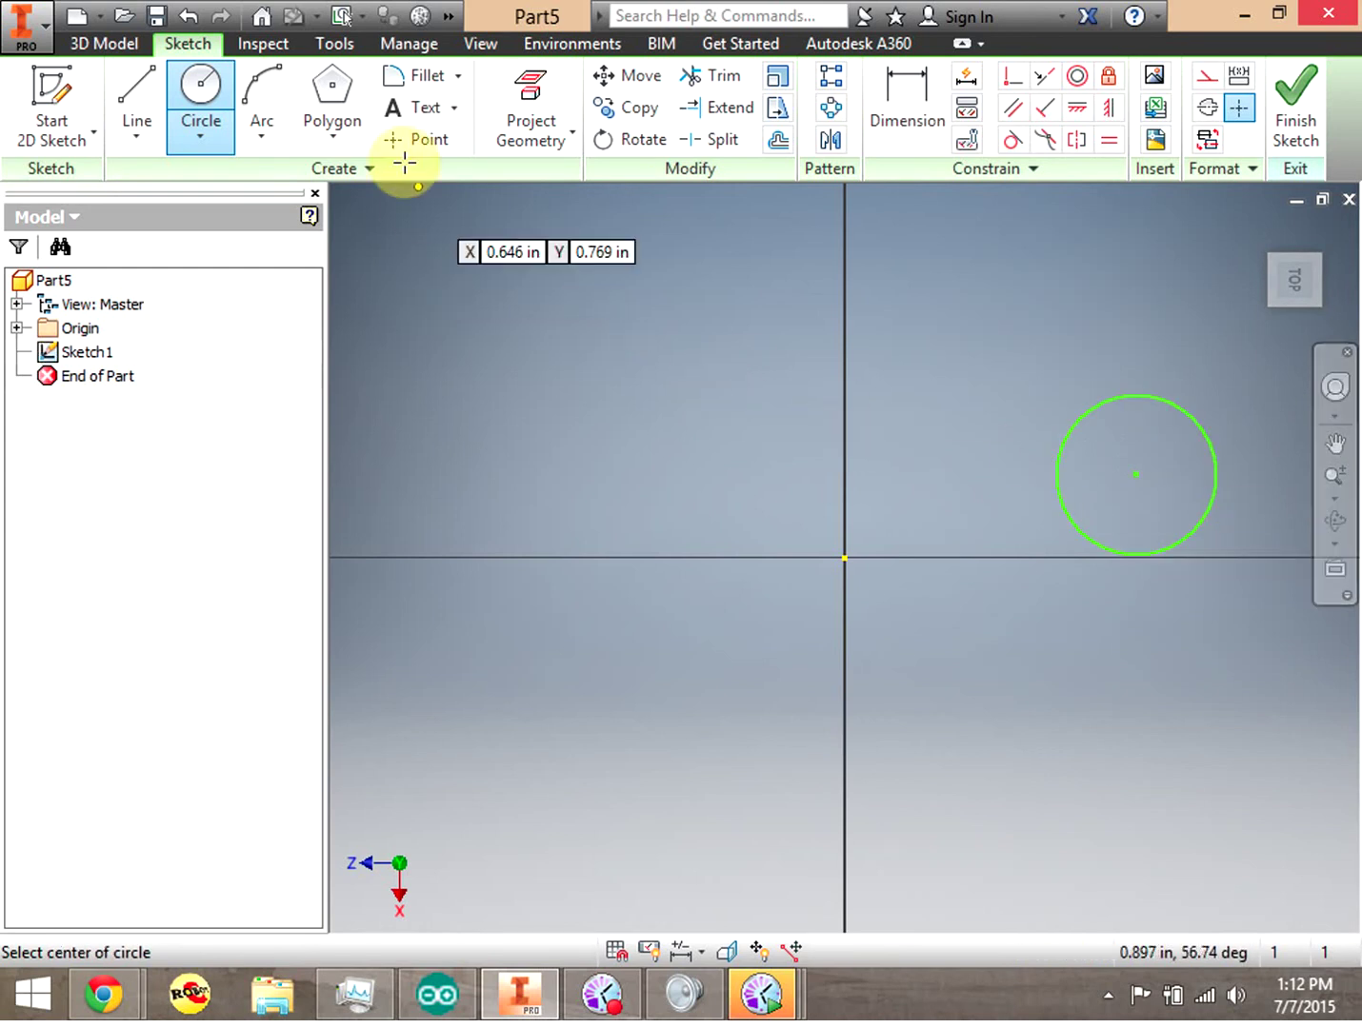
Draw a six-sided polygon that partly overlaps the circle, with its center inside the circle near the edge
{"action": "left_click", "coordinate": [340, 100]}
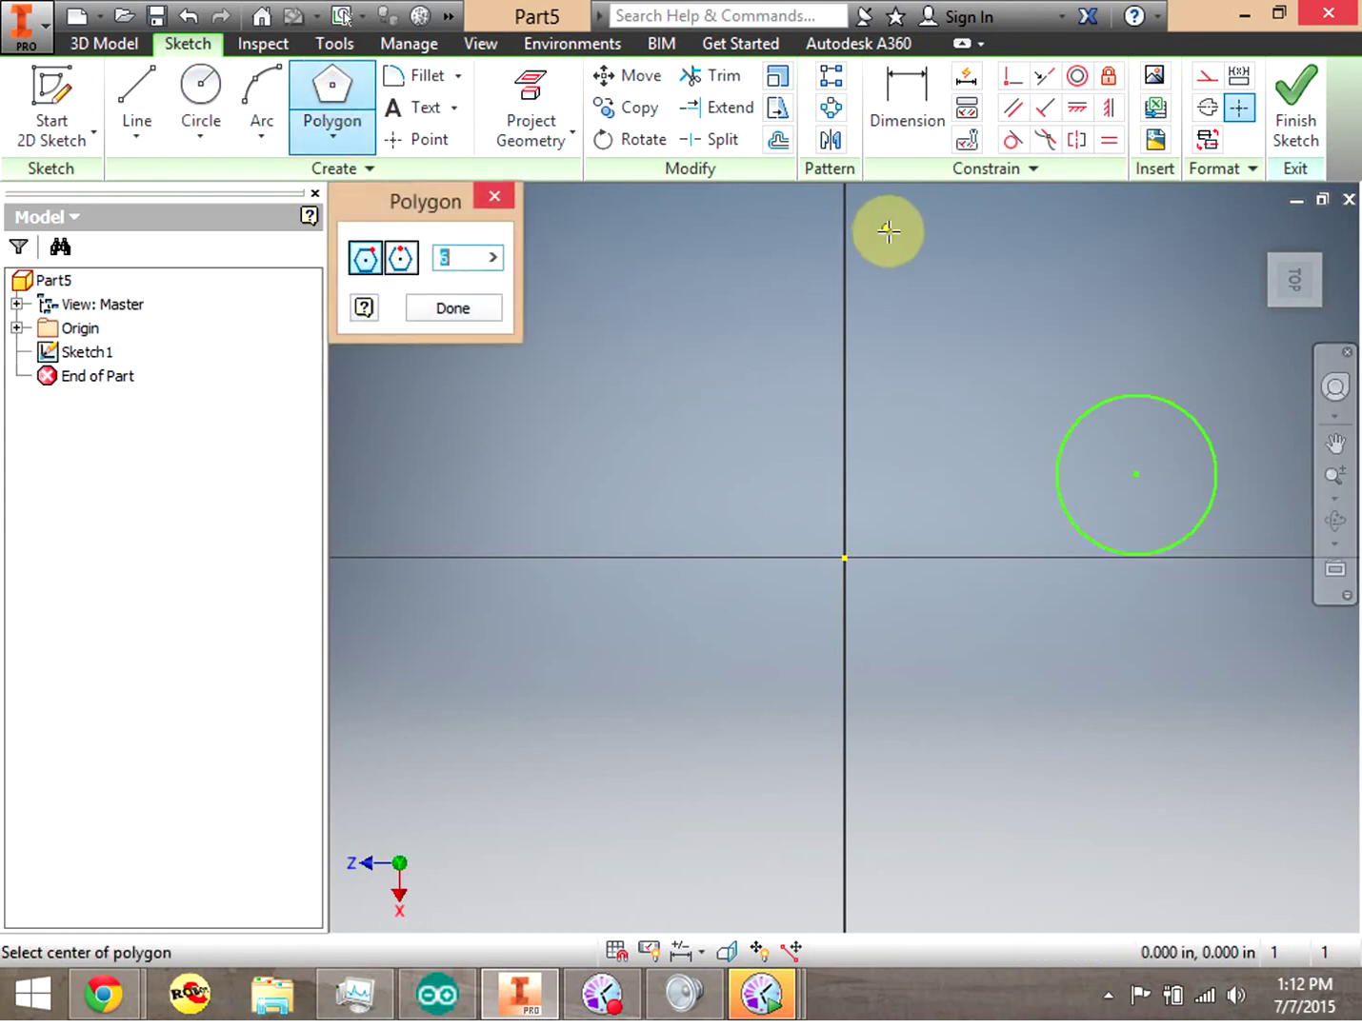
{"action": "left_click", "coordinate": [1171, 425]}
{"action": "left_click", "coordinate": [1181, 326]}
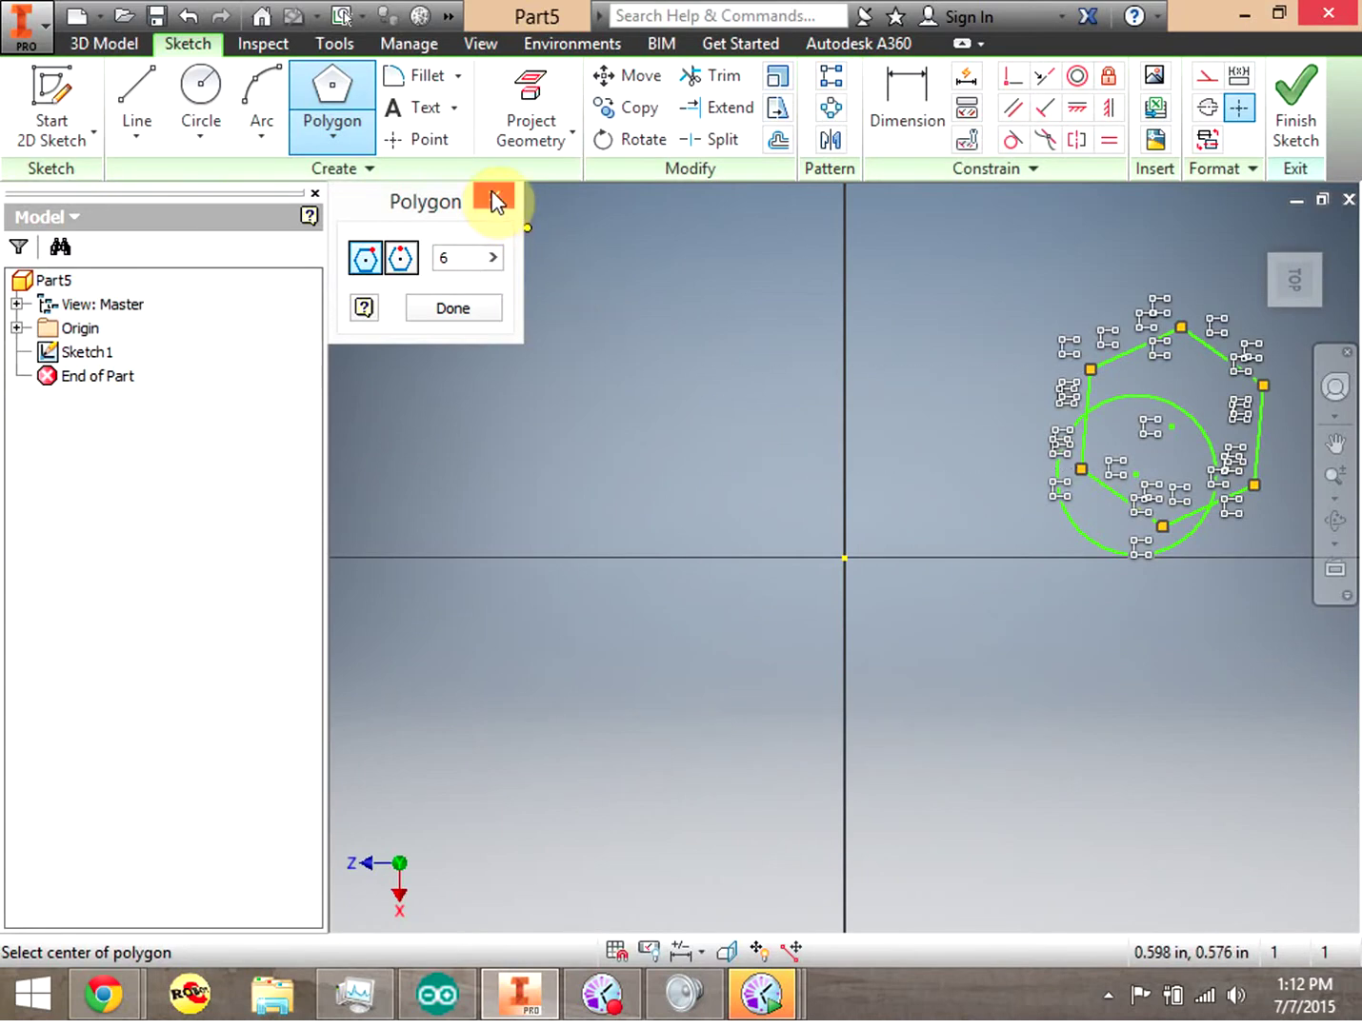
{"action": "left_click", "coordinate": [479, 305]}
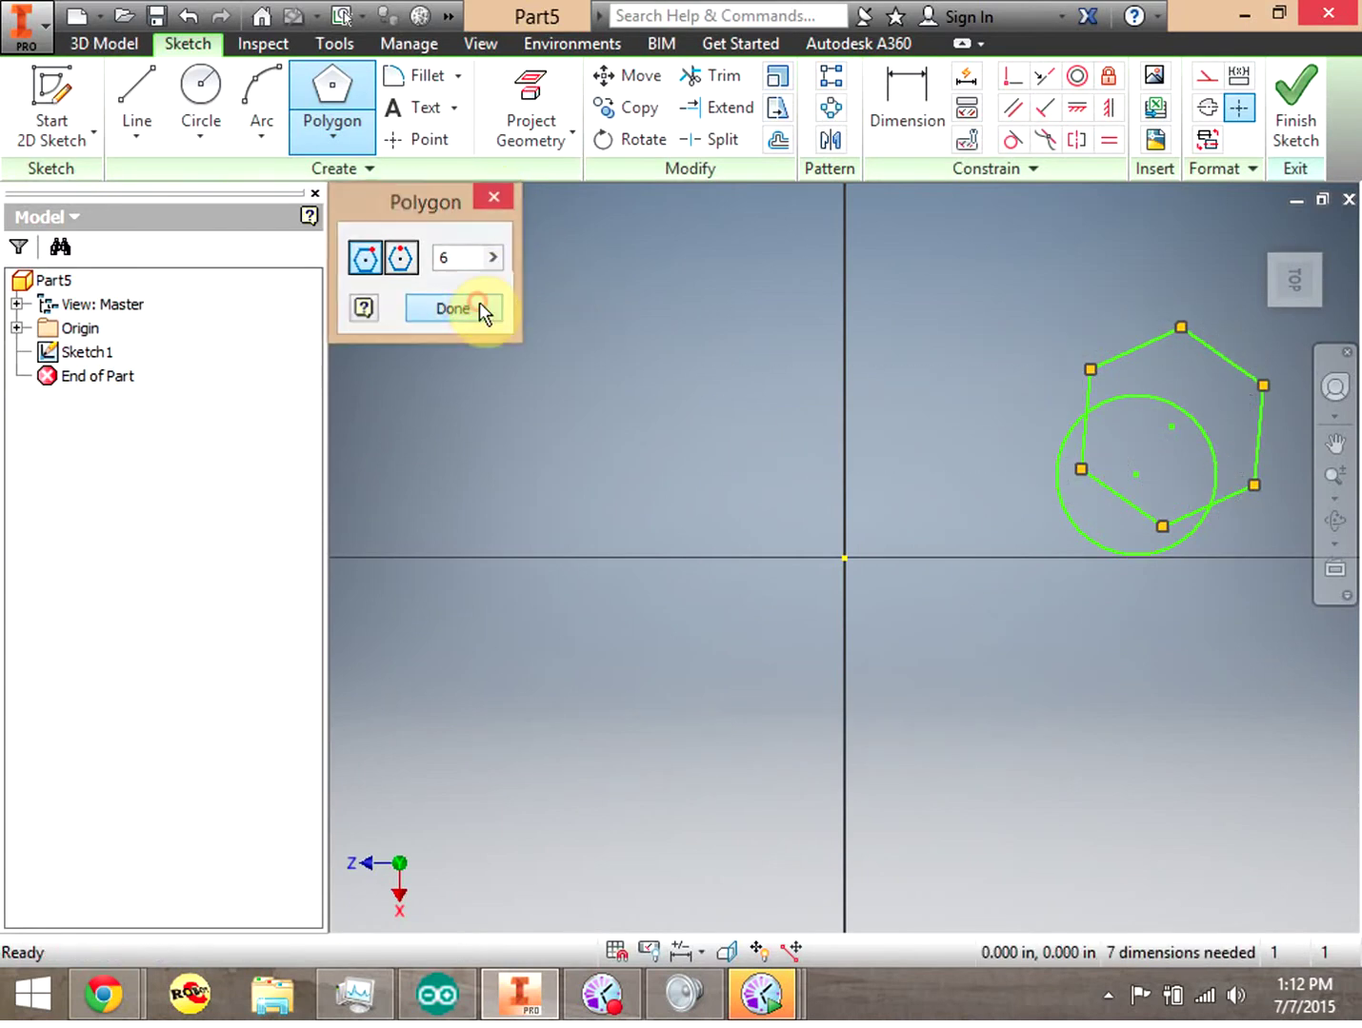
Draw a separate straight line about 0.774 in long, parallel to the X axis, across the origin from the circle and polygon
{"action": "left_click", "coordinate": [134, 99]}
{"action": "left_click", "coordinate": [650, 303]}
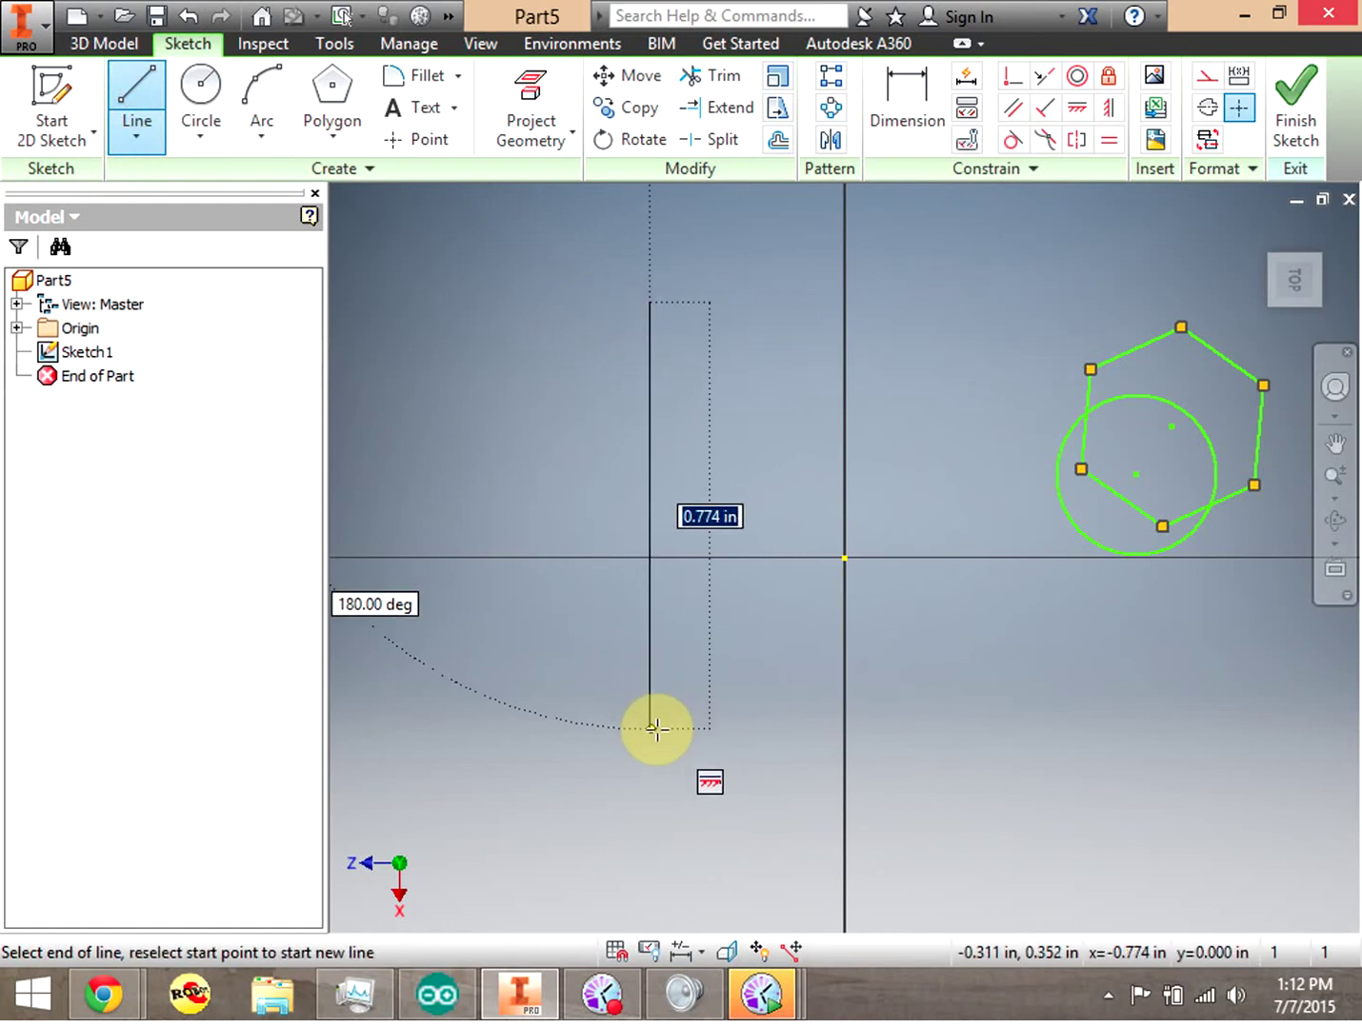
{"action": "left_click", "coordinate": [656, 729]}
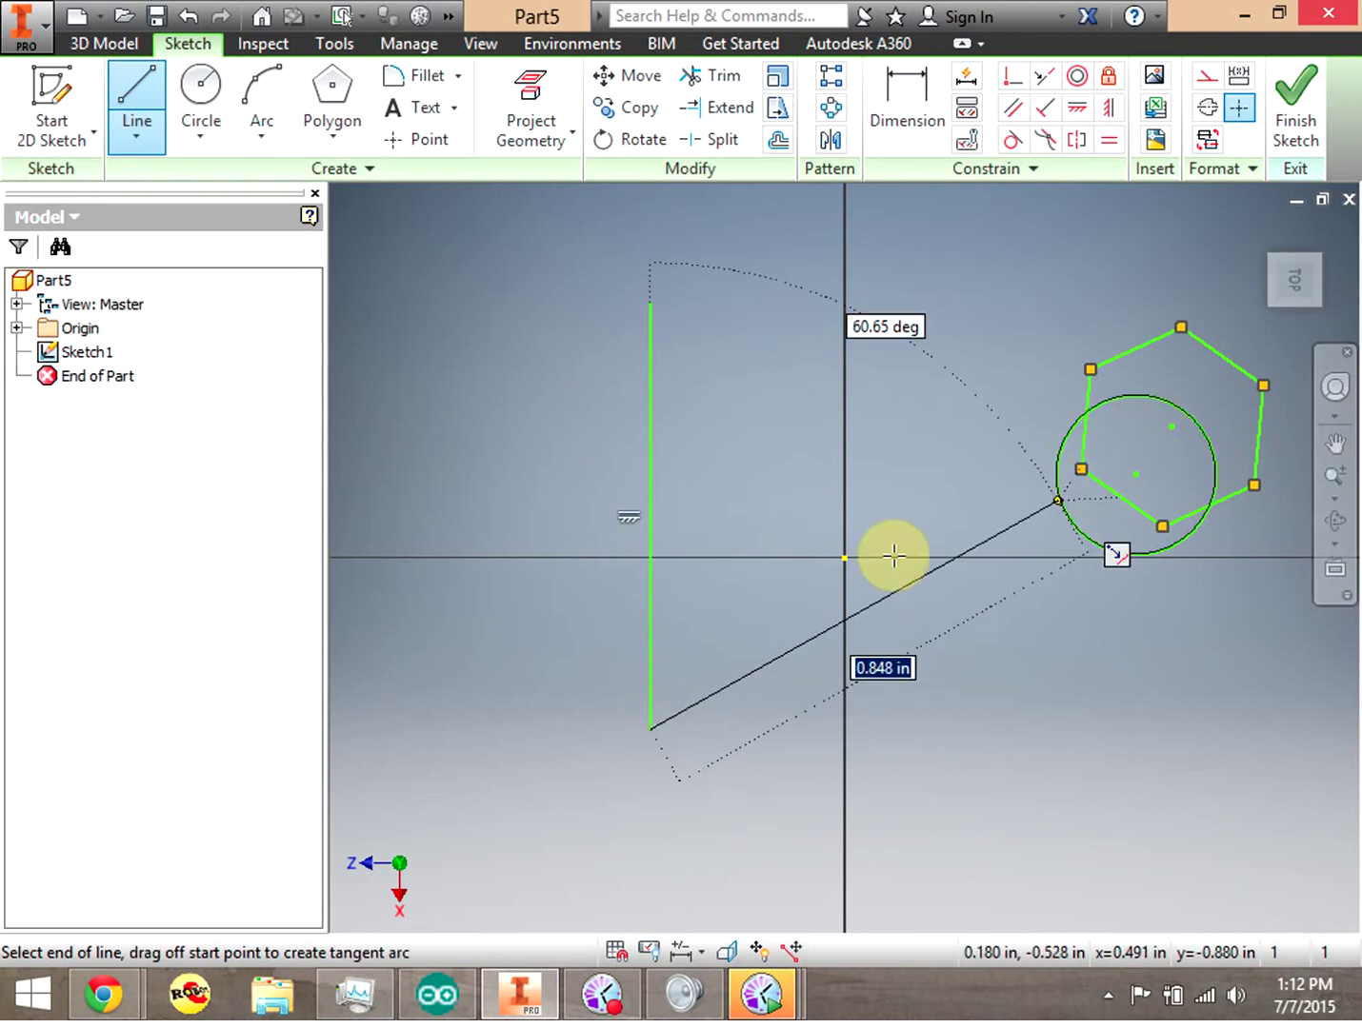
{"action": "right_click", "coordinate": [733, 519]}
{"action": "left_click", "coordinate": [833, 509]}
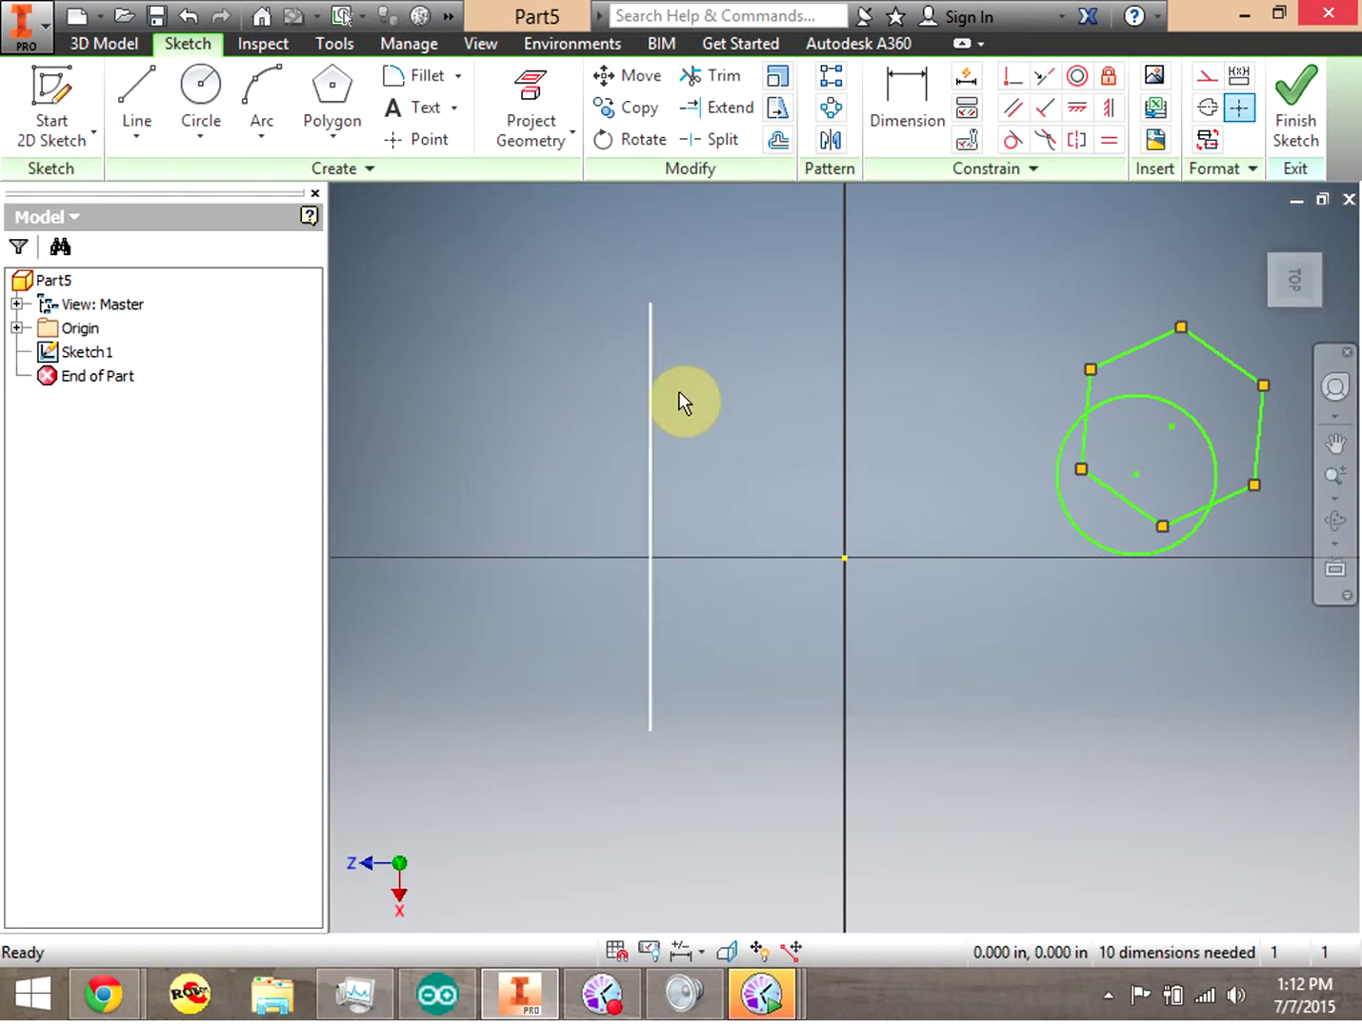
Trim the overlapping segments of the polygon and circle so they form one closed outline, and finish the sketch
{"action": "left_click", "coordinate": [1321, 236]}
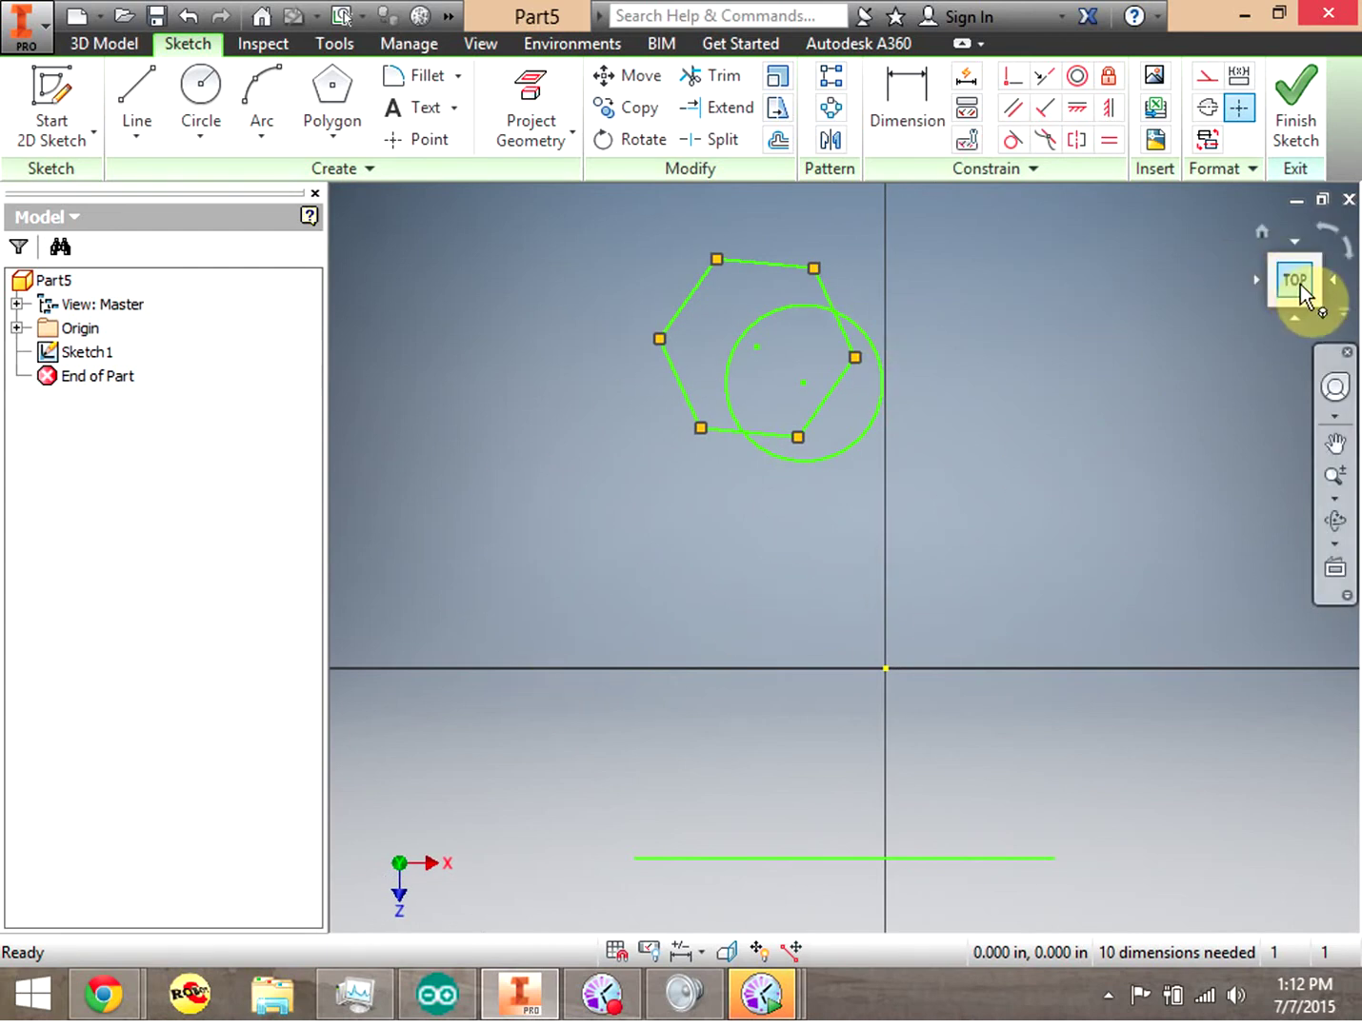
{"action": "left_click", "coordinate": [1343, 252]}
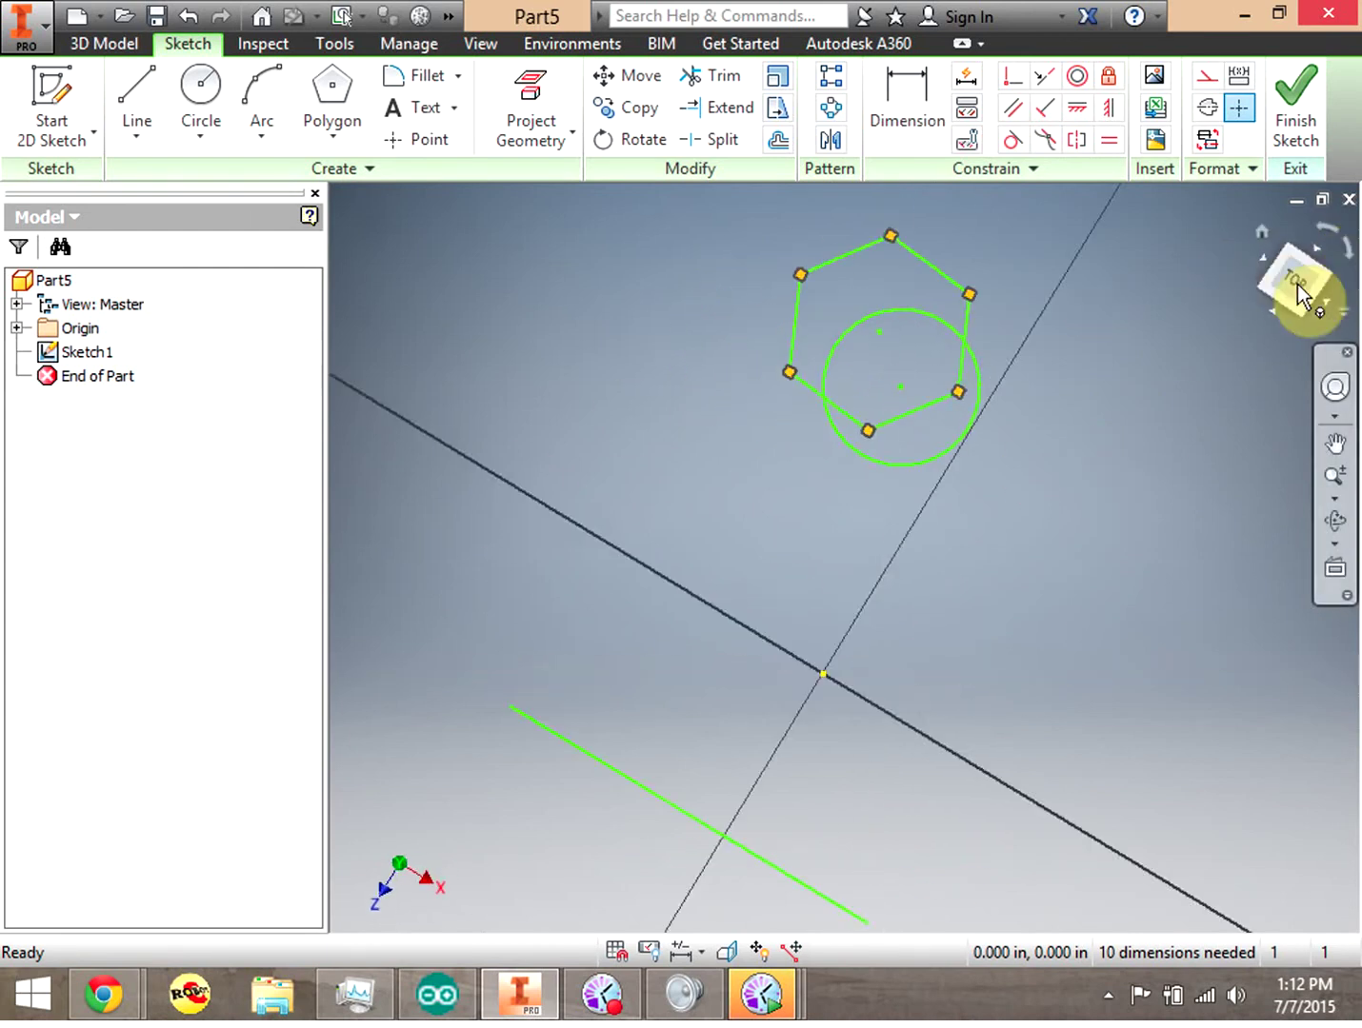
{"action": "left_click", "coordinate": [713, 77]}
{"action": "left_click", "coordinate": [974, 471]}
{"action": "left_click", "coordinate": [999, 528]}
{"action": "left_click", "coordinate": [1071, 556]}
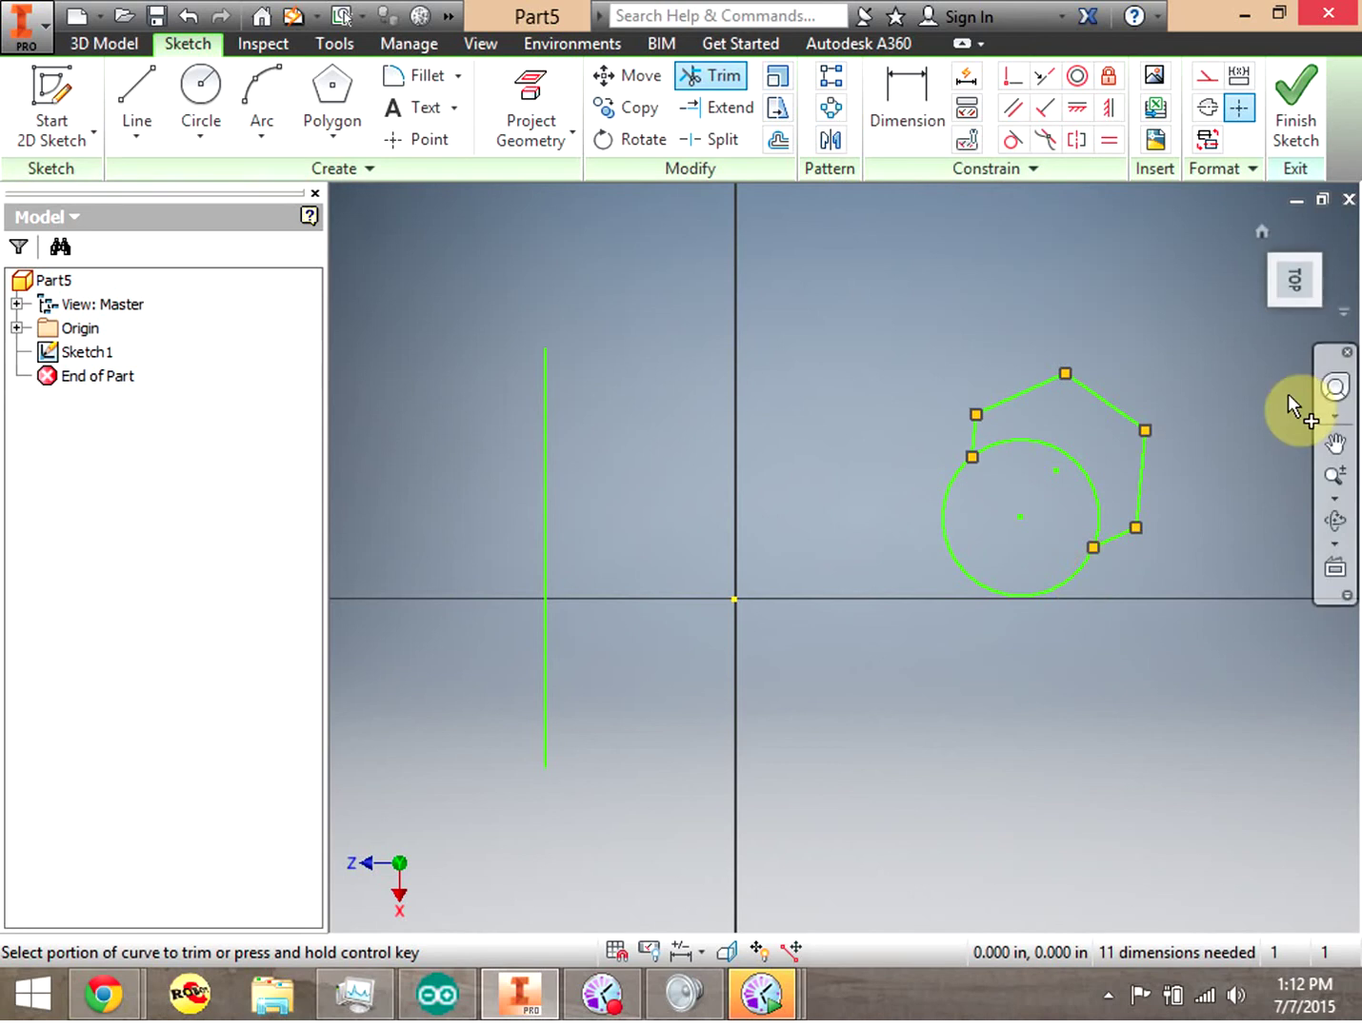
{"action": "left_click", "coordinate": [1095, 496]}
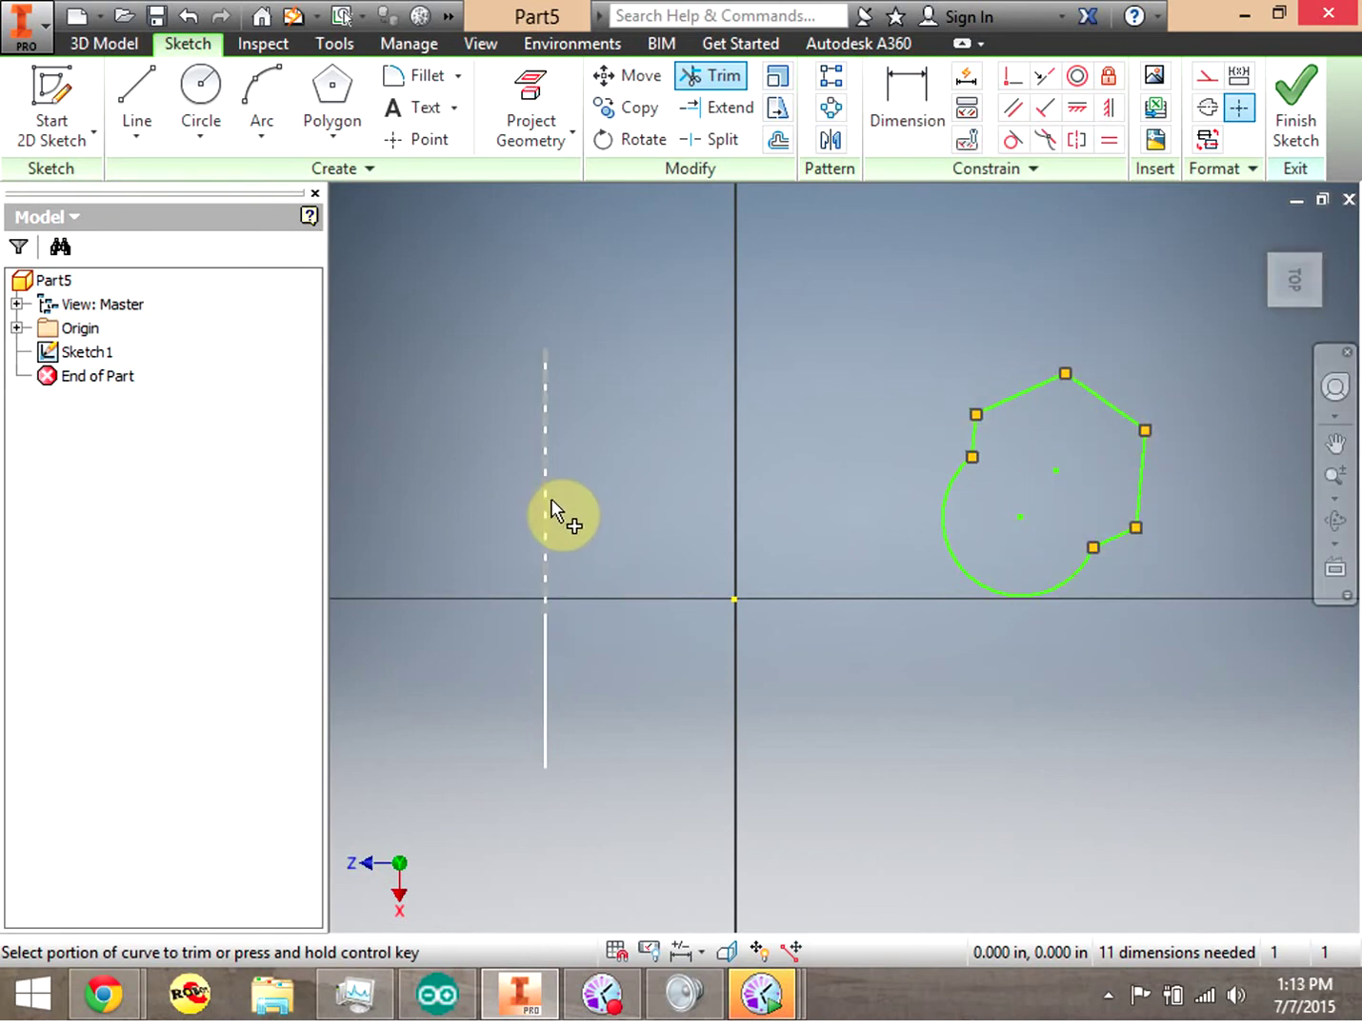
{"action": "right_click", "coordinate": [459, 294]}
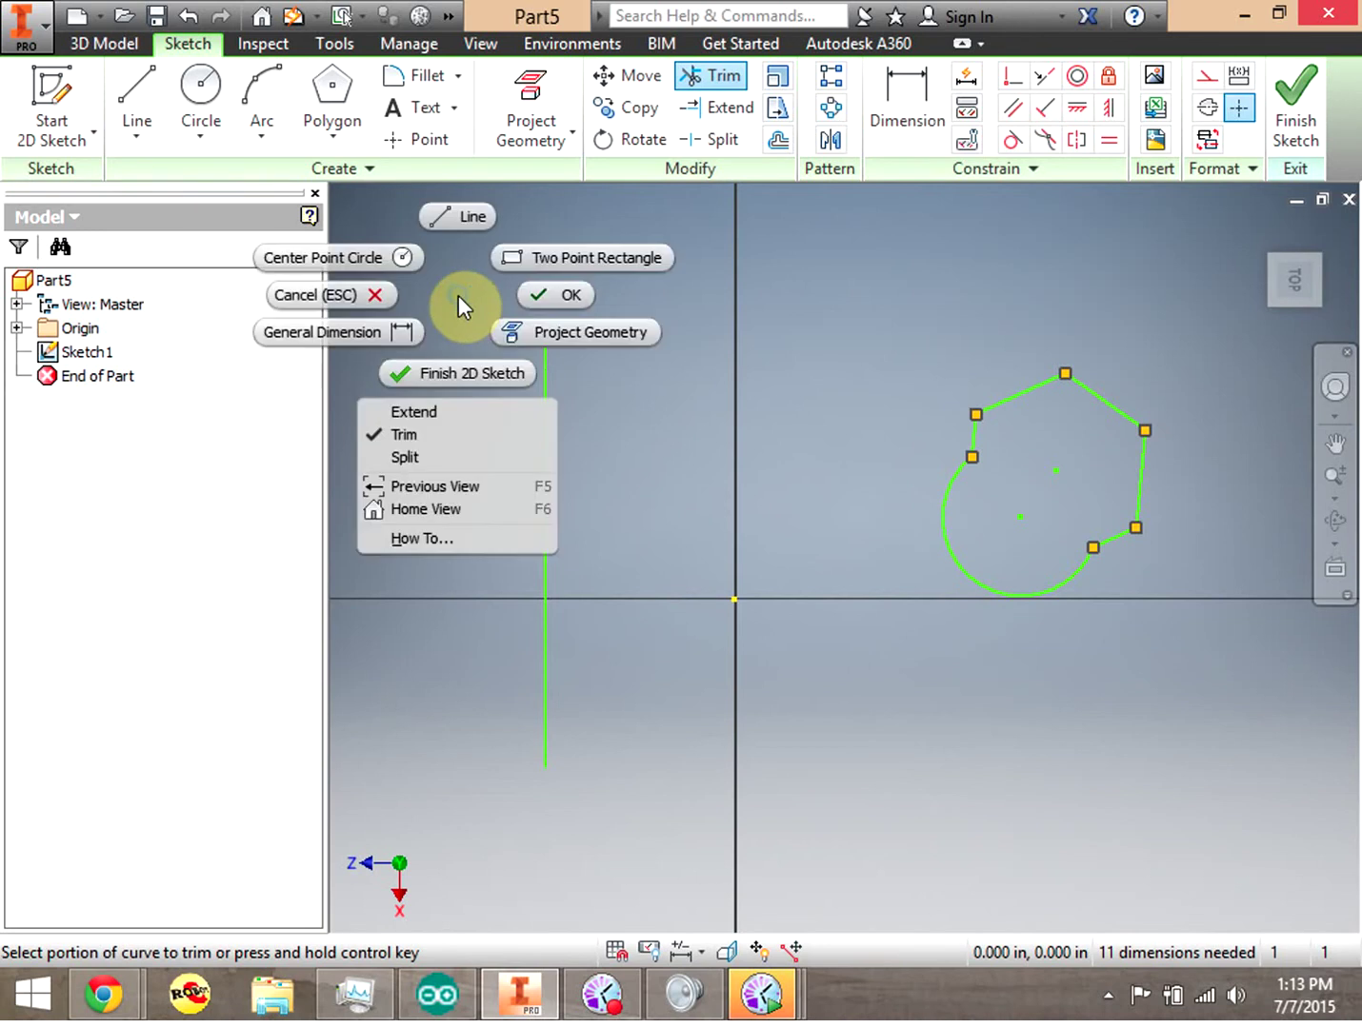
{"action": "left_click", "coordinate": [1300, 125]}
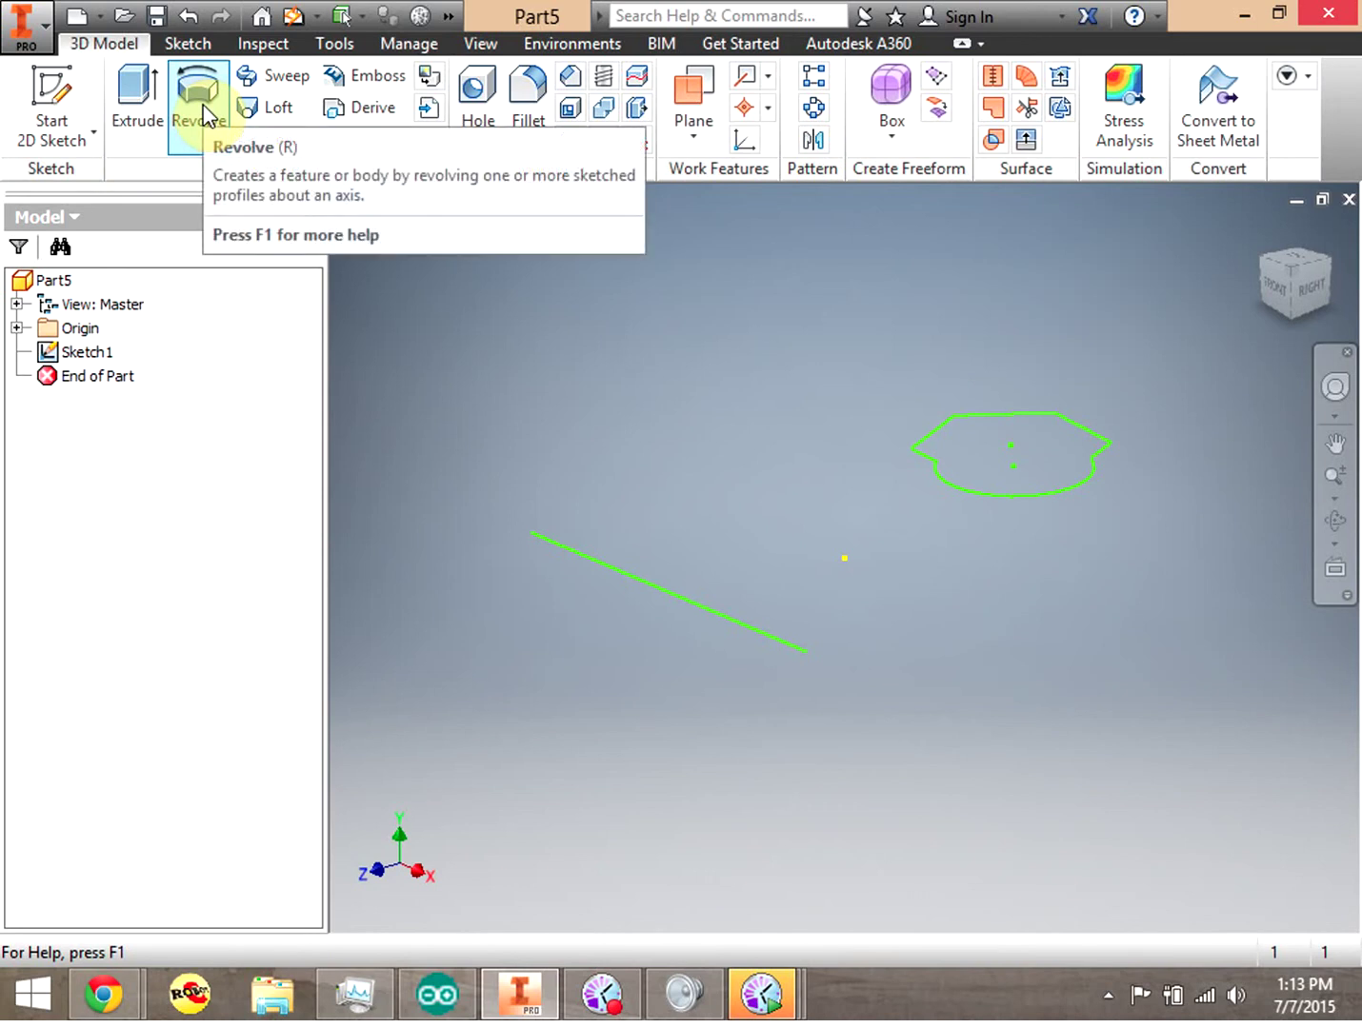
Start a Revolve with the combined circle-and-polygon outline as the profile
{"action": "left_click", "coordinate": [203, 112]}
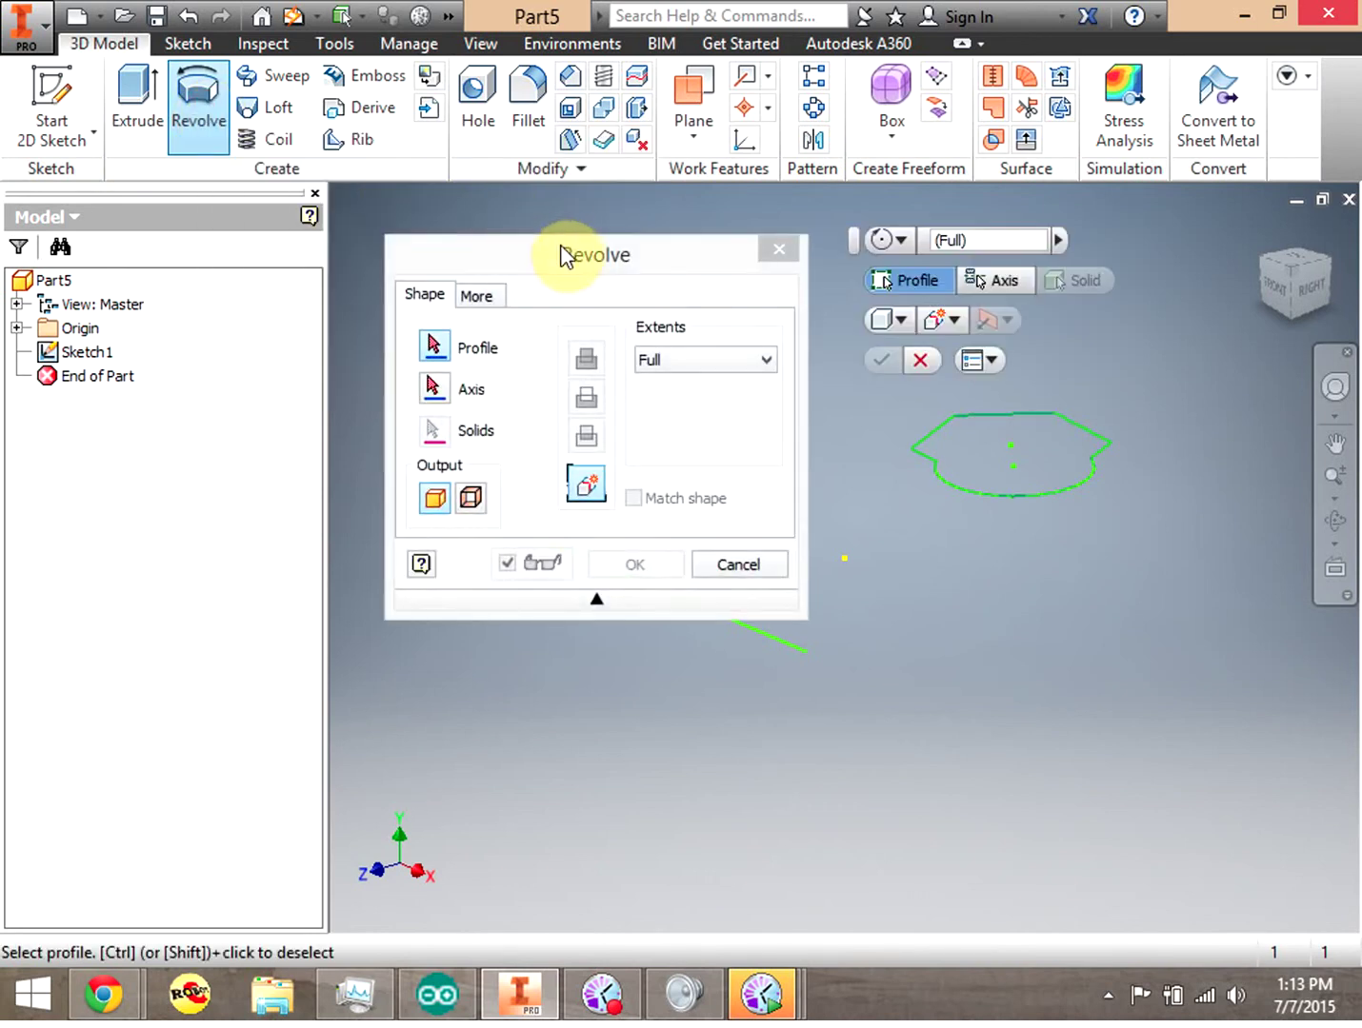
{"action": "left_click_drag", "start_coordinate": [561, 246], "coordinate": [352, 213]}
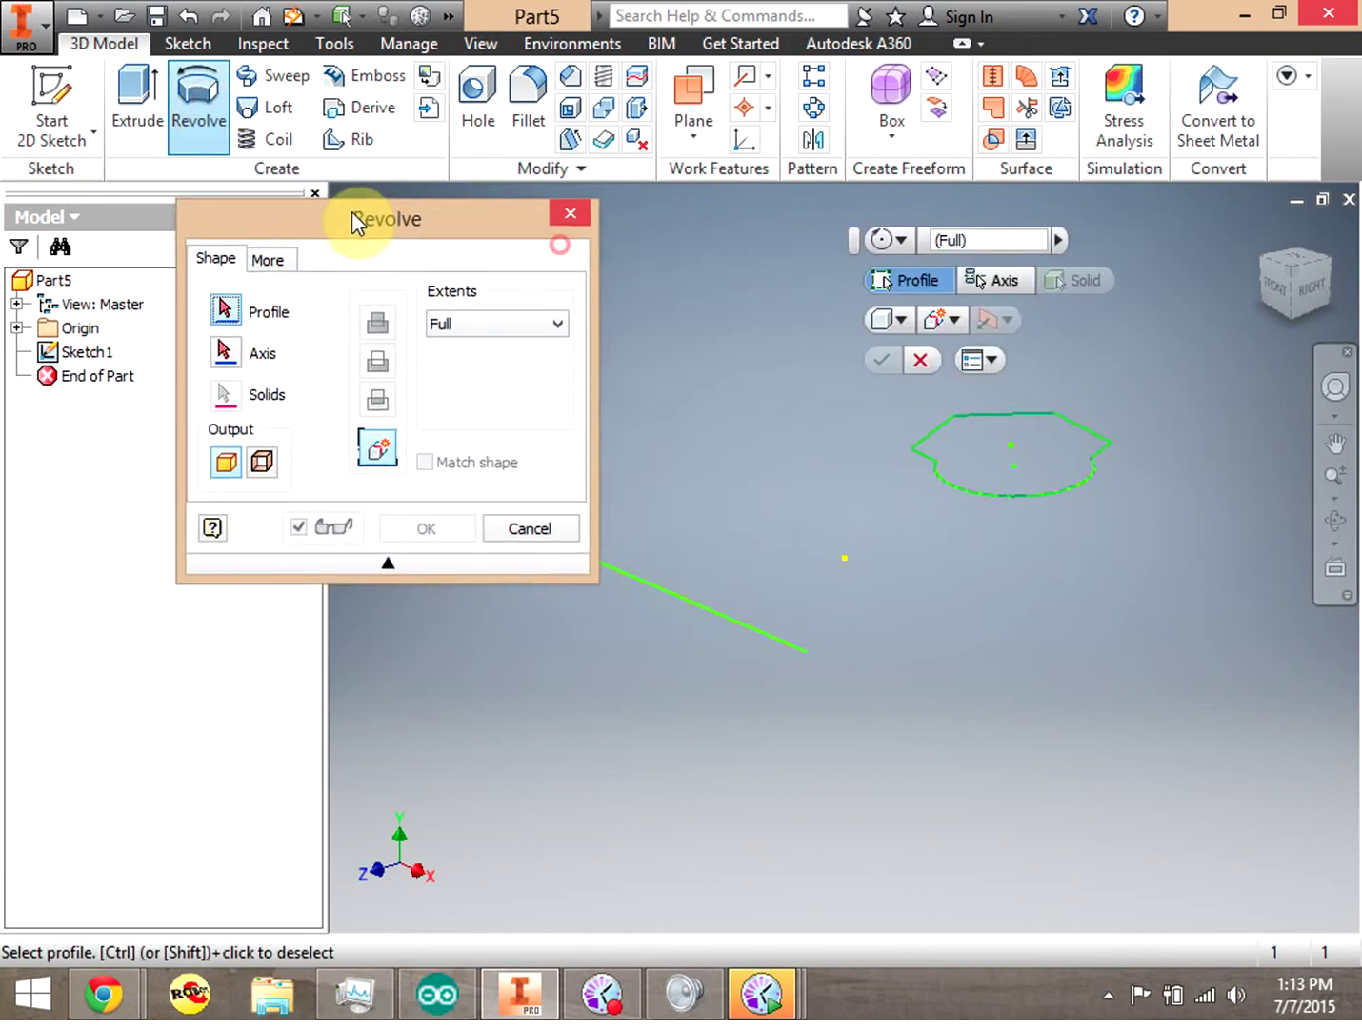
{"action": "left_click", "coordinate": [980, 448]}
Try one of the profile's own straight polygon edges as the axis of revolution and inspect the preview
{"action": "left_click", "coordinate": [225, 353]}
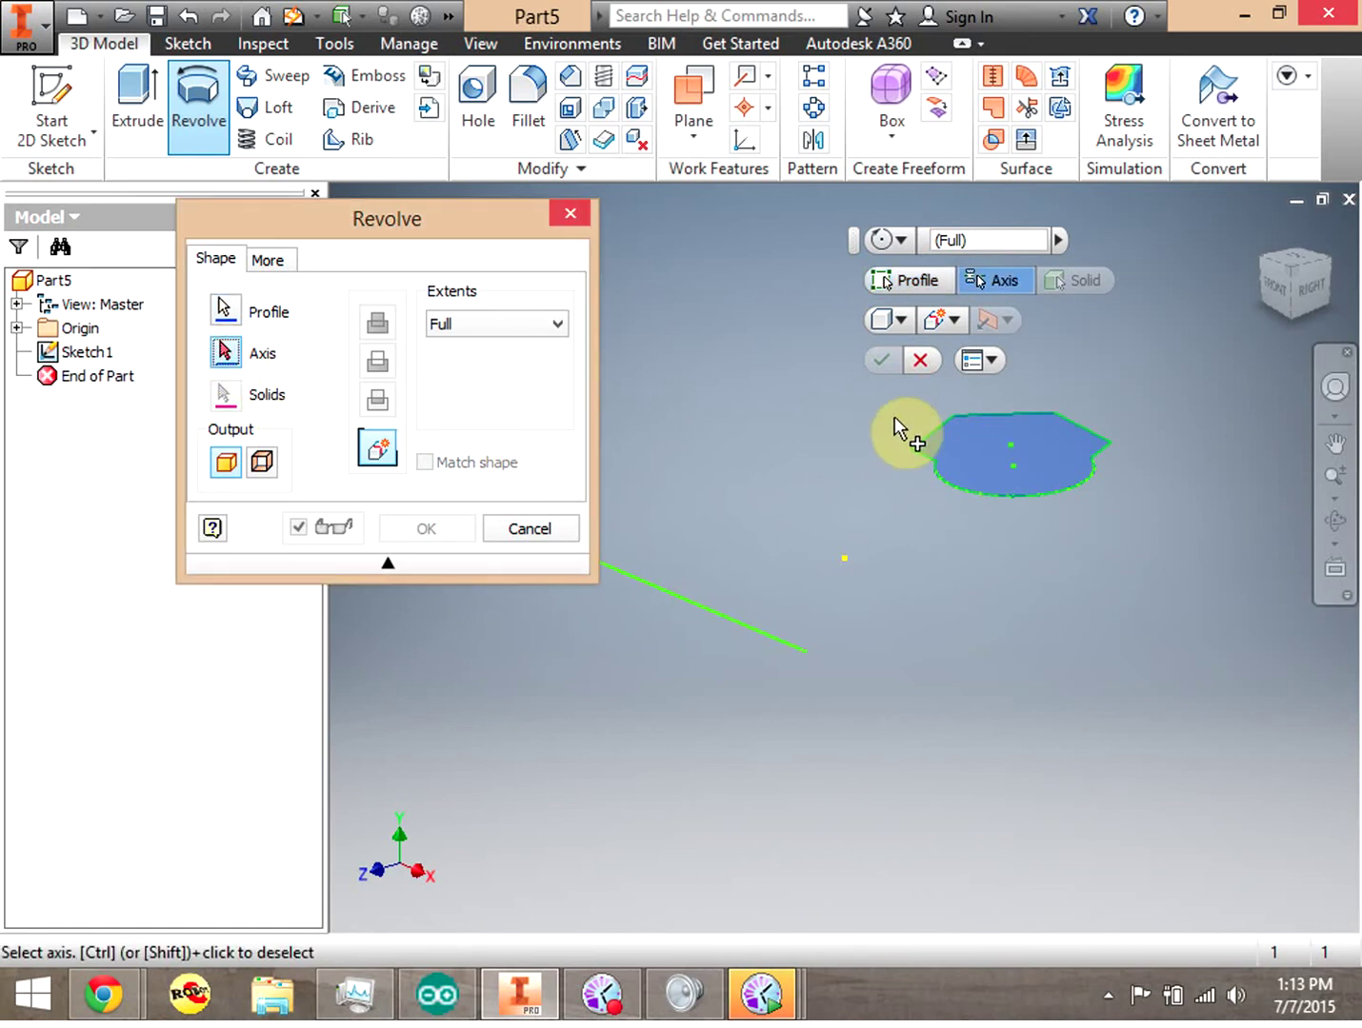
{"action": "left_click", "coordinate": [935, 422]}
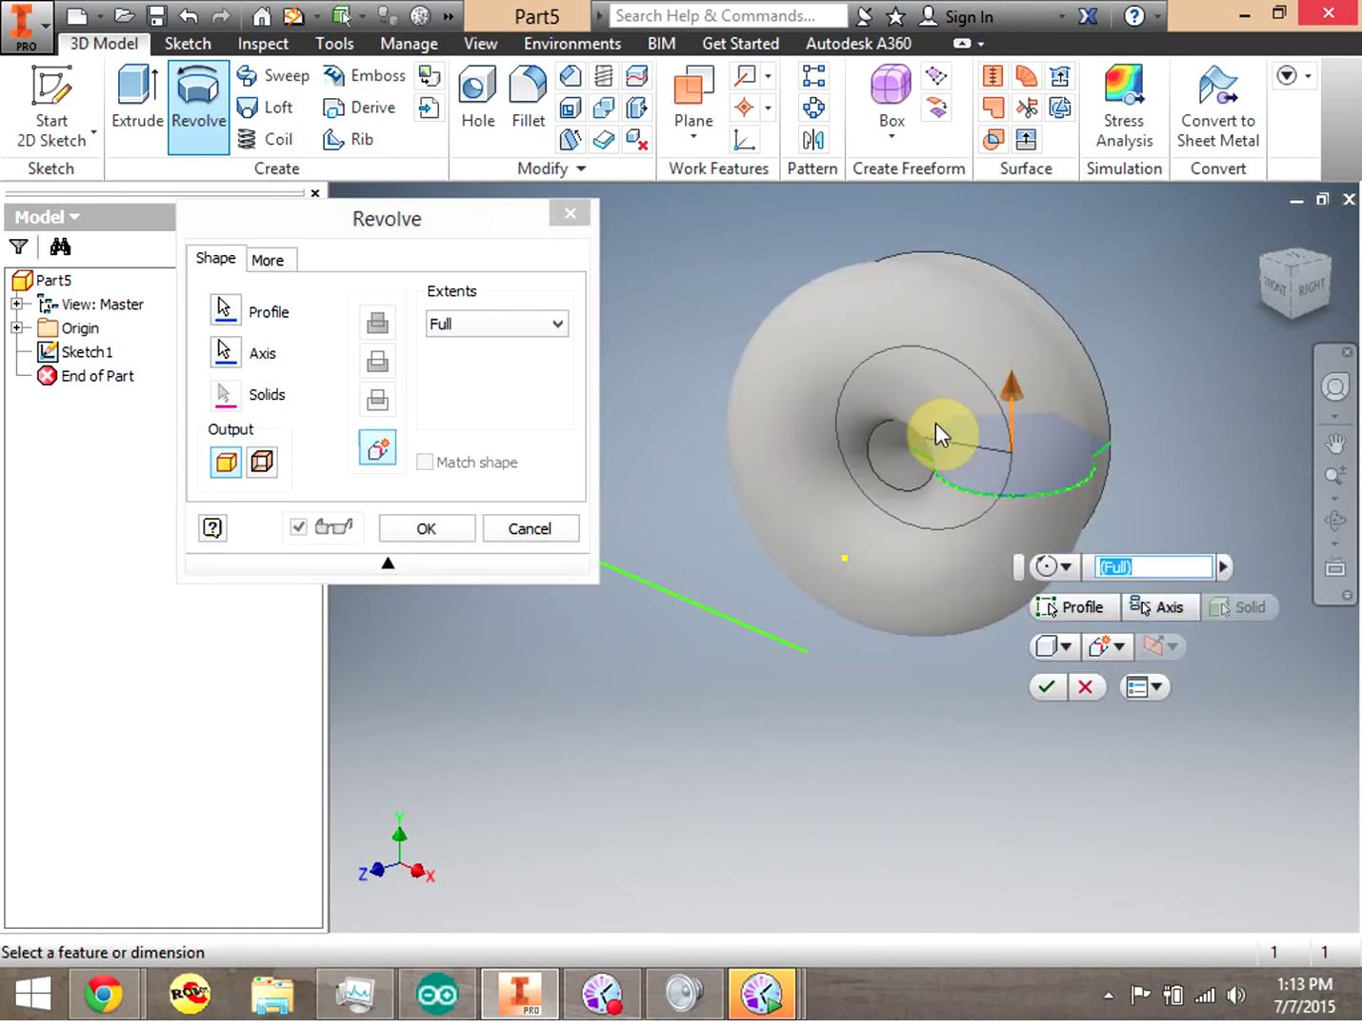
{"action": "mouse_move", "coordinate": [1308, 299]}
{"action": "left_mouse_down"}
{"action": "mouse_move", "coordinate": [1285, 466]}
{"action": "mouse_move", "coordinate": [1278, 448]}
{"action": "mouse_move", "coordinate": [1205, 429]}
{"action": "mouse_move", "coordinate": [1137, 333]}
{"action": "mouse_move", "coordinate": [1133, 262]}
{"action": "mouse_move", "coordinate": [1209, 233]}
{"action": "mouse_move", "coordinate": [1227, 167]}
{"action": "left_mouse_up"}
{"action": "key", "text": "Escape"}
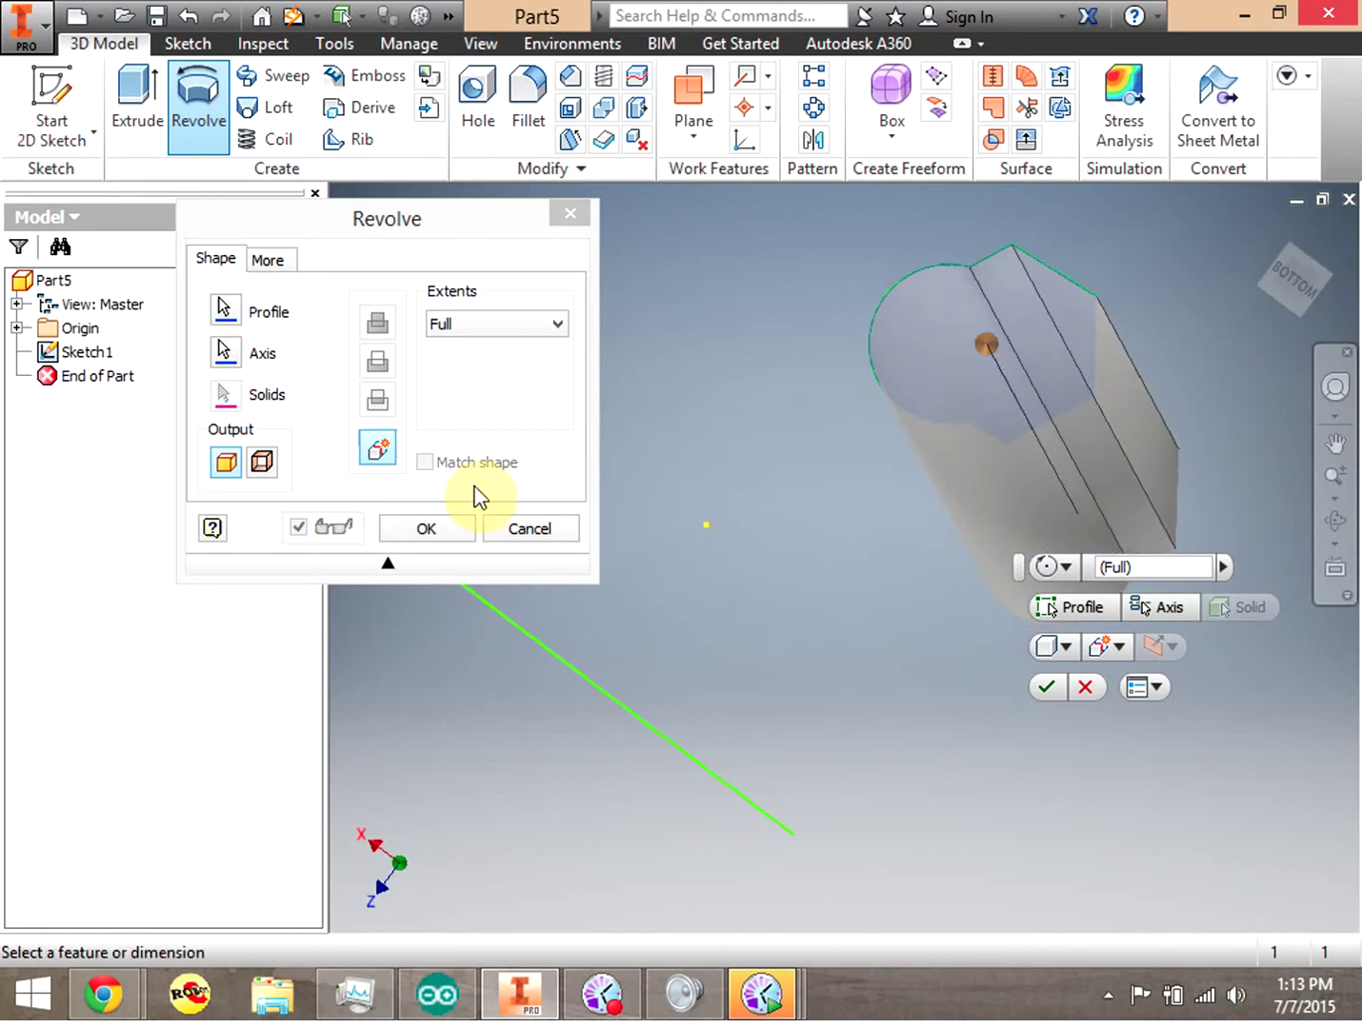
Revolve the profile with Full extents about the separate sketched line to create a solid ring
{"action": "left_click", "coordinate": [224, 352]}
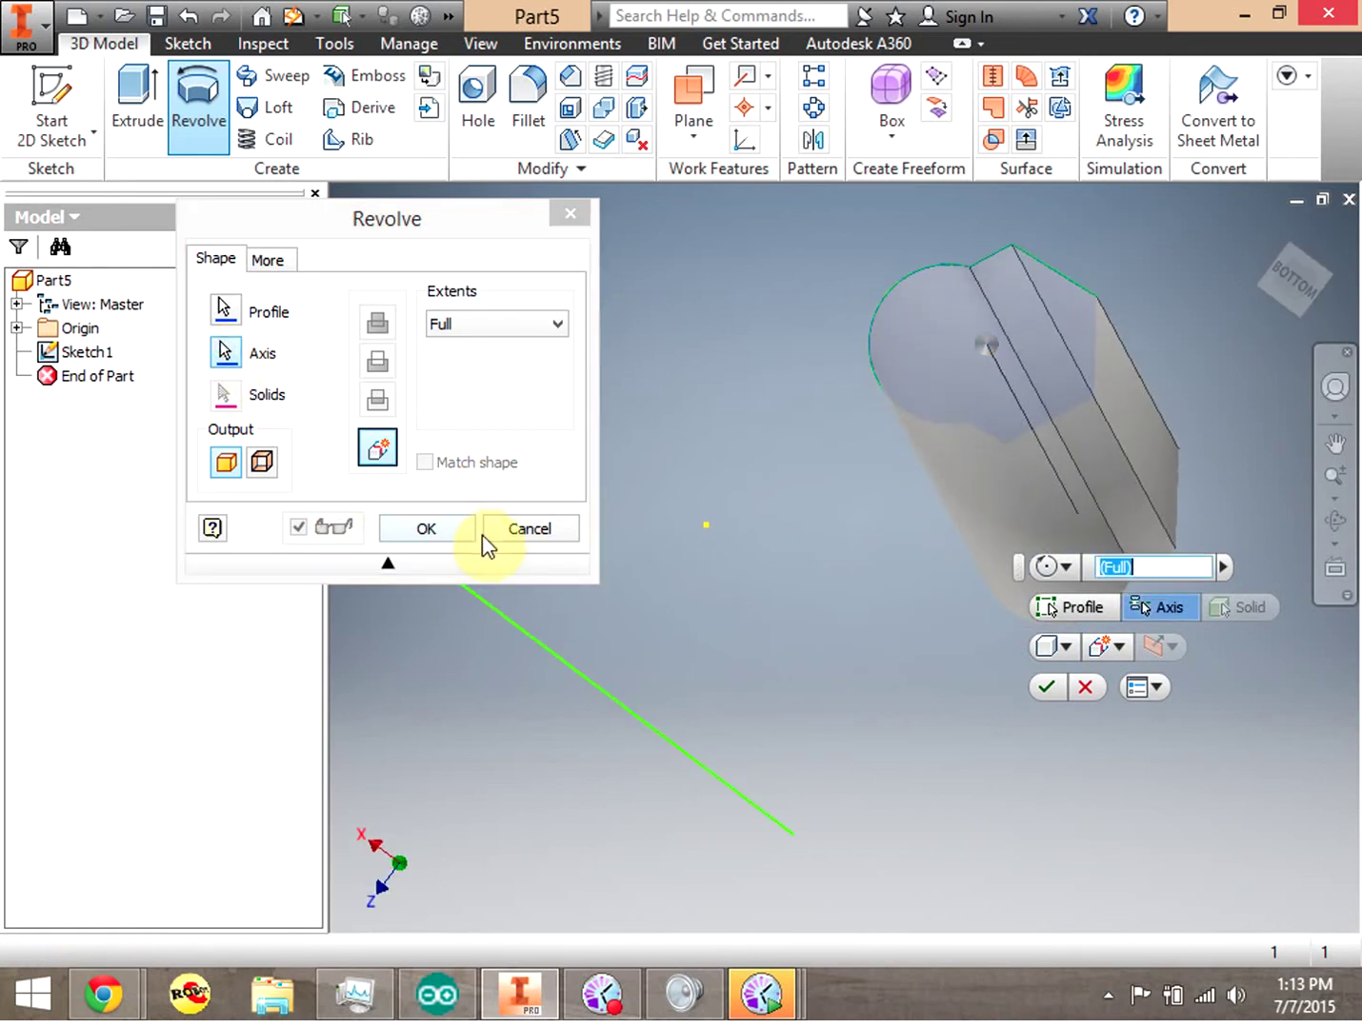
{"action": "left_click", "coordinate": [547, 650]}
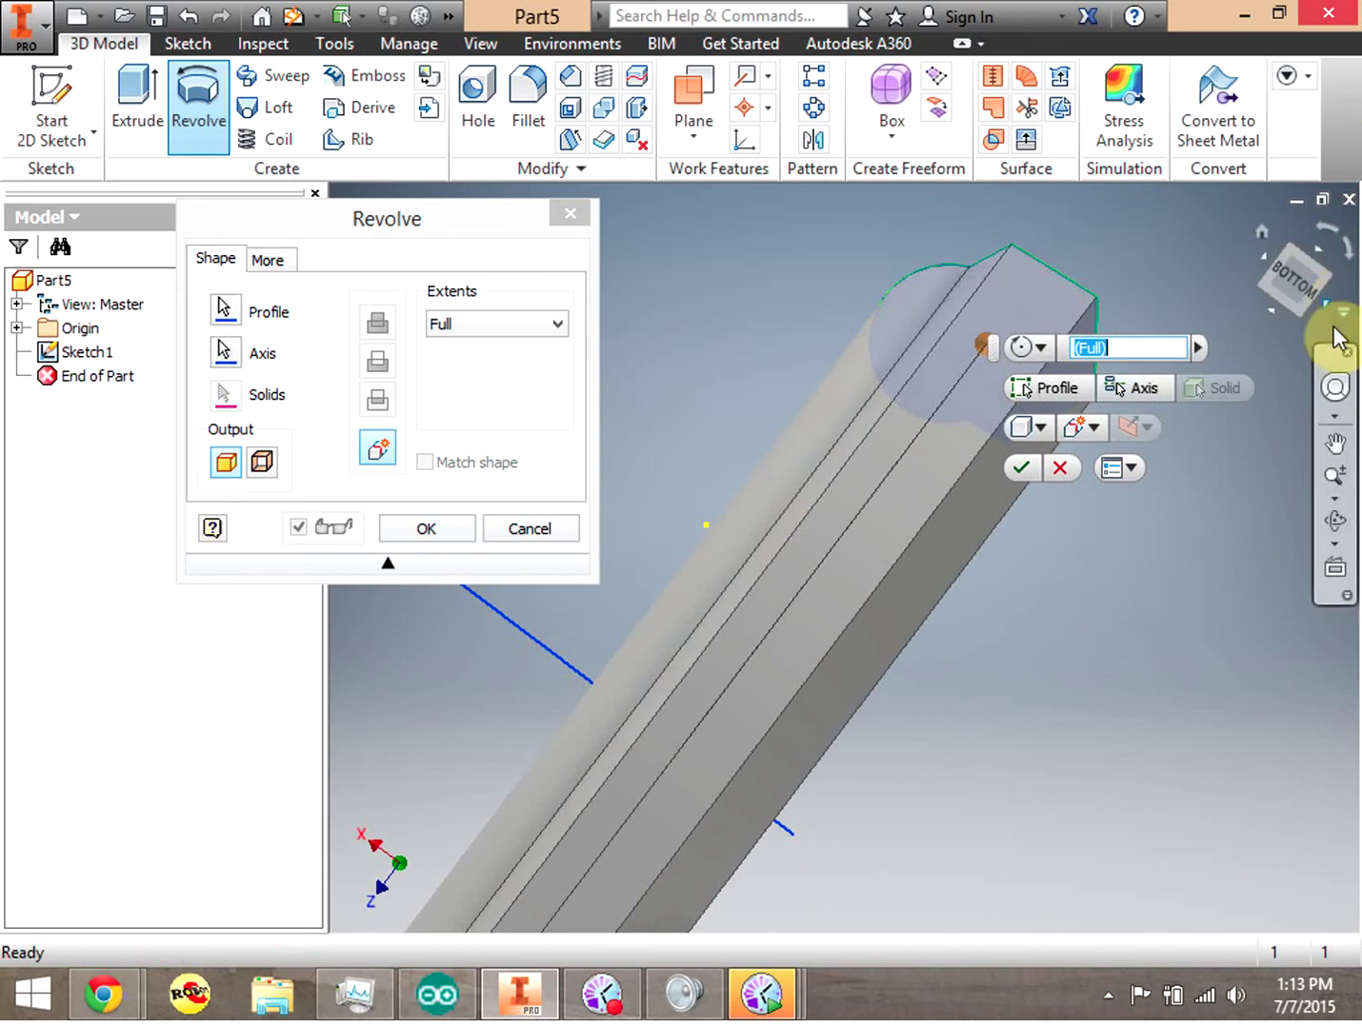
{"action": "mouse_move", "coordinate": [1306, 289]}
{"action": "left_mouse_down"}
{"action": "mouse_move", "coordinate": [1235, 354]}
{"action": "mouse_move", "coordinate": [1181, 348]}
{"action": "mouse_move", "coordinate": [1347, 328]}
{"action": "mouse_move", "coordinate": [1285, 262]}
{"action": "mouse_move", "coordinate": [1199, 223]}
{"action": "mouse_move", "coordinate": [1224, 276]}
{"action": "mouse_move", "coordinate": [1261, 295]}
{"action": "mouse_move", "coordinate": [1204, 276]}
{"action": "mouse_move", "coordinate": [1202, 228]}
{"action": "mouse_move", "coordinate": [1214, 282]}
{"action": "mouse_move", "coordinate": [1246, 287]}
{"action": "mouse_move", "coordinate": [1221, 284]}
{"action": "left_mouse_up"}
{"action": "middle_click_drag", "start_coordinate": [523, 567], "coordinate": [522, 619], "text": "shift"}
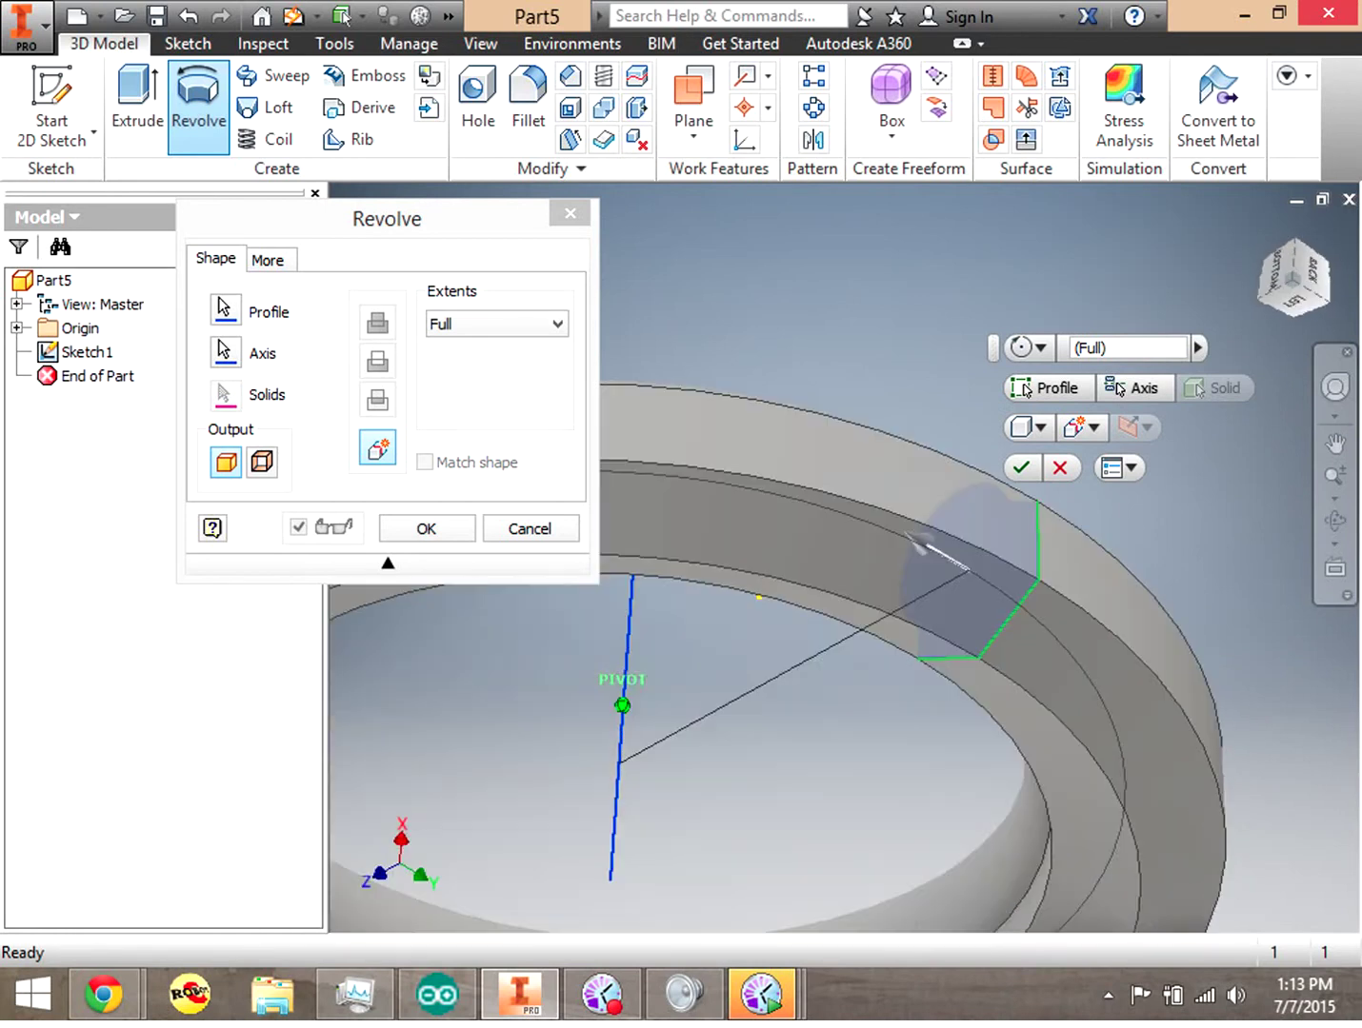
{"action": "left_click_drag", "start_coordinate": [923, 894], "coordinate": [912, 893]}
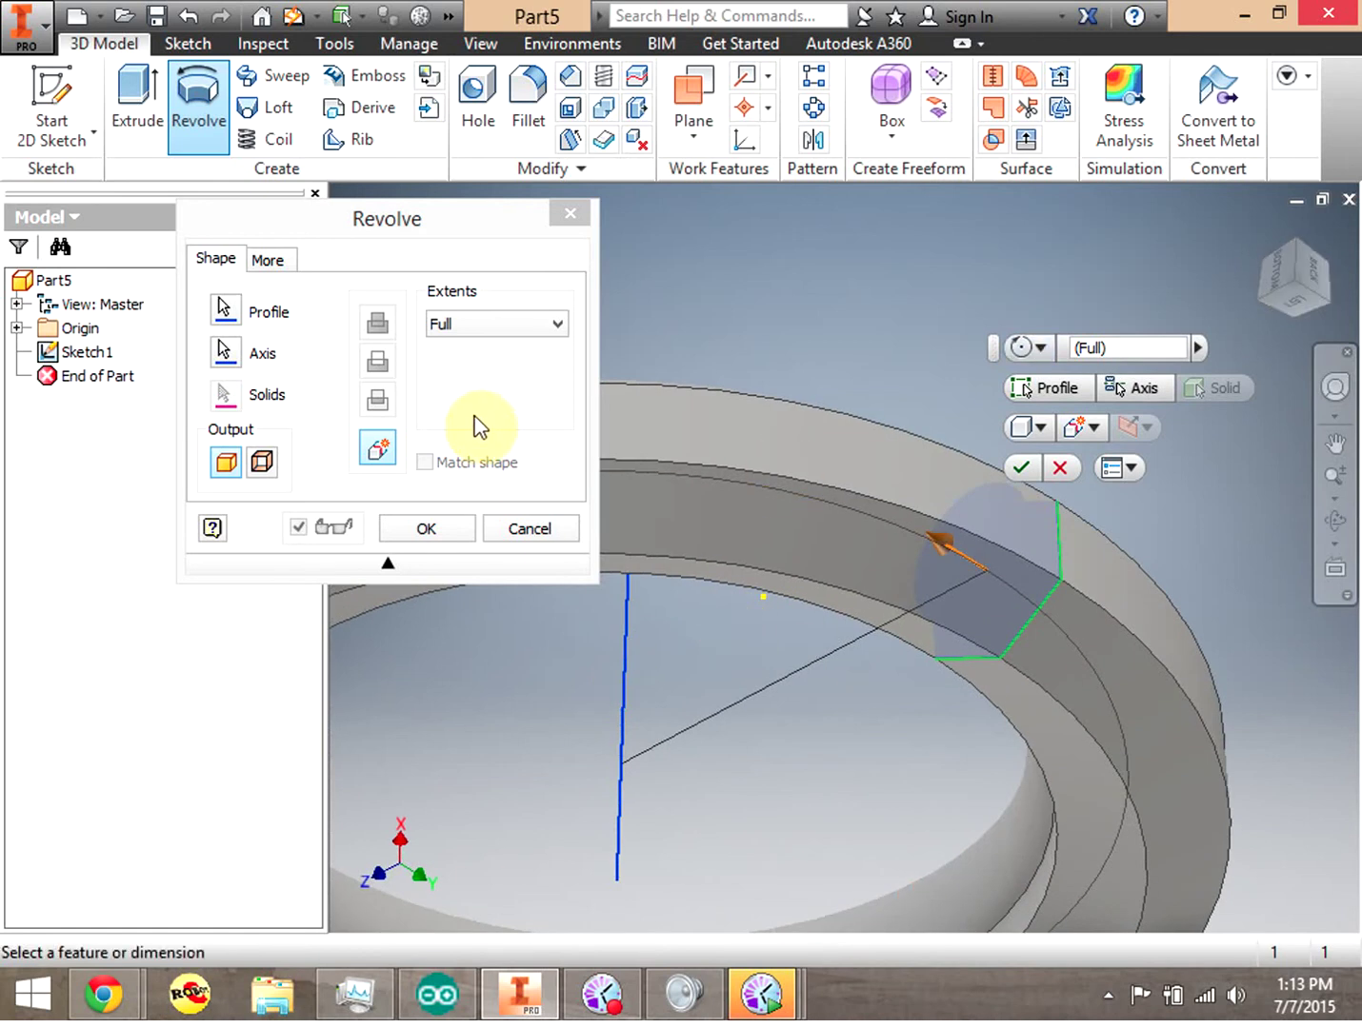
{"action": "left_click", "coordinate": [448, 531]}
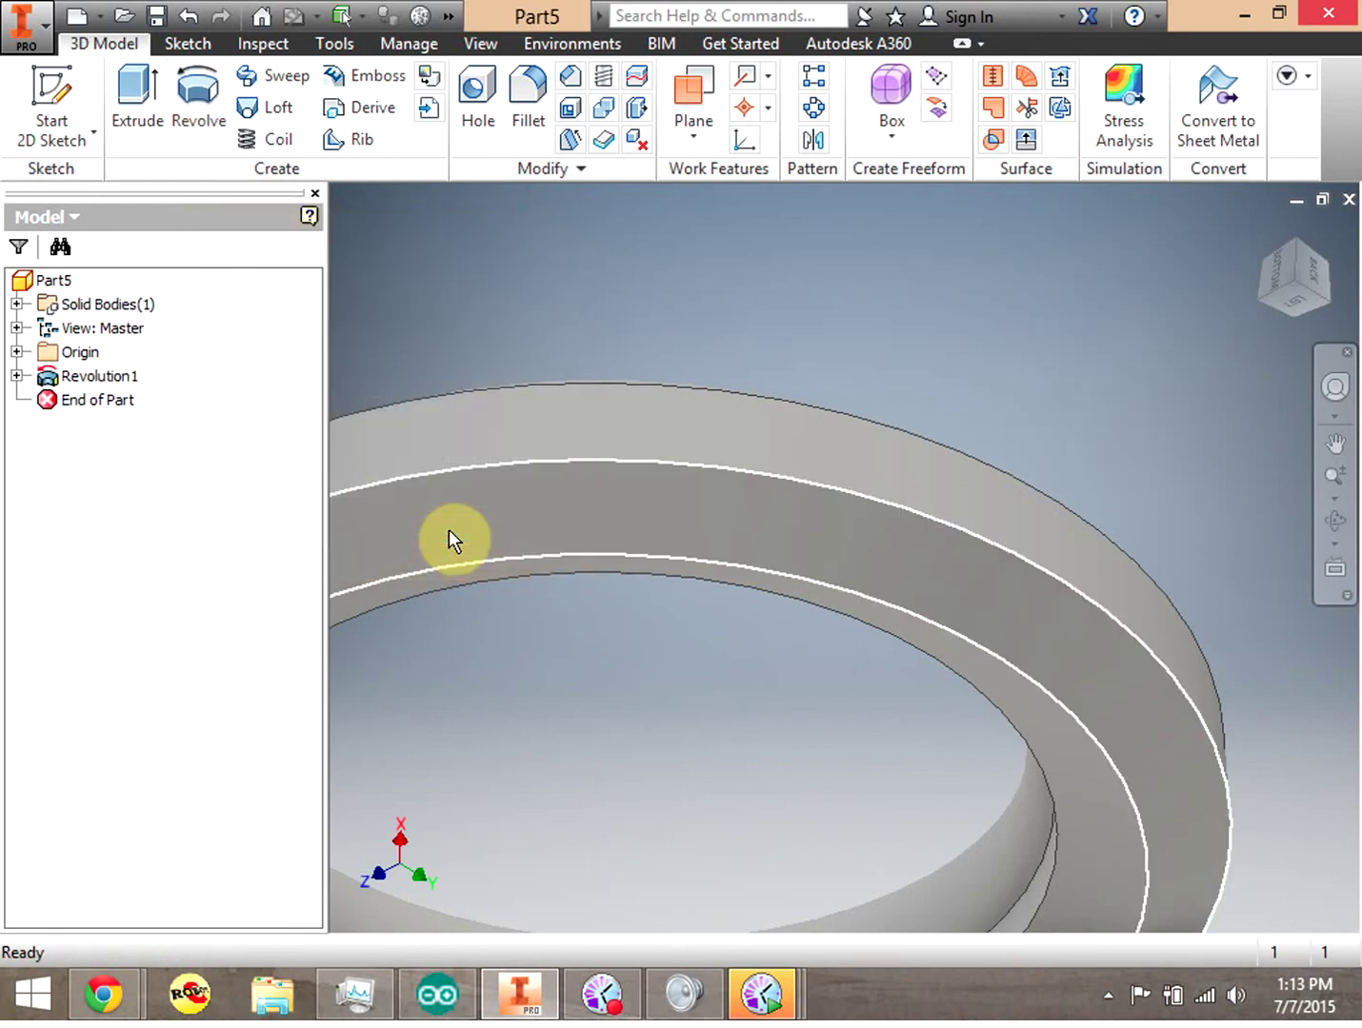
Start a new 2D sketch on the origin's YZ plane, across the ring
{"action": "left_click", "coordinate": [1266, 279]}
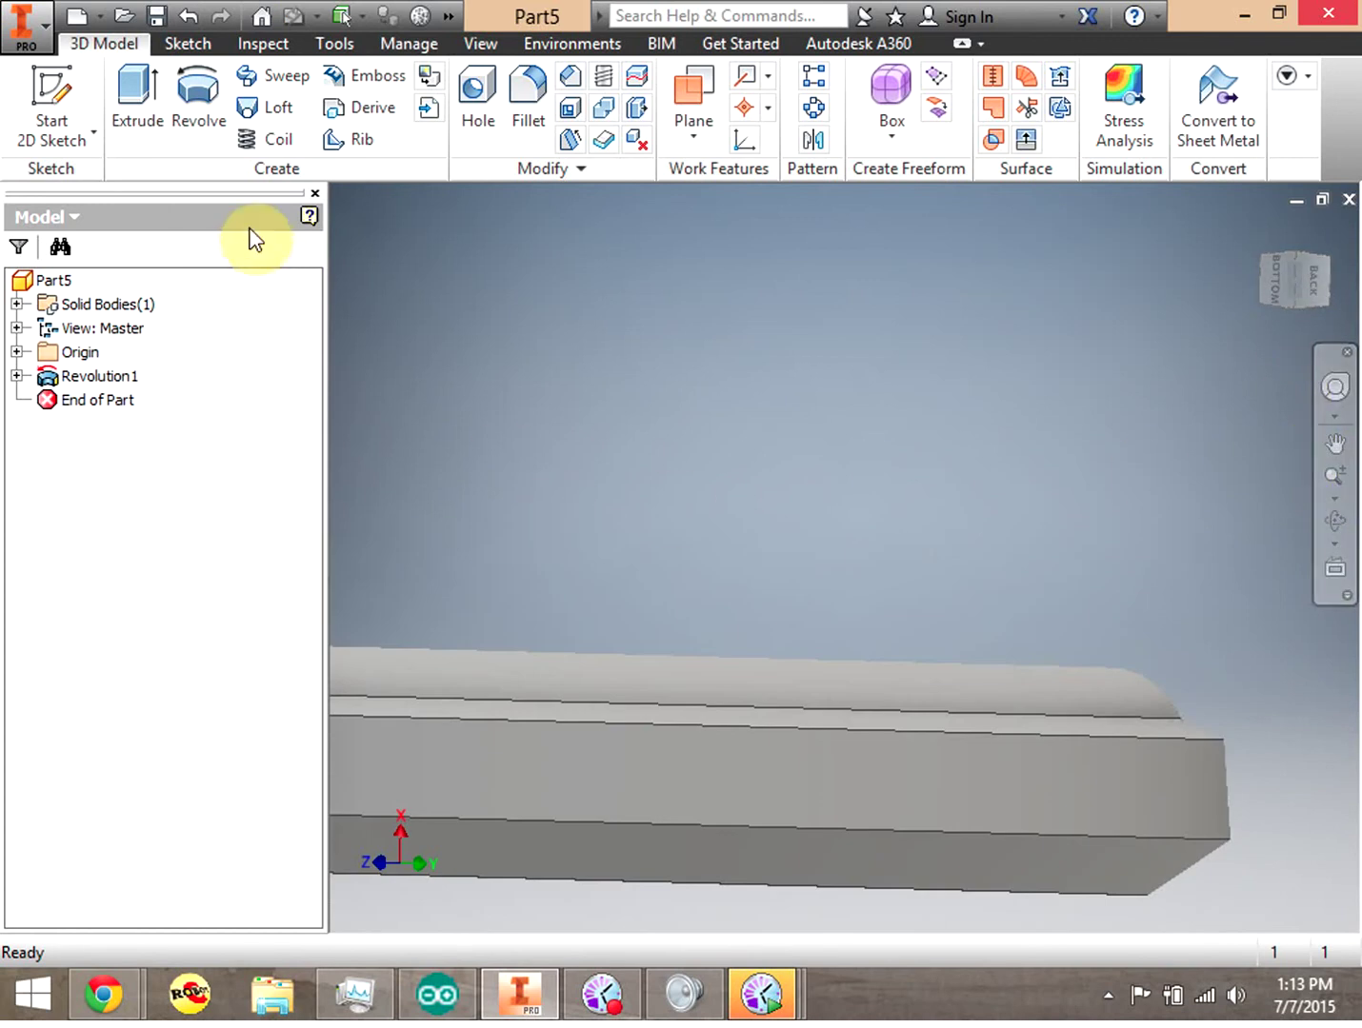
{"action": "left_click", "coordinate": [43, 93]}
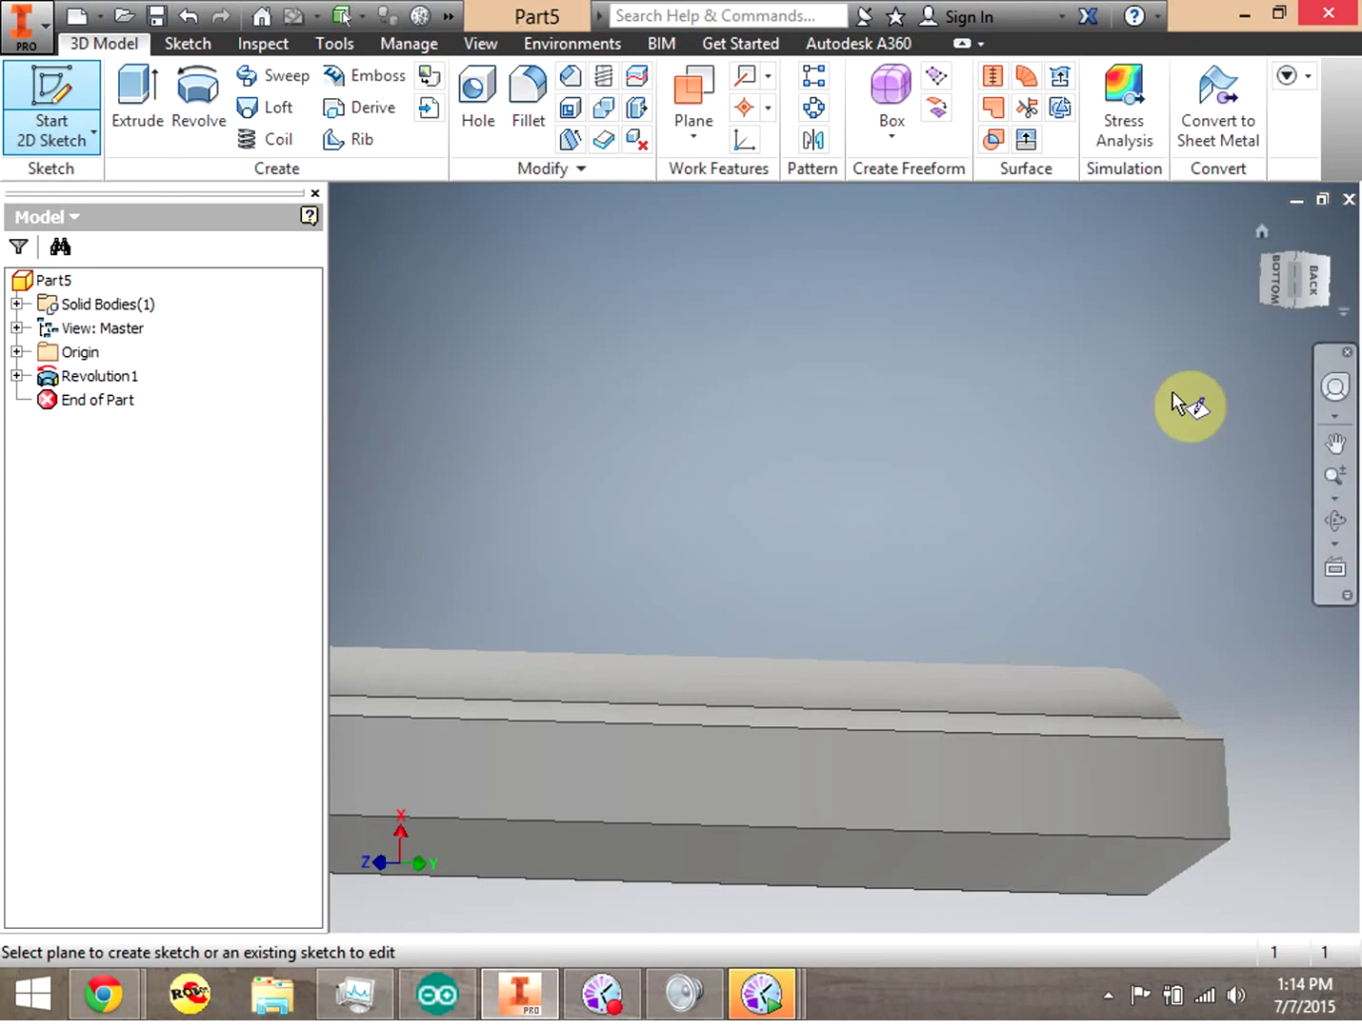
{"action": "left_click", "coordinate": [1338, 476]}
{"action": "mouse_move", "coordinate": [903, 495]}
{"action": "left_mouse_down"}
{"action": "mouse_move", "coordinate": [911, 365]}
{"action": "mouse_move", "coordinate": [920, 388]}
{"action": "left_mouse_up"}
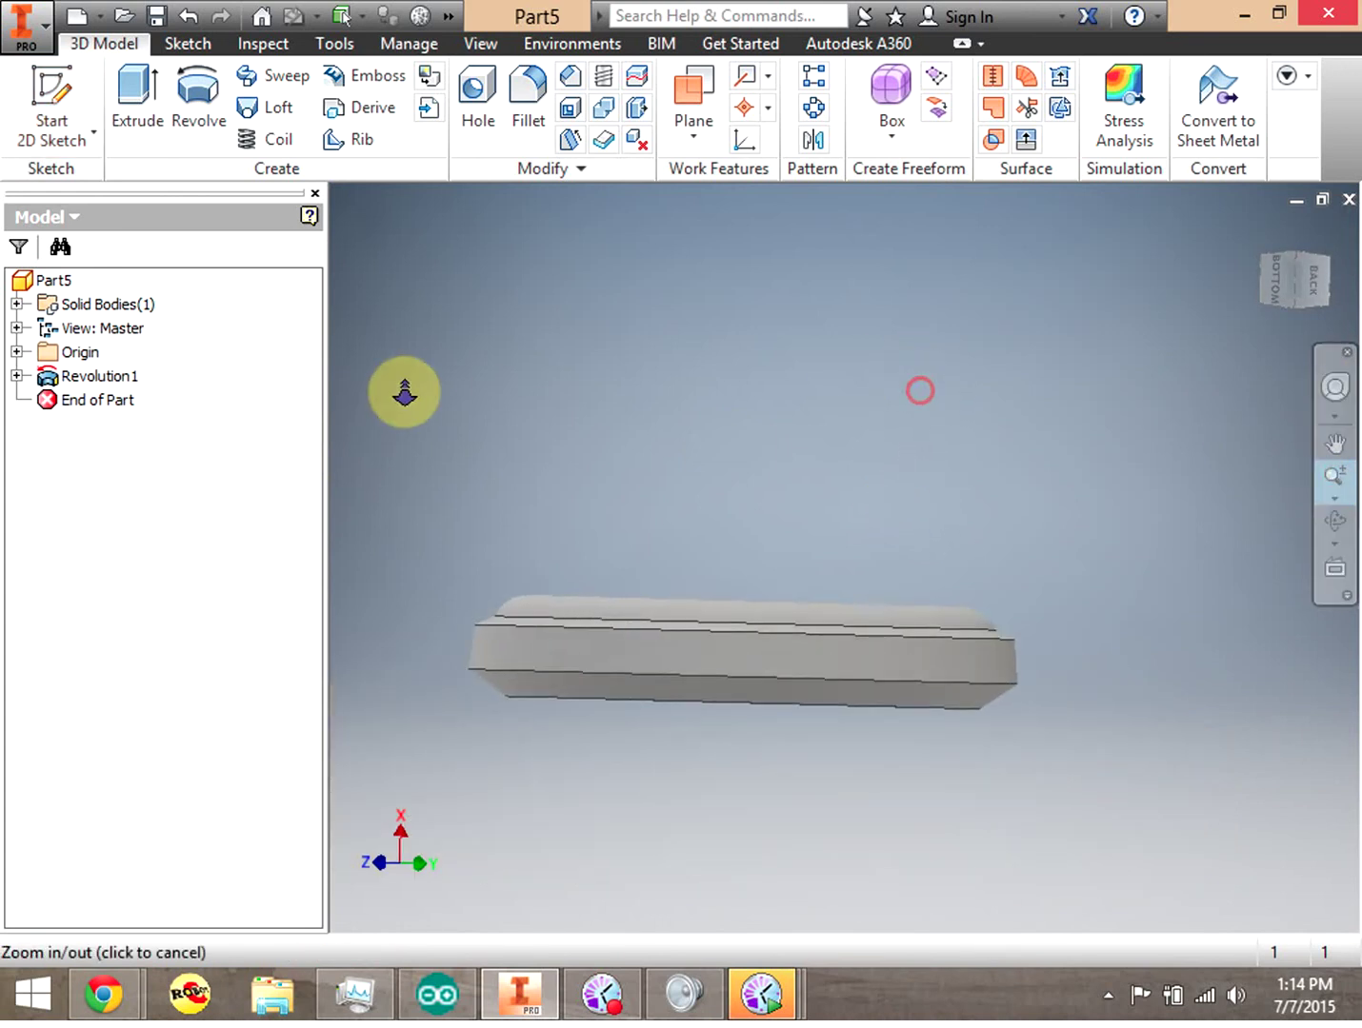
{"action": "left_click", "coordinate": [52, 105]}
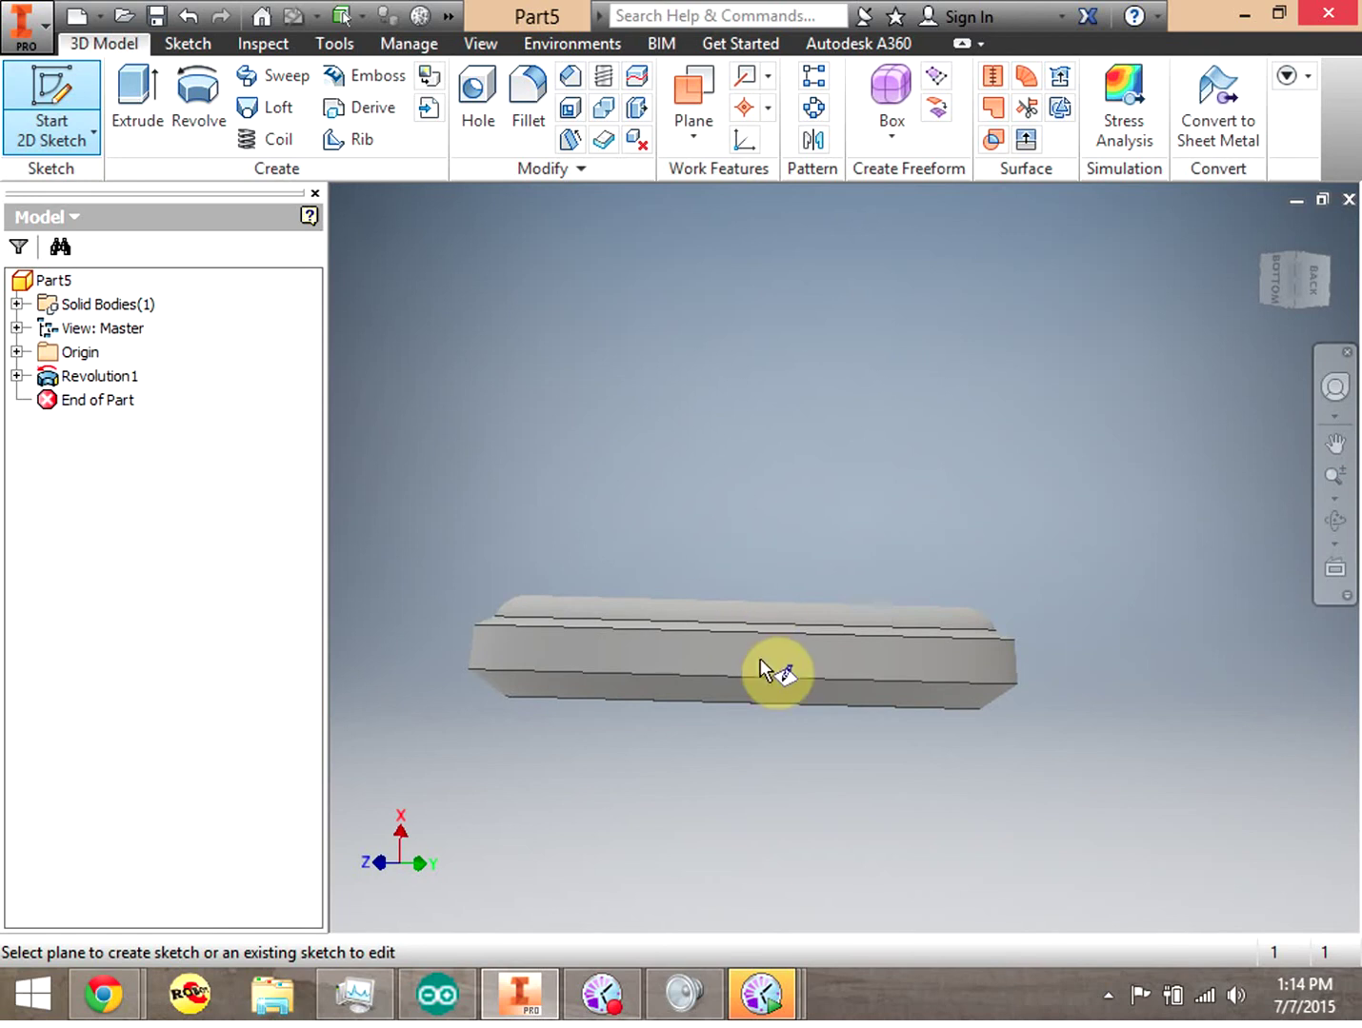
{"action": "left_click", "coordinate": [1289, 265]}
{"action": "left_click_drag", "start_coordinate": [1290, 264], "coordinate": [1270, 342]}
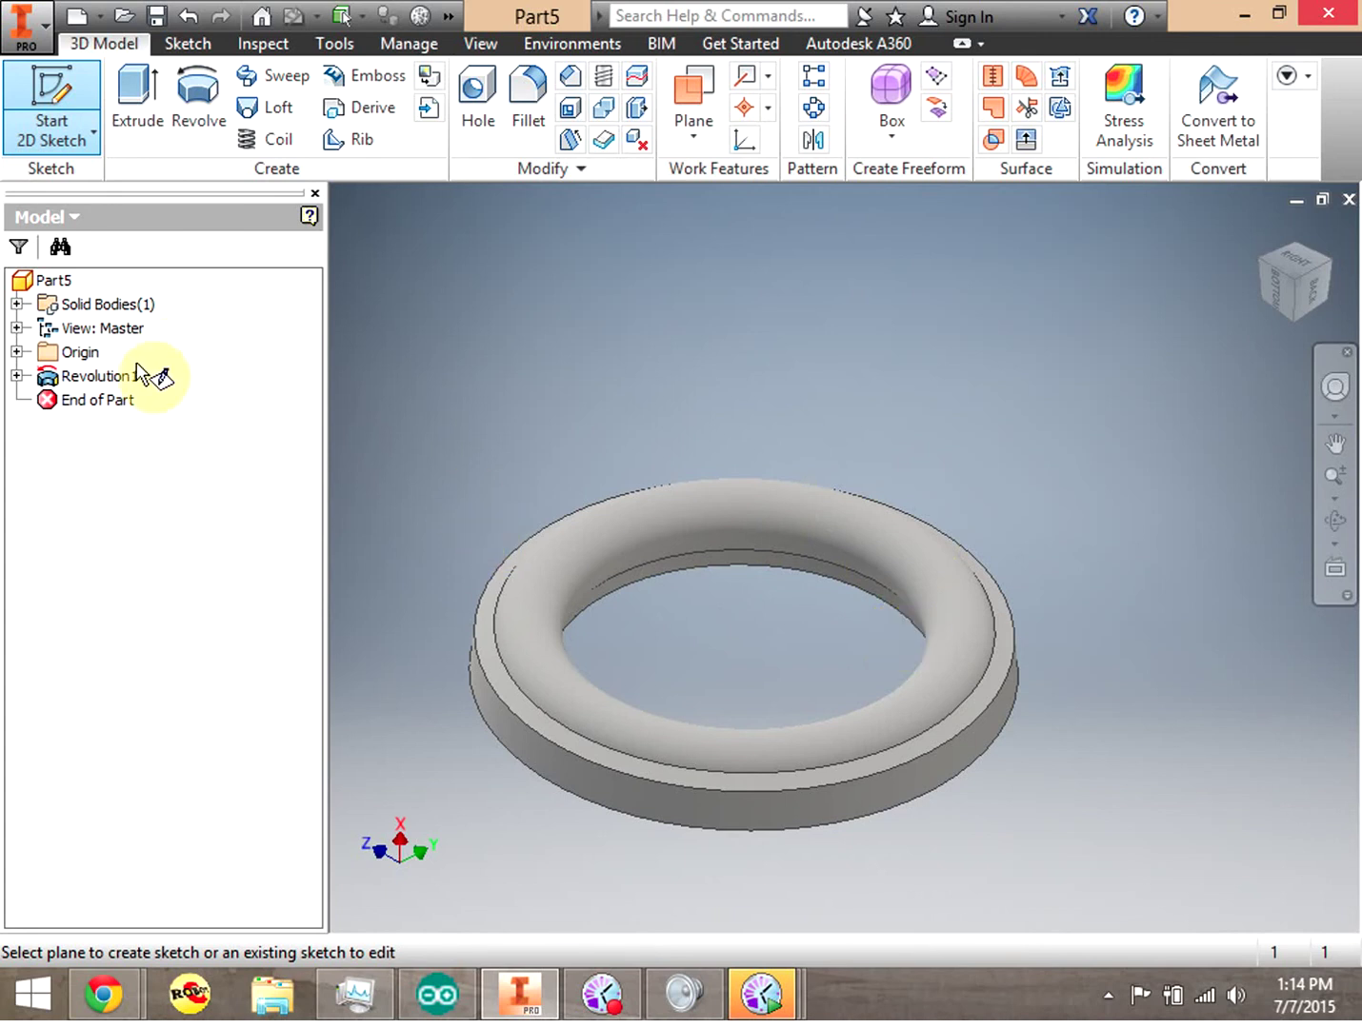
{"action": "left_click", "coordinate": [16, 353]}
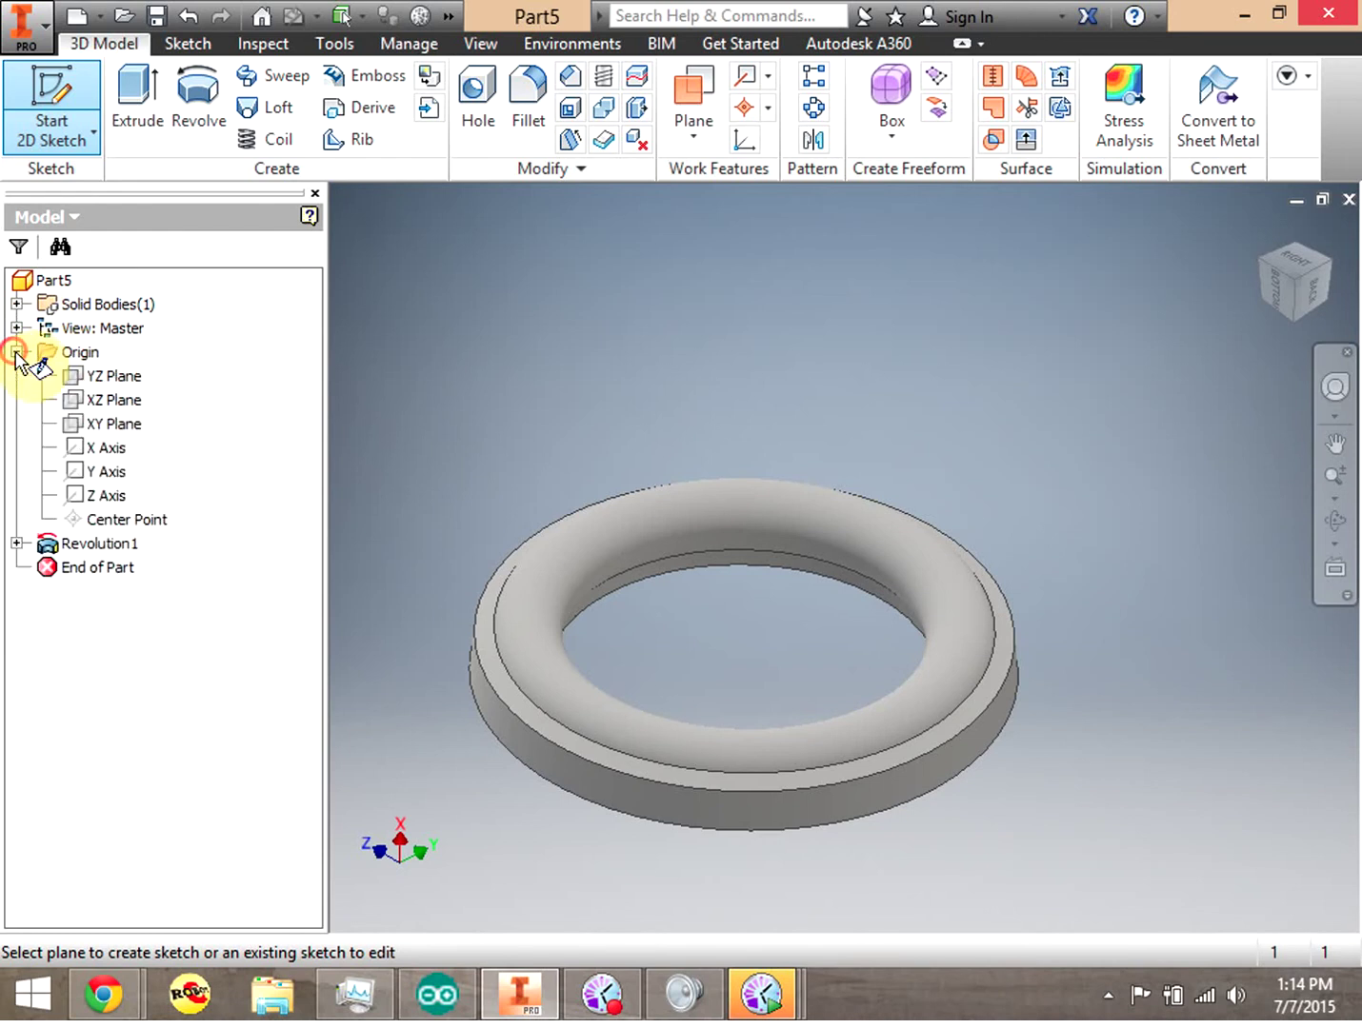
{"action": "left_click", "coordinate": [109, 384]}
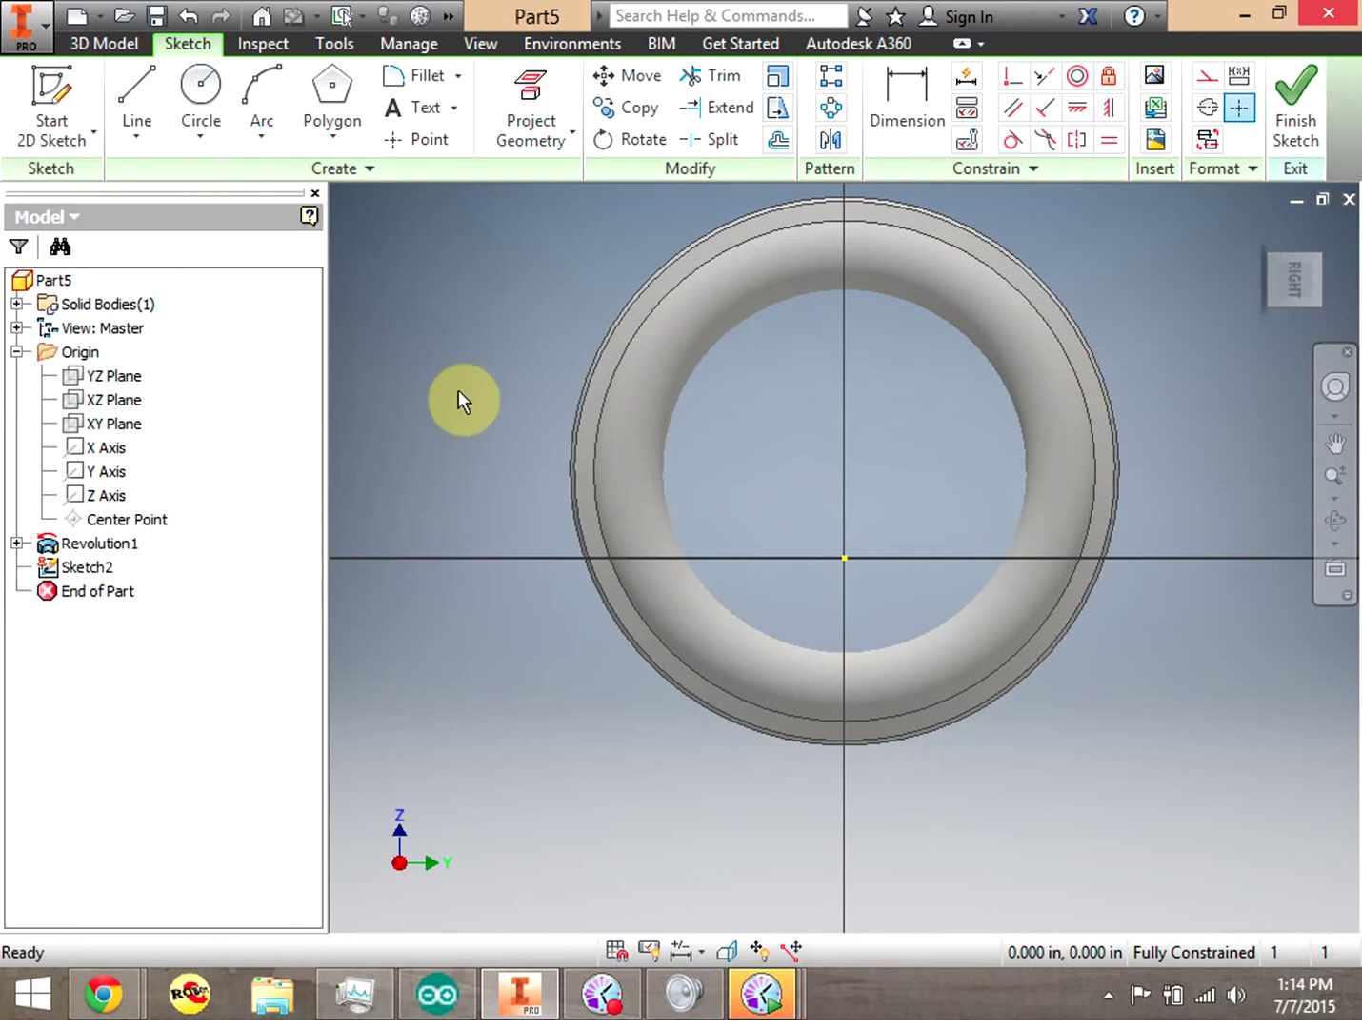
Sketch a small circle inside the ring's opening, up and to the left of the origin
{"action": "left_click", "coordinate": [203, 87]}
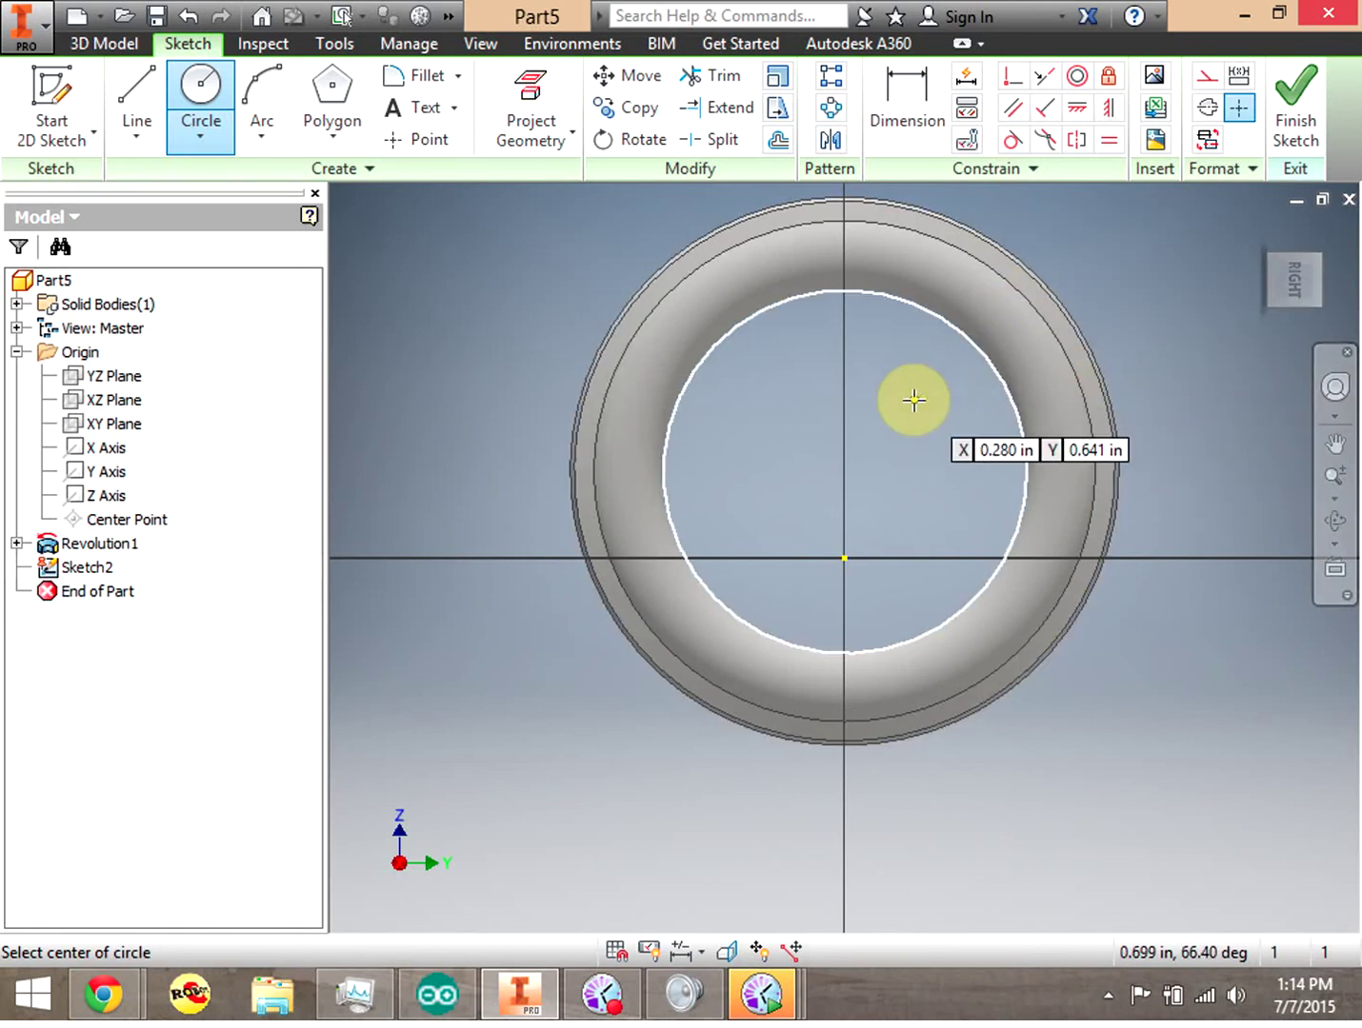
{"action": "left_click", "coordinate": [782, 424]}
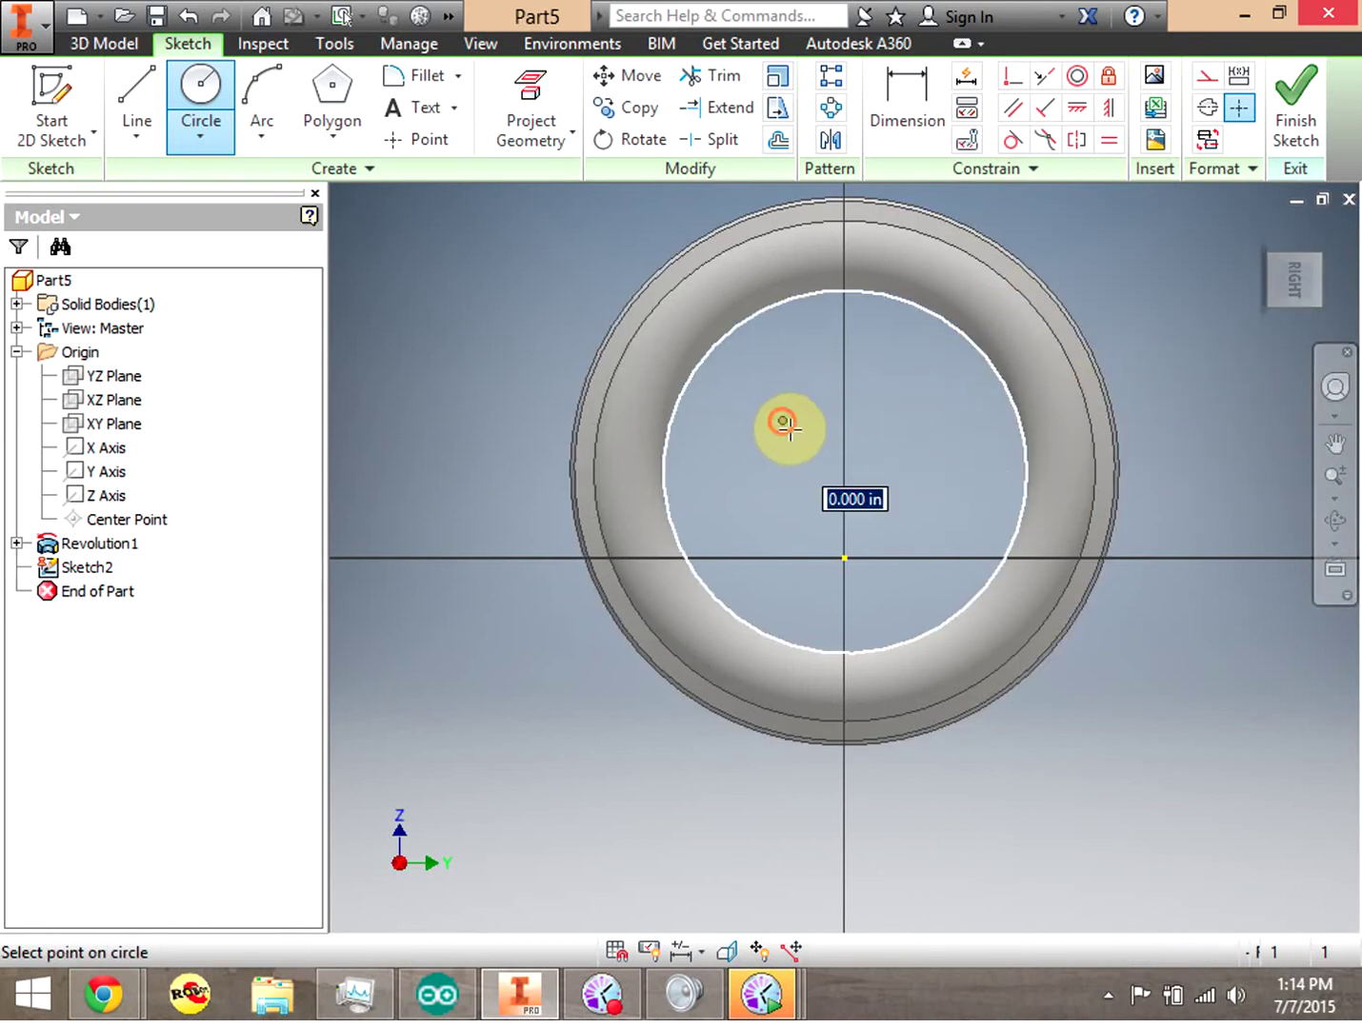
{"action": "left_click", "coordinate": [831, 454]}
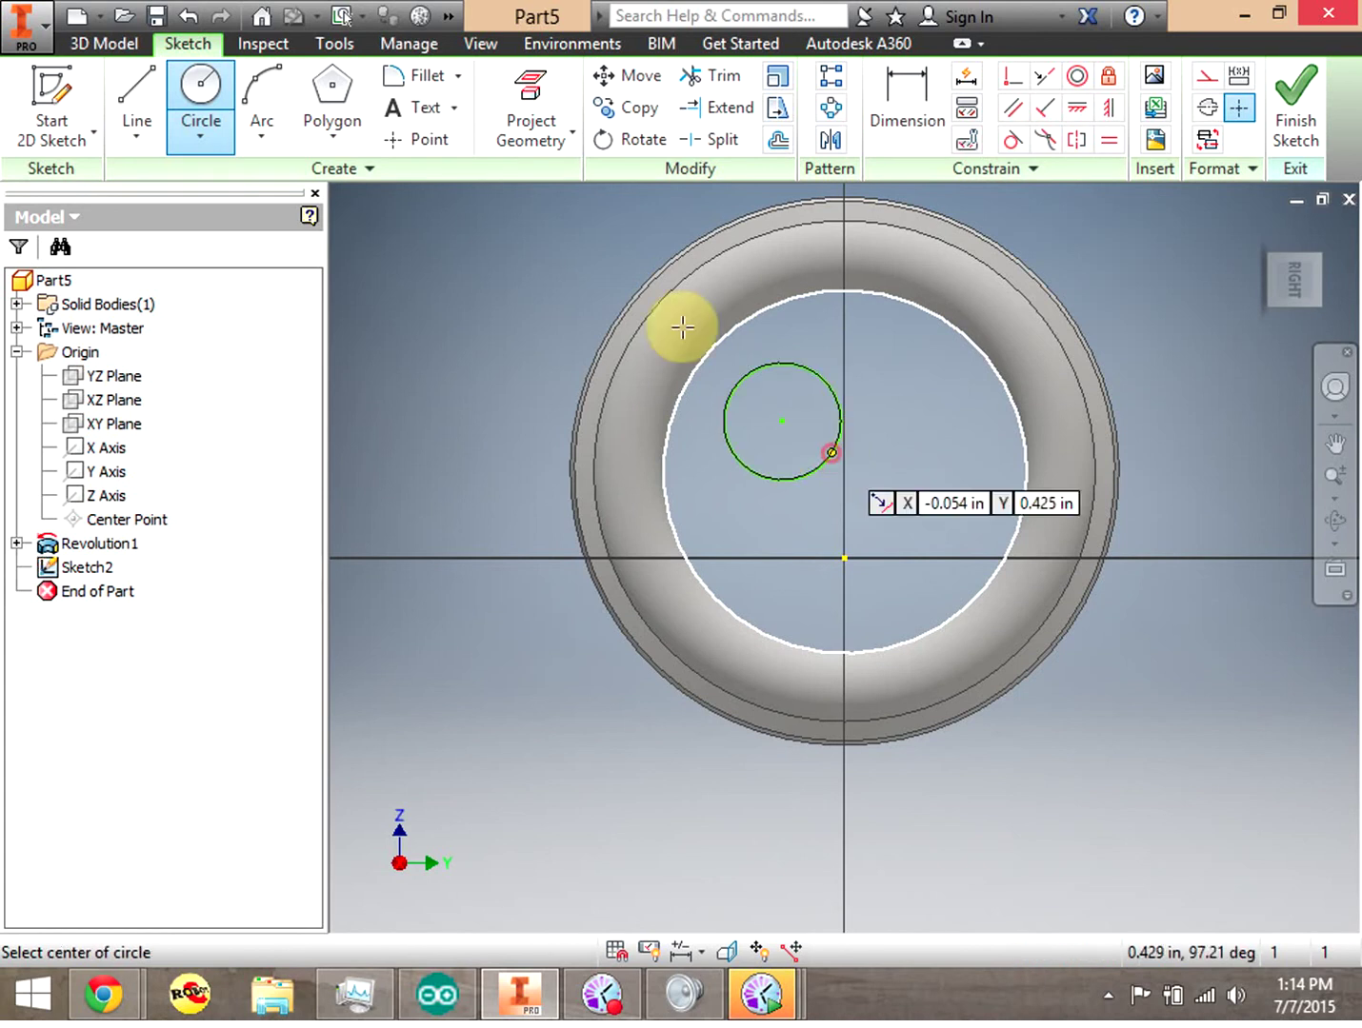
Draw a separate vertical line outside the ring, to its left, and end the Line command
{"action": "left_click", "coordinate": [134, 93]}
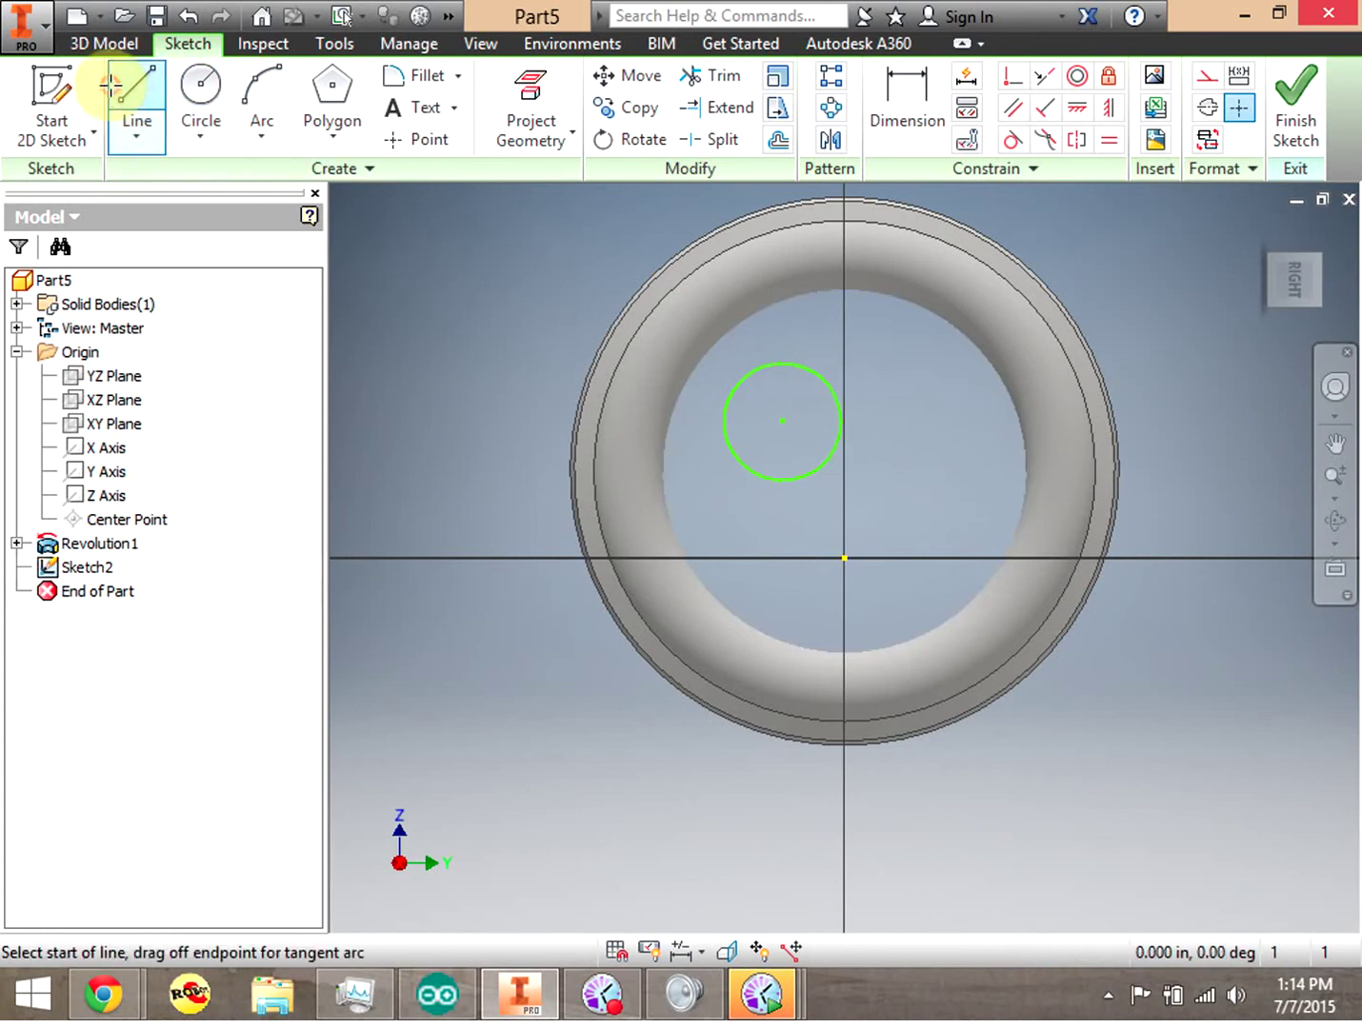
{"action": "left_click", "coordinate": [438, 261]}
{"action": "left_click", "coordinate": [436, 669]}
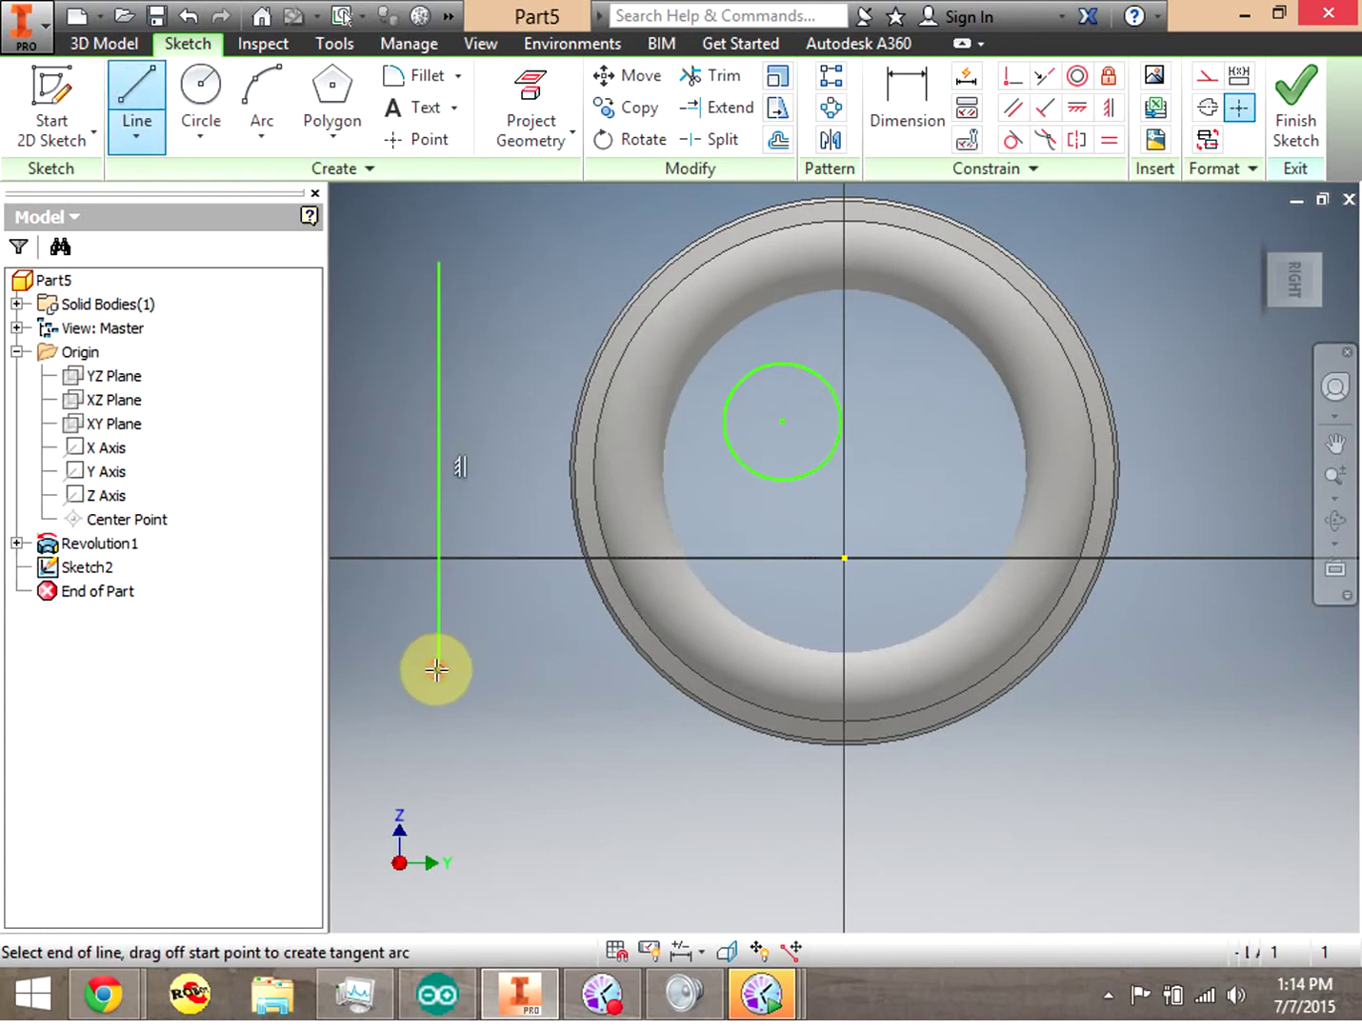
{"action": "right_click", "coordinate": [1196, 494]}
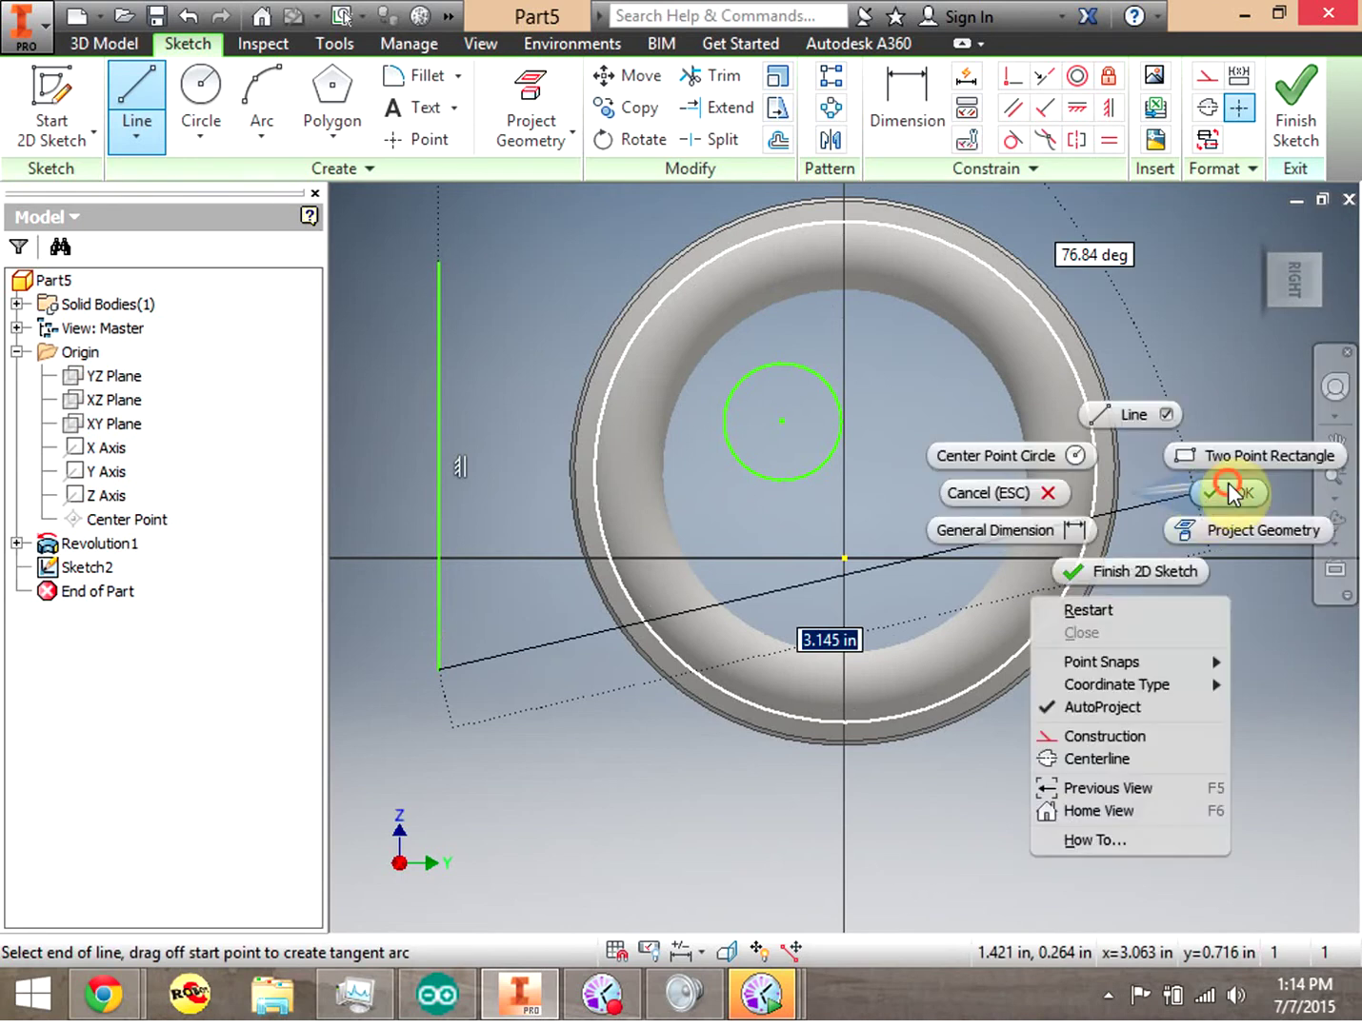
{"action": "left_click", "coordinate": [1228, 493]}
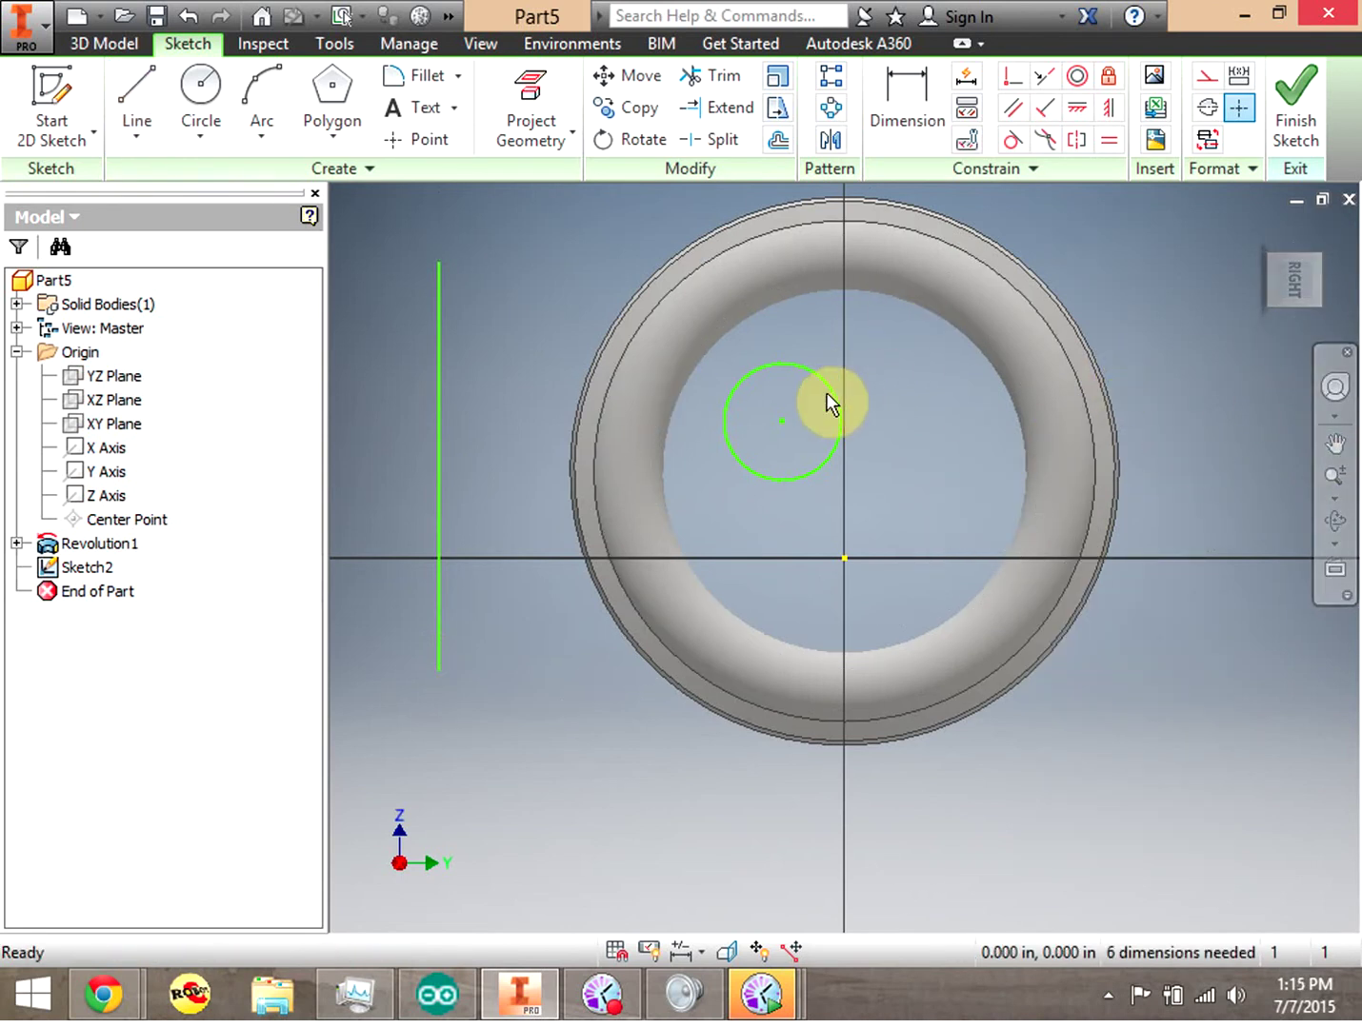
{"action": "left_click", "coordinate": [842, 450]}
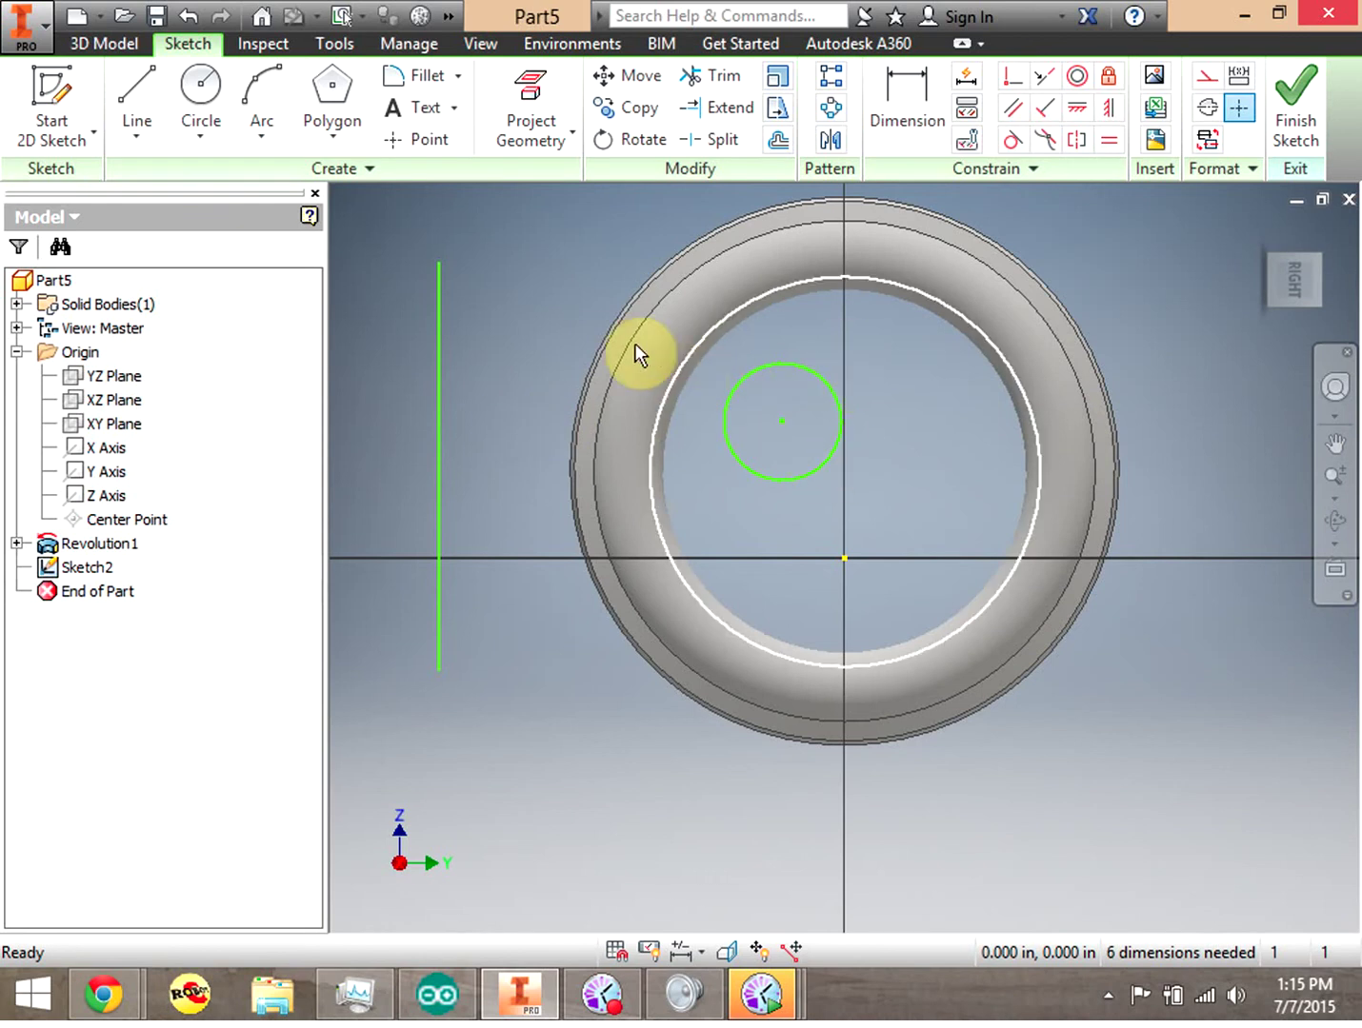
Sketch a 6-sided polygon centred just above the origin so that it overlaps the lower part of the circle
{"action": "left_click", "coordinate": [350, 87]}
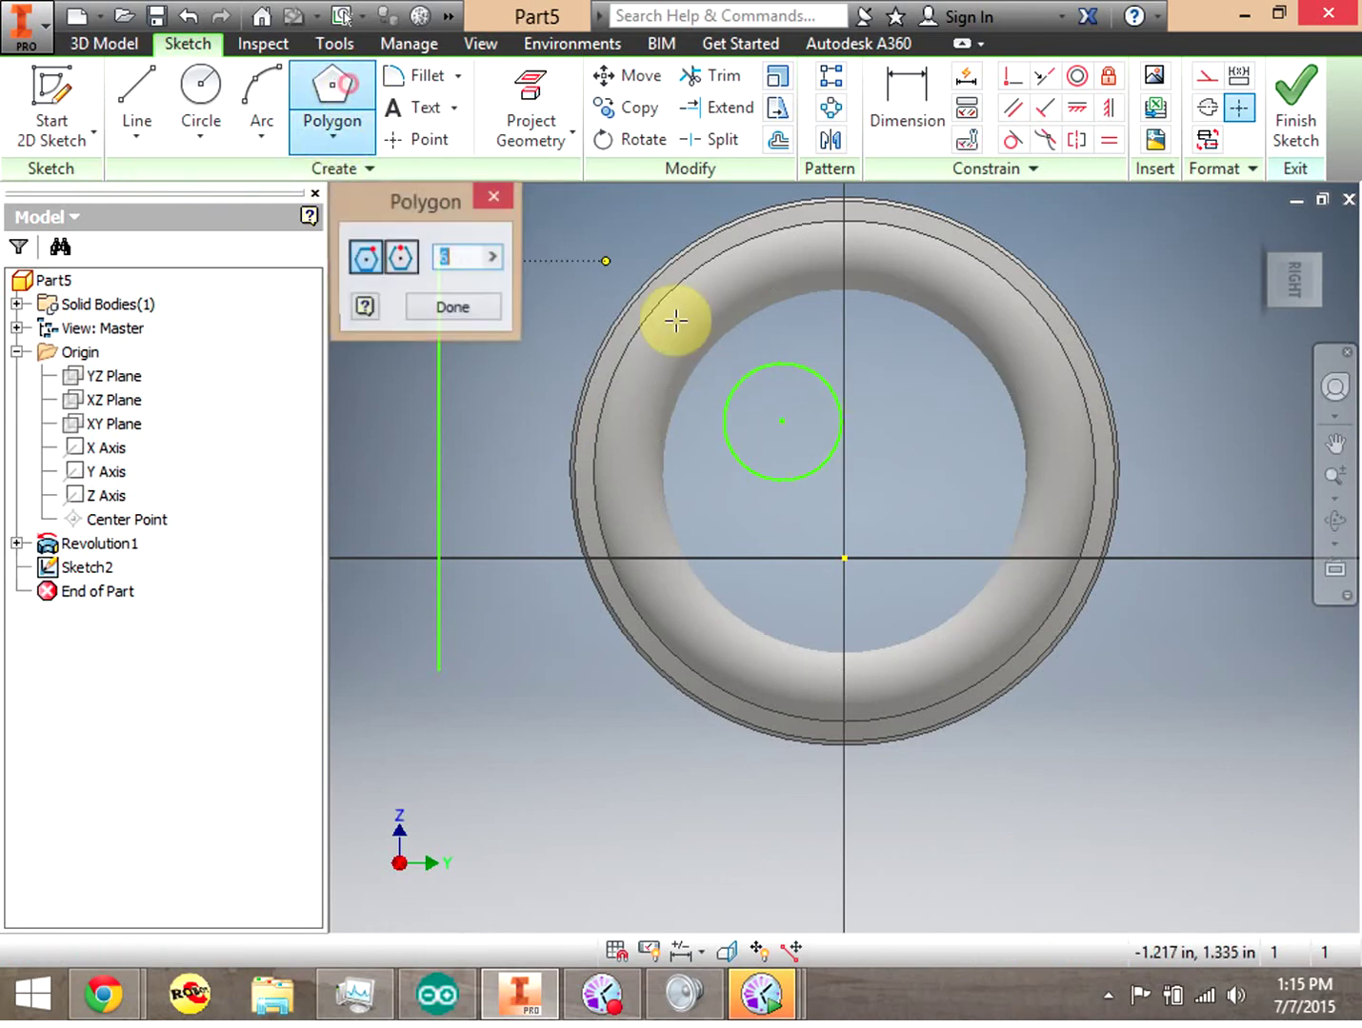
{"action": "left_click", "coordinate": [839, 527]}
{"action": "left_click", "coordinate": [813, 454]}
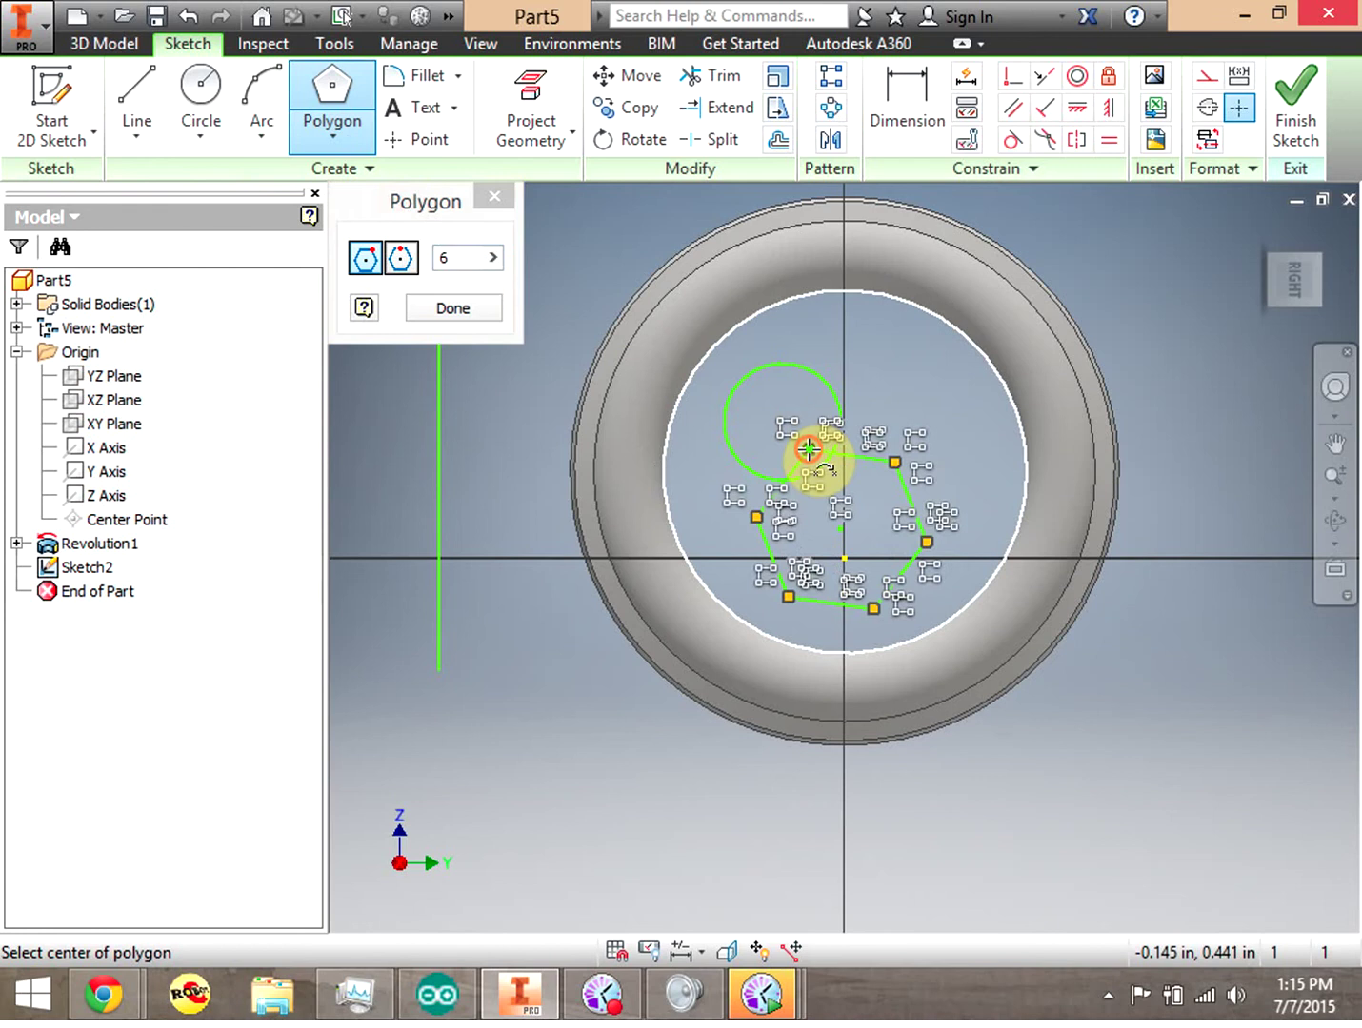
{"action": "left_click", "coordinate": [468, 310]}
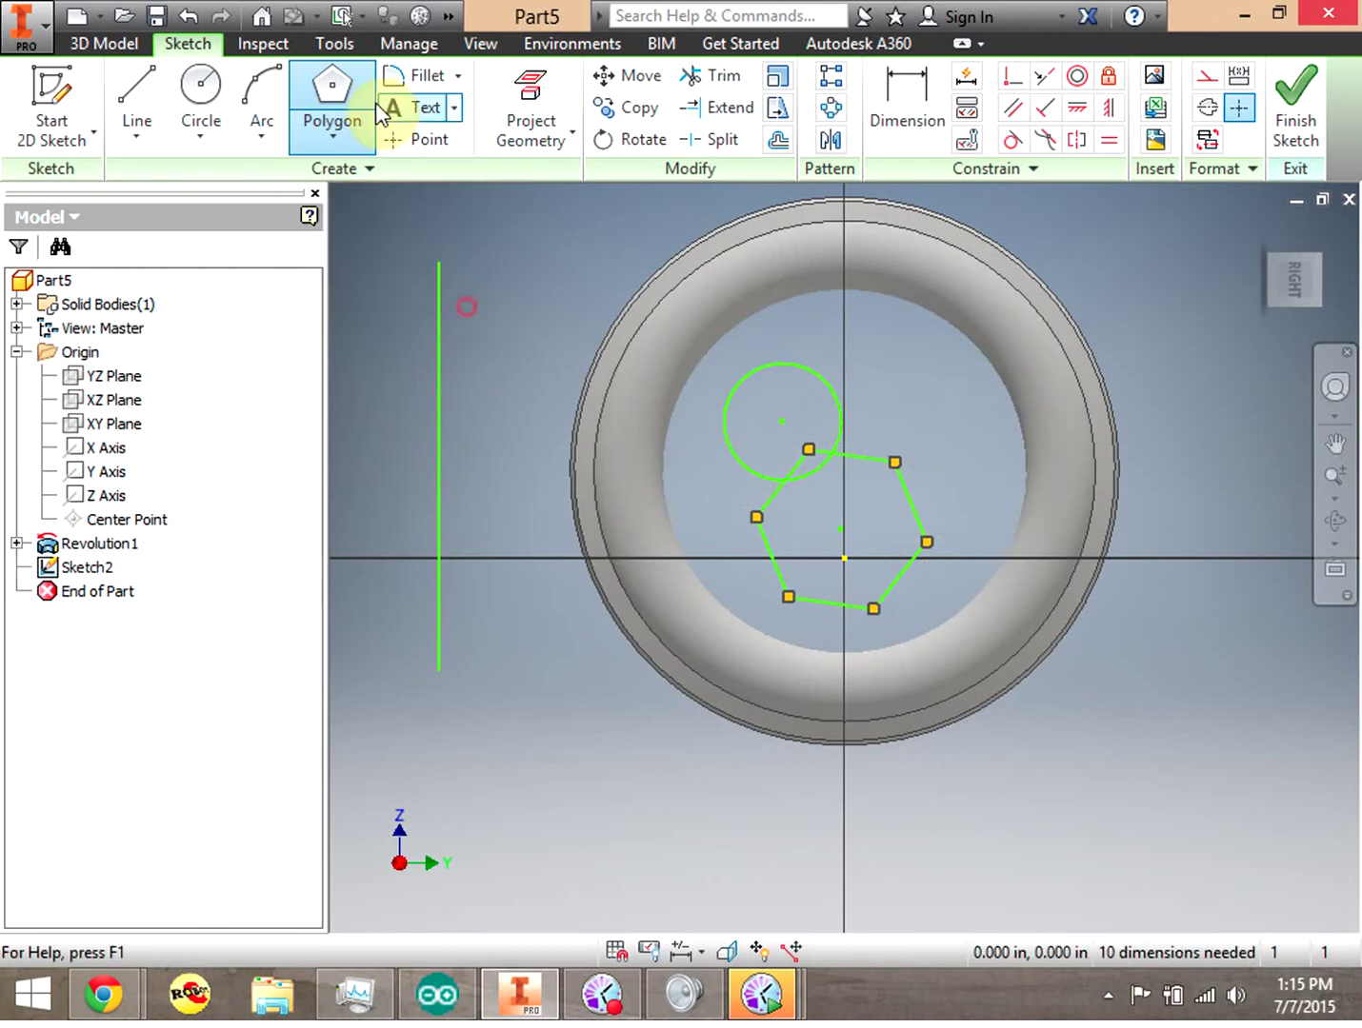
Sketch a thin horizontal rectangle about 0.73 in wide across the upper part of the circle, inside the ring's opening
{"action": "left_click", "coordinate": [330, 133]}
{"action": "left_click", "coordinate": [364, 196]}
{"action": "left_click", "coordinate": [935, 362]}
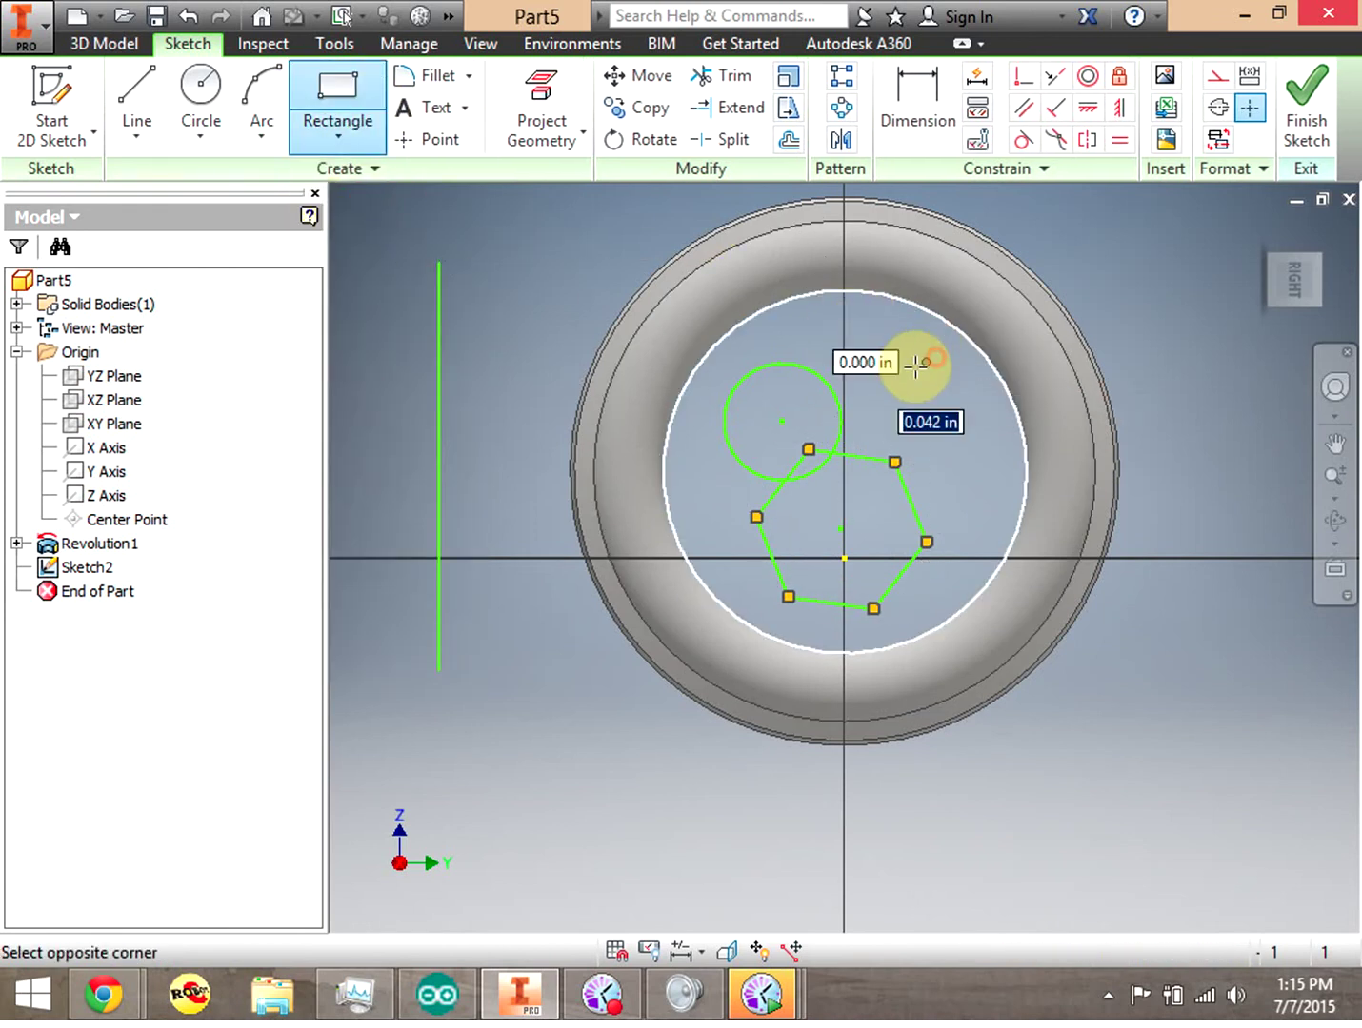
{"action": "left_click", "coordinate": [758, 389]}
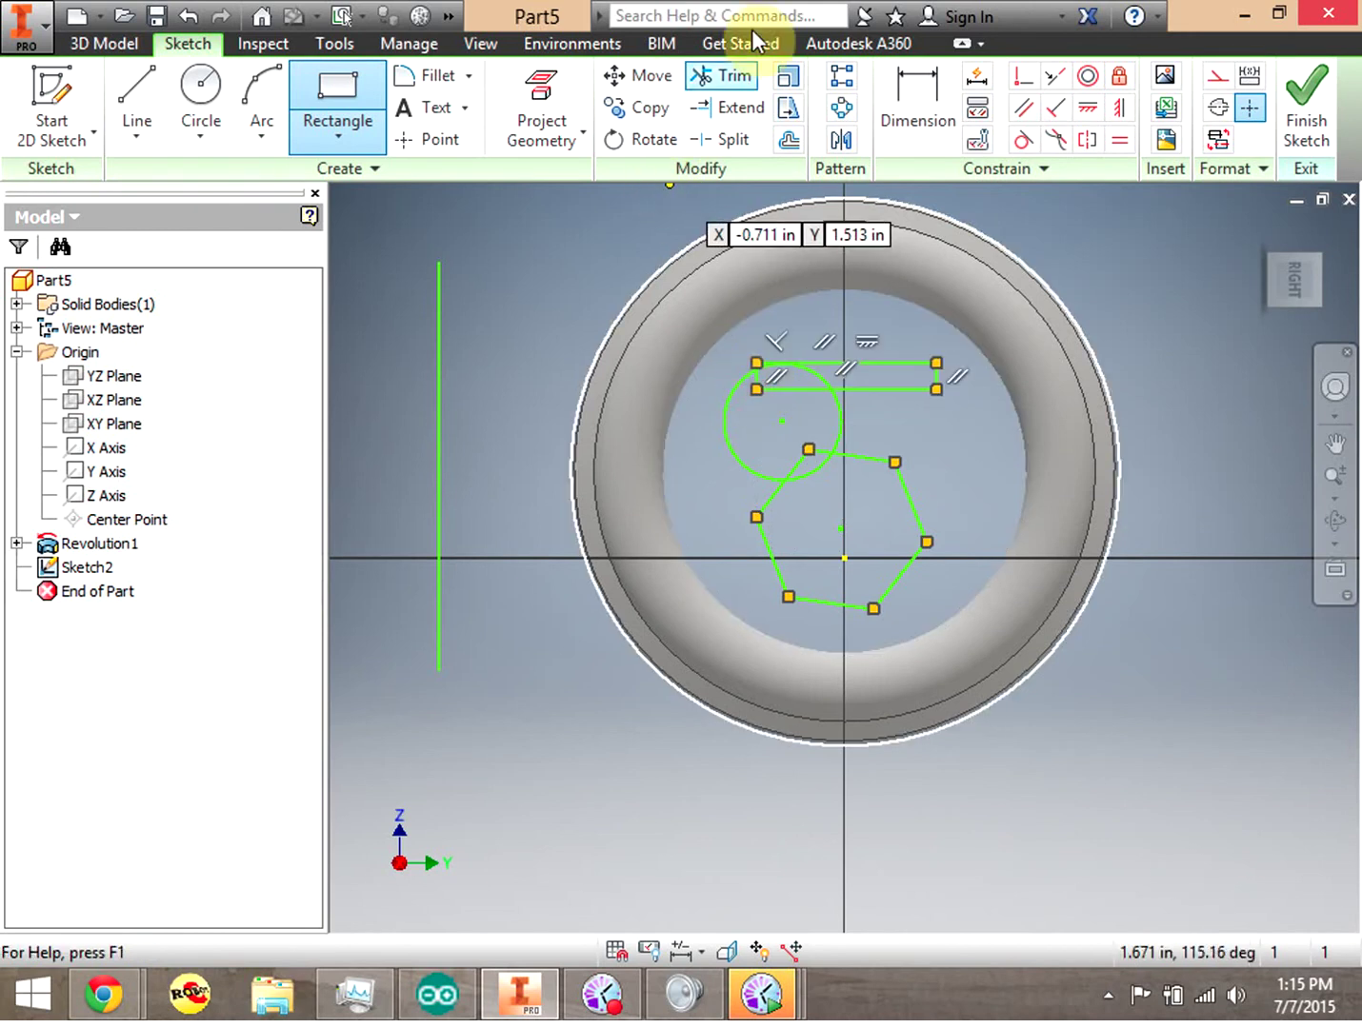
Trim the overlapping segments of the rectangle, circle and polygon into one connected outline and finish the sketch
{"action": "left_click", "coordinate": [721, 75]}
{"action": "left_click", "coordinate": [796, 385]}
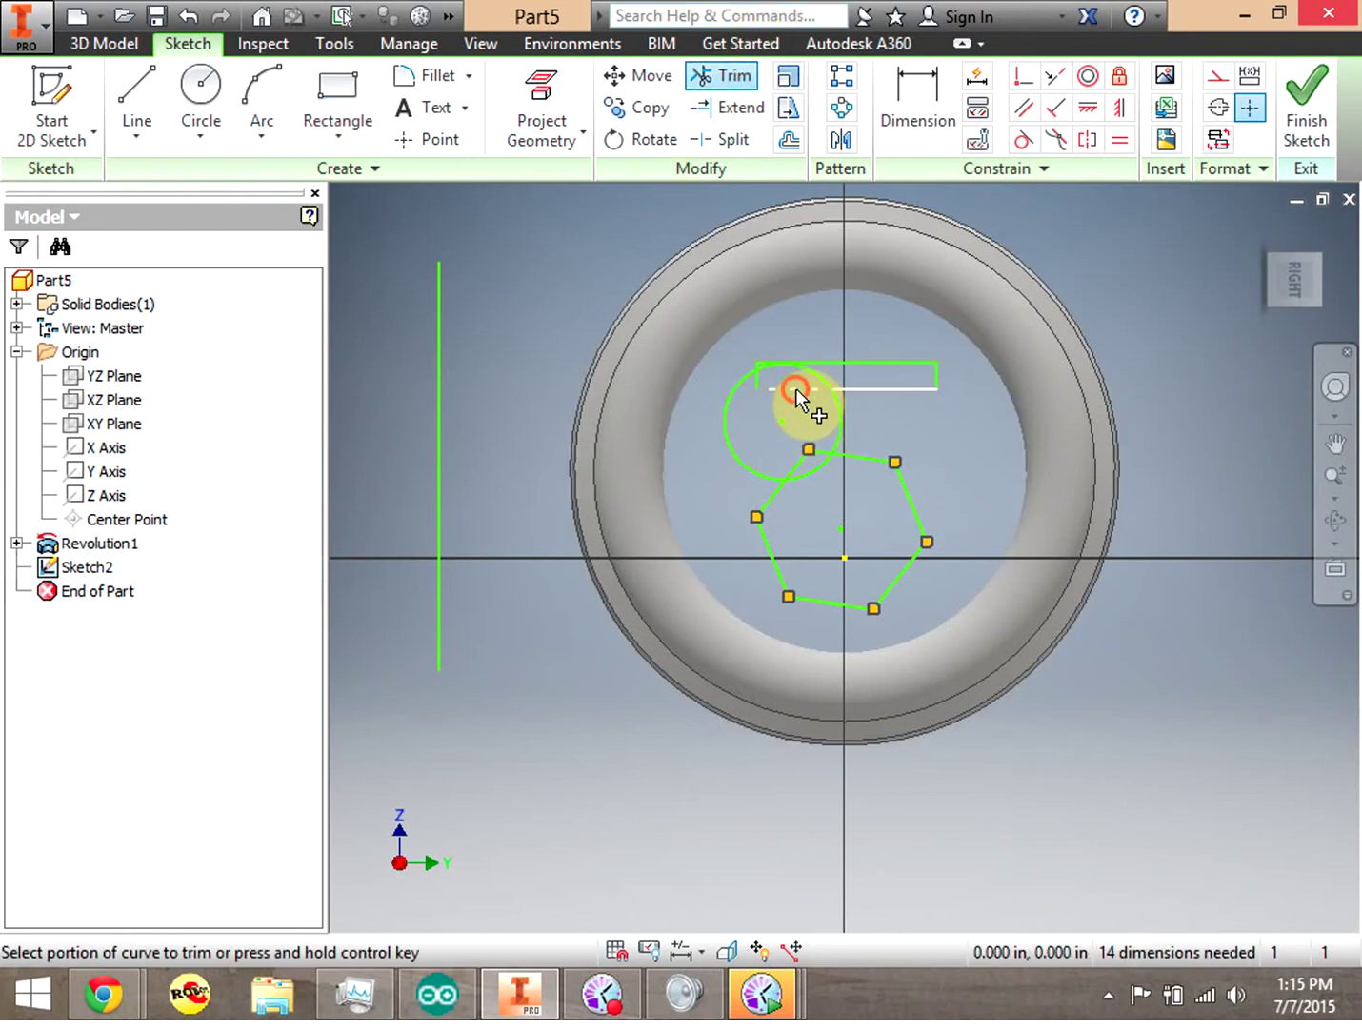
{"action": "left_click", "coordinate": [753, 376]}
{"action": "left_click", "coordinate": [814, 449]}
{"action": "left_click", "coordinate": [796, 462]}
{"action": "left_click", "coordinate": [802, 472]}
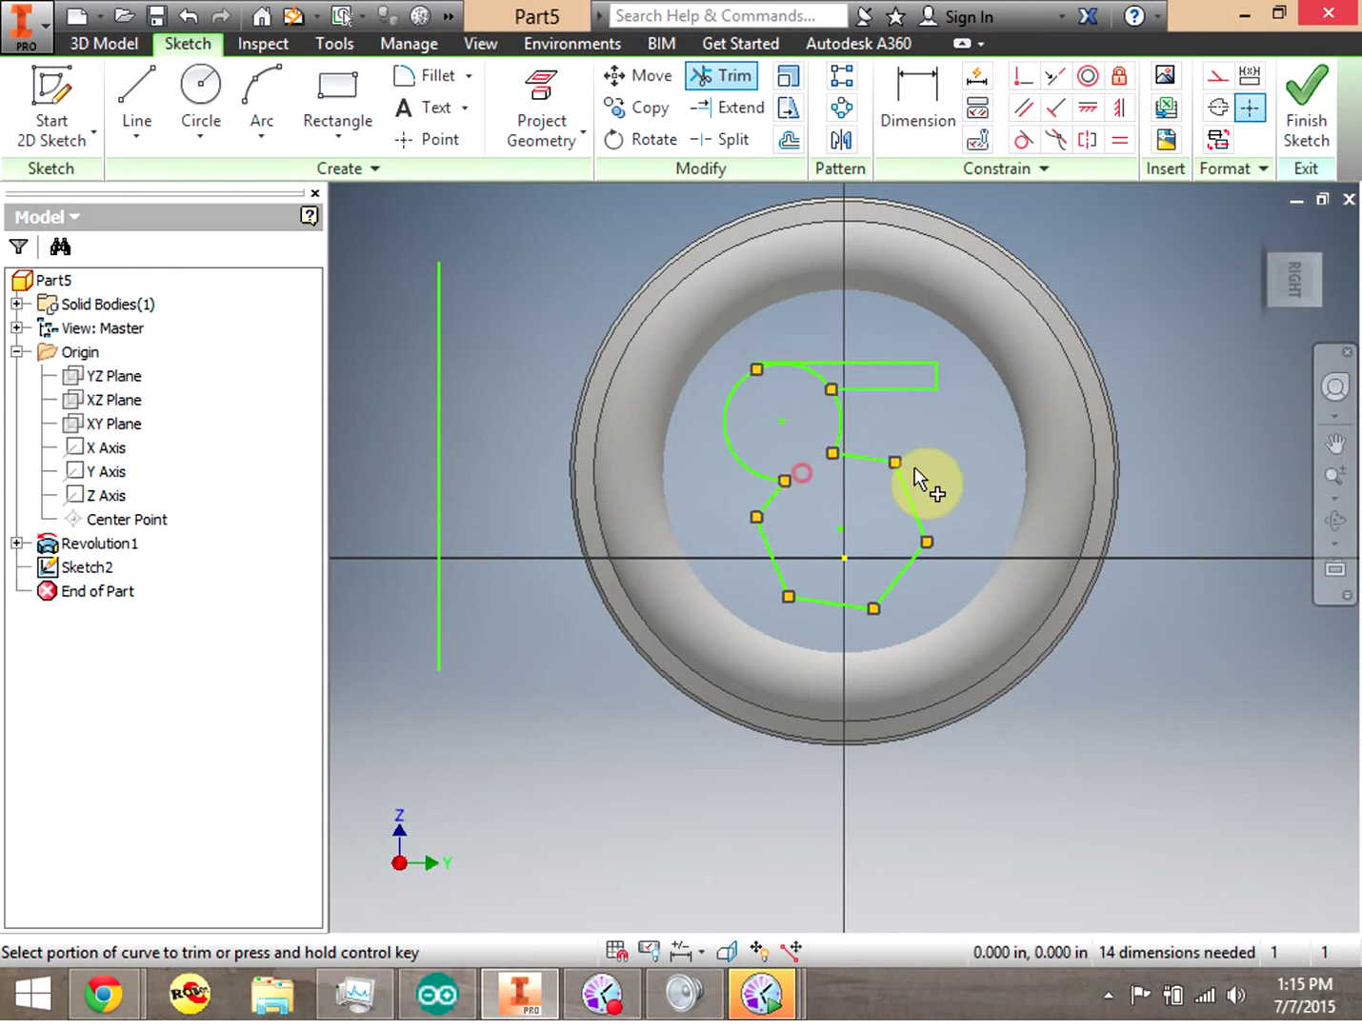
{"action": "left_click", "coordinate": [805, 368]}
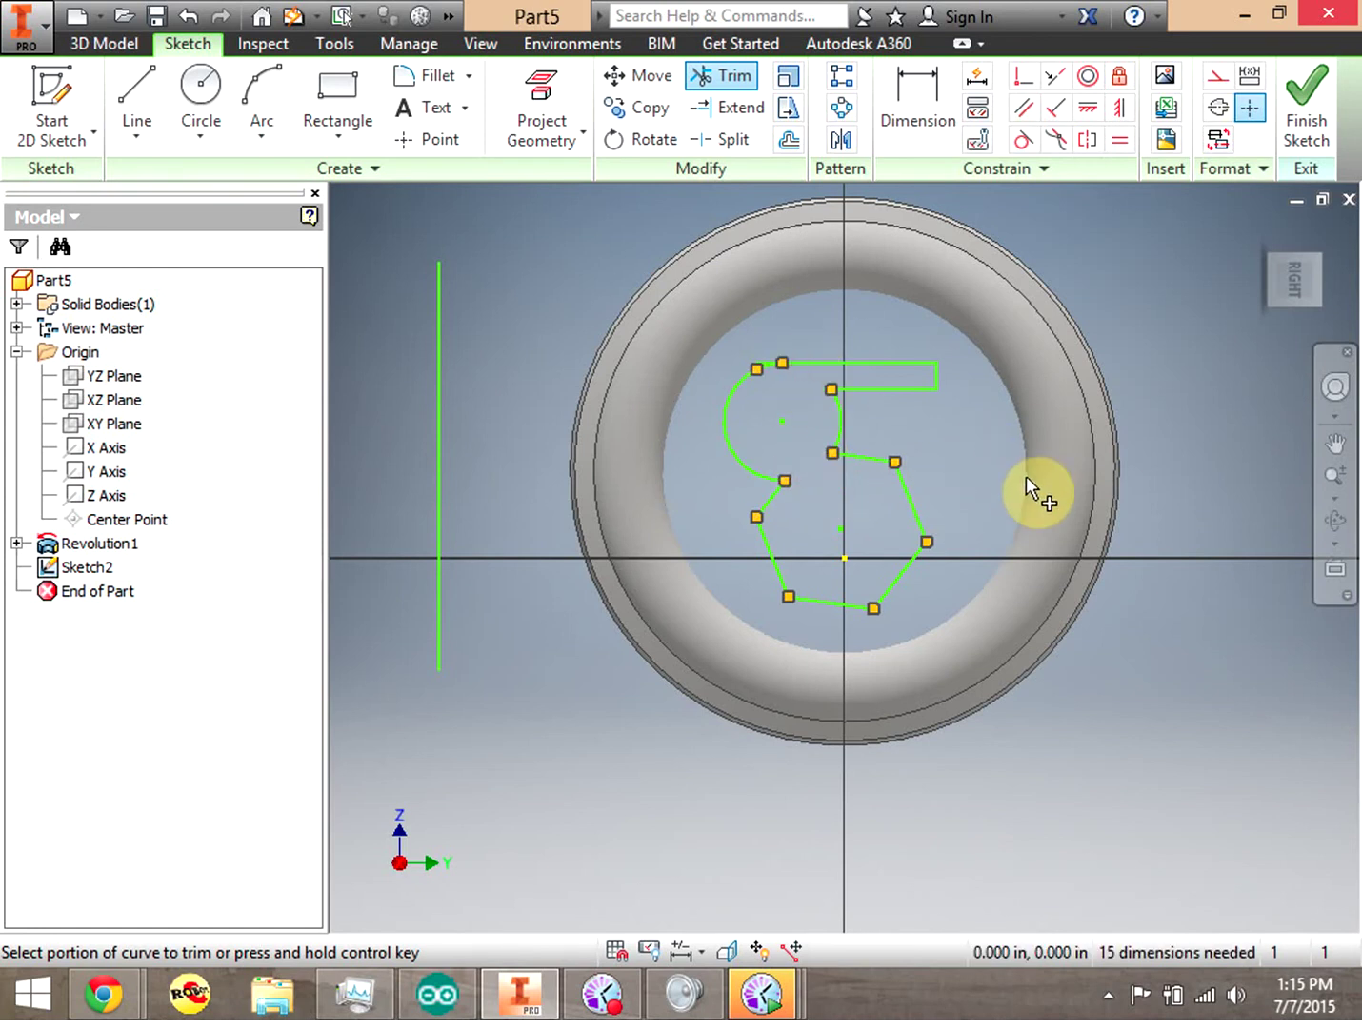
{"action": "right_click", "coordinate": [1130, 303]}
{"action": "left_click", "coordinate": [1229, 304]}
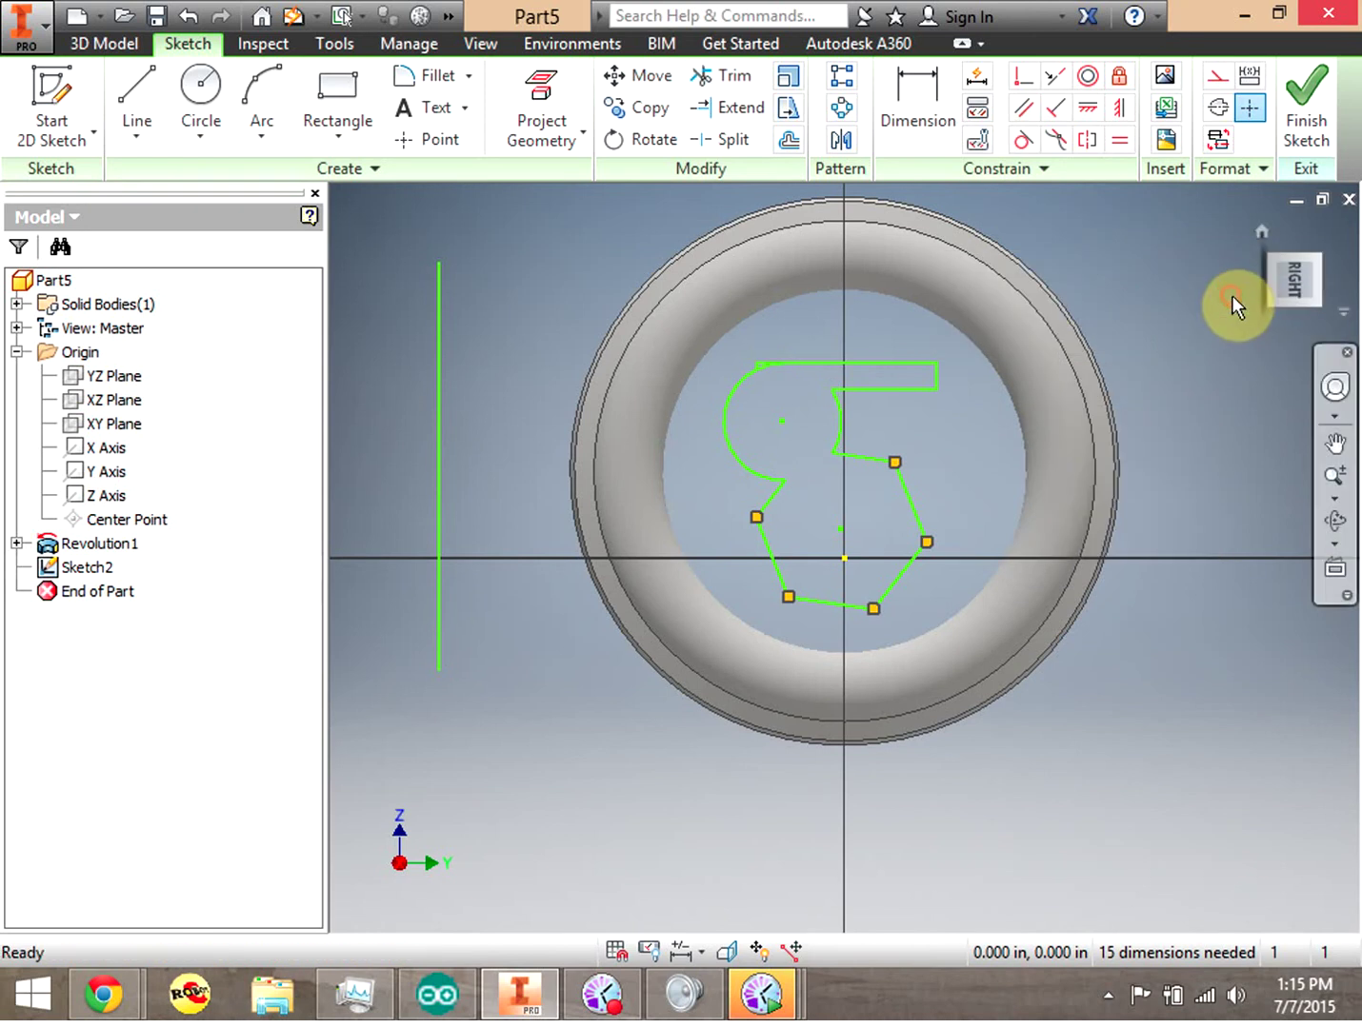
{"action": "left_click", "coordinate": [1304, 131]}
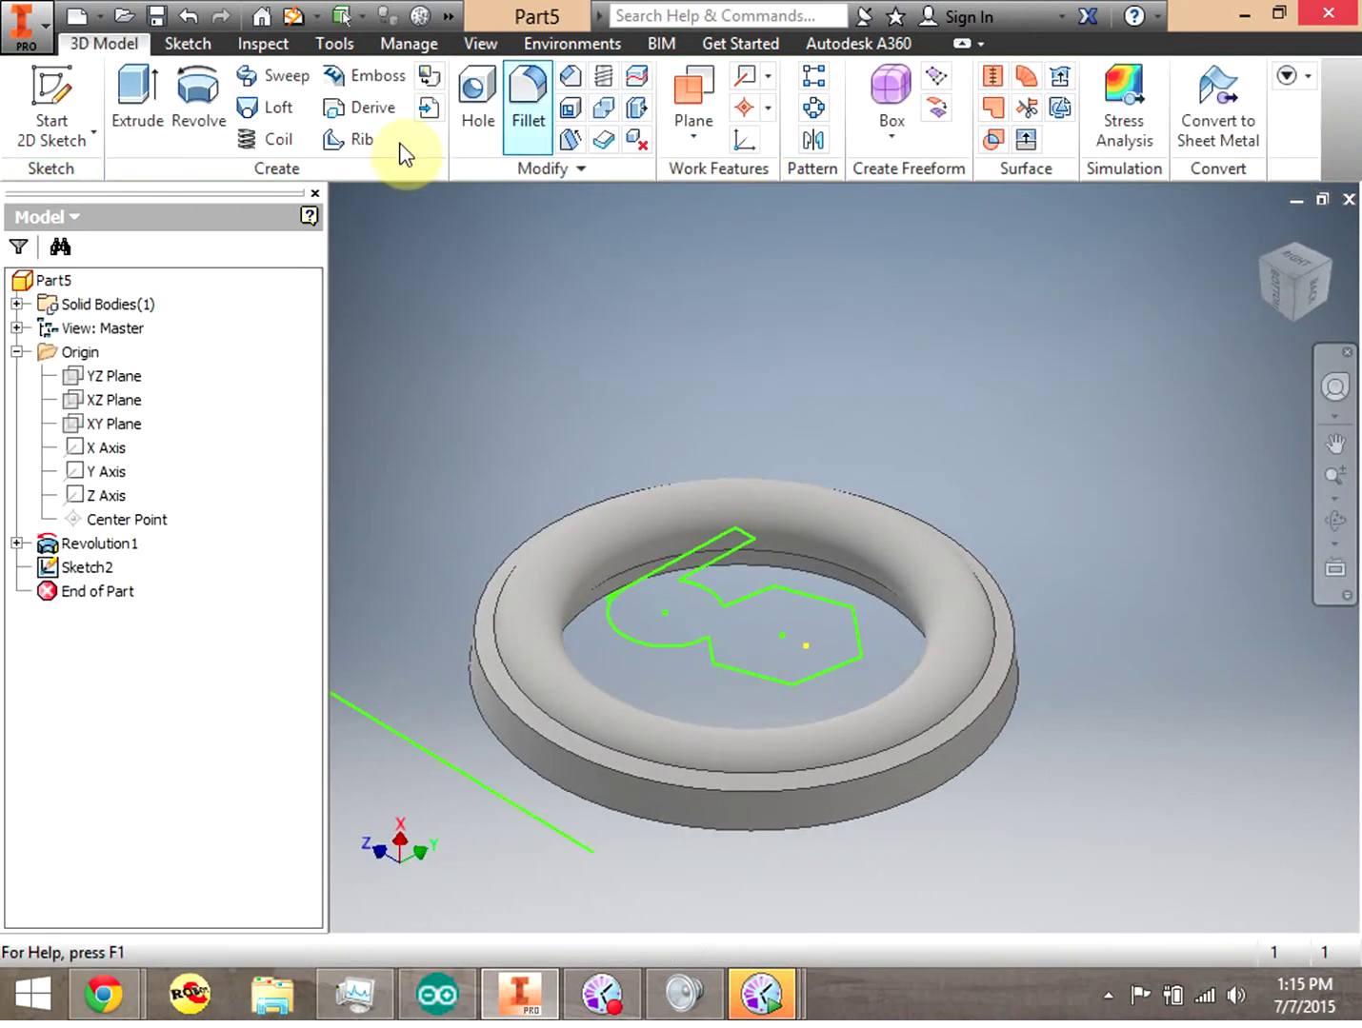
Start a Coil with the combined rectangle-circle-polygon outline as the profile and the separate straight line as the axis
{"action": "left_click", "coordinate": [263, 143]}
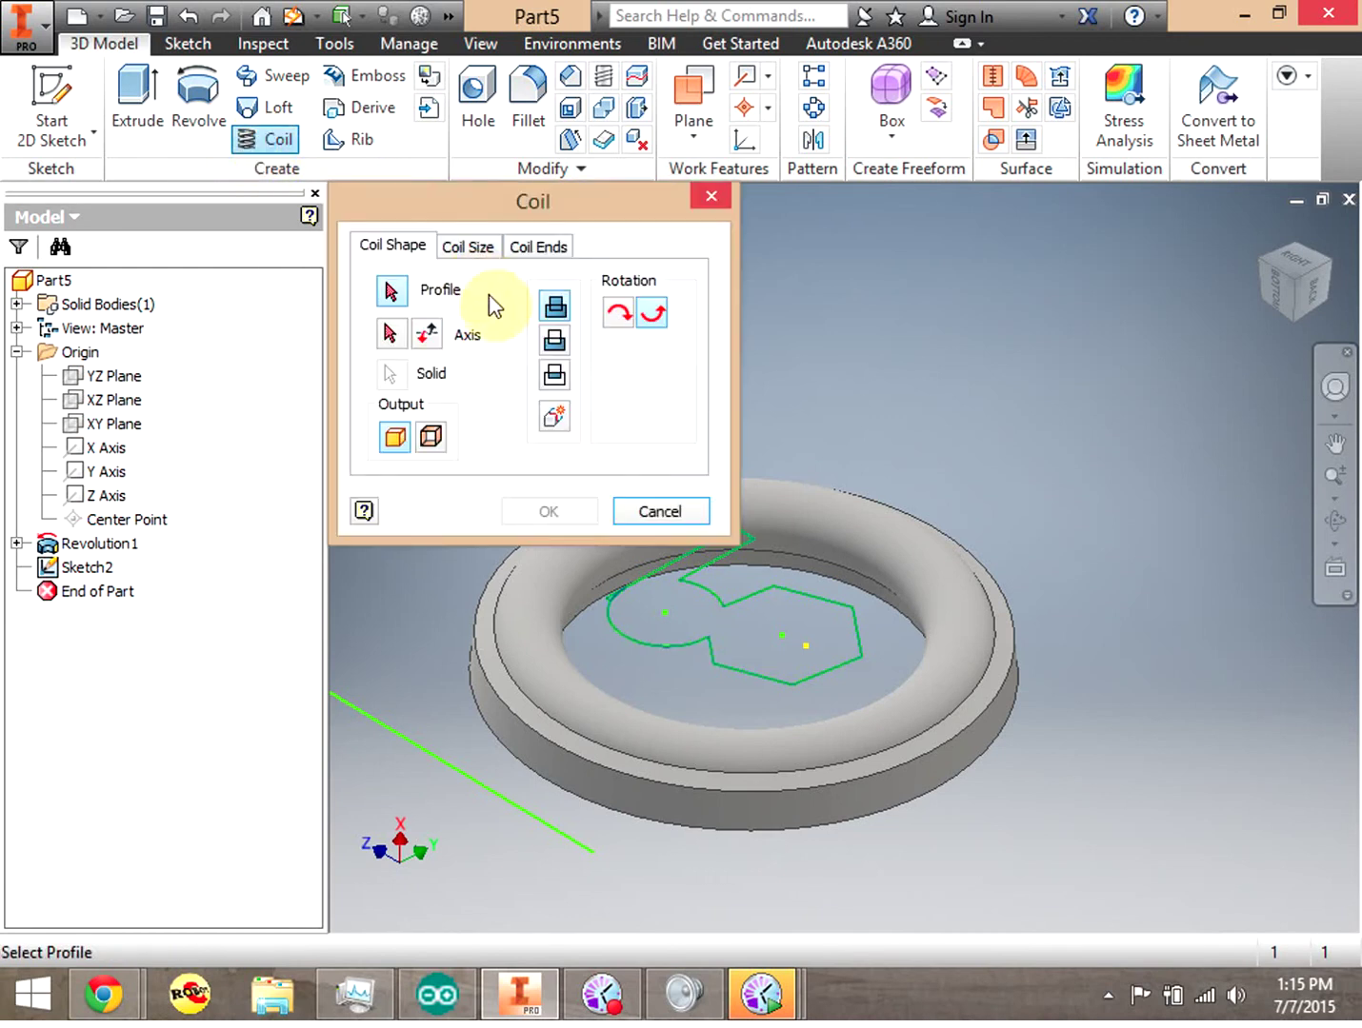
{"action": "mouse_move", "coordinate": [548, 187]}
{"action": "left_mouse_down"}
{"action": "mouse_move", "coordinate": [374, 204]}
{"action": "mouse_move", "coordinate": [243, 246]}
{"action": "mouse_move", "coordinate": [237, 221]}
{"action": "left_mouse_up"}
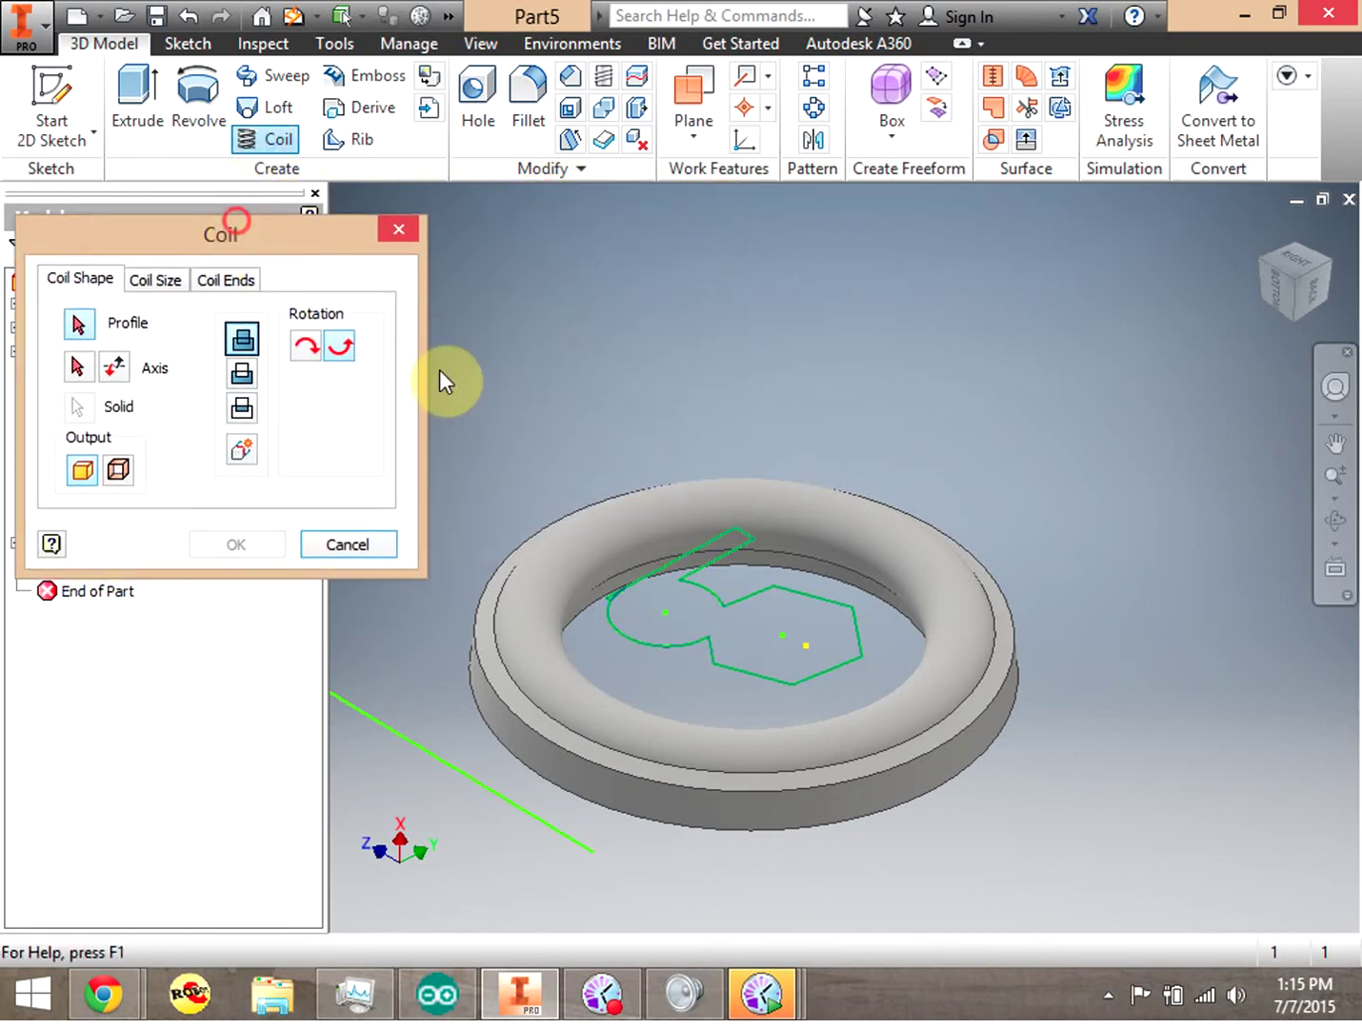
{"action": "left_click", "coordinate": [727, 630]}
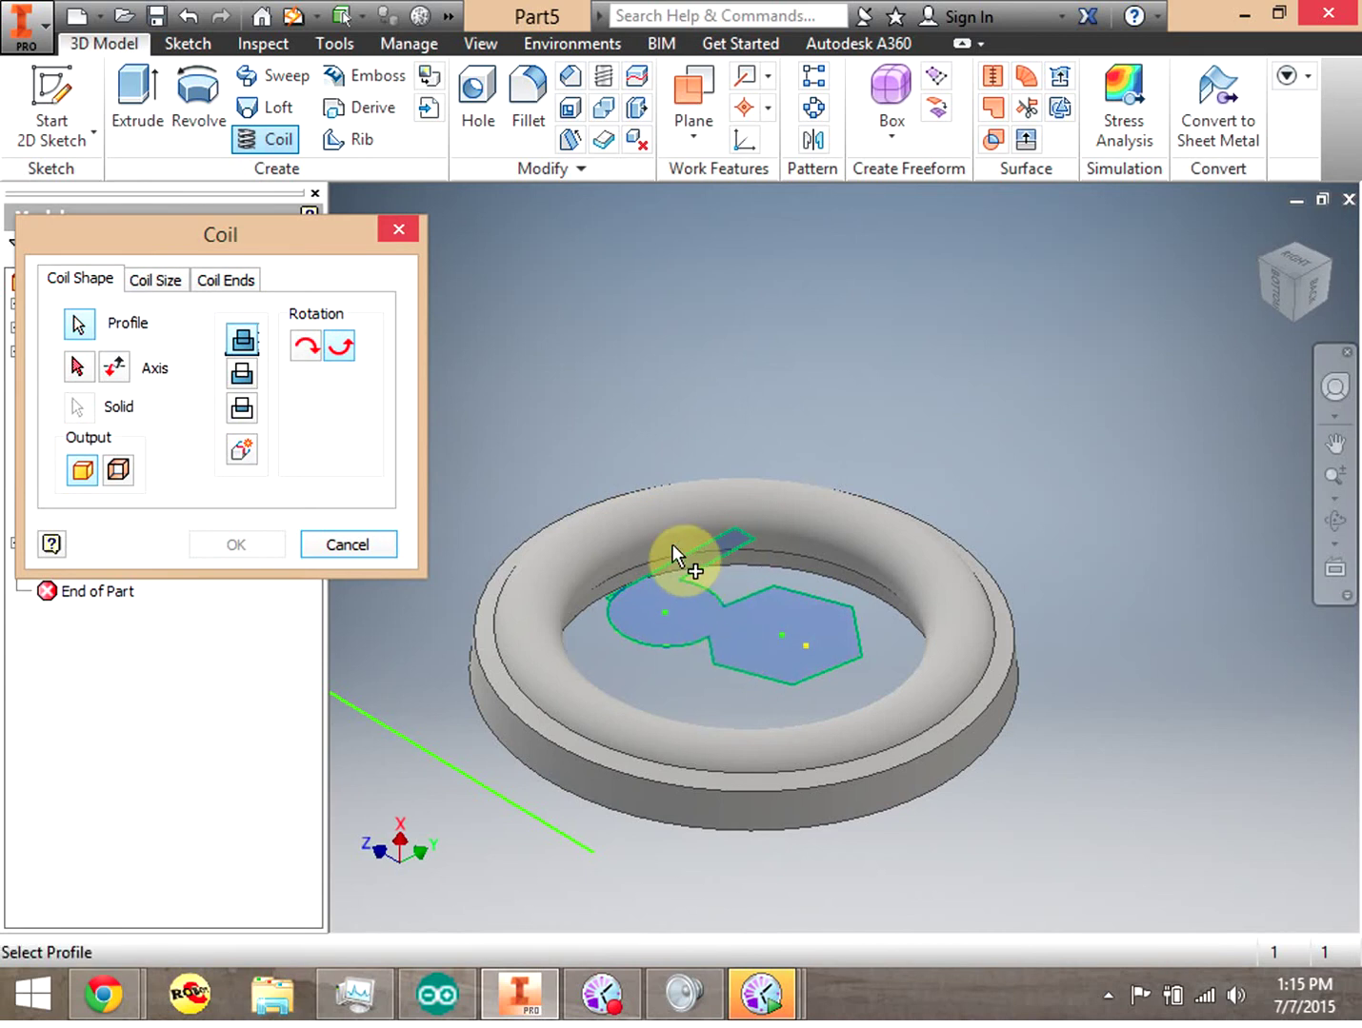
{"action": "left_click", "coordinate": [731, 564]}
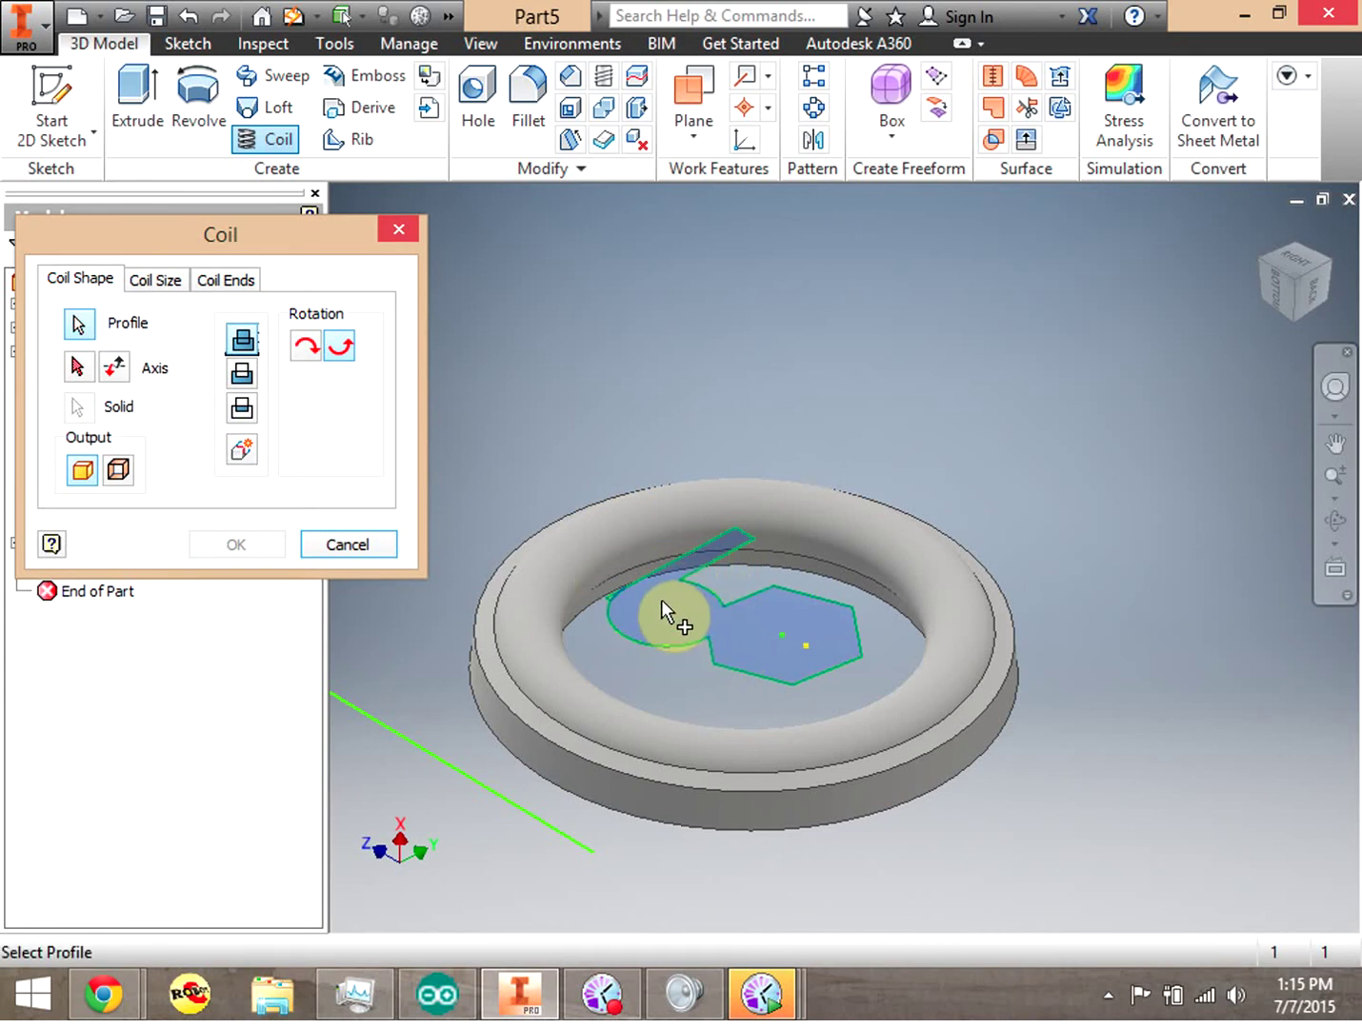
{"action": "left_click", "coordinate": [77, 367]}
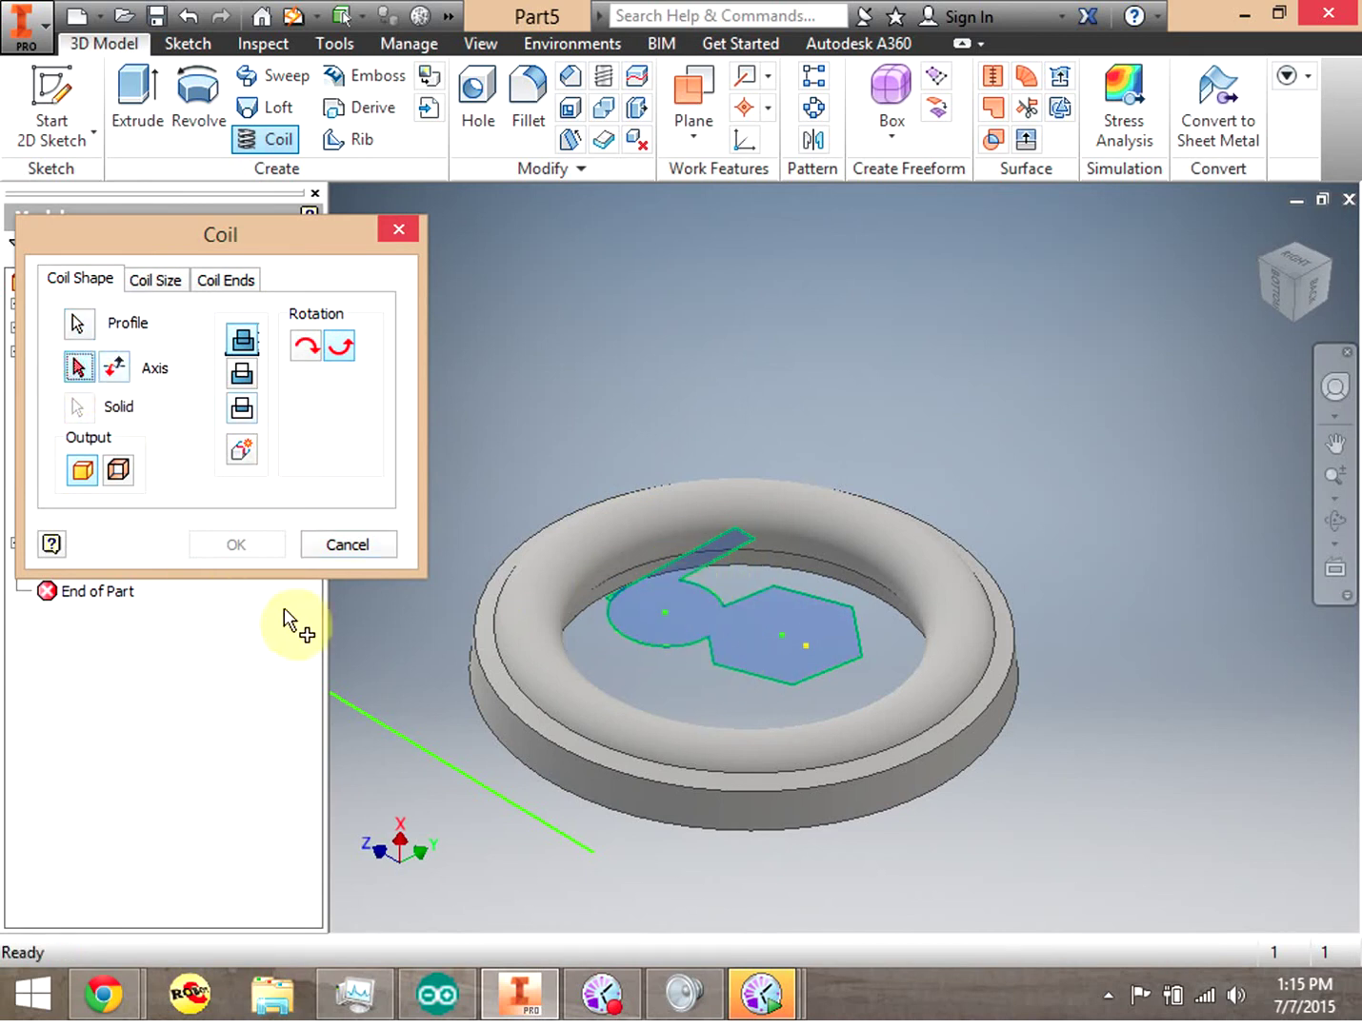
{"action": "left_click", "coordinate": [387, 726]}
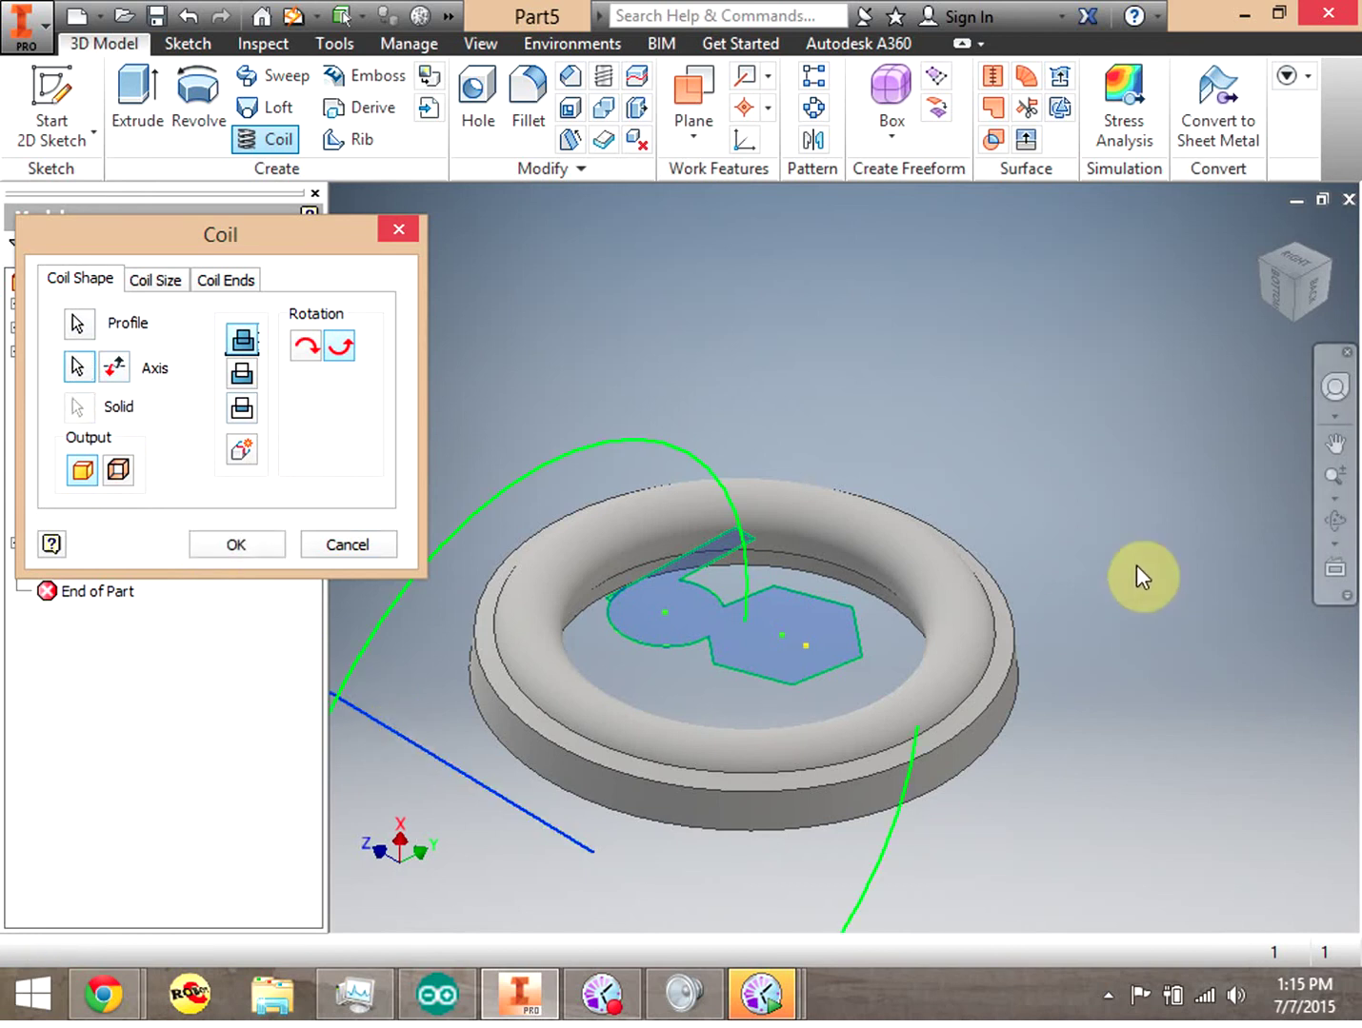
Set the coil's pitch to .05 in, using the Pitch and Revolution type
{"action": "left_click", "coordinate": [1333, 476]}
{"action": "left_click_drag", "start_coordinate": [1149, 628], "coordinate": [1170, 544]}
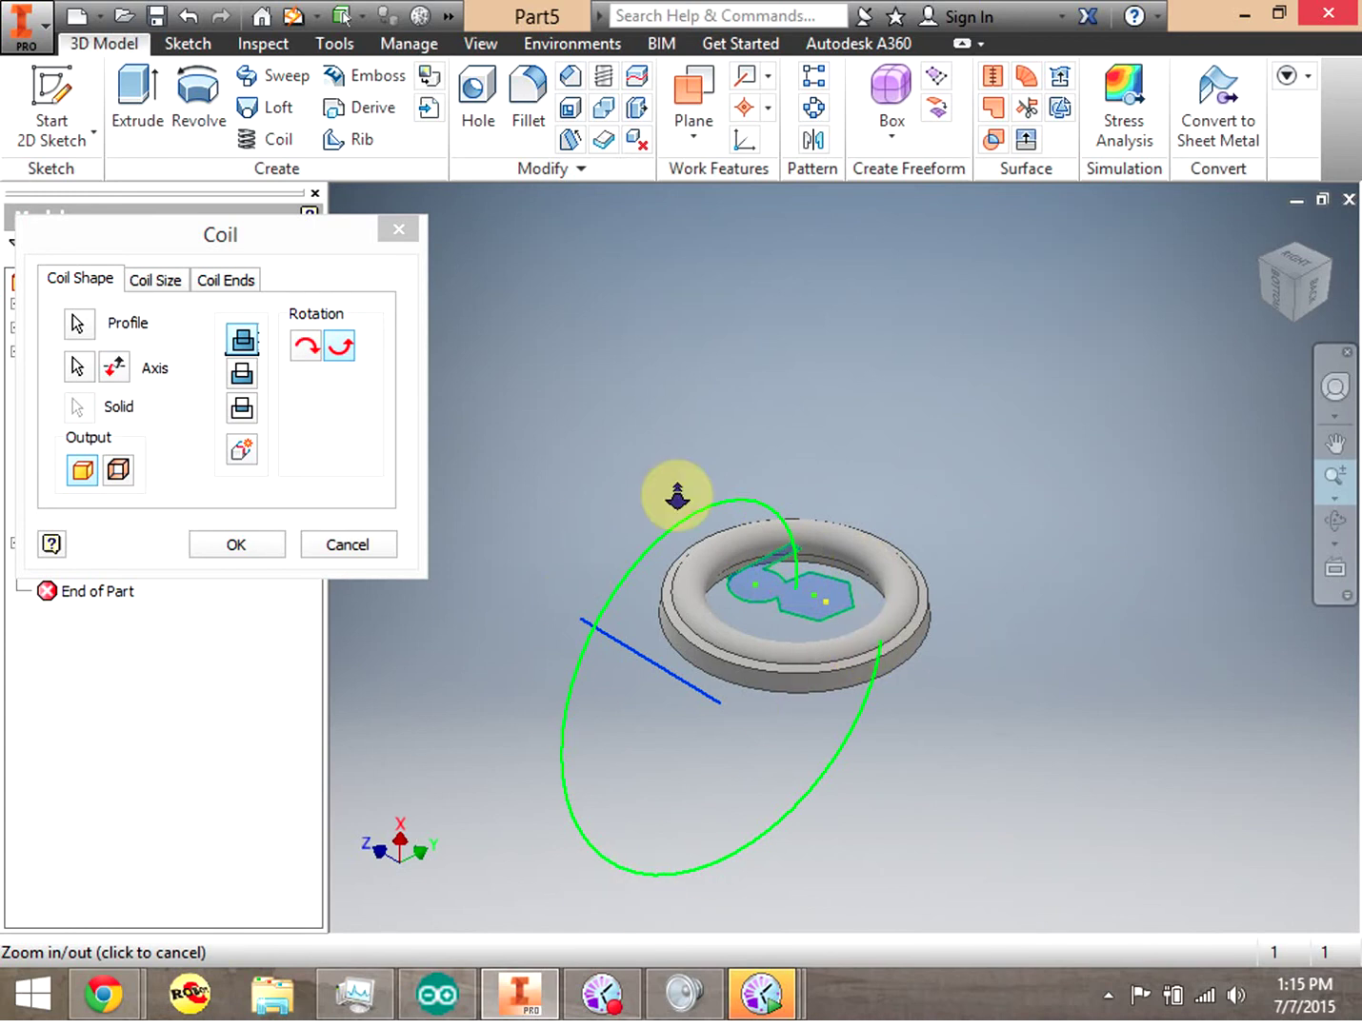
{"action": "left_click", "coordinate": [162, 284]}
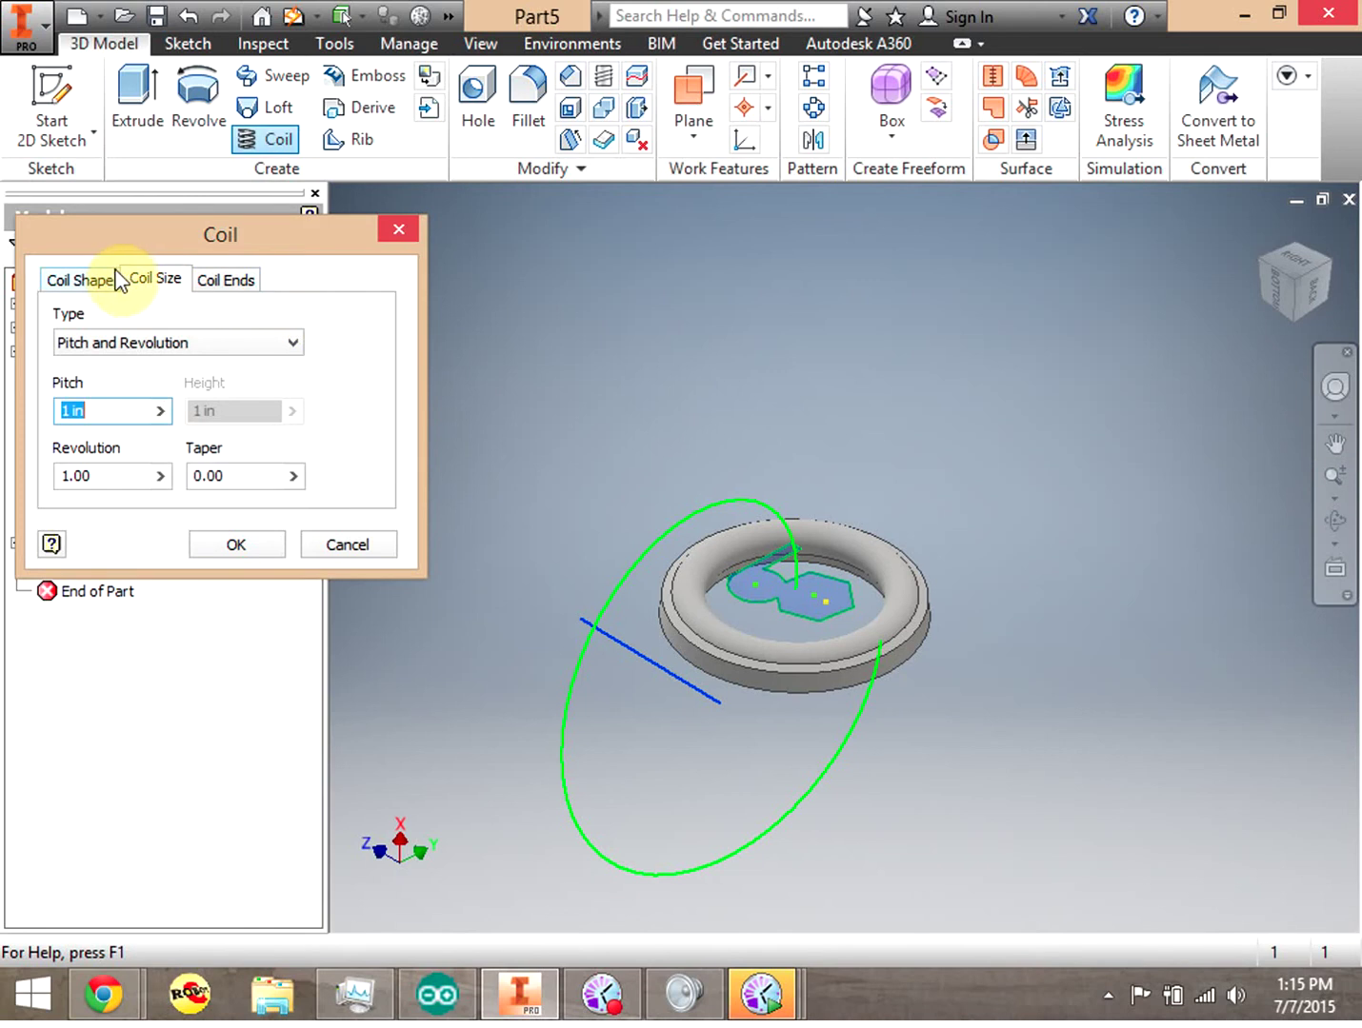
{"action": "left_click", "coordinate": [63, 412]}
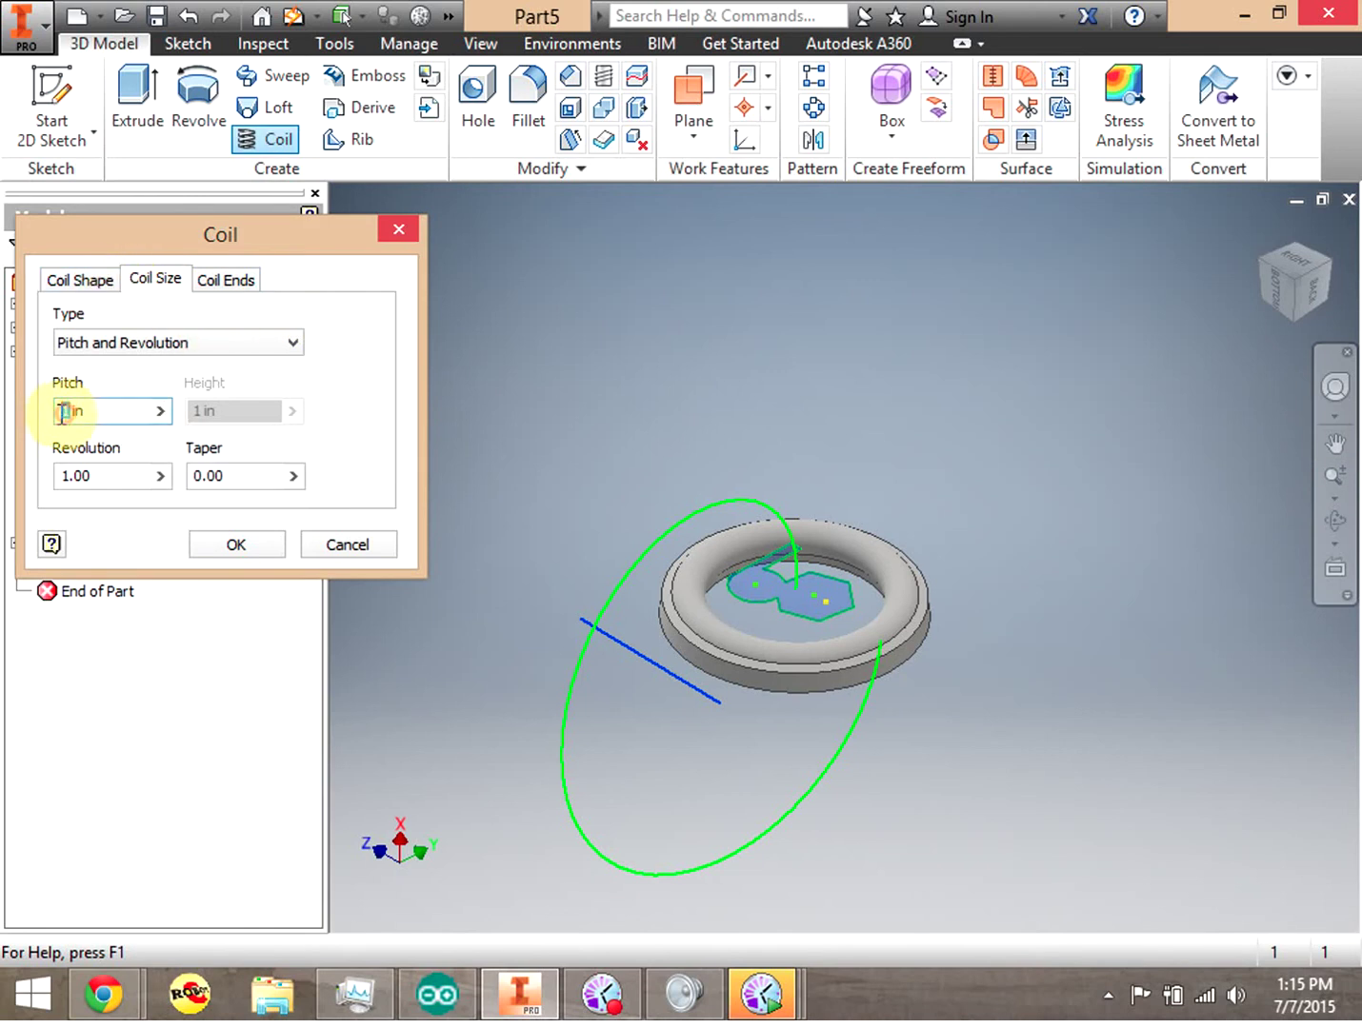
{"action": "type", "text": ".05"}
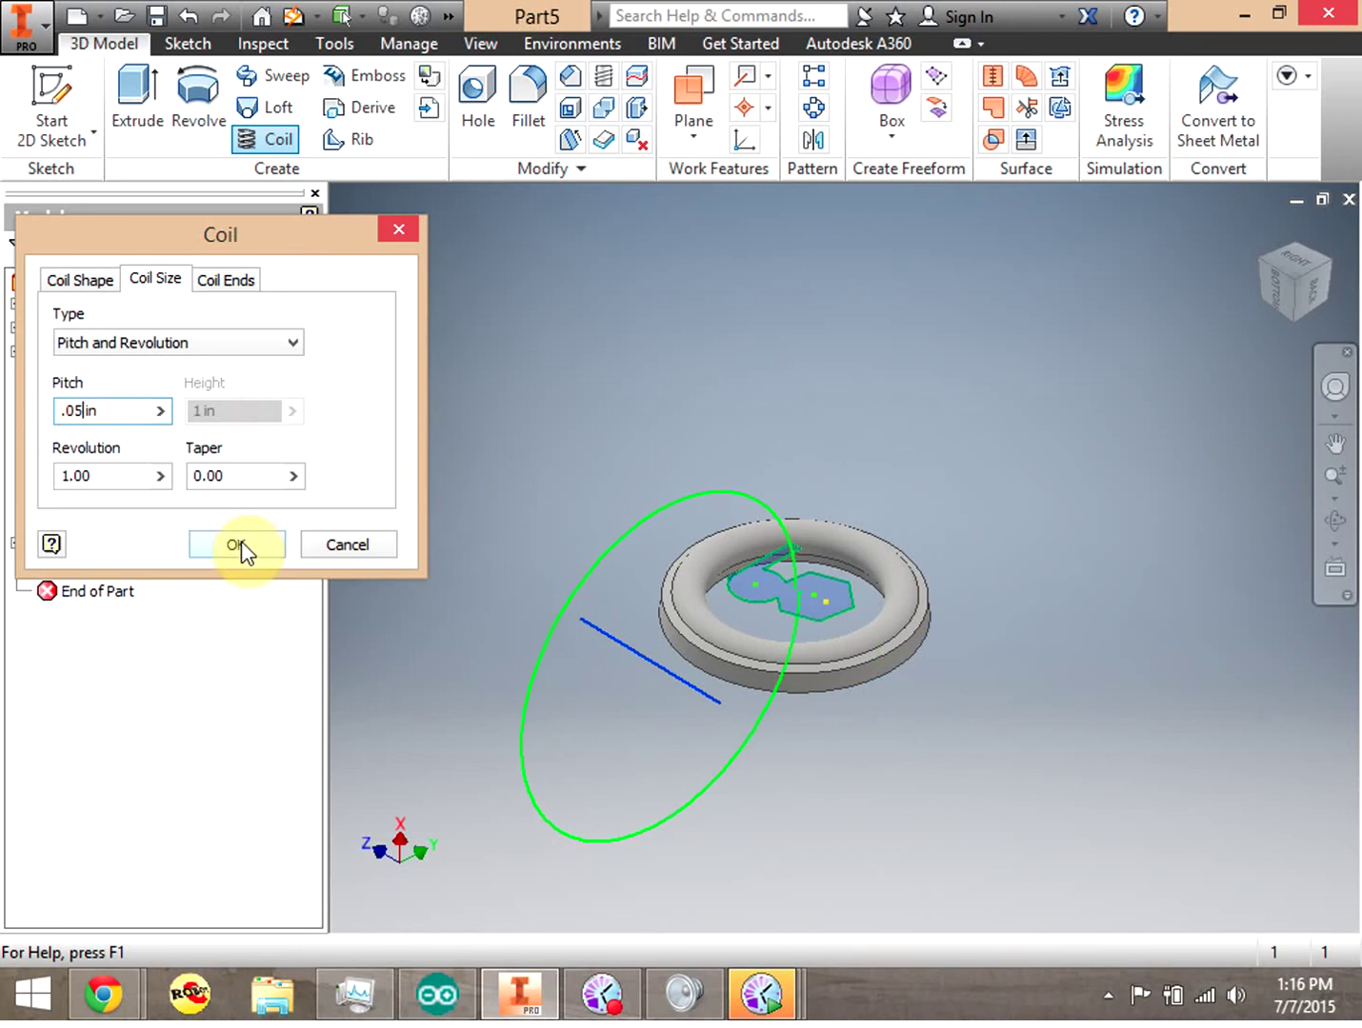
Set the coil to 2 revolutions and try to create it, returning to its settings for further editing
{"action": "left_click", "coordinate": [68, 476]}
{"action": "key", "text": "BackSpace"}
{"action": "type", "text": "2"}
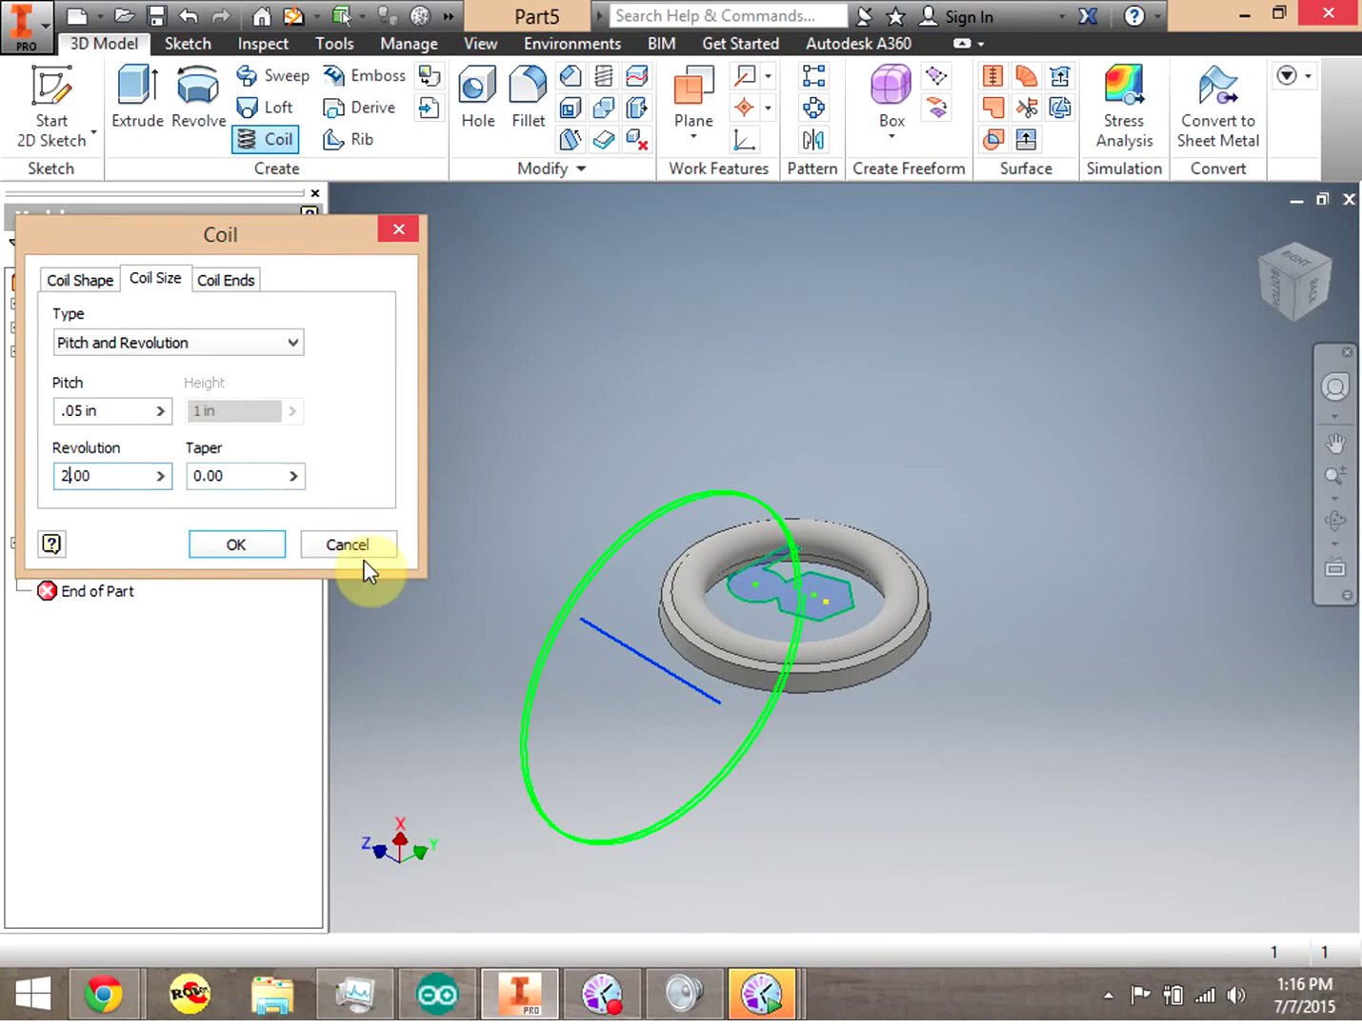
{"action": "left_click", "coordinate": [209, 544]}
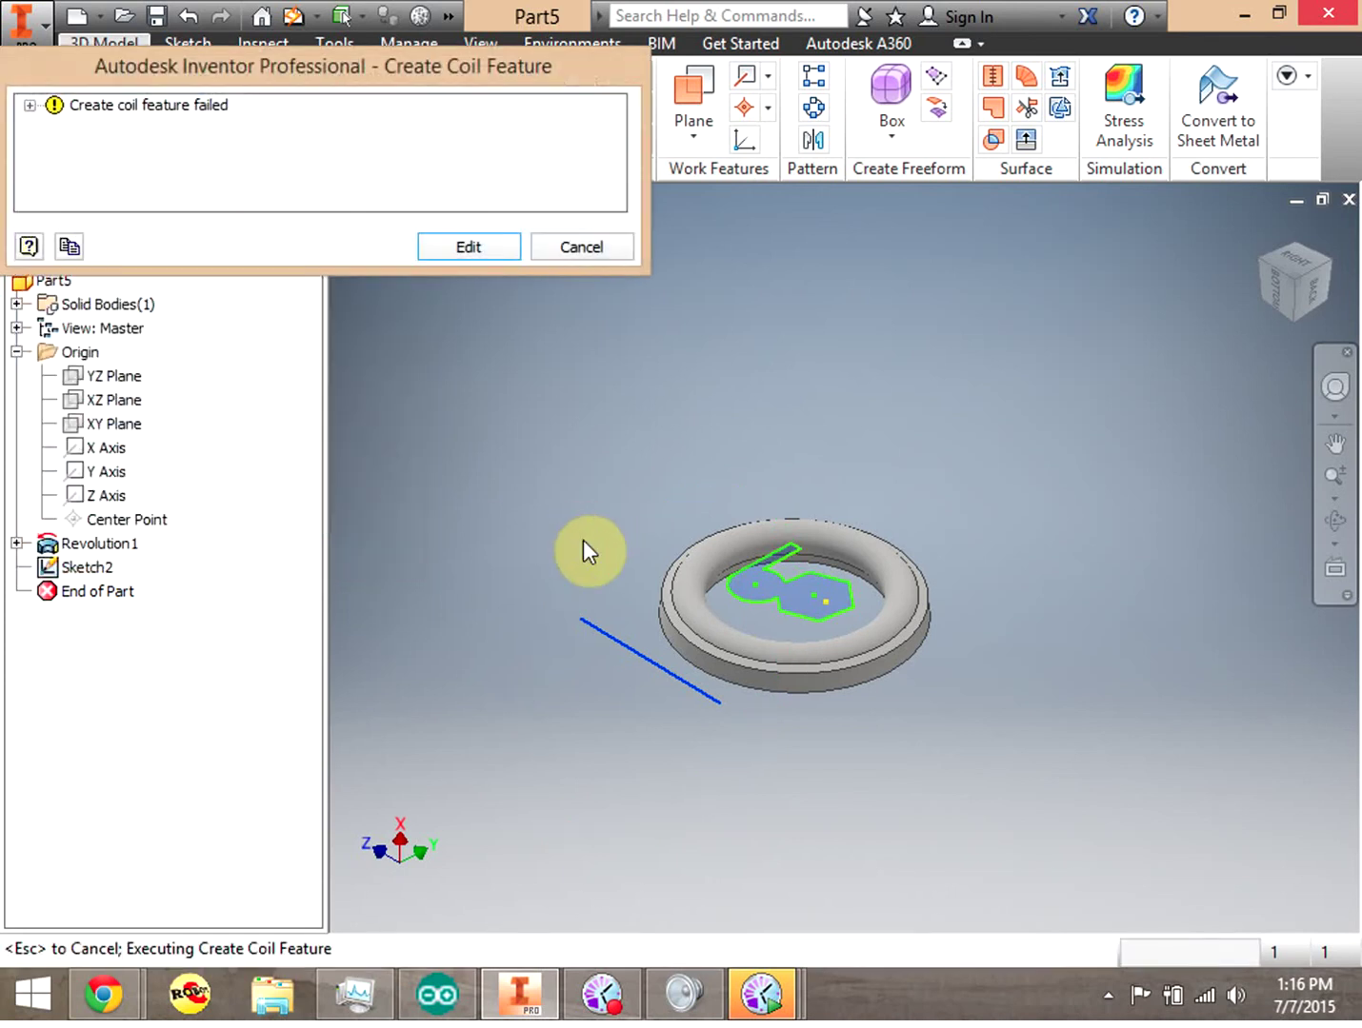
{"action": "left_click", "coordinate": [29, 104]}
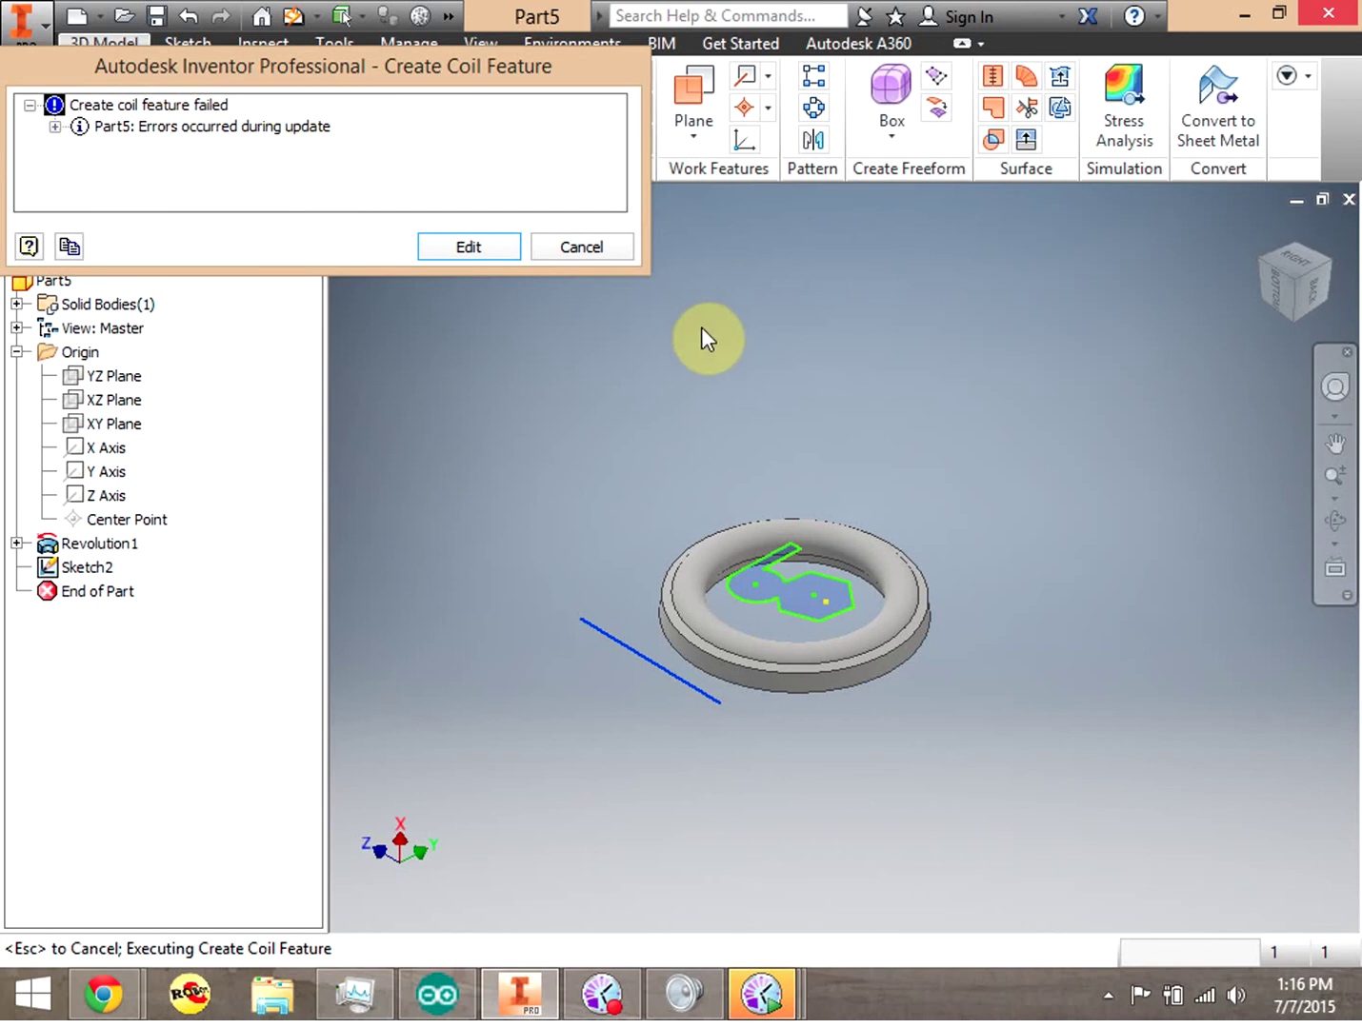
{"action": "left_click", "coordinate": [494, 249]}
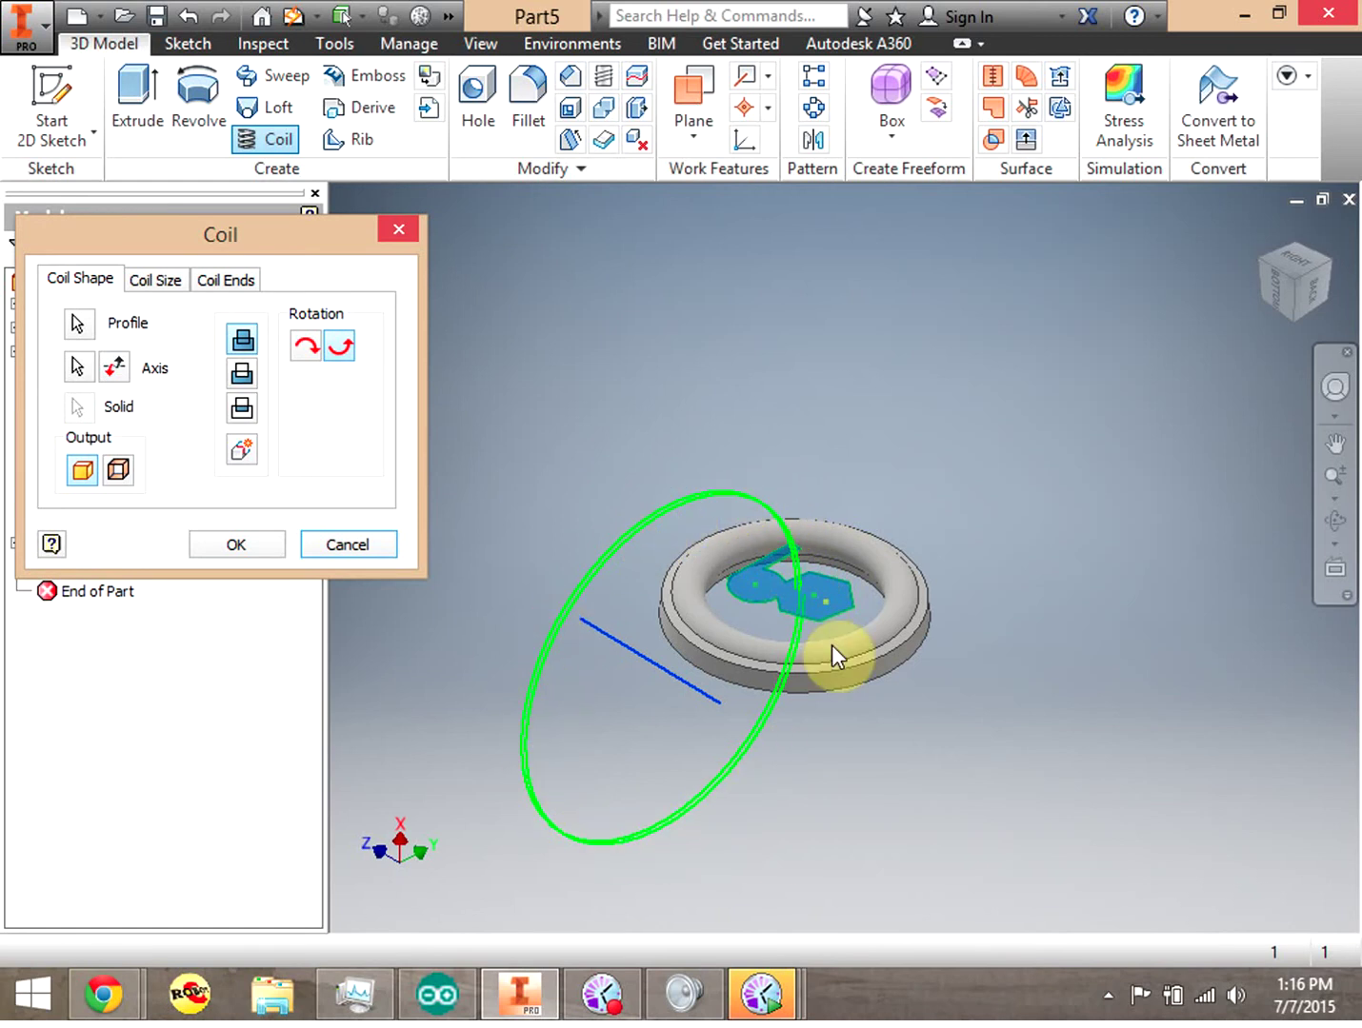
Try a coil pitch of 1 in and settle on a pitch of 2 in
{"action": "left_click", "coordinate": [155, 278]}
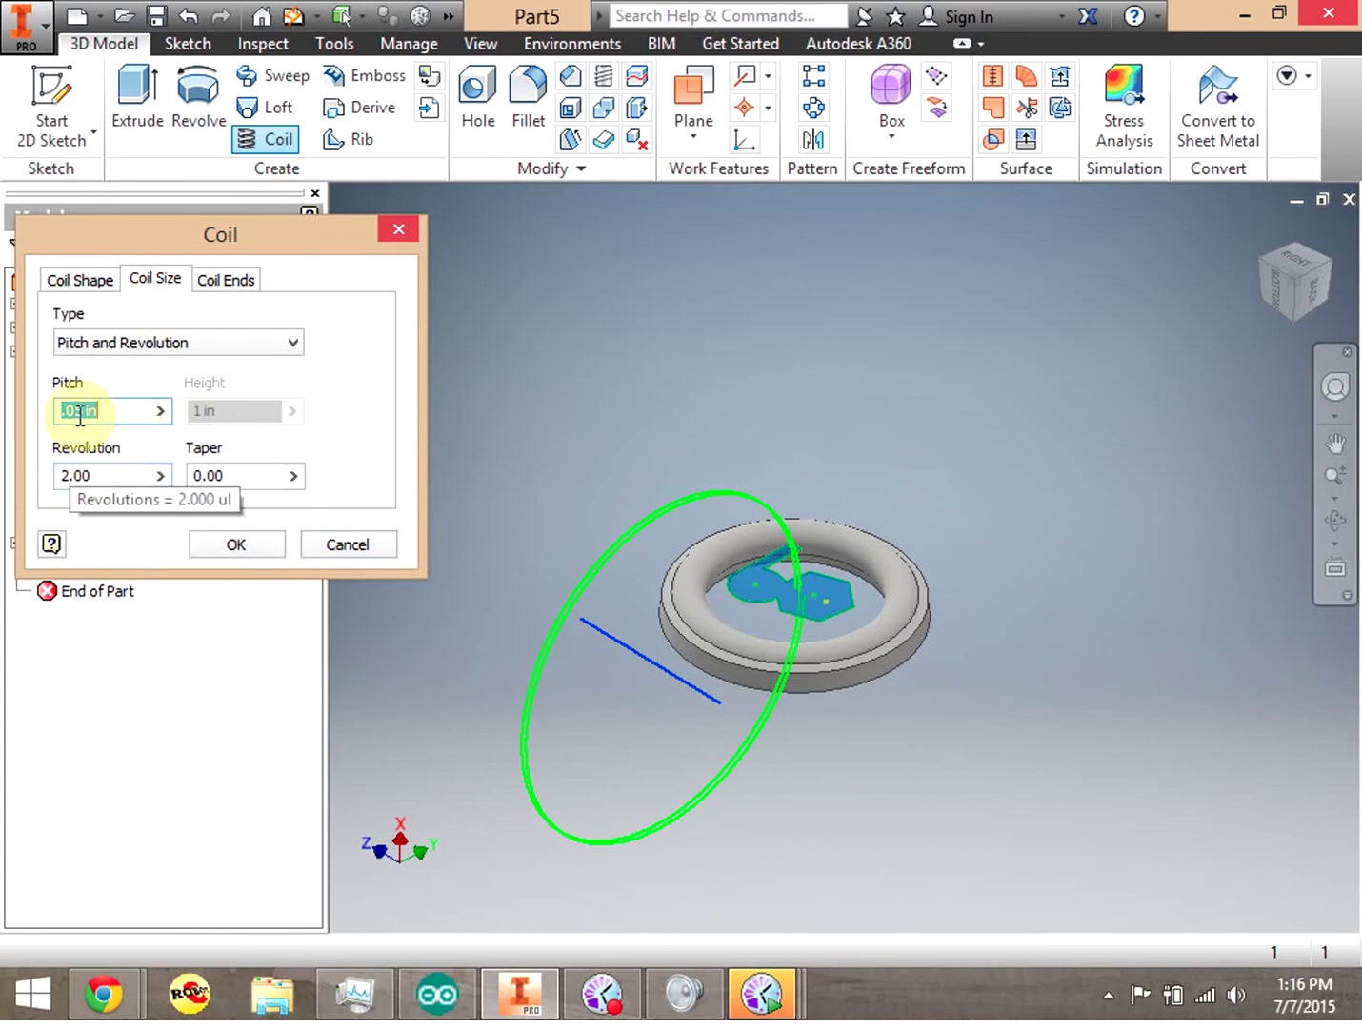
{"action": "left_click_drag", "start_coordinate": [84, 414], "coordinate": [32, 420]}
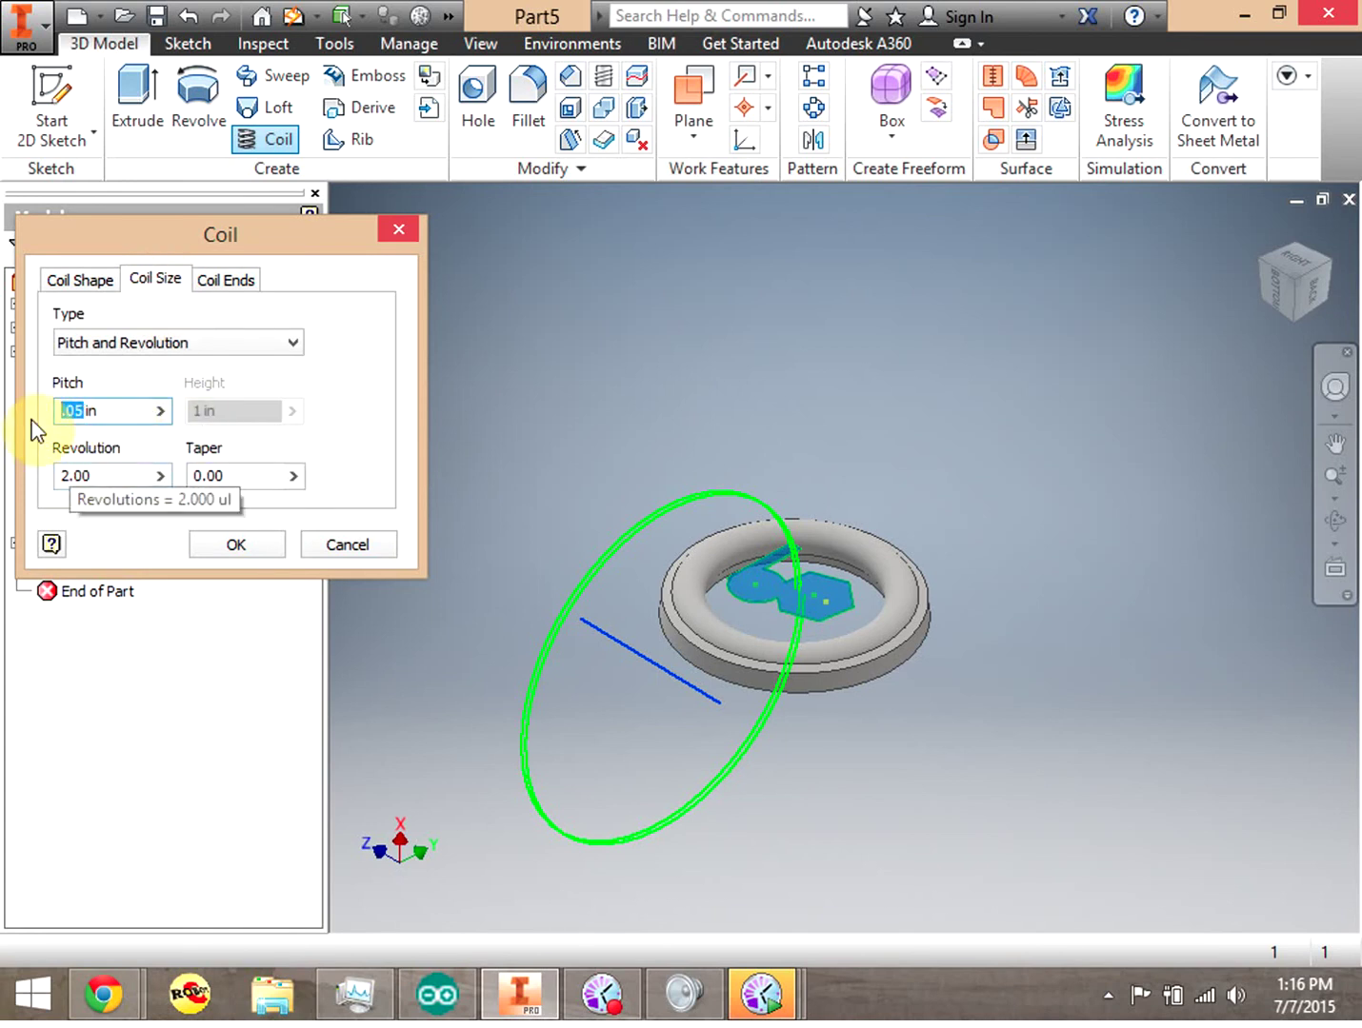
{"action": "type", "text": "1"}
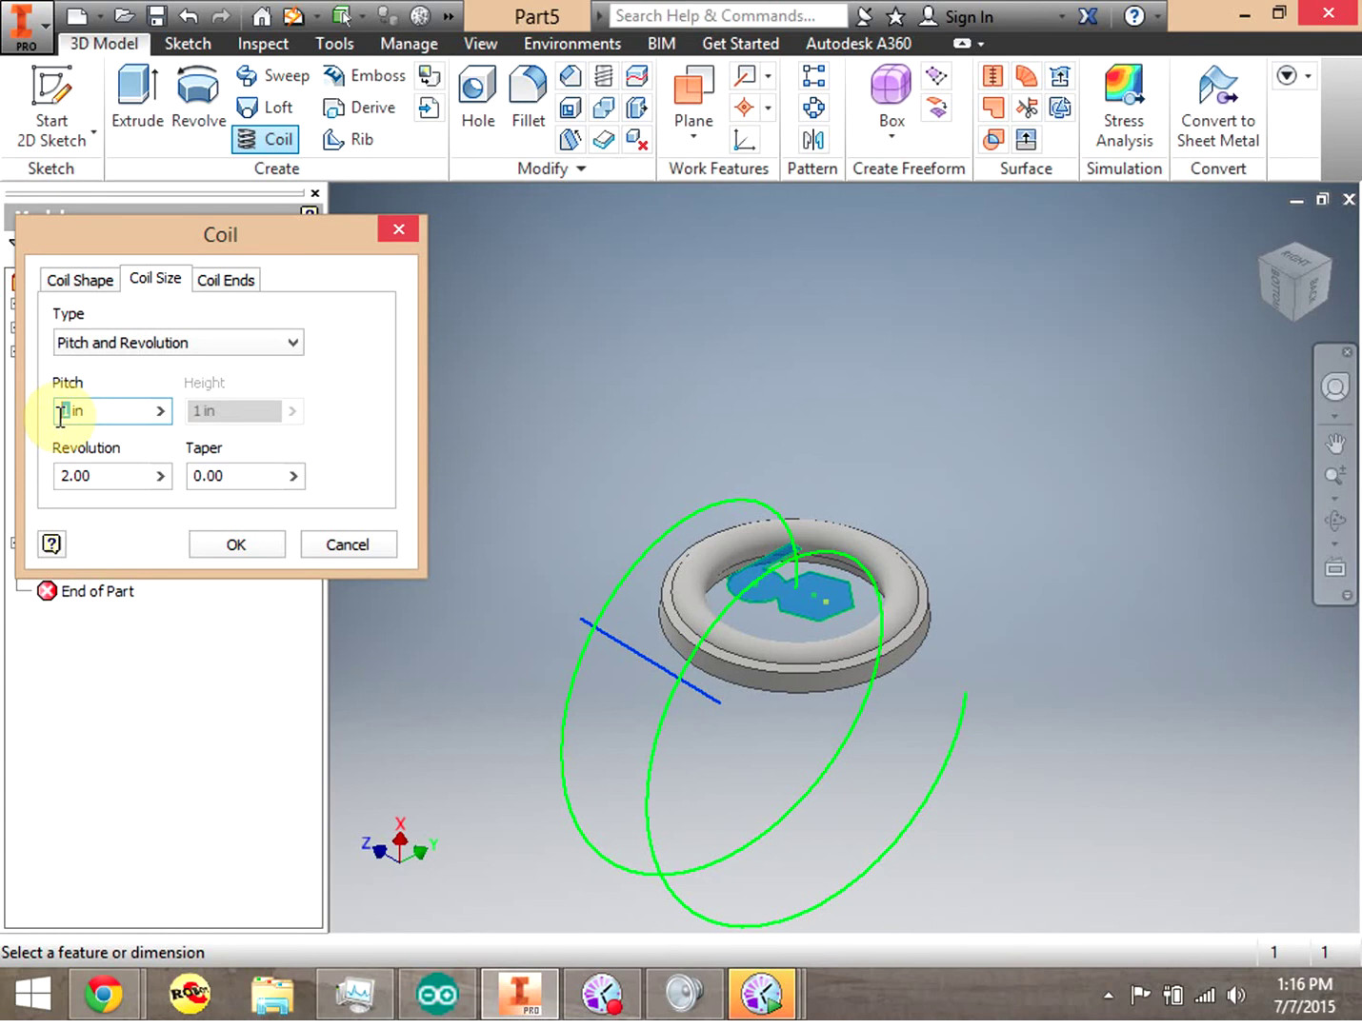
{"action": "type", "text": "2"}
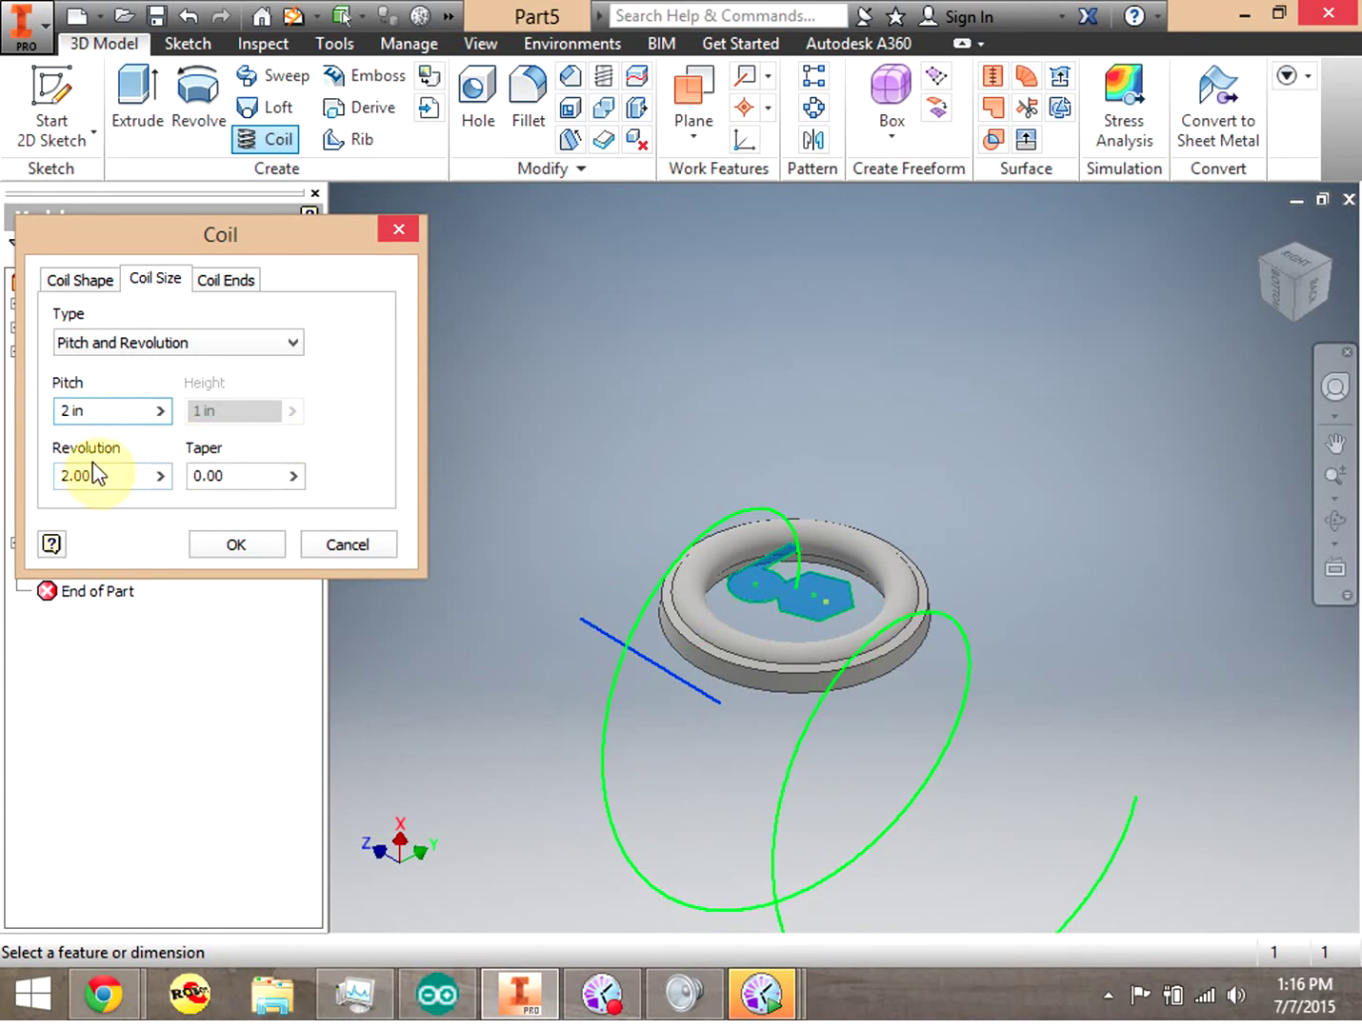
Set the coil to 5 revolutions
{"action": "left_click", "coordinate": [56, 475]}
{"action": "type", "text": "5"}
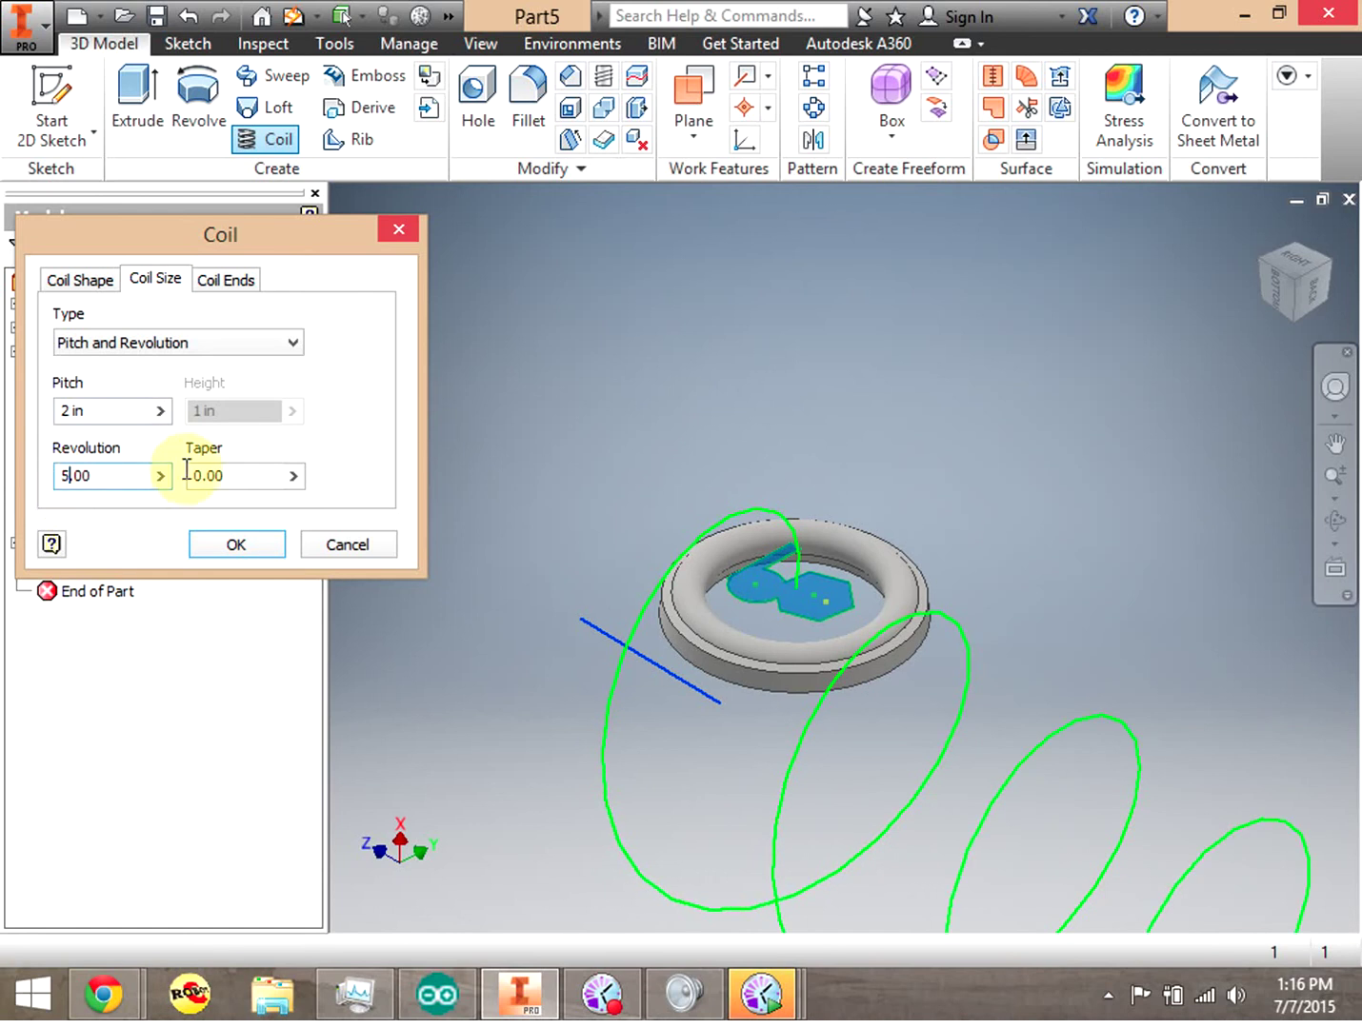
{"action": "left_click", "coordinate": [200, 475]}
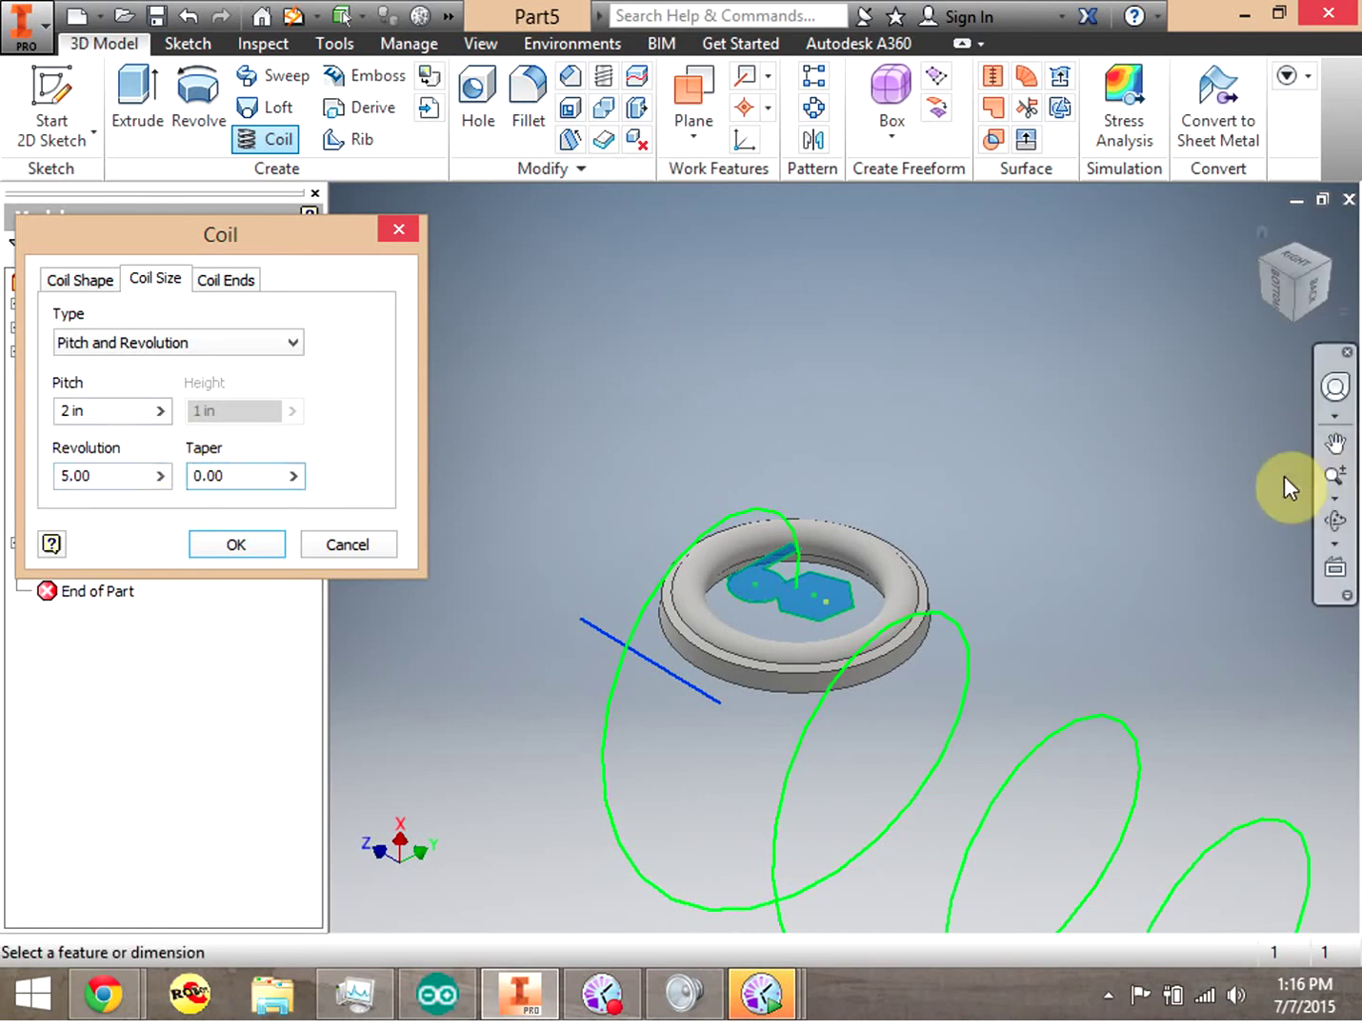
{"action": "left_click", "coordinate": [1333, 473]}
{"action": "left_click_drag", "start_coordinate": [1250, 492], "coordinate": [1228, 352]}
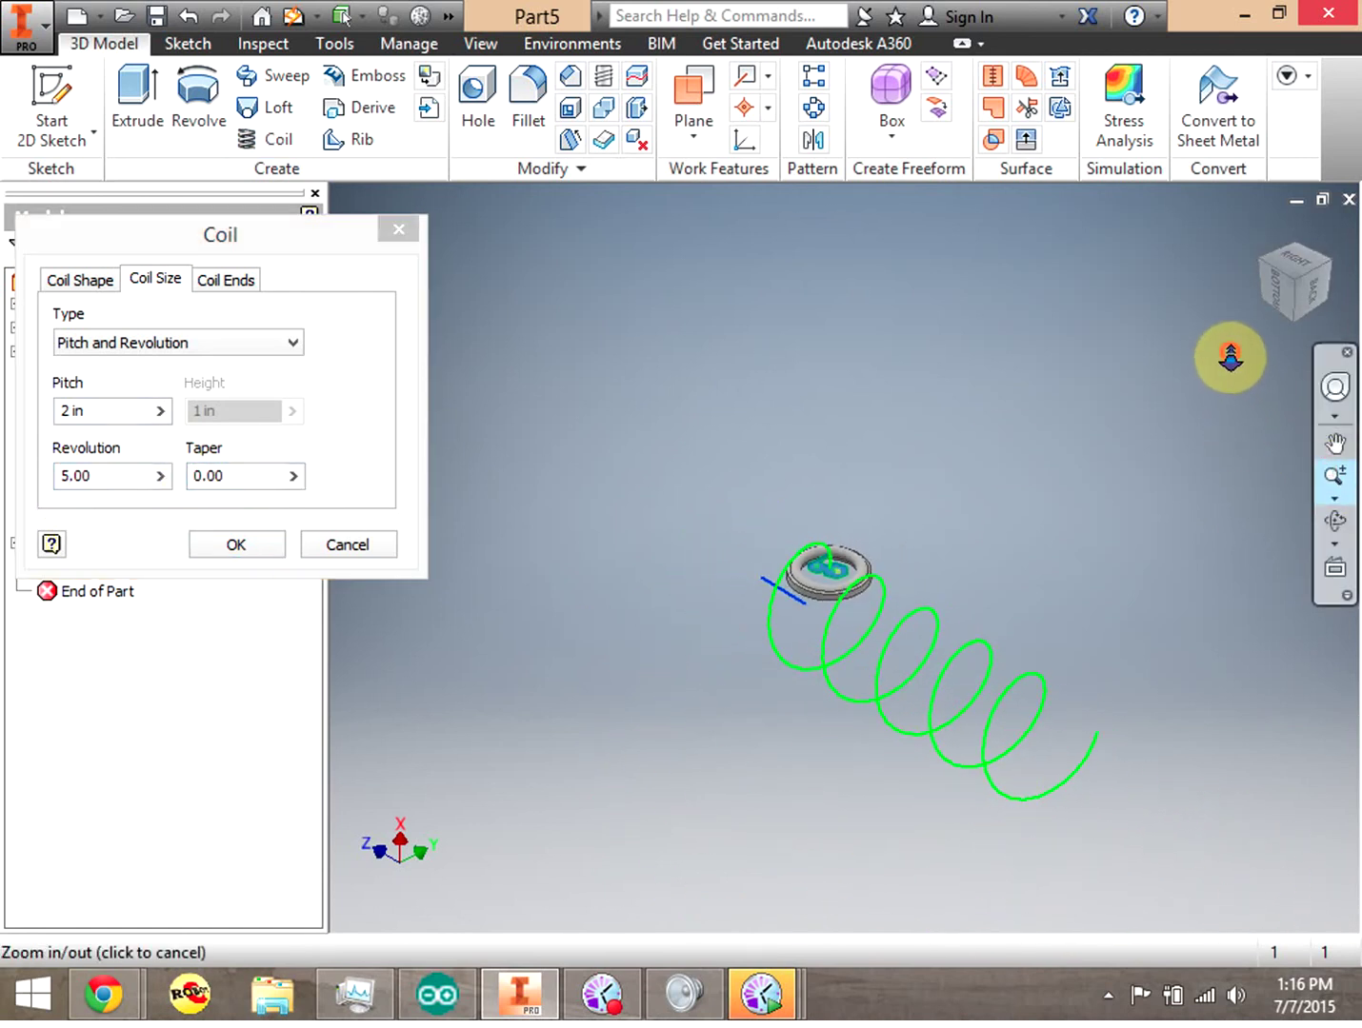
Try coil tapers of 1 and 5, and settle on a taper of 10
{"action": "left_click", "coordinate": [200, 476]}
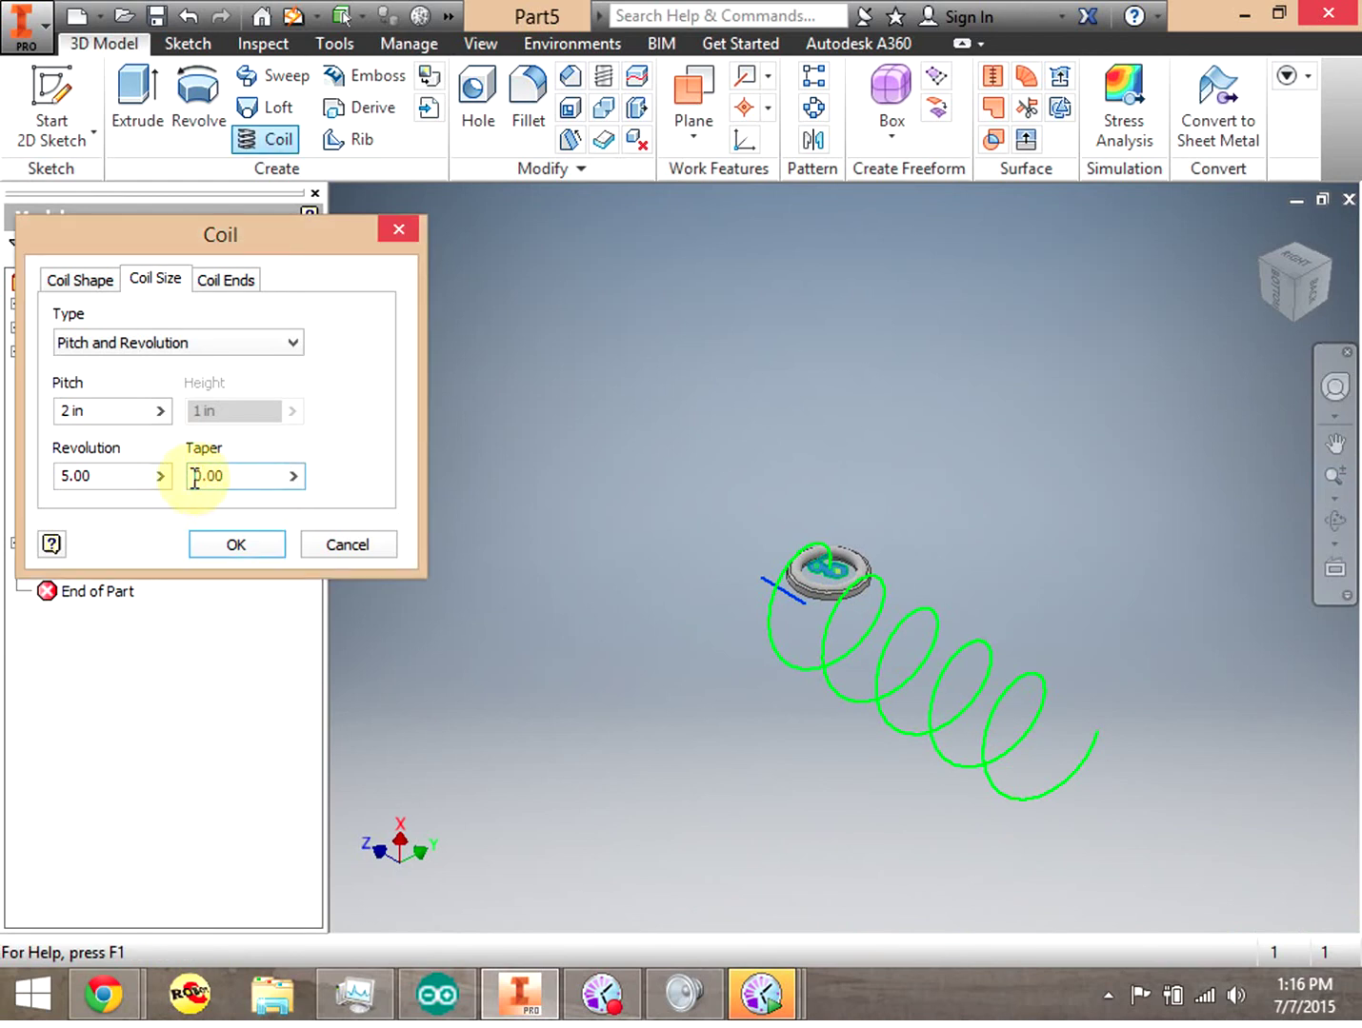
{"action": "type", "text": "1"}
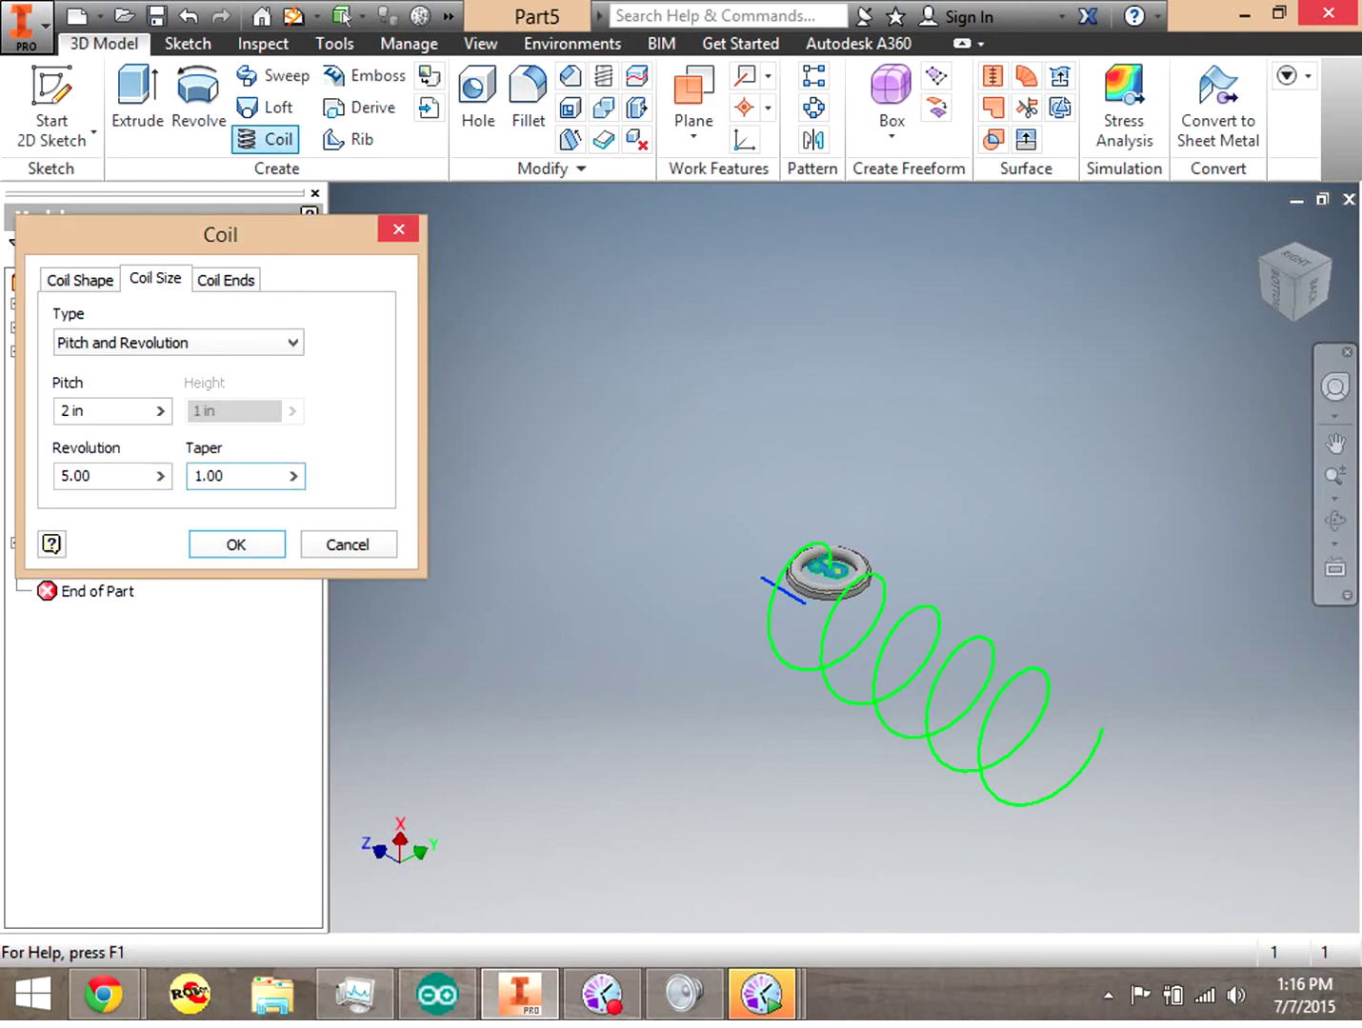
{"action": "type", "text": "5"}
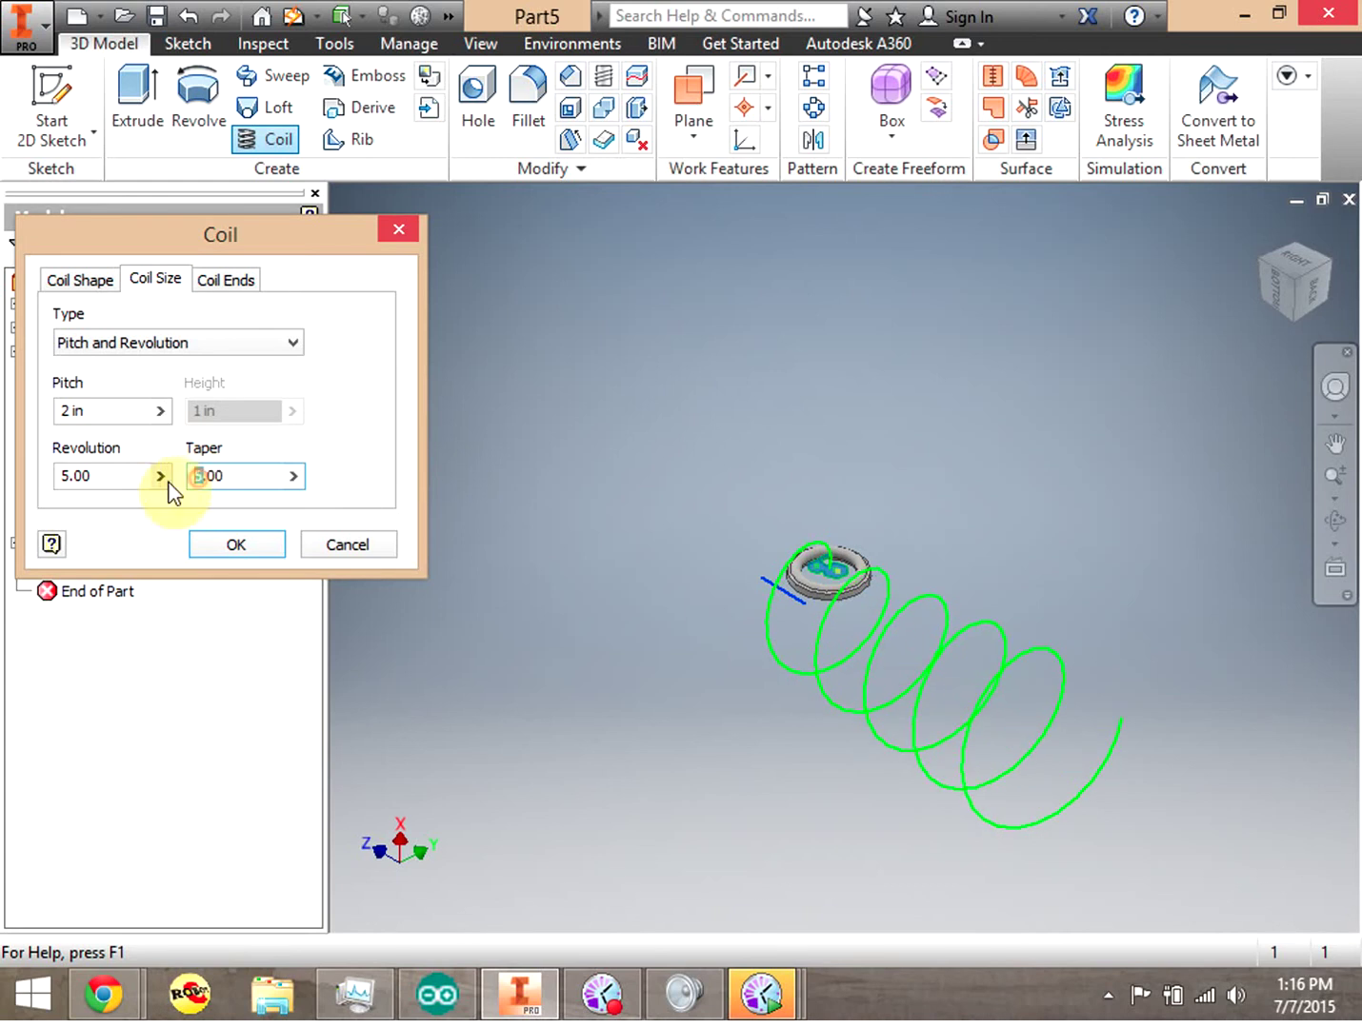
{"action": "type", "text": "10"}
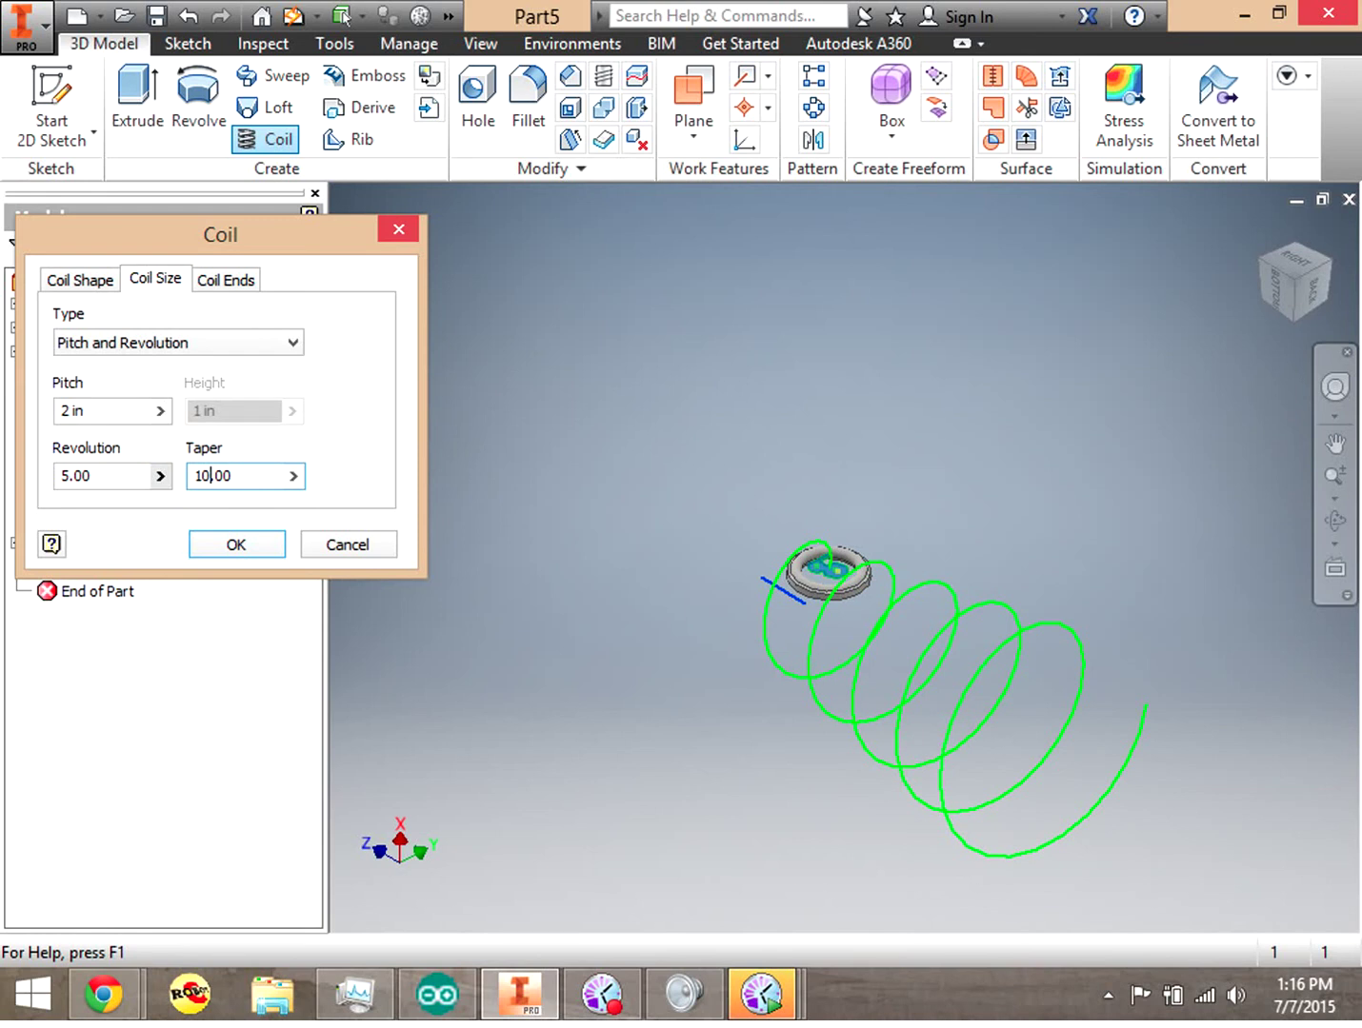
Check the start options in the coil's end settings, keep both ends Natural, and create the coil
{"action": "left_click", "coordinate": [226, 276]}
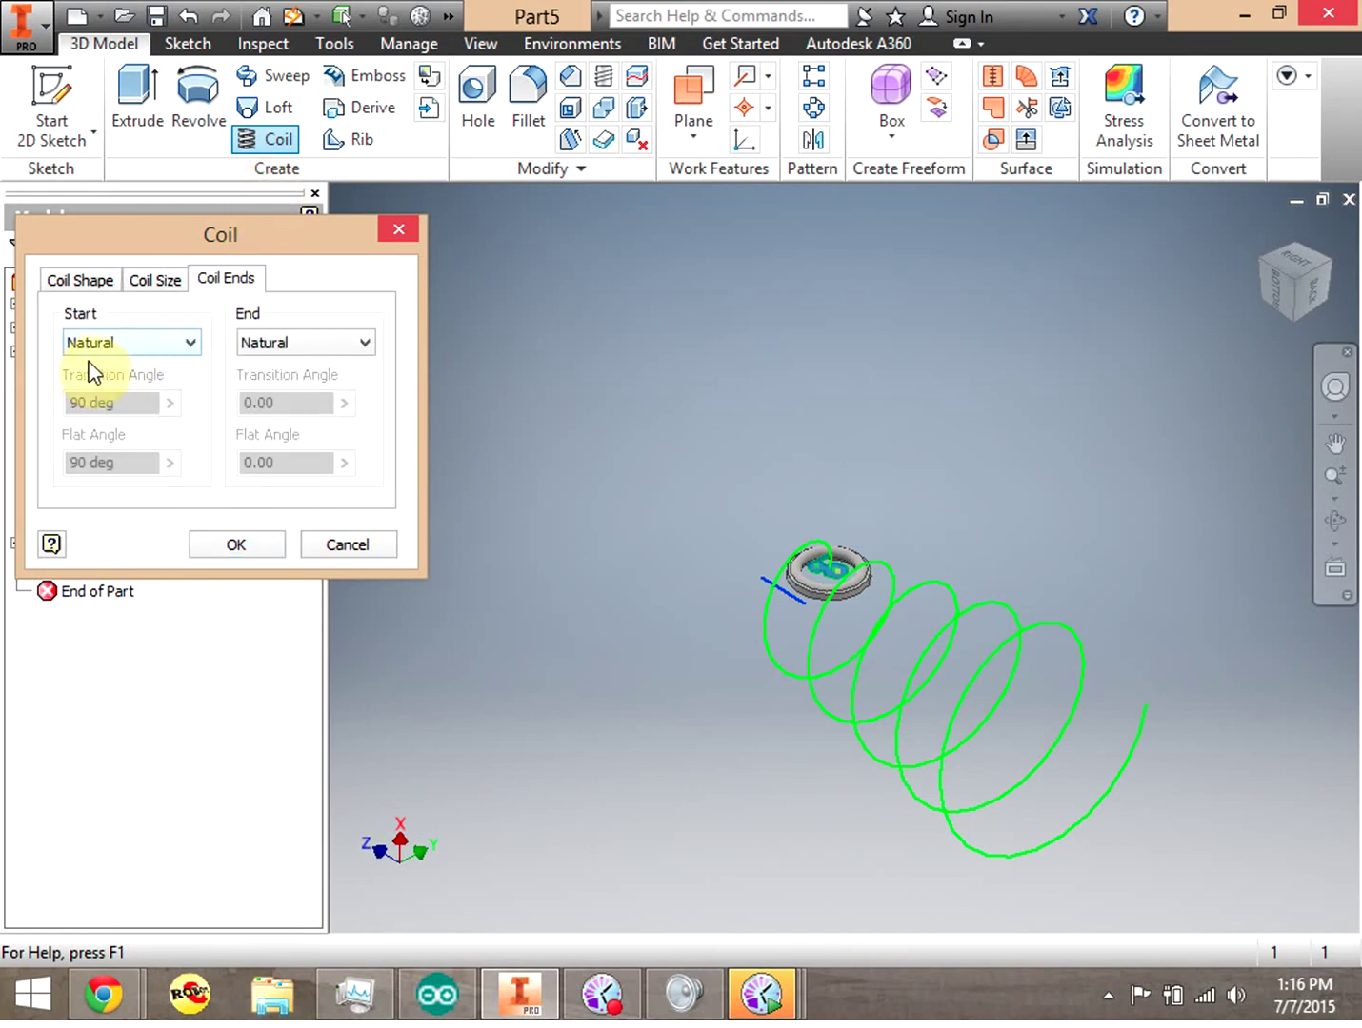
{"action": "left_click", "coordinate": [189, 343]}
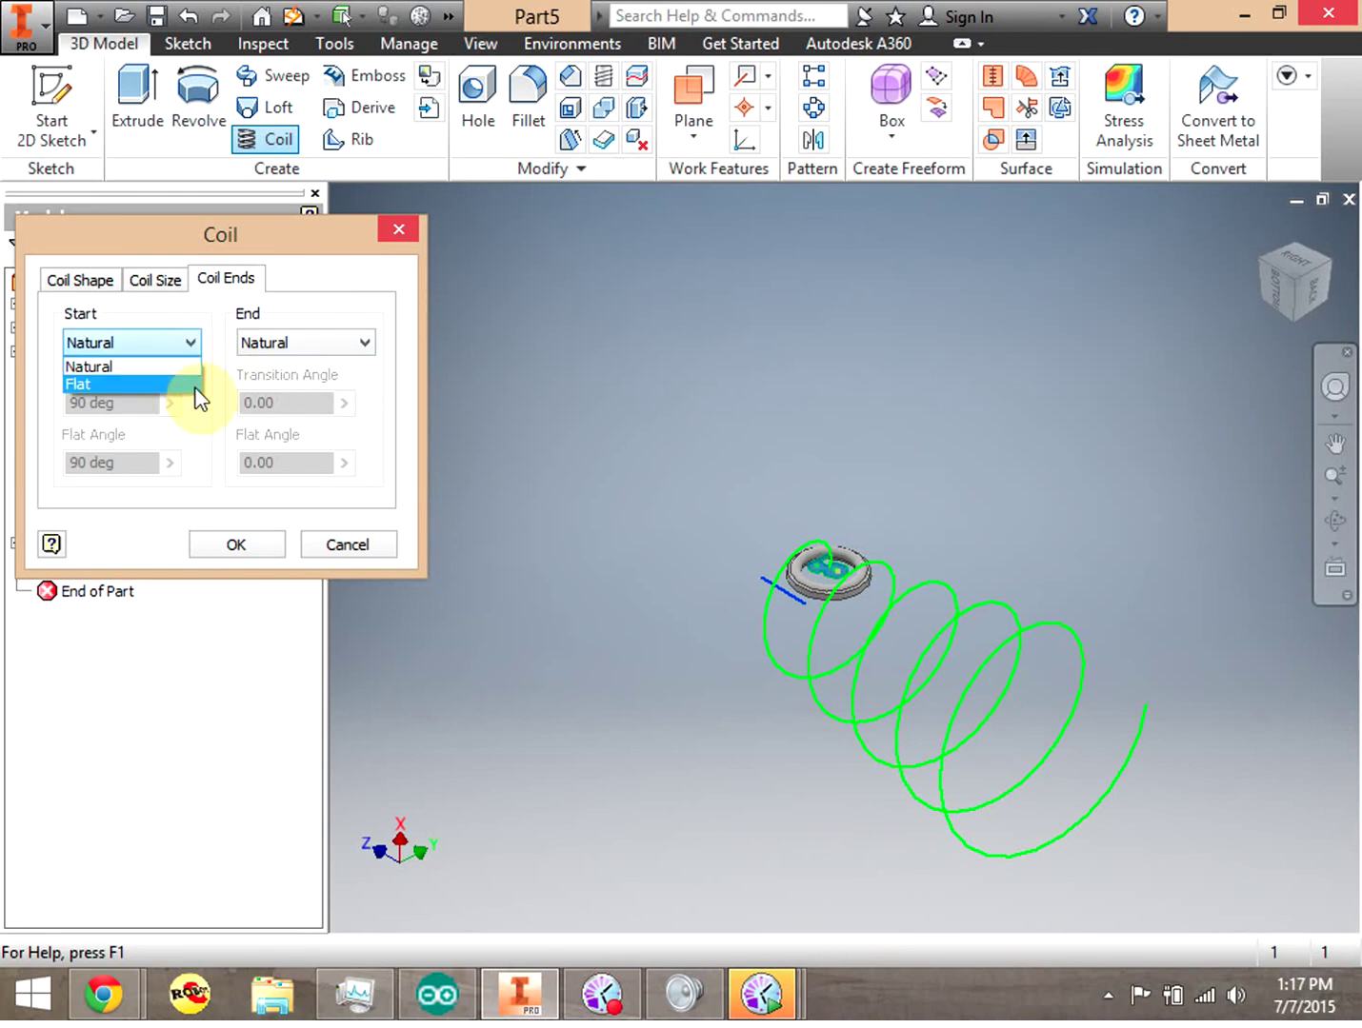
{"action": "left_click", "coordinate": [177, 309]}
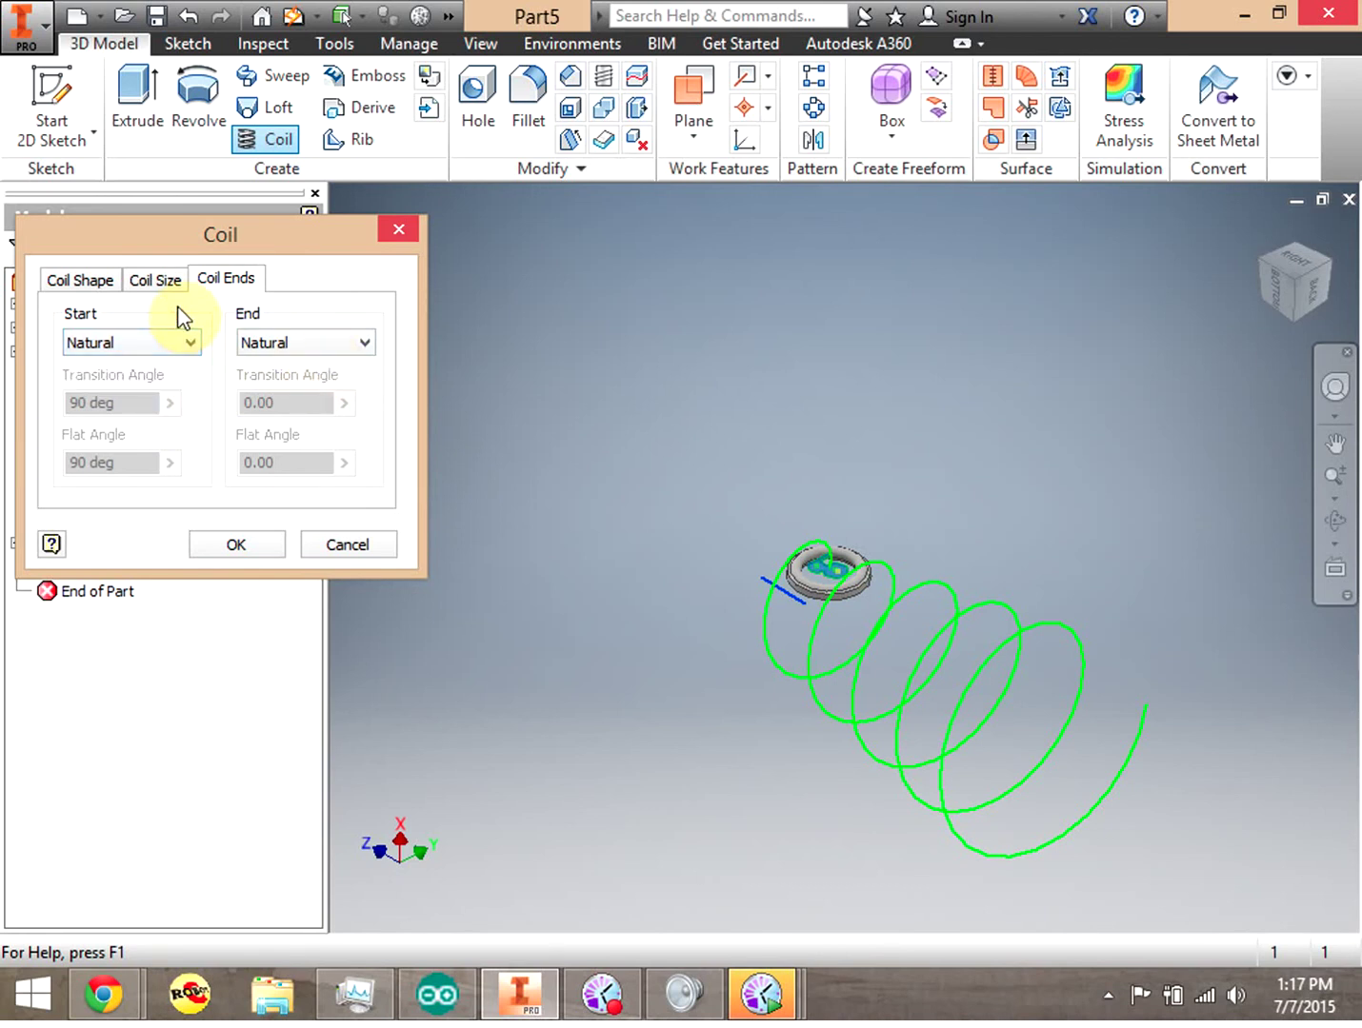
{"action": "left_click", "coordinate": [240, 544]}
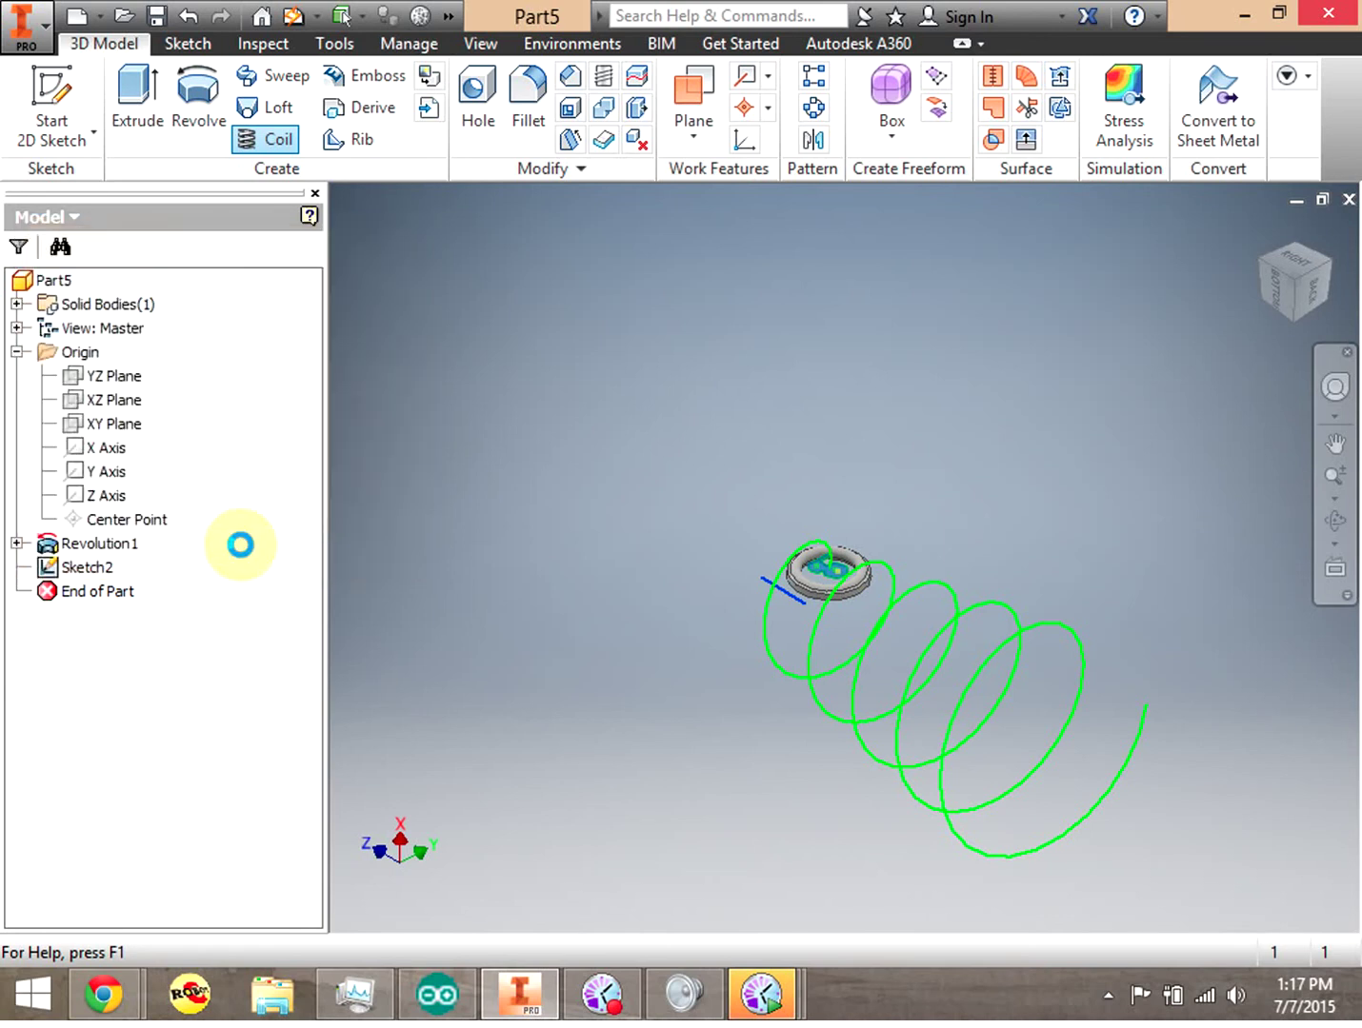
{"action": "mouse_move", "coordinate": [1288, 268]}
{"action": "left_mouse_down"}
{"action": "mouse_move", "coordinate": [1246, 288]}
{"action": "mouse_move", "coordinate": [1076, 309]}
{"action": "mouse_move", "coordinate": [1069, 278]}
{"action": "mouse_move", "coordinate": [961, 328]}
{"action": "mouse_move", "coordinate": [809, 305]}
{"action": "mouse_move", "coordinate": [828, 542]}
{"action": "mouse_move", "coordinate": [857, 657]}
{"action": "mouse_move", "coordinate": [971, 695]}
{"action": "mouse_move", "coordinate": [981, 800]}
{"action": "mouse_move", "coordinate": [1076, 704]}
{"action": "mouse_move", "coordinate": [1152, 485]}
{"action": "mouse_move", "coordinate": [1038, 457]}
{"action": "mouse_move", "coordinate": [847, 276]}
{"action": "mouse_move", "coordinate": [885, 495]}
{"action": "left_mouse_up"}
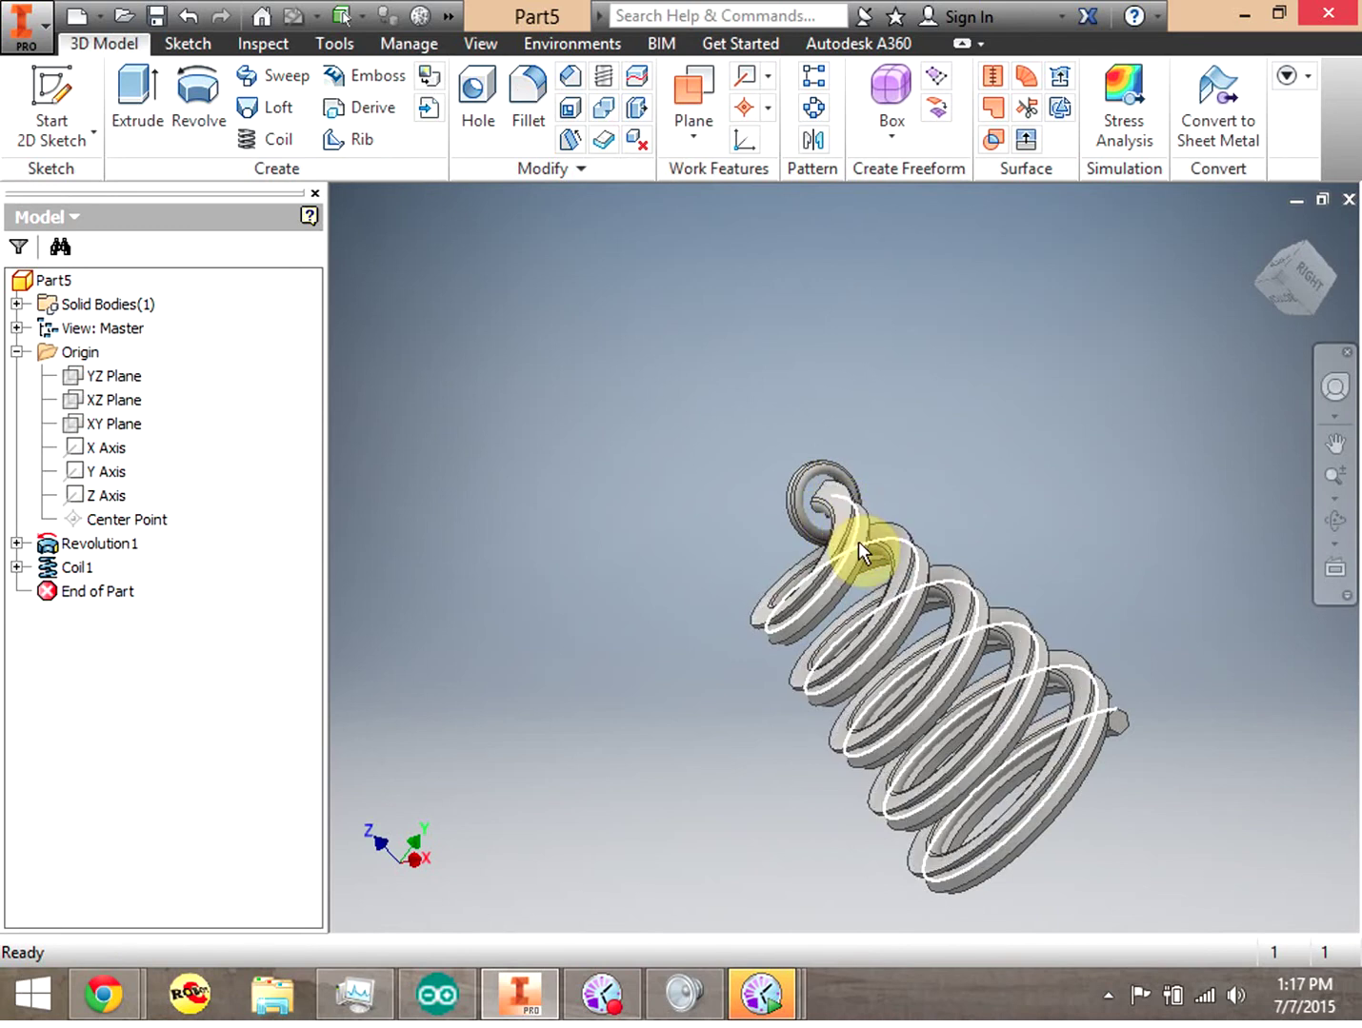
{"action": "left_click", "coordinate": [80, 567]}
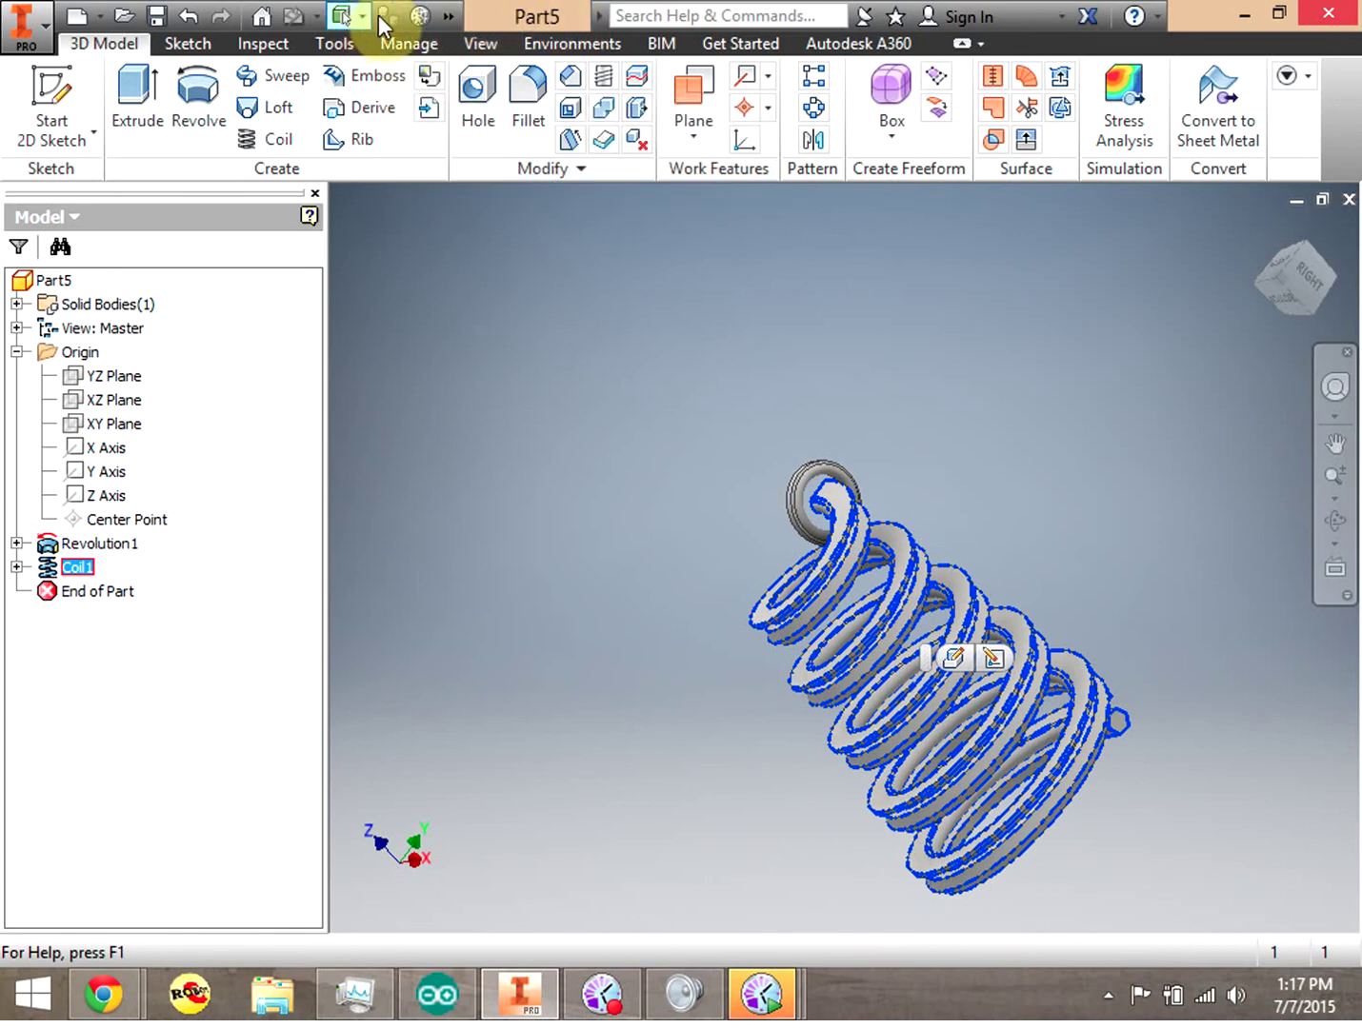
{"action": "left_click", "coordinate": [422, 17]}
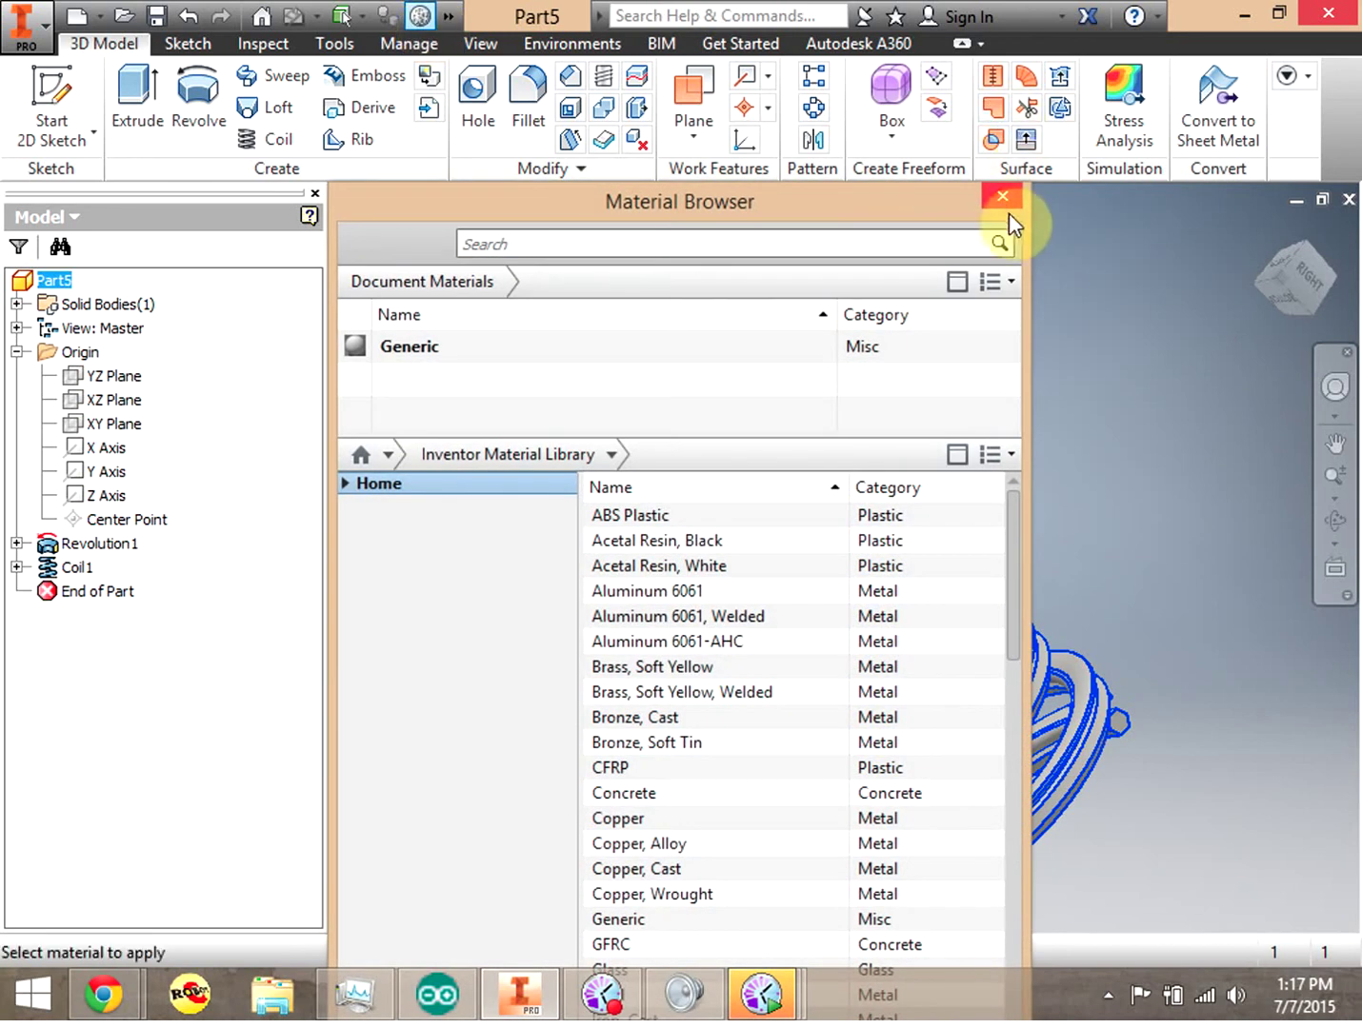
{"action": "left_click", "coordinate": [1001, 197]}
{"action": "left_click", "coordinate": [444, 24]}
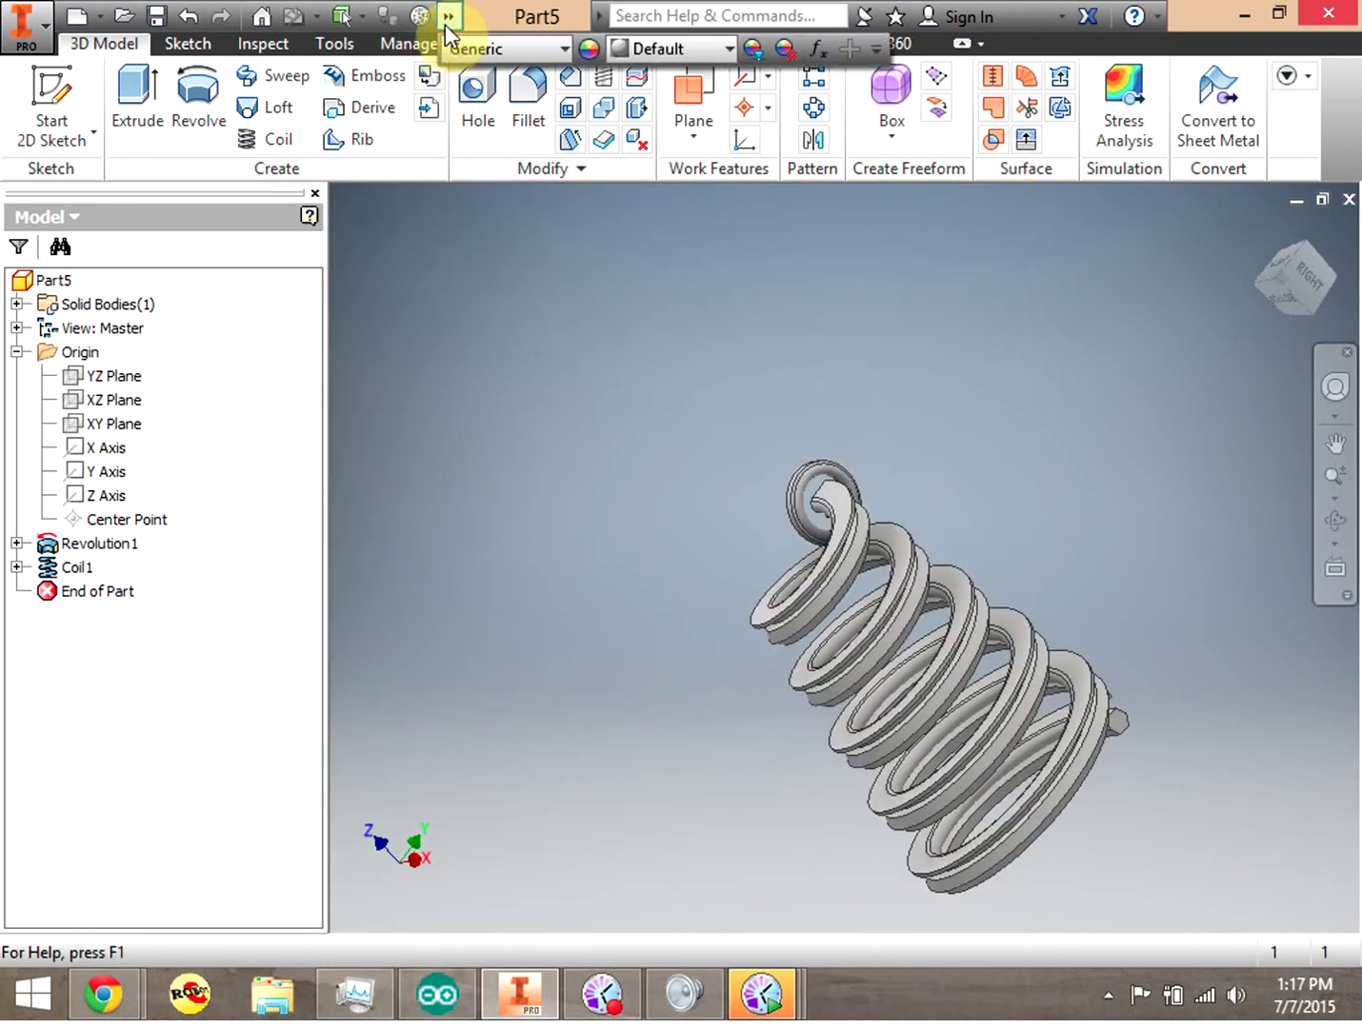
{"action": "left_click", "coordinate": [502, 265]}
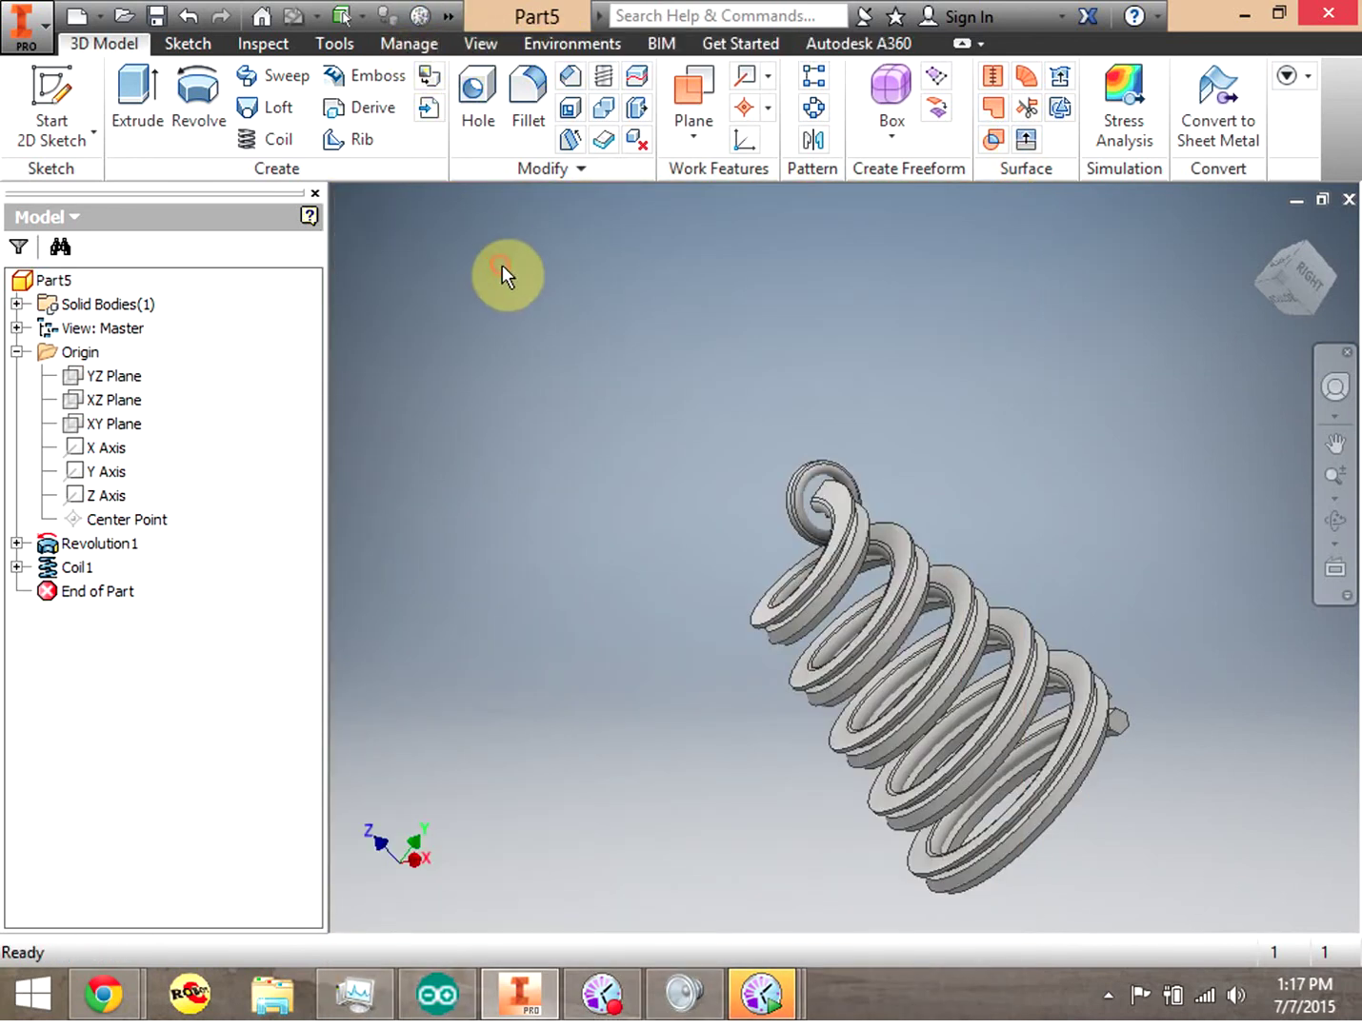
Set the part's material to Gold from the Inventor Material Library
{"action": "left_click", "coordinate": [444, 19]}
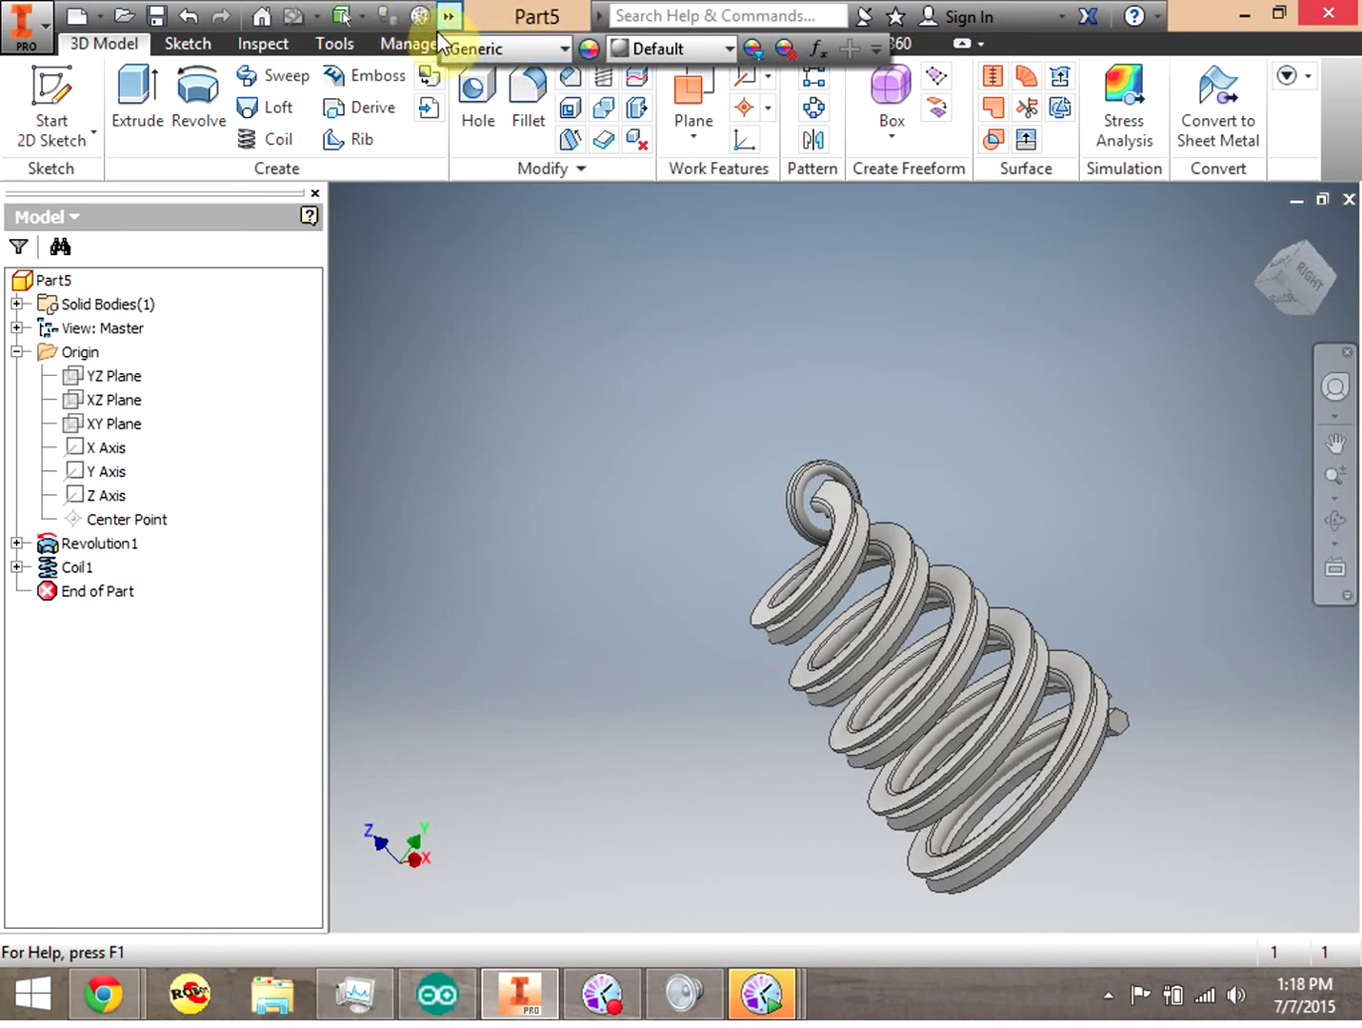
{"action": "left_click", "coordinate": [562, 52]}
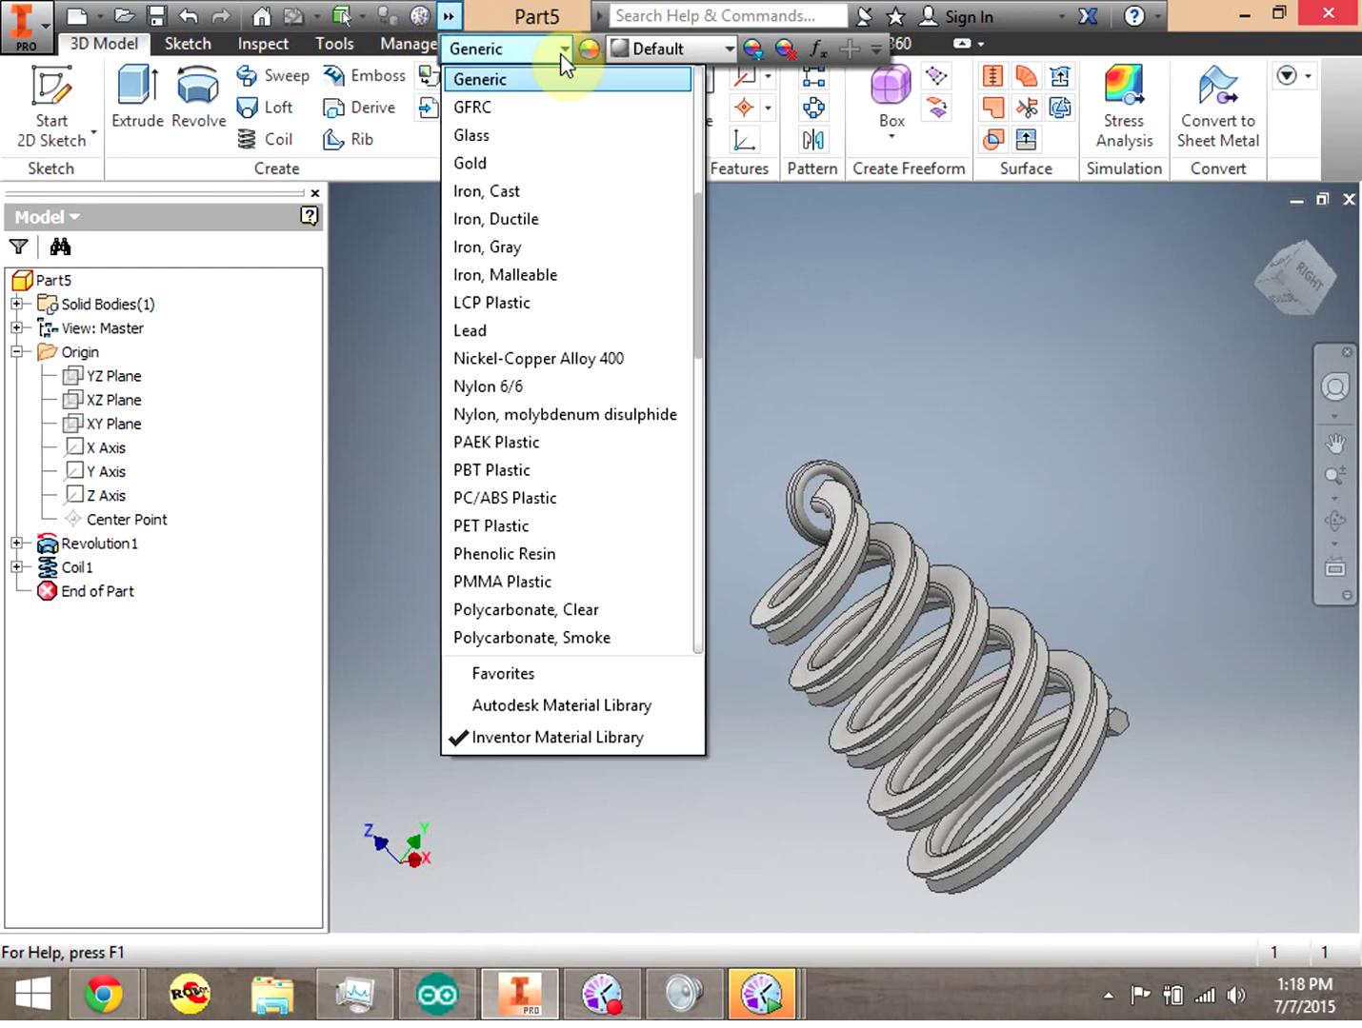
{"action": "left_click", "coordinate": [569, 164]}
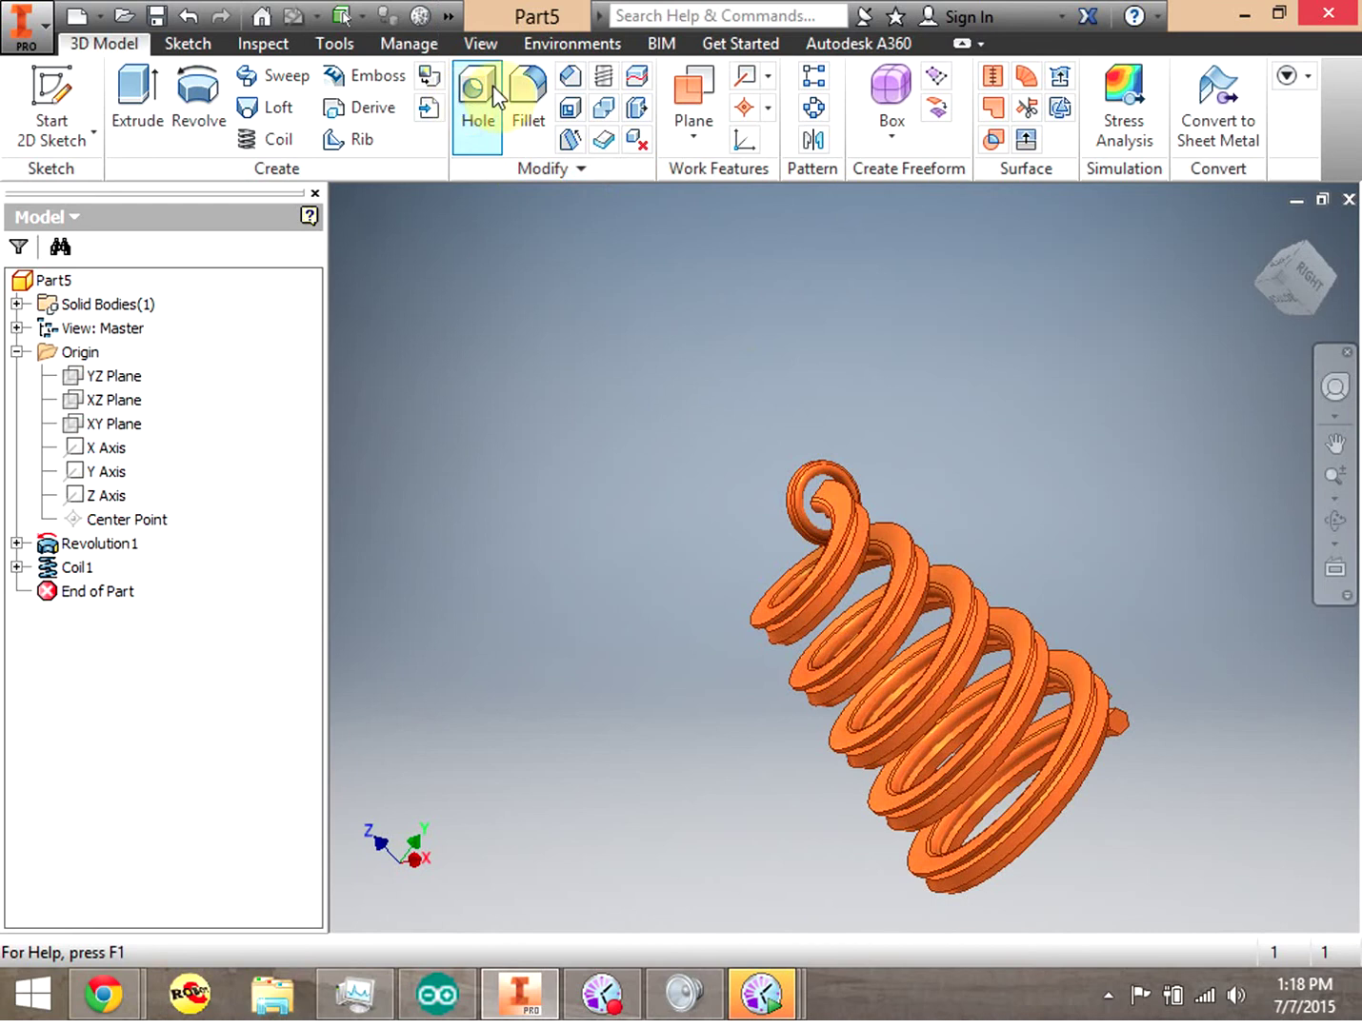
Set the part's material to Concrete and inspect the textured coil from several sides
{"action": "left_click", "coordinate": [449, 16]}
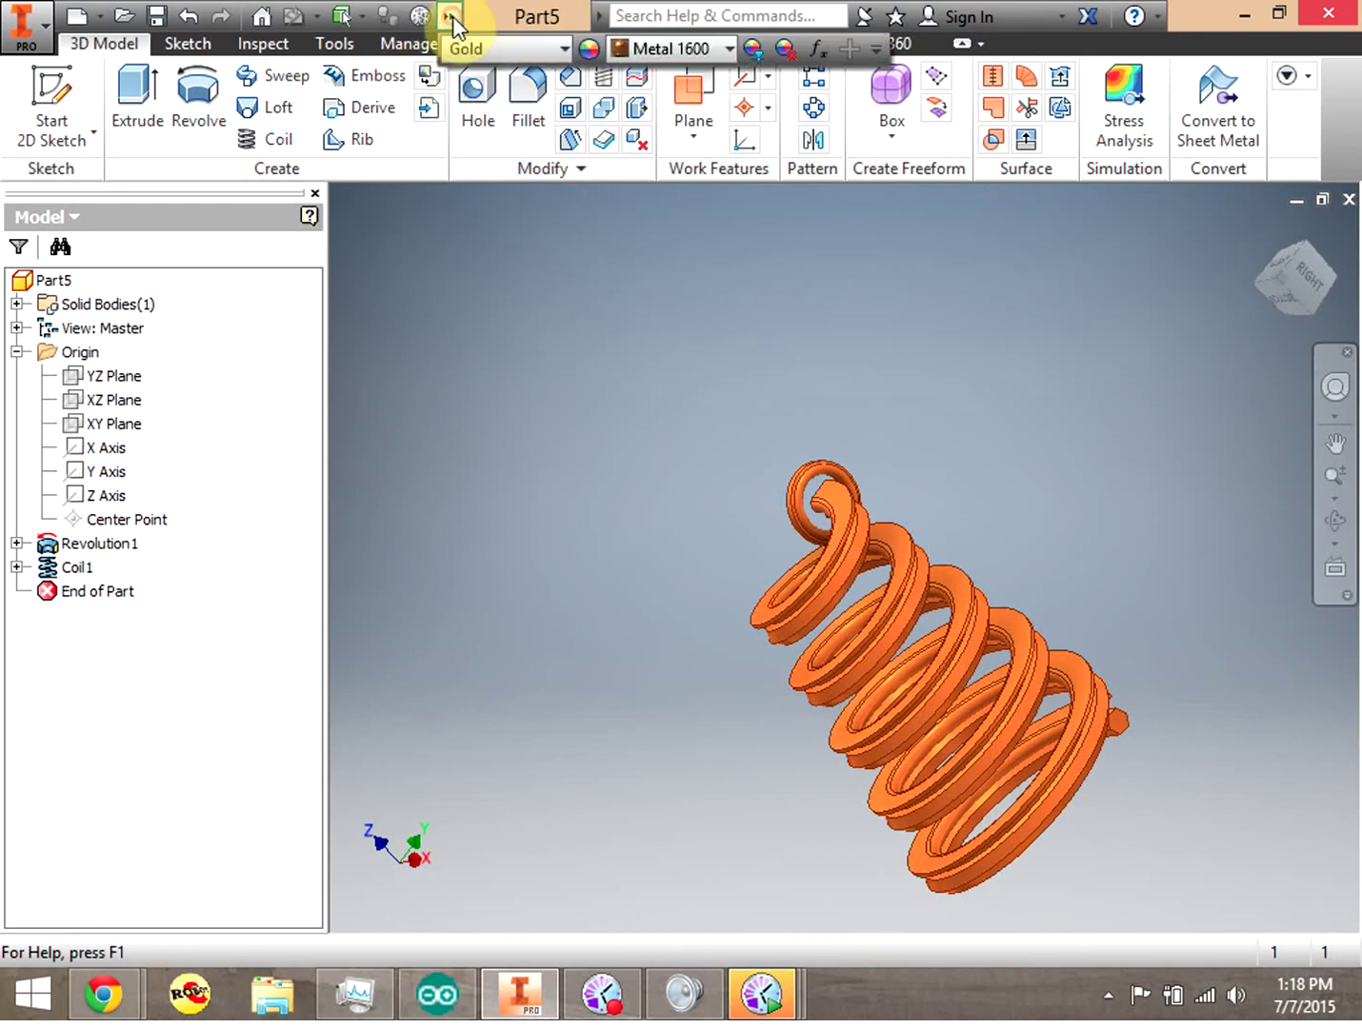
{"action": "left_click", "coordinate": [729, 49]}
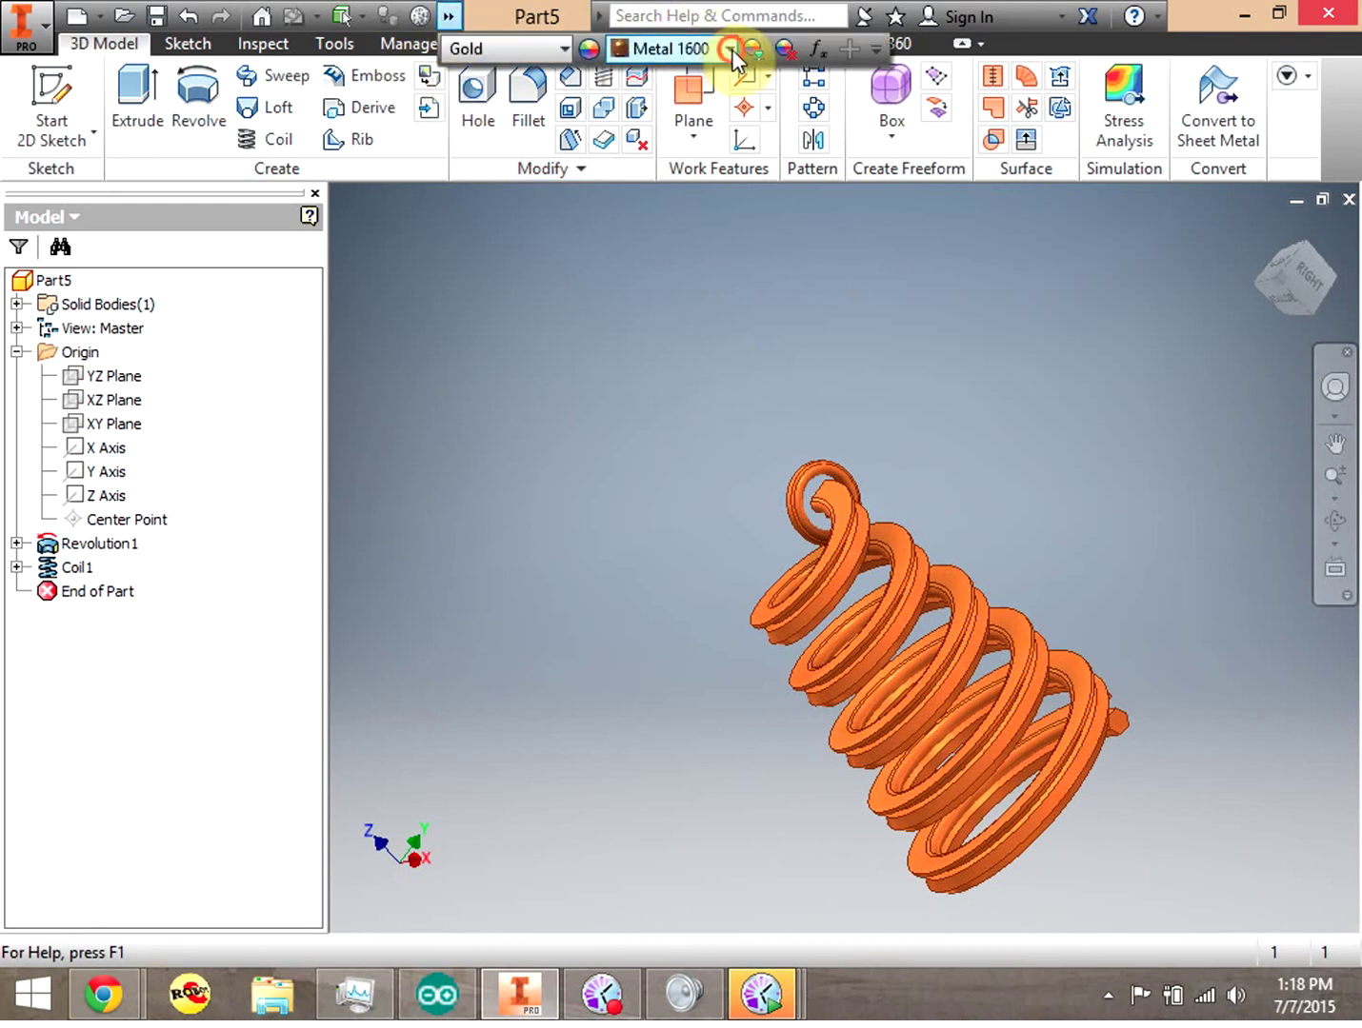
{"action": "left_click", "coordinate": [447, 16]}
{"action": "left_click", "coordinate": [565, 49]}
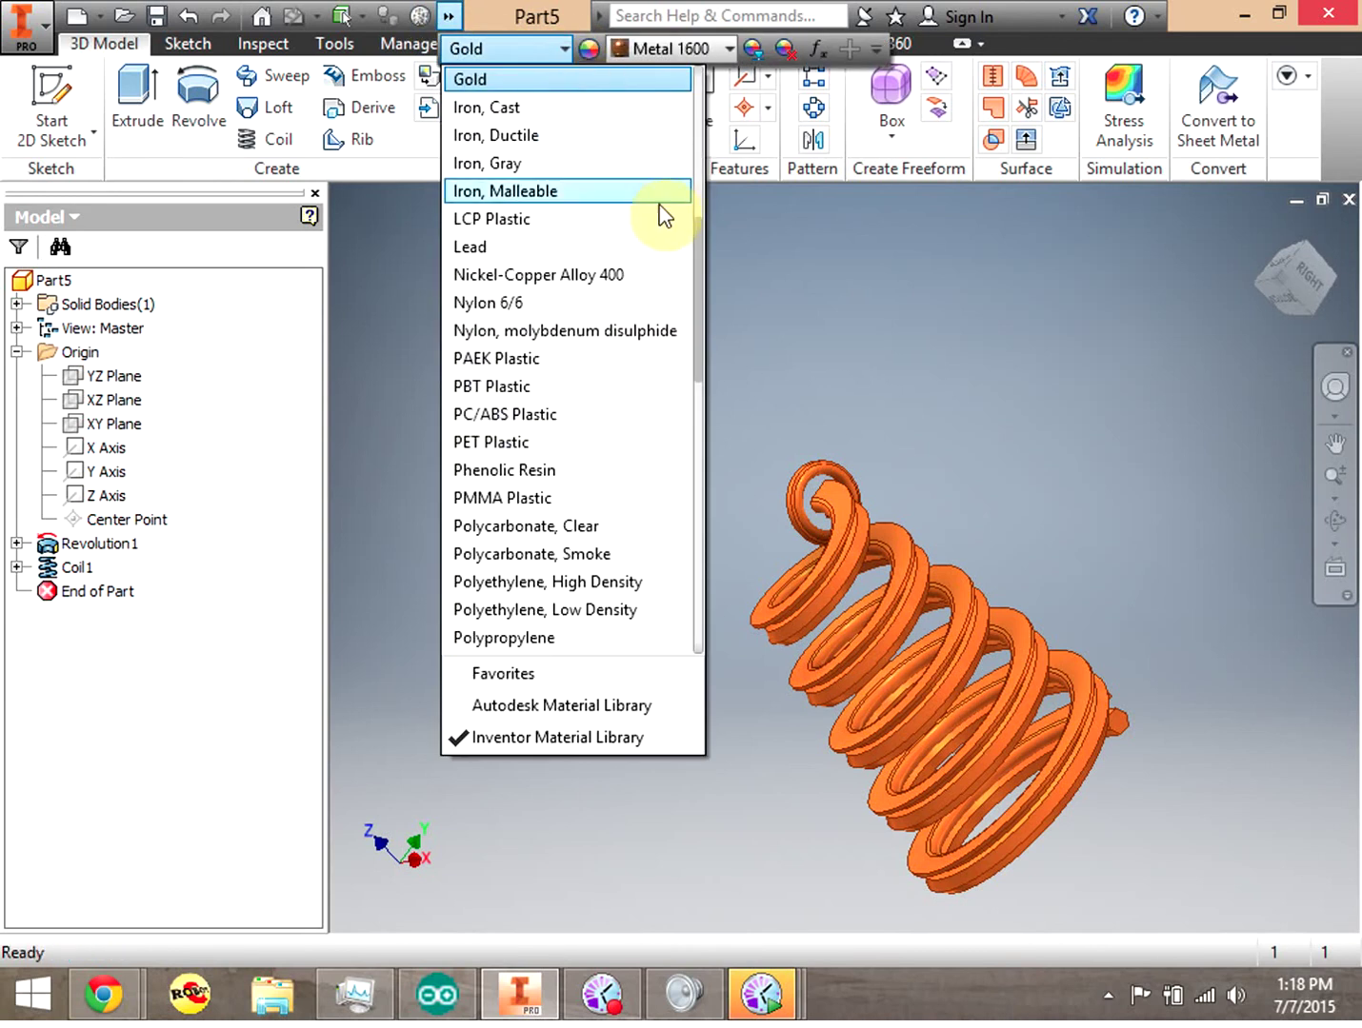
{"action": "left_click", "coordinate": [699, 472]}
{"action": "left_click", "coordinate": [700, 574]}
{"action": "left_click_drag", "start_coordinate": [700, 571], "coordinate": [695, 280]}
{"action": "scroll", "coordinate": [684, 200], "scroll_direction": "up", "scroll_amount": 3}
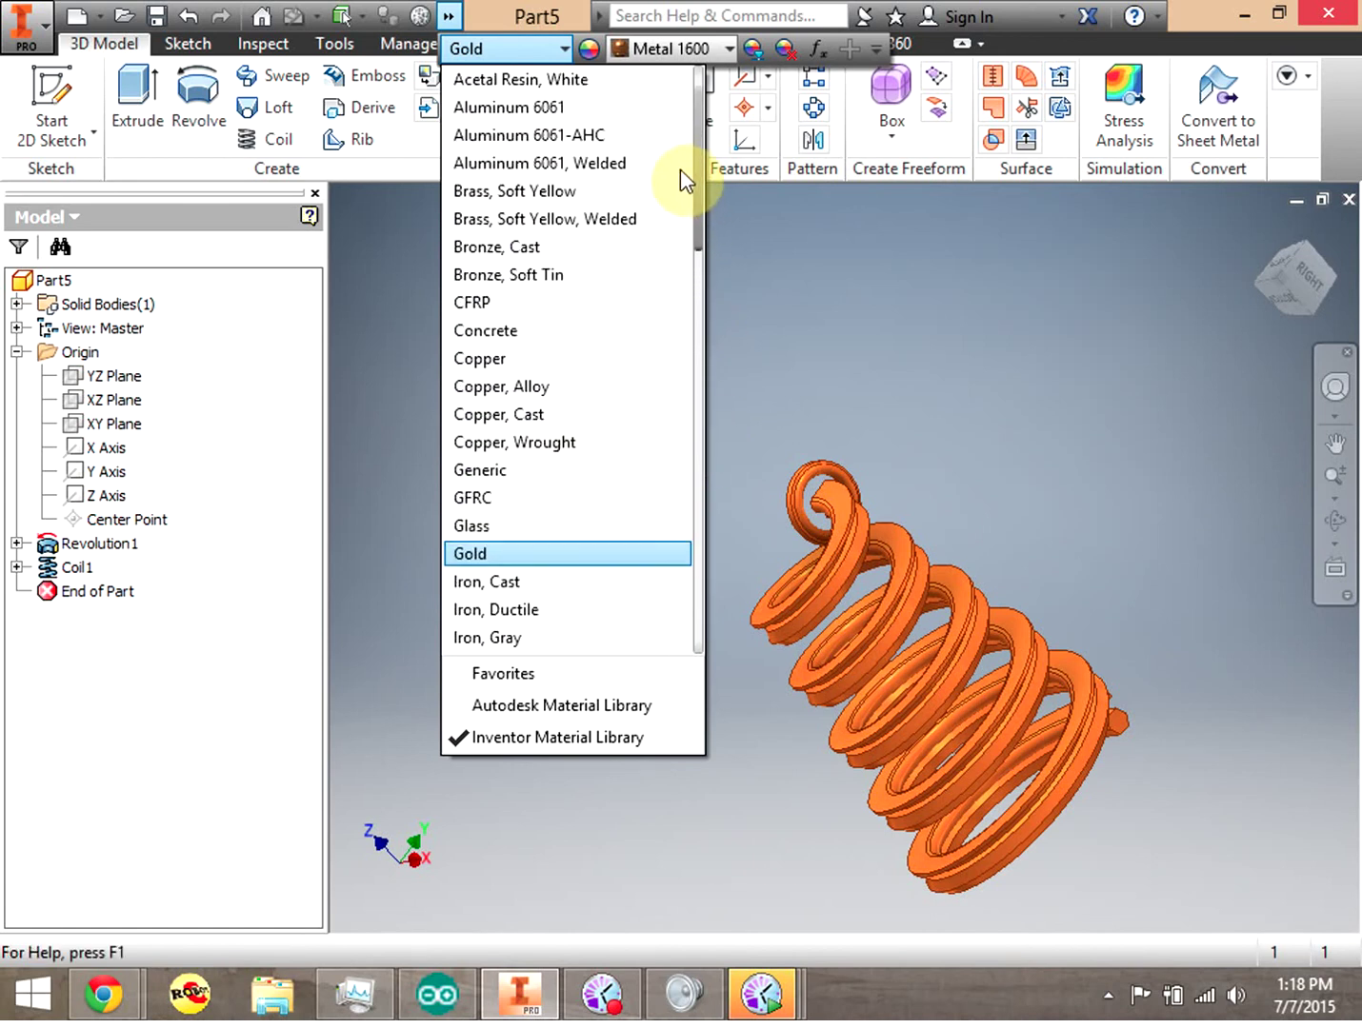
{"action": "left_click", "coordinate": [514, 331]}
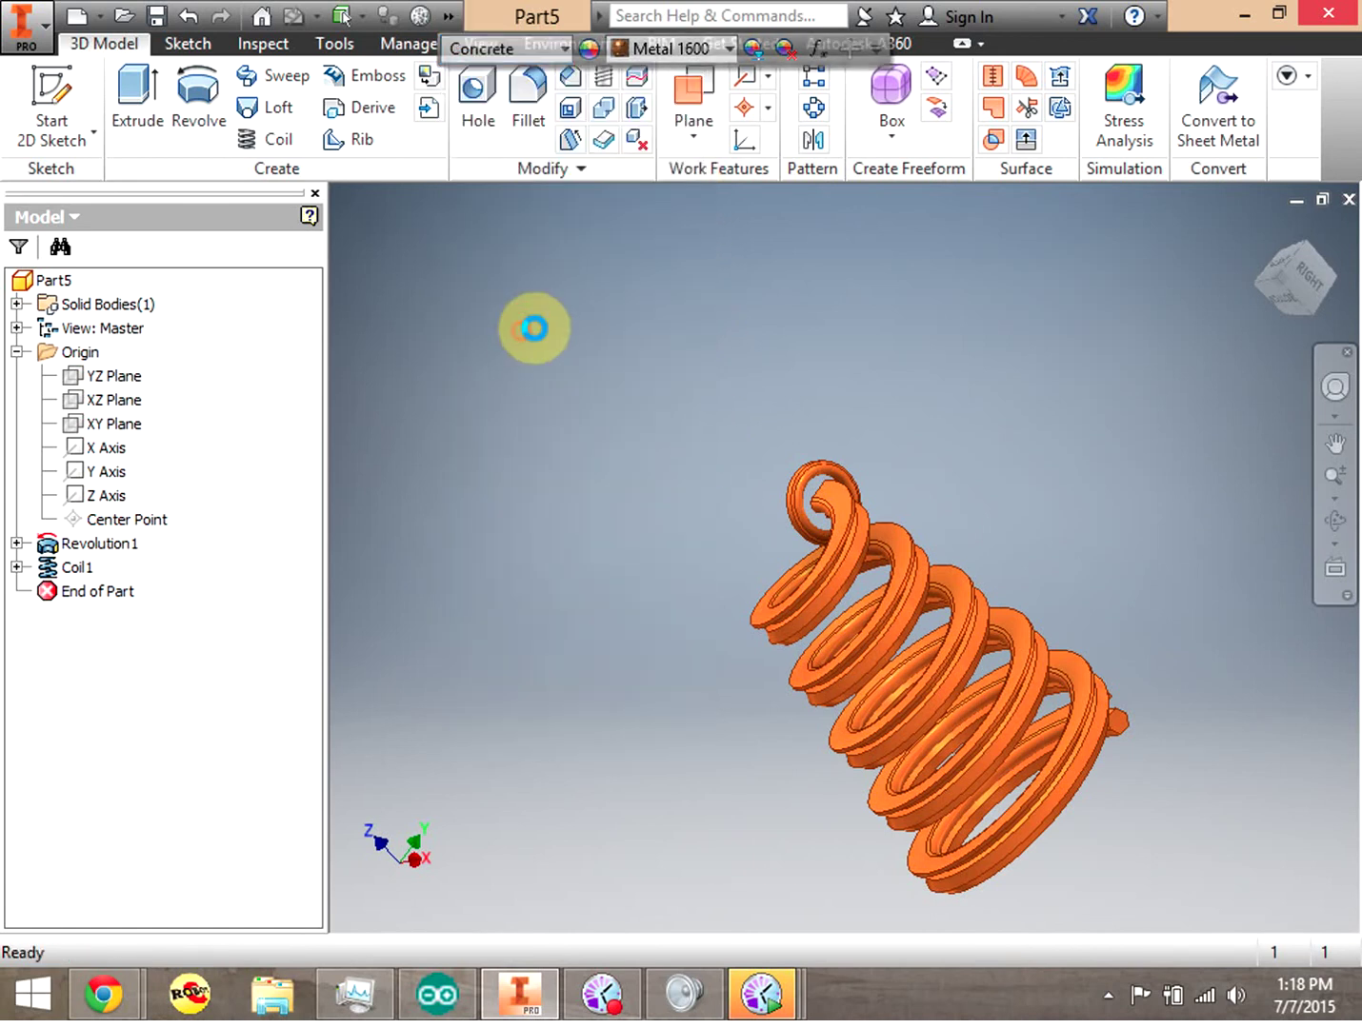
{"action": "left_click", "coordinate": [1304, 283]}
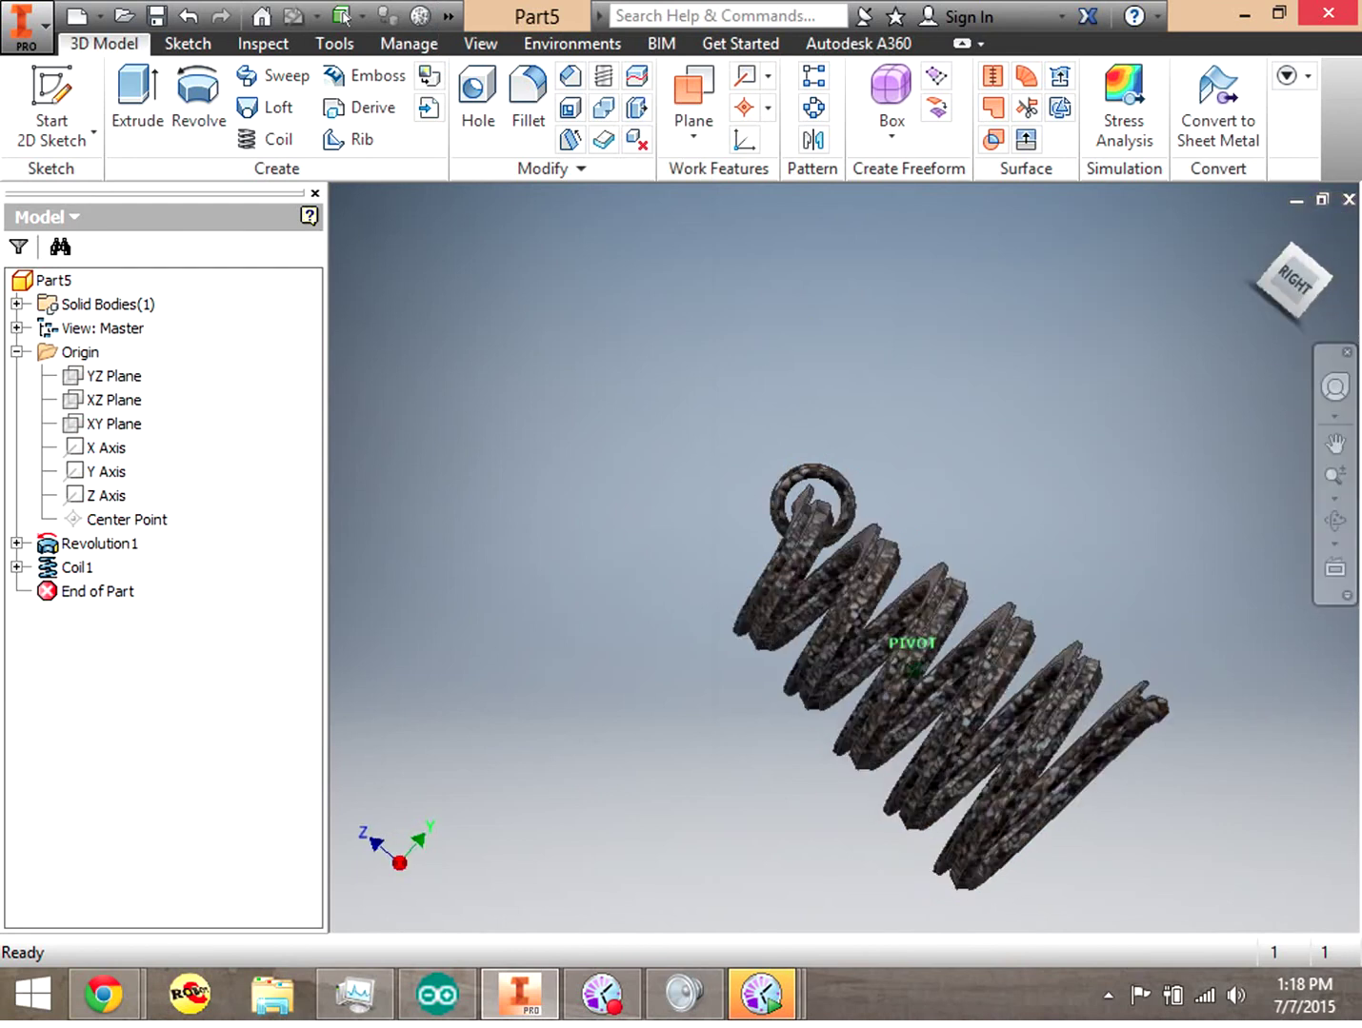
{"action": "mouse_move", "coordinate": [1301, 283]}
{"action": "left_mouse_down"}
{"action": "mouse_move", "coordinate": [1238, 257]}
{"action": "mouse_move", "coordinate": [1076, 286]}
{"action": "mouse_move", "coordinate": [1057, 191]}
{"action": "mouse_move", "coordinate": [1095, 233]}
{"action": "mouse_move", "coordinate": [1123, 205]}
{"action": "mouse_move", "coordinate": [1199, 277]}
{"action": "mouse_move", "coordinate": [1248, 286]}
{"action": "left_mouse_up"}
{"action": "left_click_drag", "start_coordinate": [1124, 703], "coordinate": [1159, 709]}
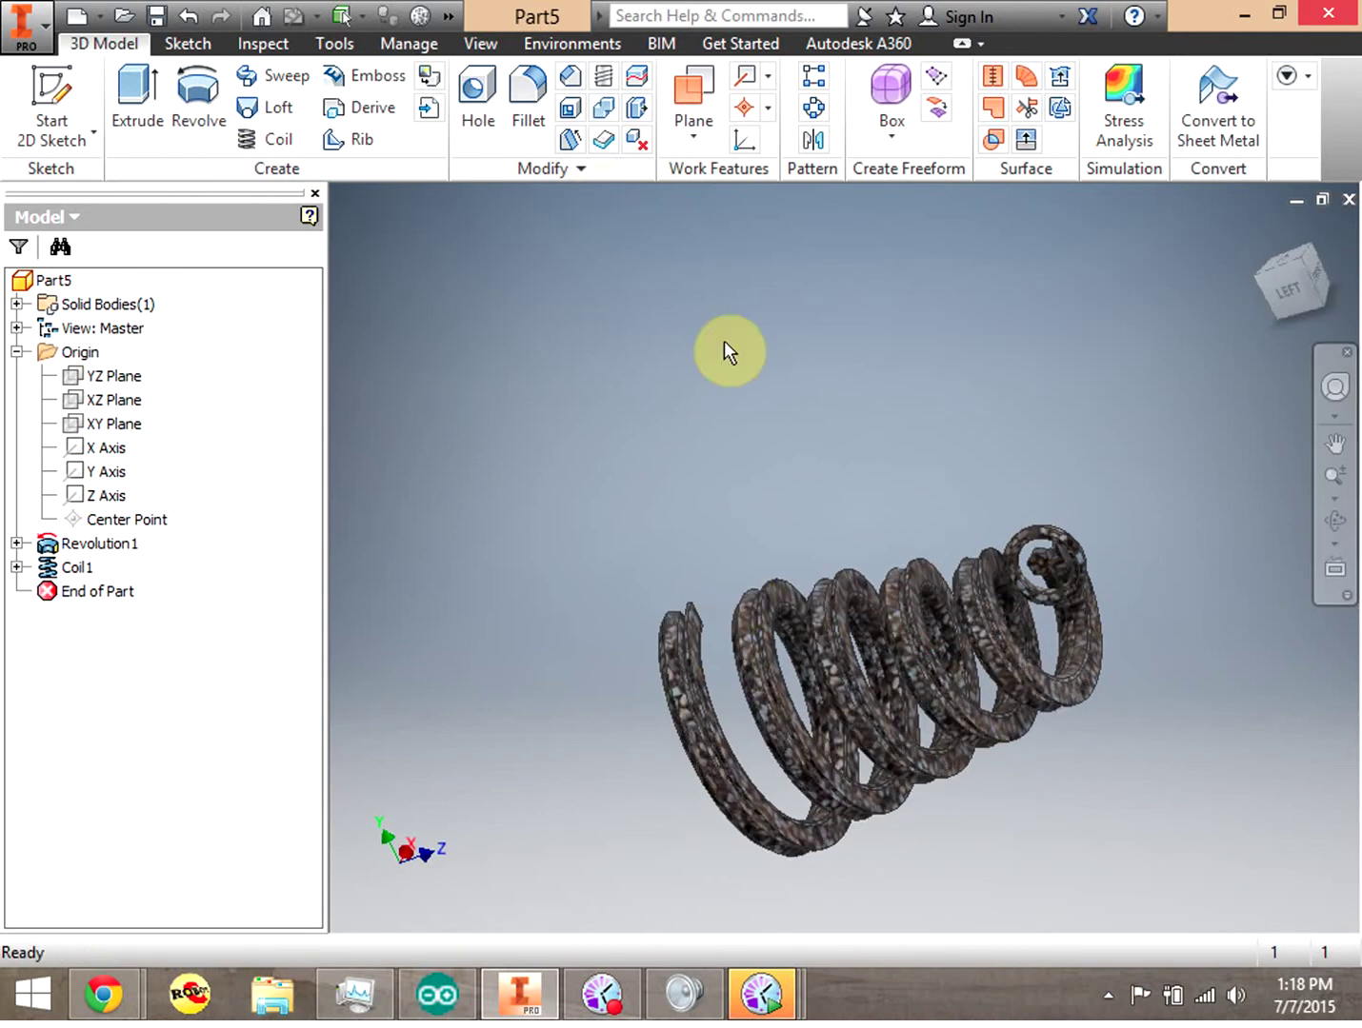
Save the part in the Documents folder as Sample_Lesson05a, in Autodesk Inventor Parts (*.ipt) format
{"action": "key", "text": "ctrl+s"}
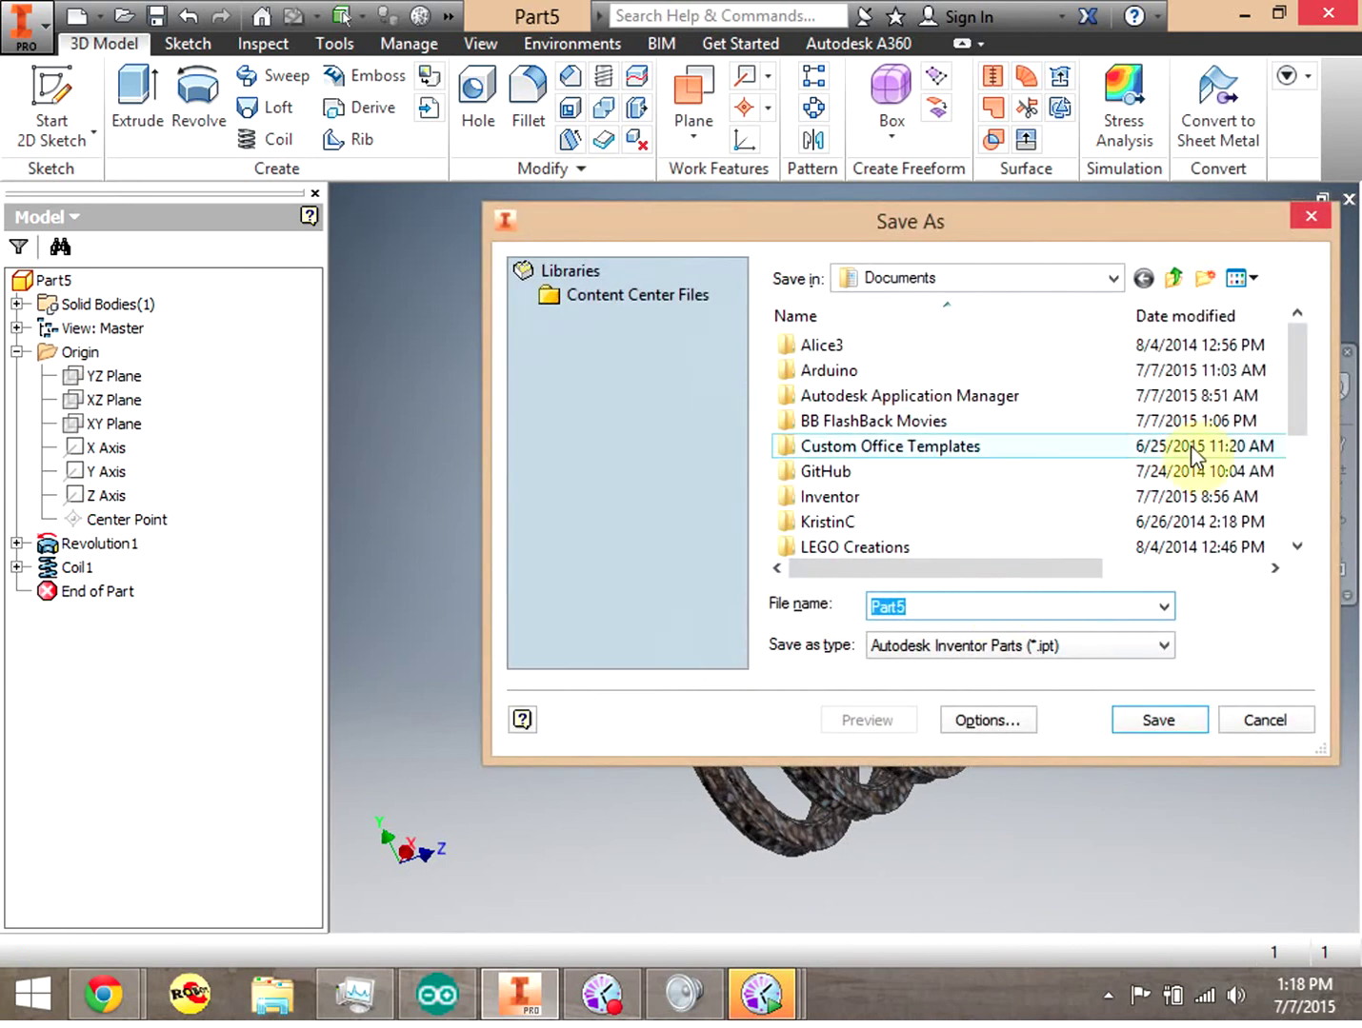
{"action": "left_click_drag", "start_coordinate": [1312, 414], "coordinate": [1314, 546]}
{"action": "left_click", "coordinate": [857, 497]}
{"action": "left_click", "coordinate": [1018, 610]}
{"action": "left_click", "coordinate": [1018, 611]}
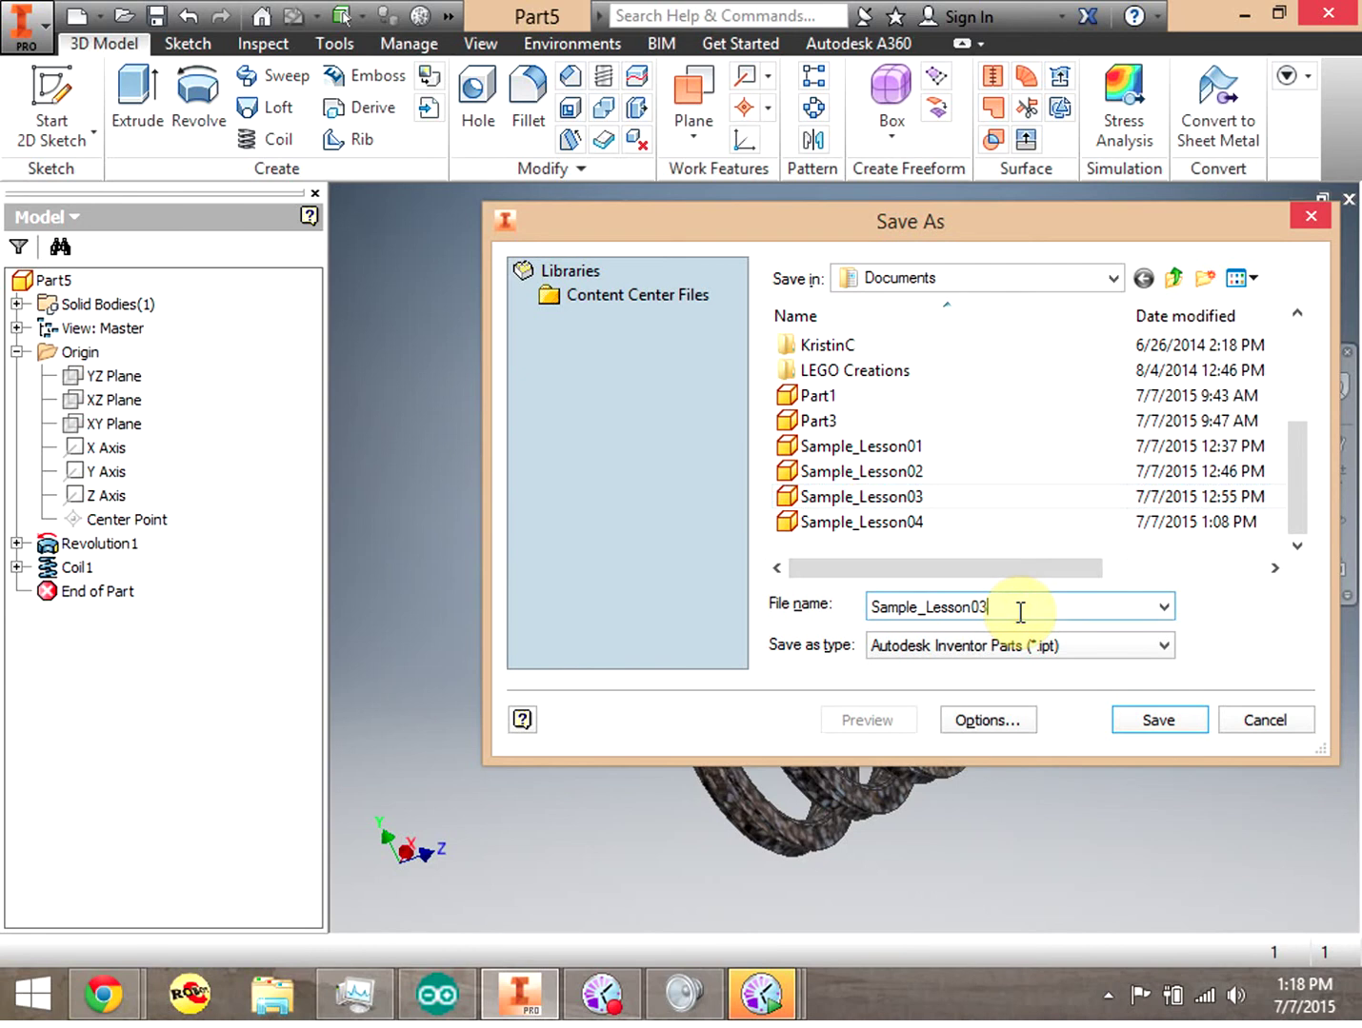
{"action": "key", "text": "BackSpace"}
{"action": "type", "text": "5a"}
{"action": "left_click", "coordinate": [1149, 719]}
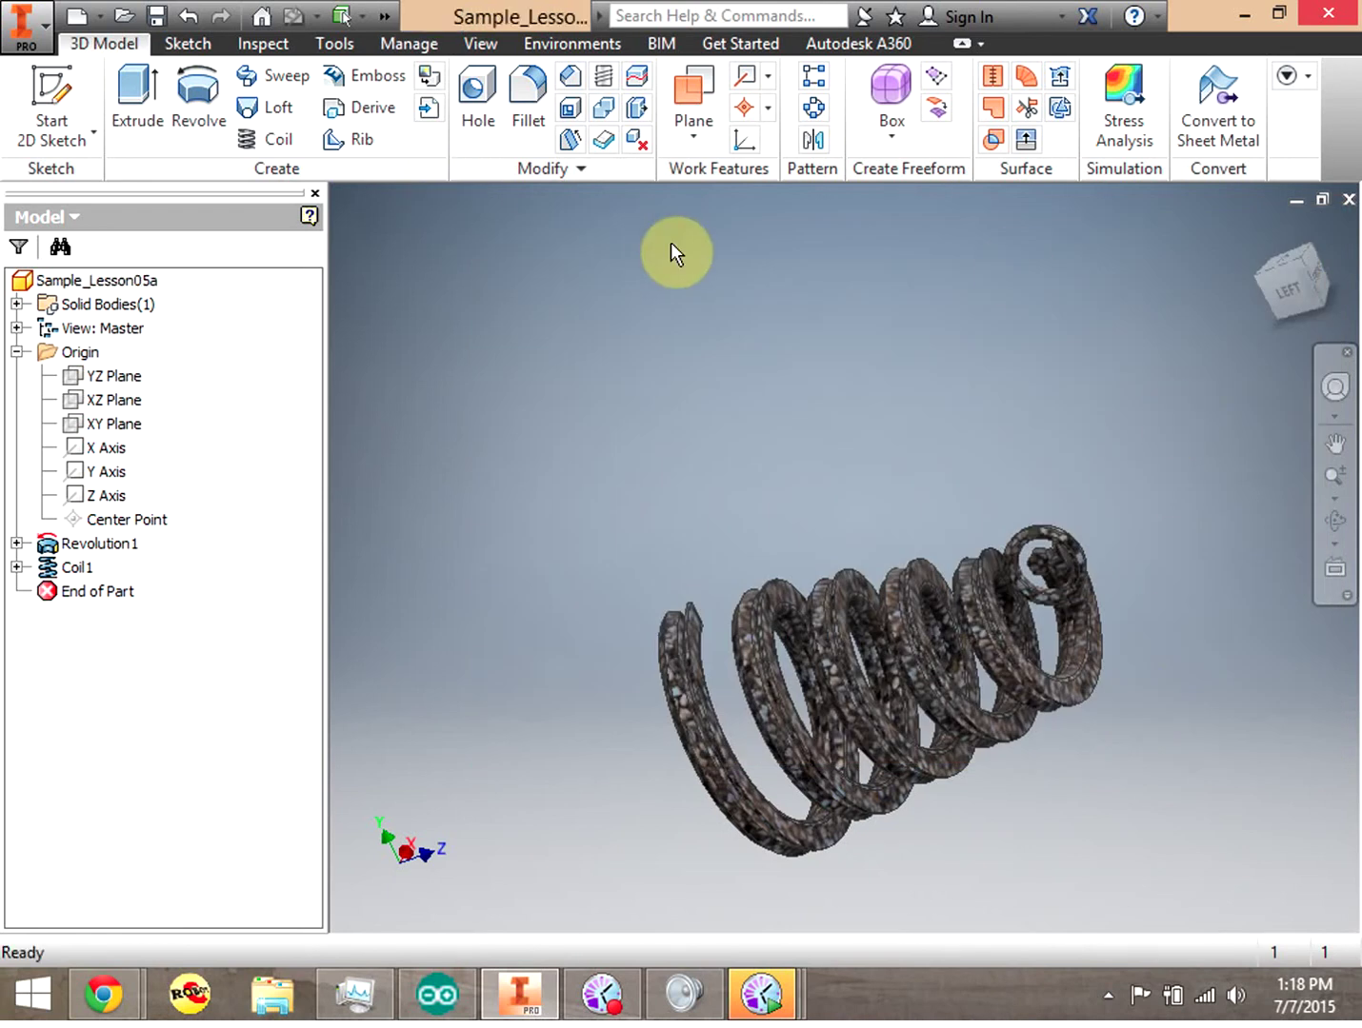
Create a new part and try to start a Sweep in it
{"action": "left_click", "coordinate": [100, 19]}
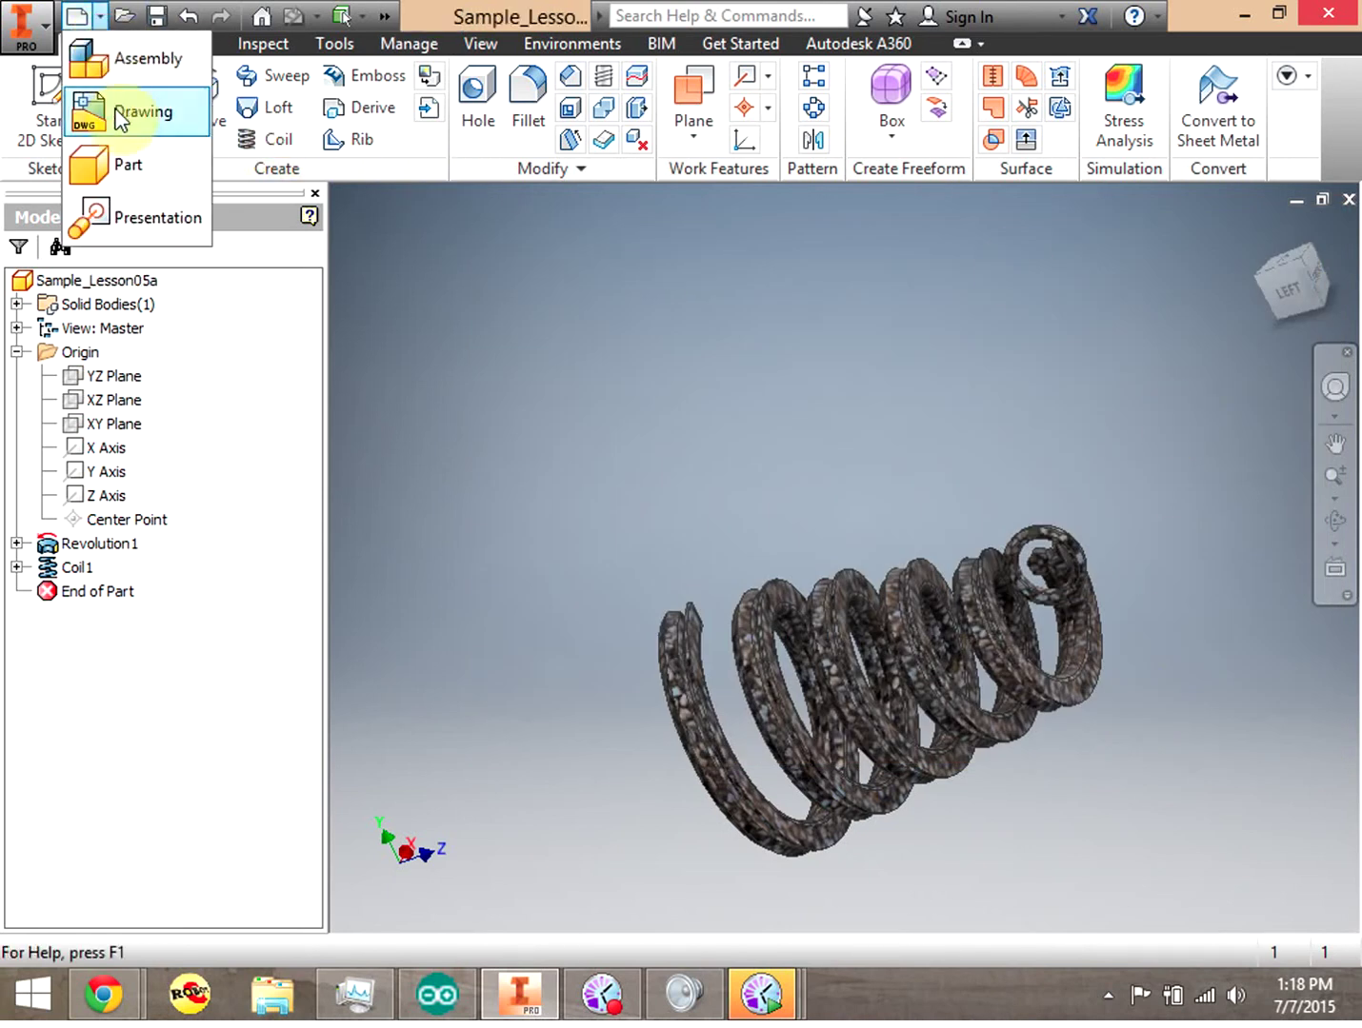
{"action": "left_click", "coordinate": [122, 161]}
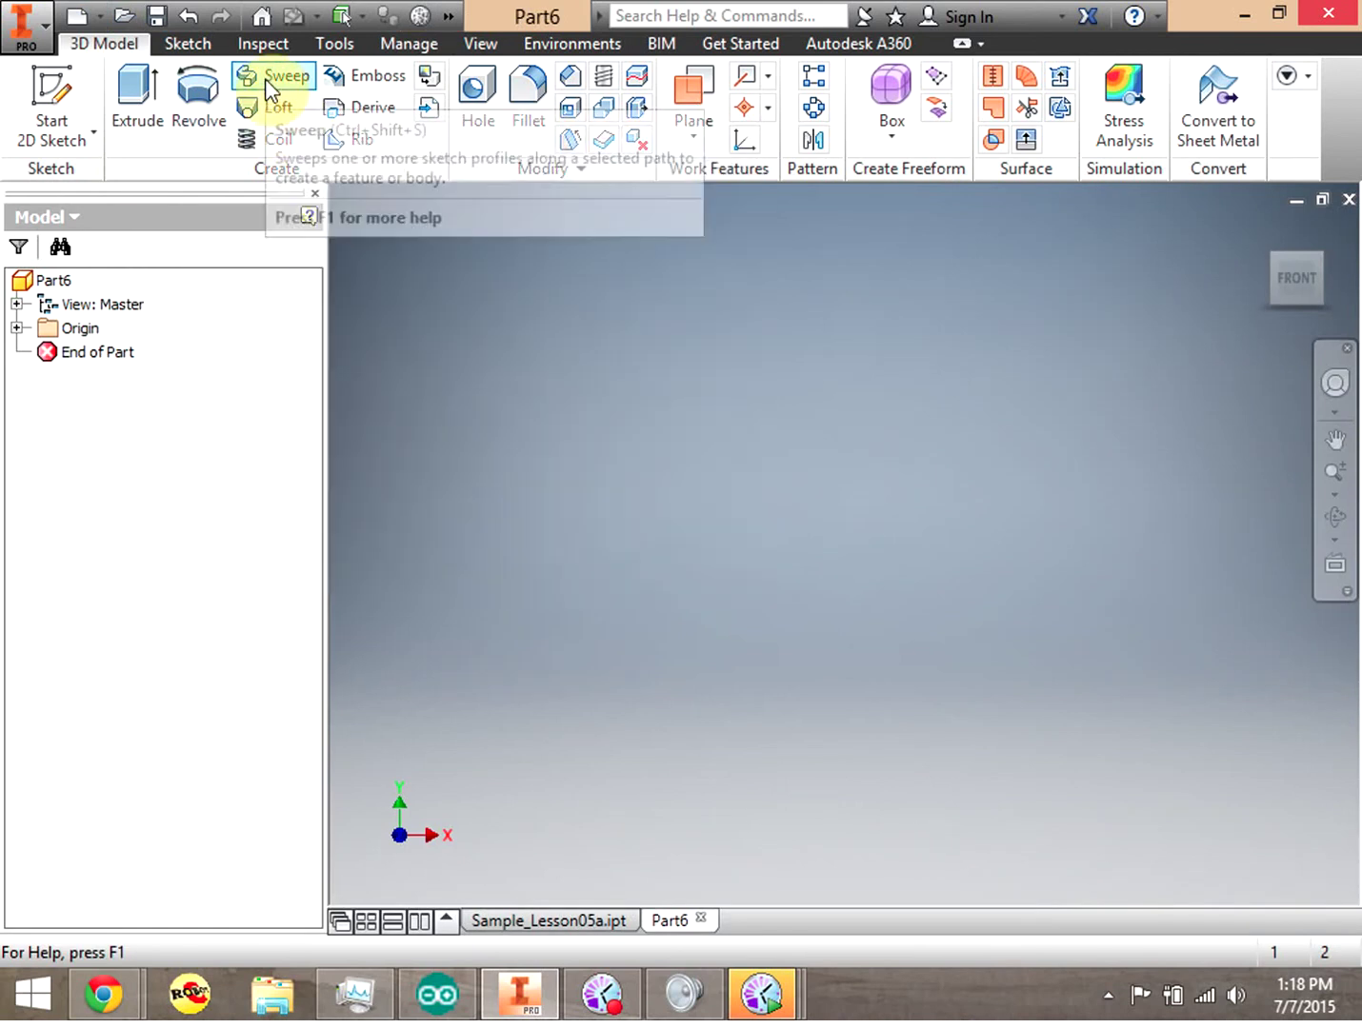
{"action": "left_click", "coordinate": [267, 78]}
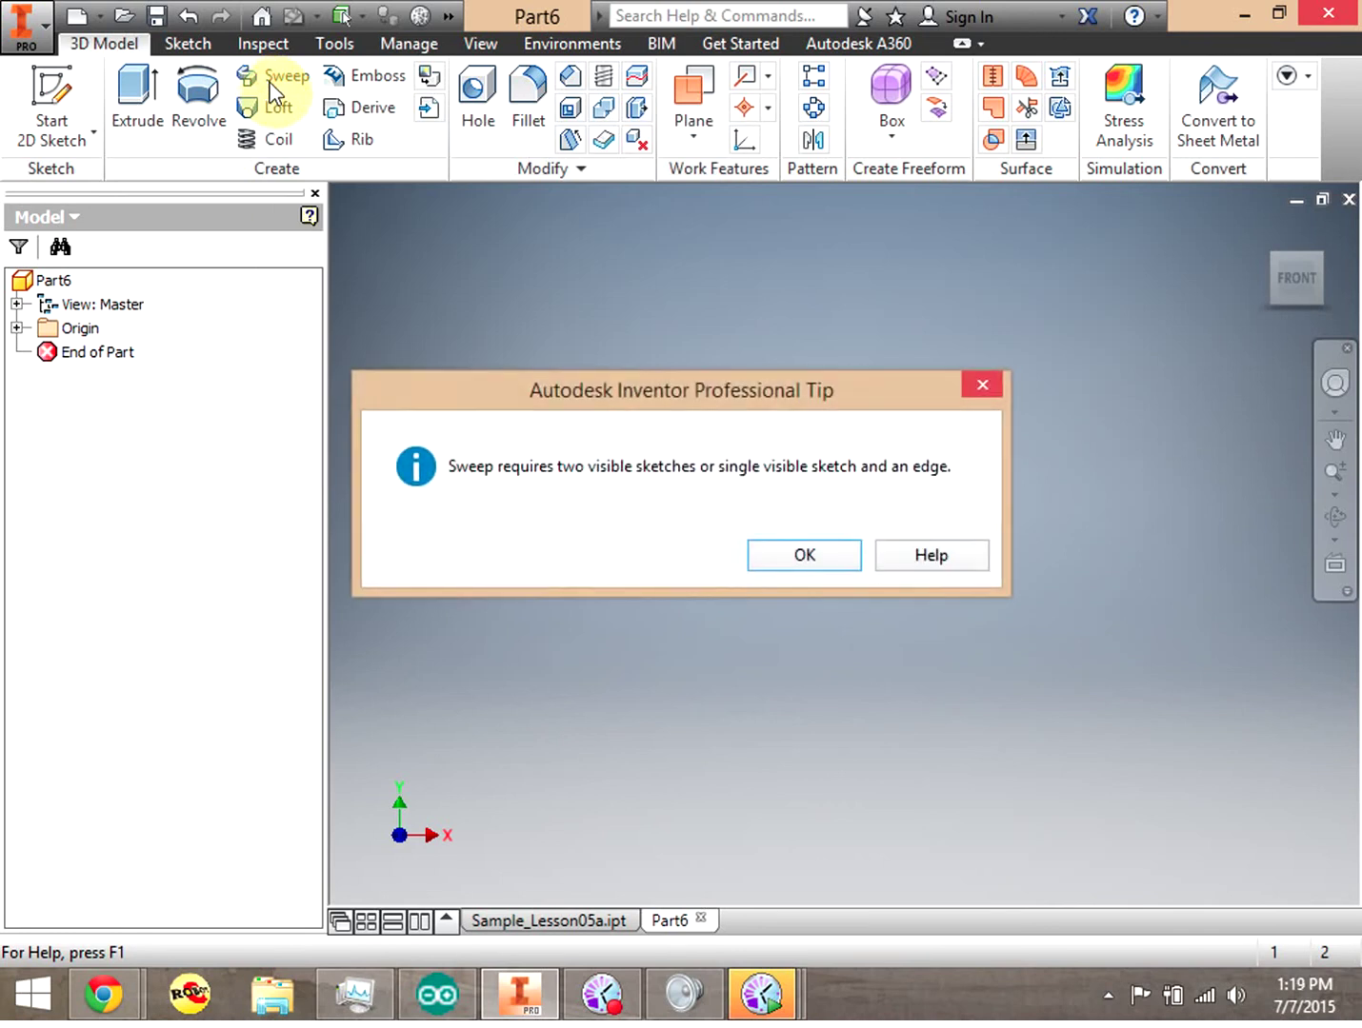
{"action": "left_click", "coordinate": [806, 558]}
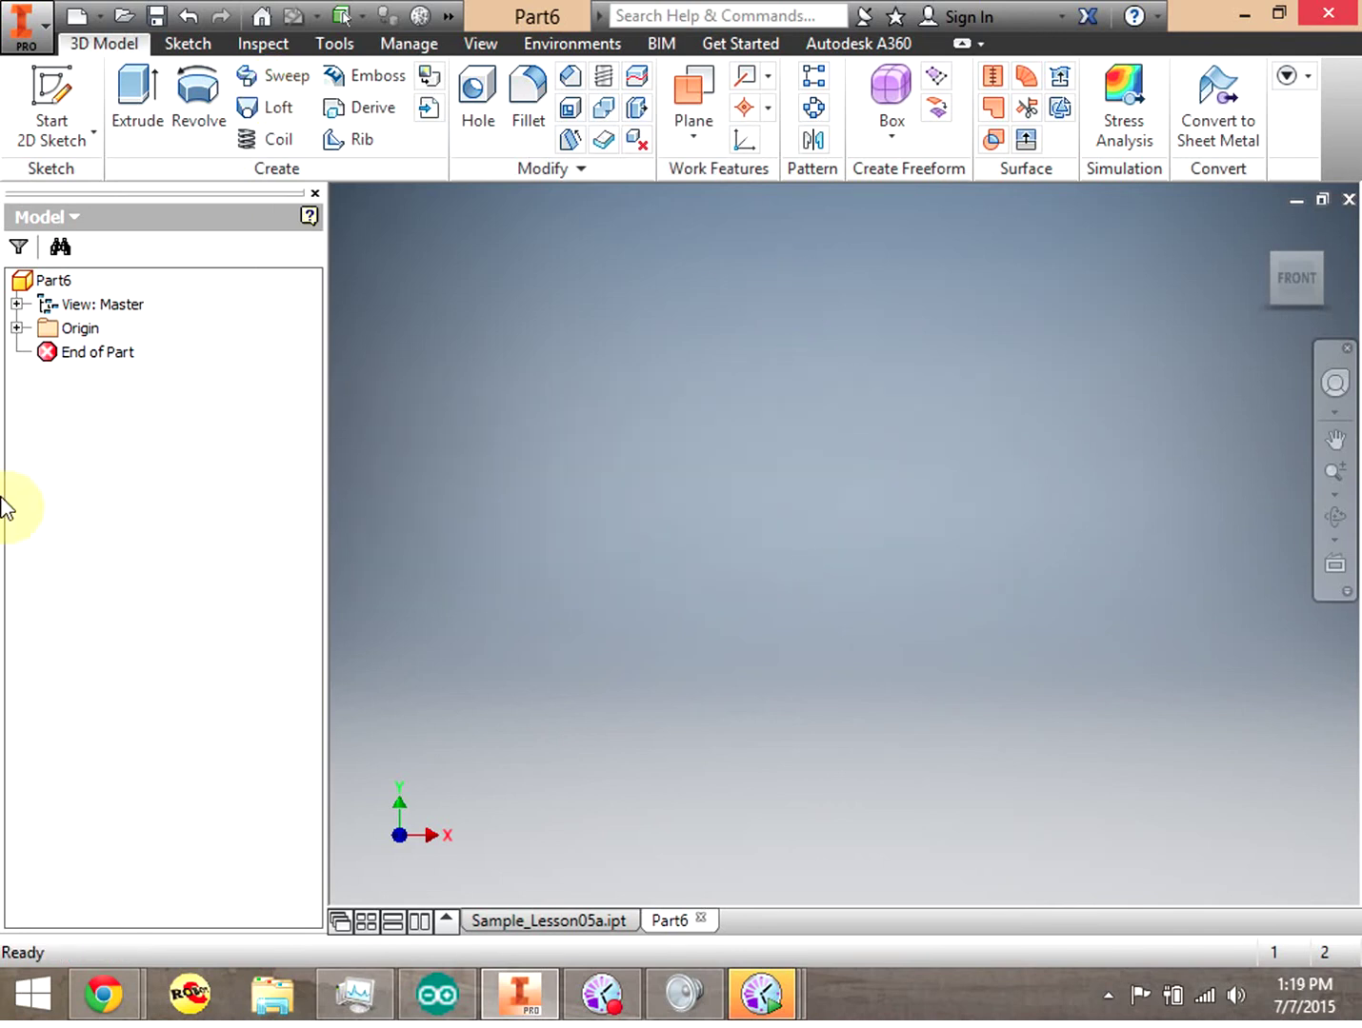
Start a 2D sketch on the XY Plane and draw a circle about 0.54 in in diameter centred on the origin
{"action": "left_click", "coordinate": [16, 328]}
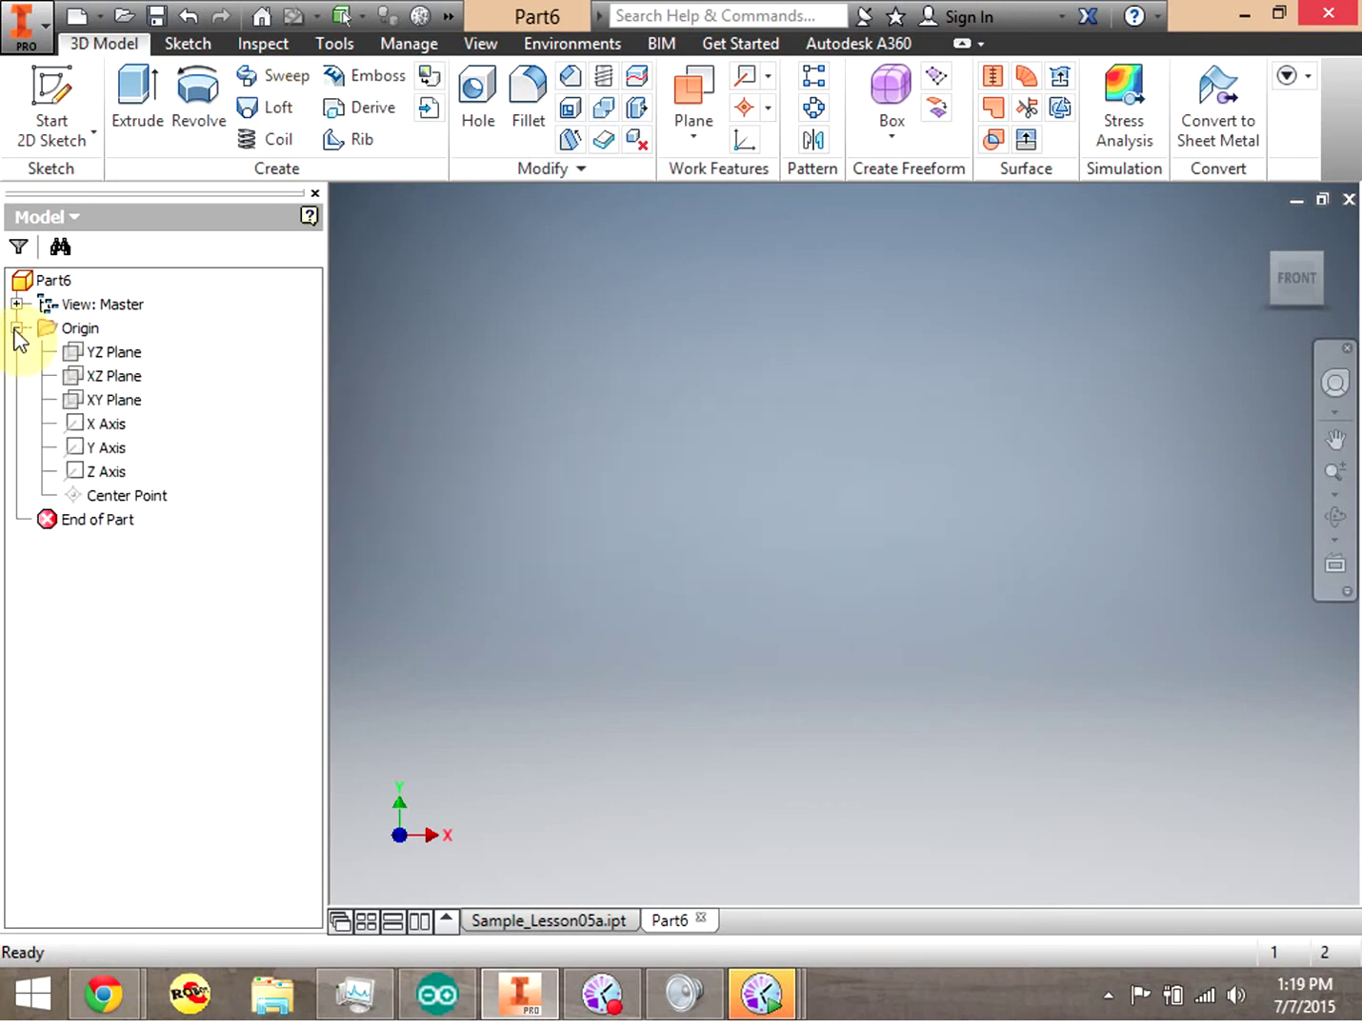
{"action": "left_click", "coordinate": [55, 95]}
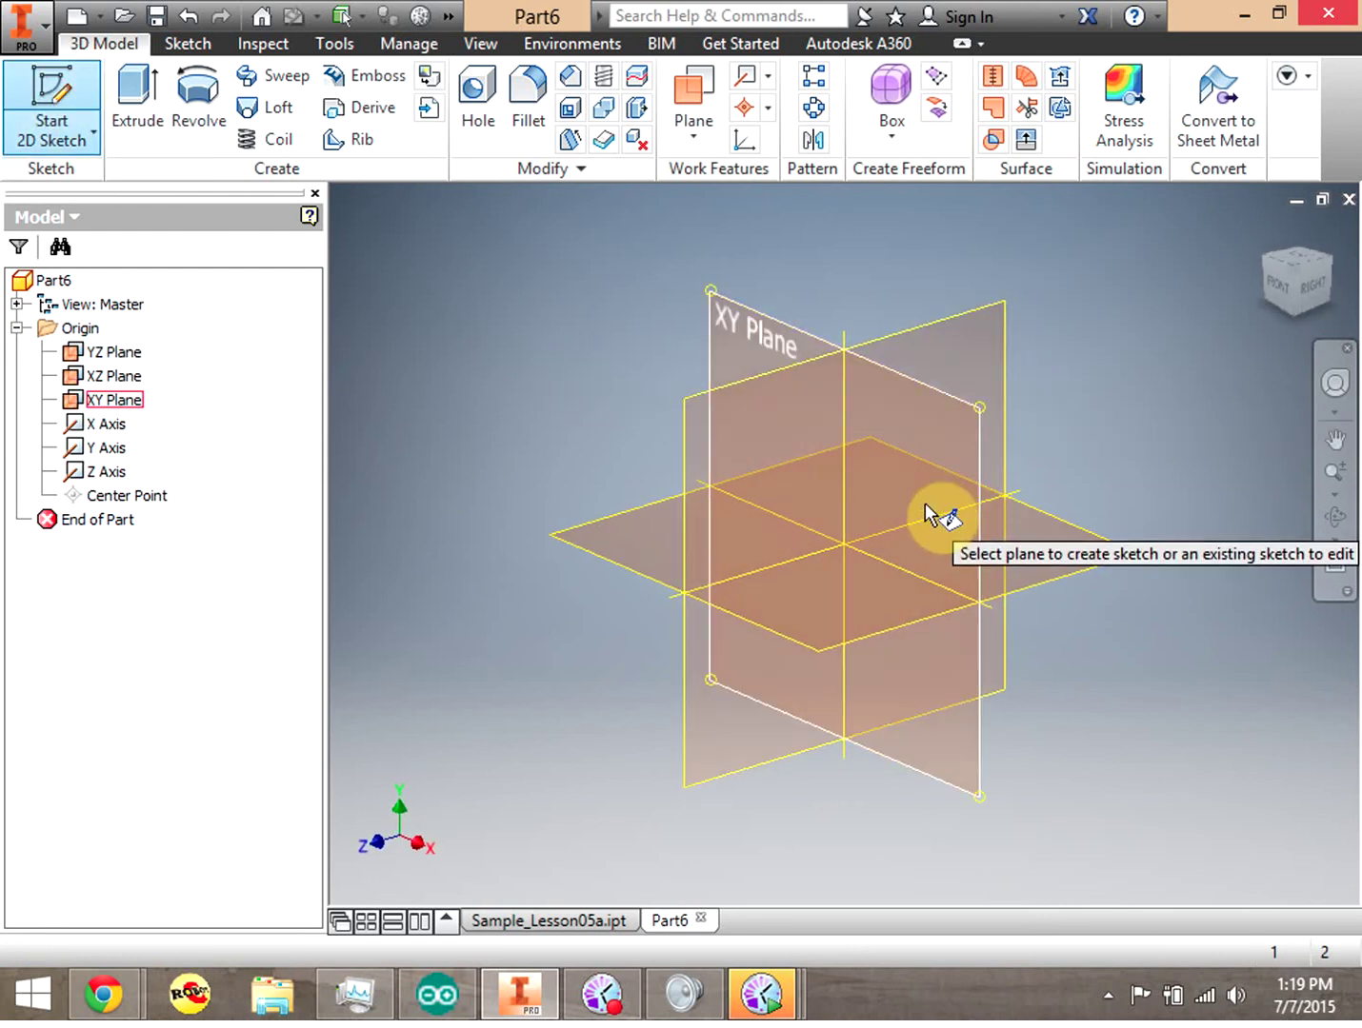
{"action": "left_click", "coordinate": [924, 506]}
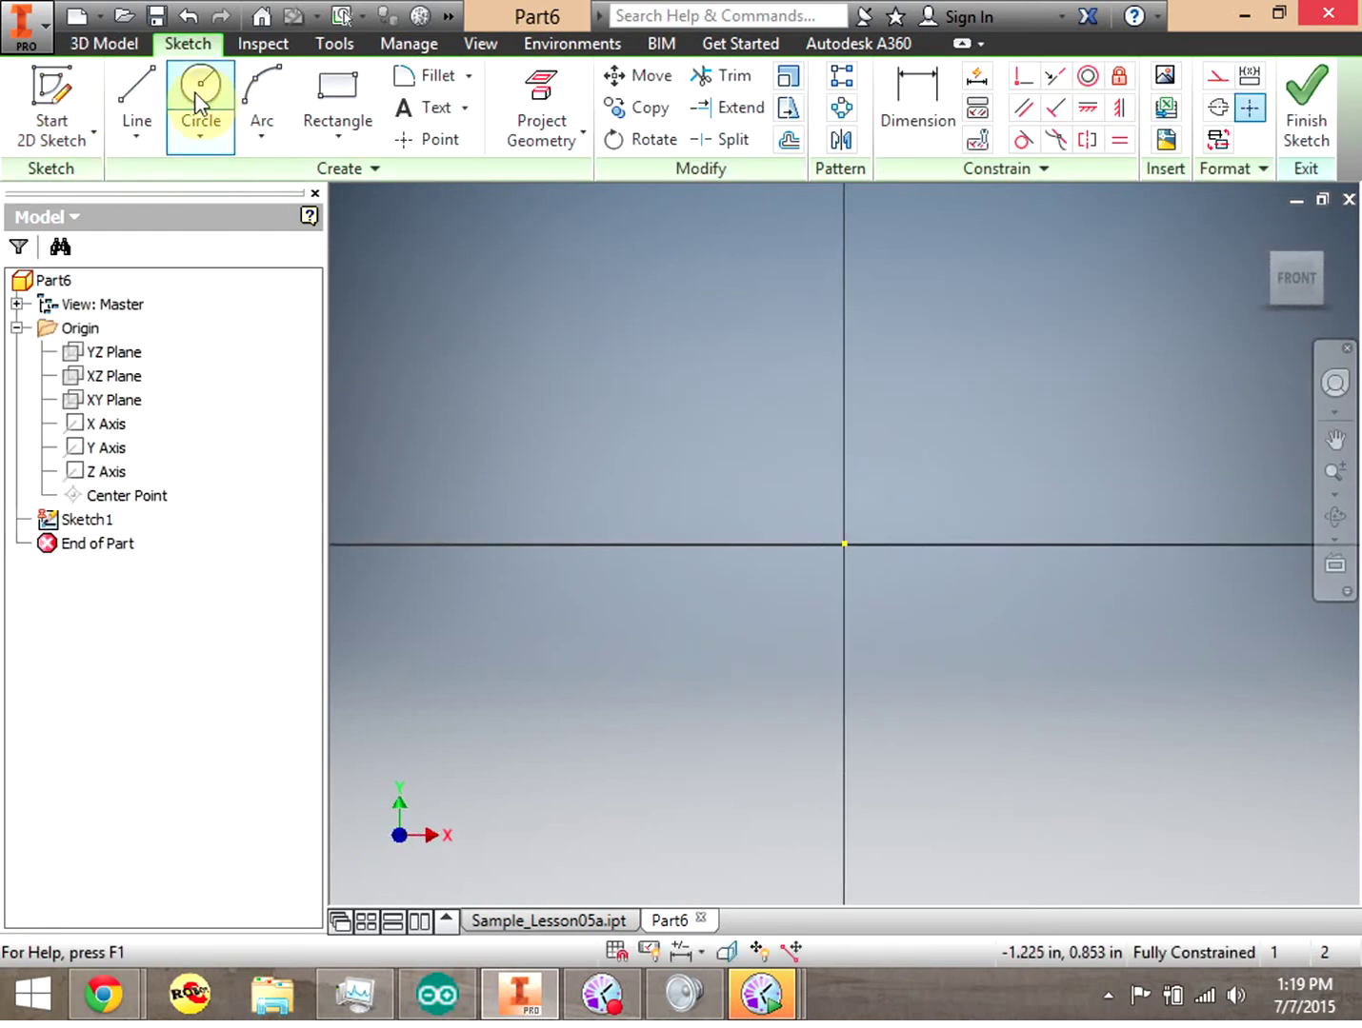
{"action": "left_click", "coordinate": [217, 90]}
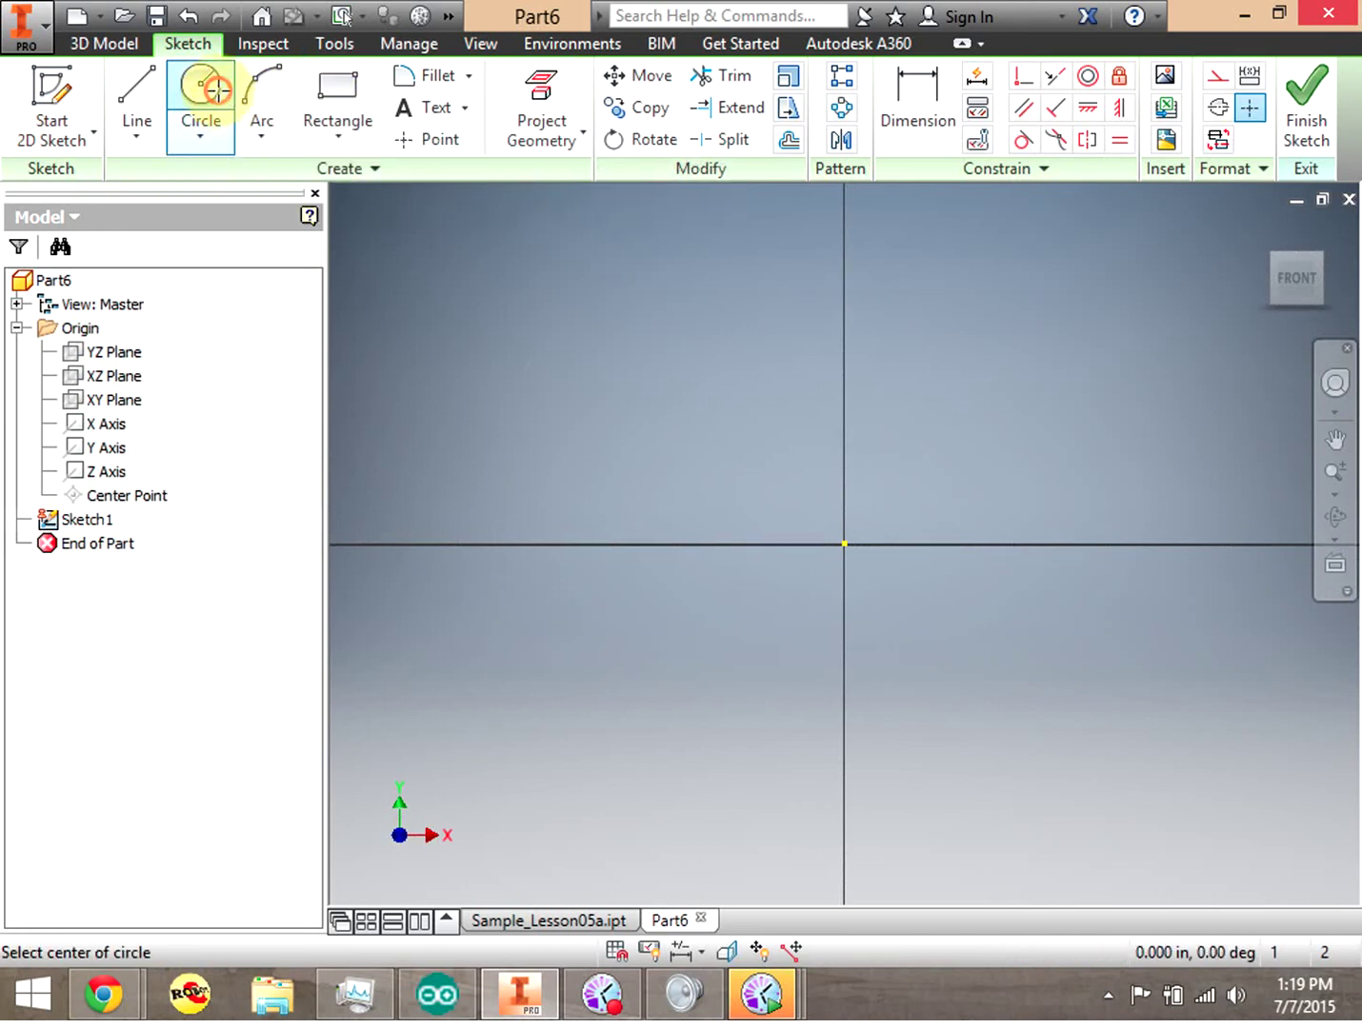
{"action": "left_click", "coordinate": [844, 544]}
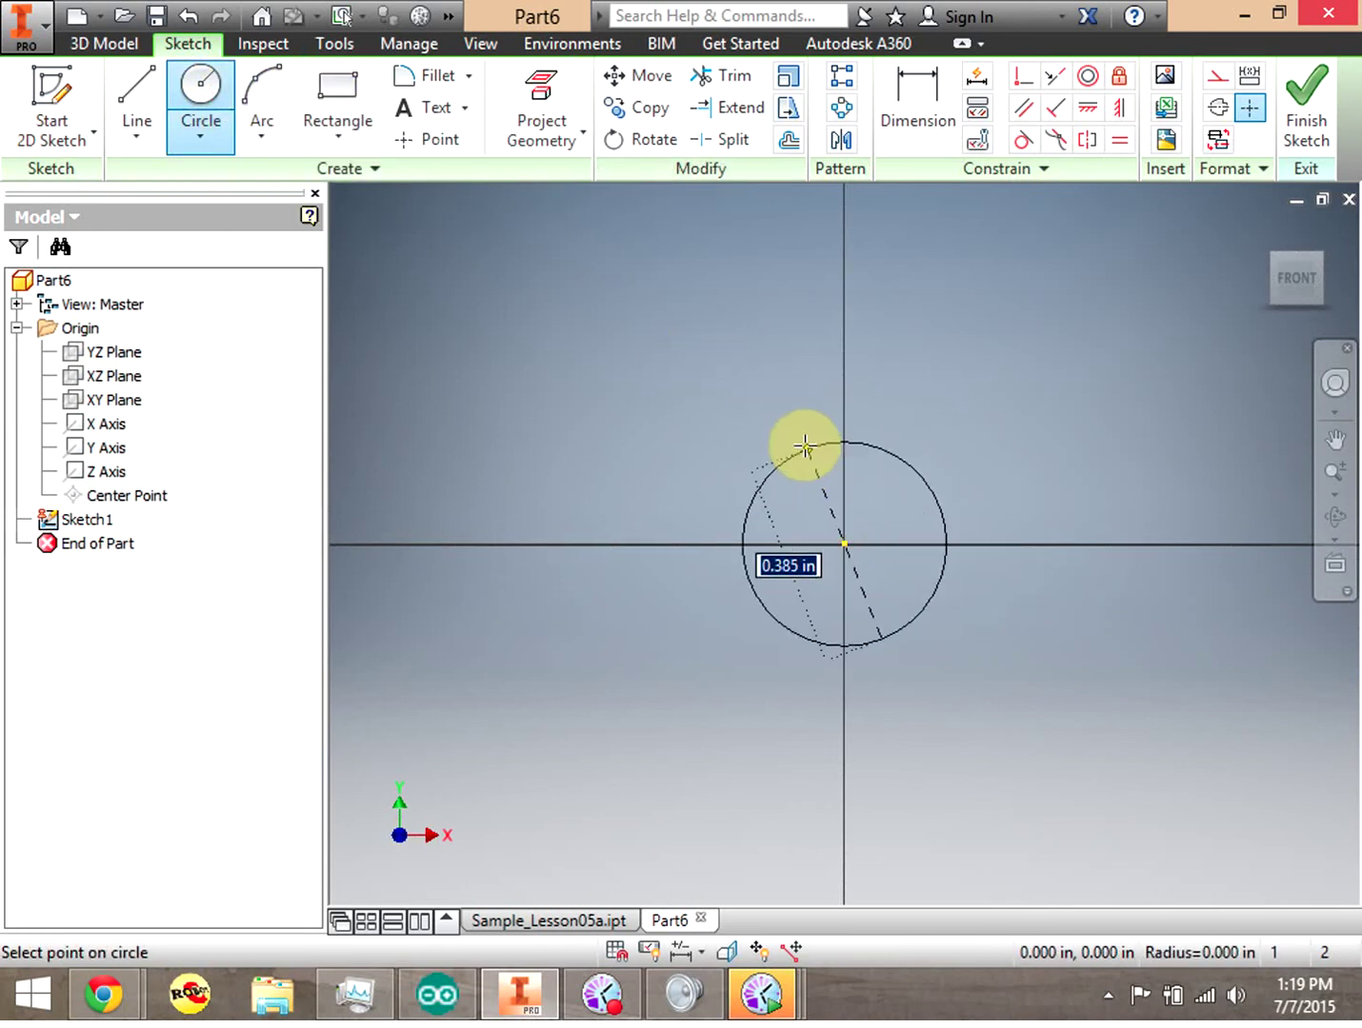
{"action": "left_click", "coordinate": [850, 406]}
Dimension the circle's diameter, set it to 1 in and finish the sketch
{"action": "left_click", "coordinate": [921, 104]}
{"action": "left_click", "coordinate": [929, 426]}
{"action": "left_click", "coordinate": [1068, 299]}
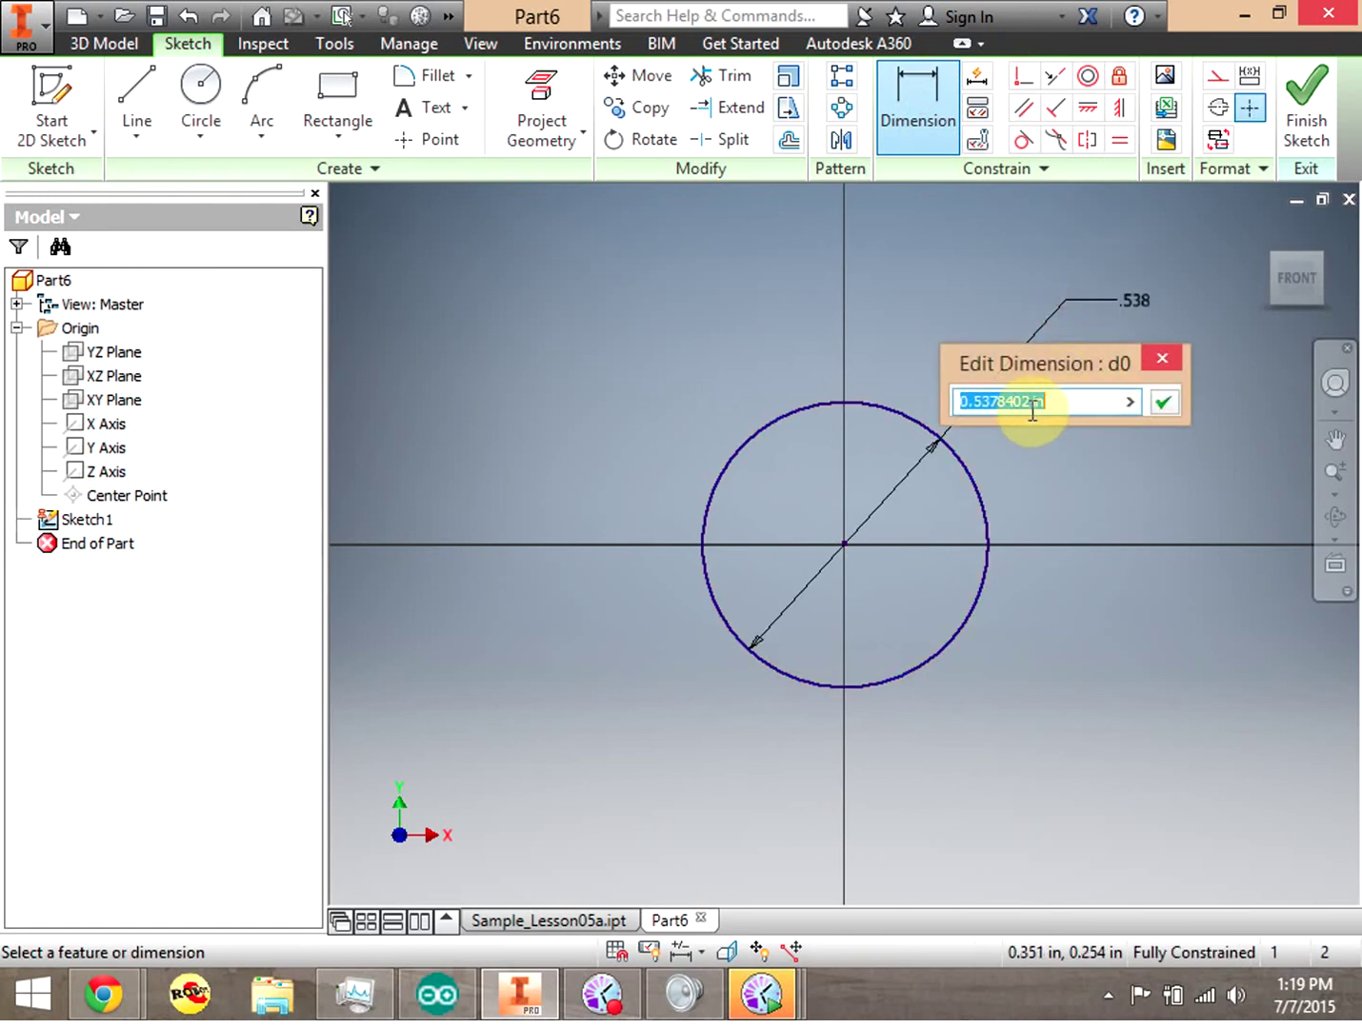
{"action": "type", "text": "1"}
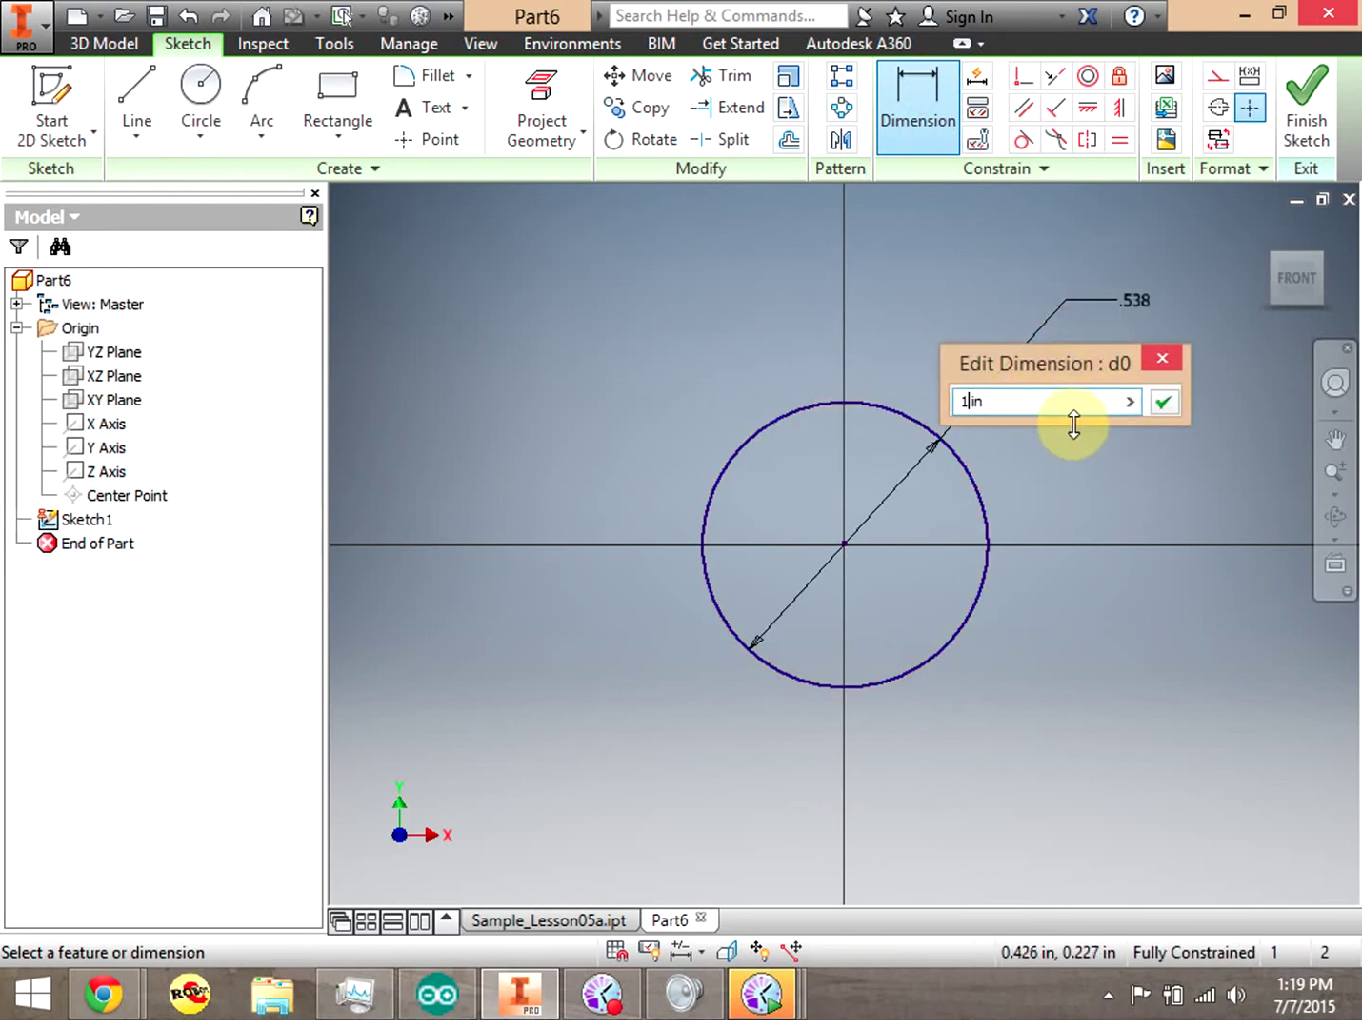
{"action": "left_click", "coordinate": [1165, 402]}
{"action": "left_click", "coordinate": [1297, 114]}
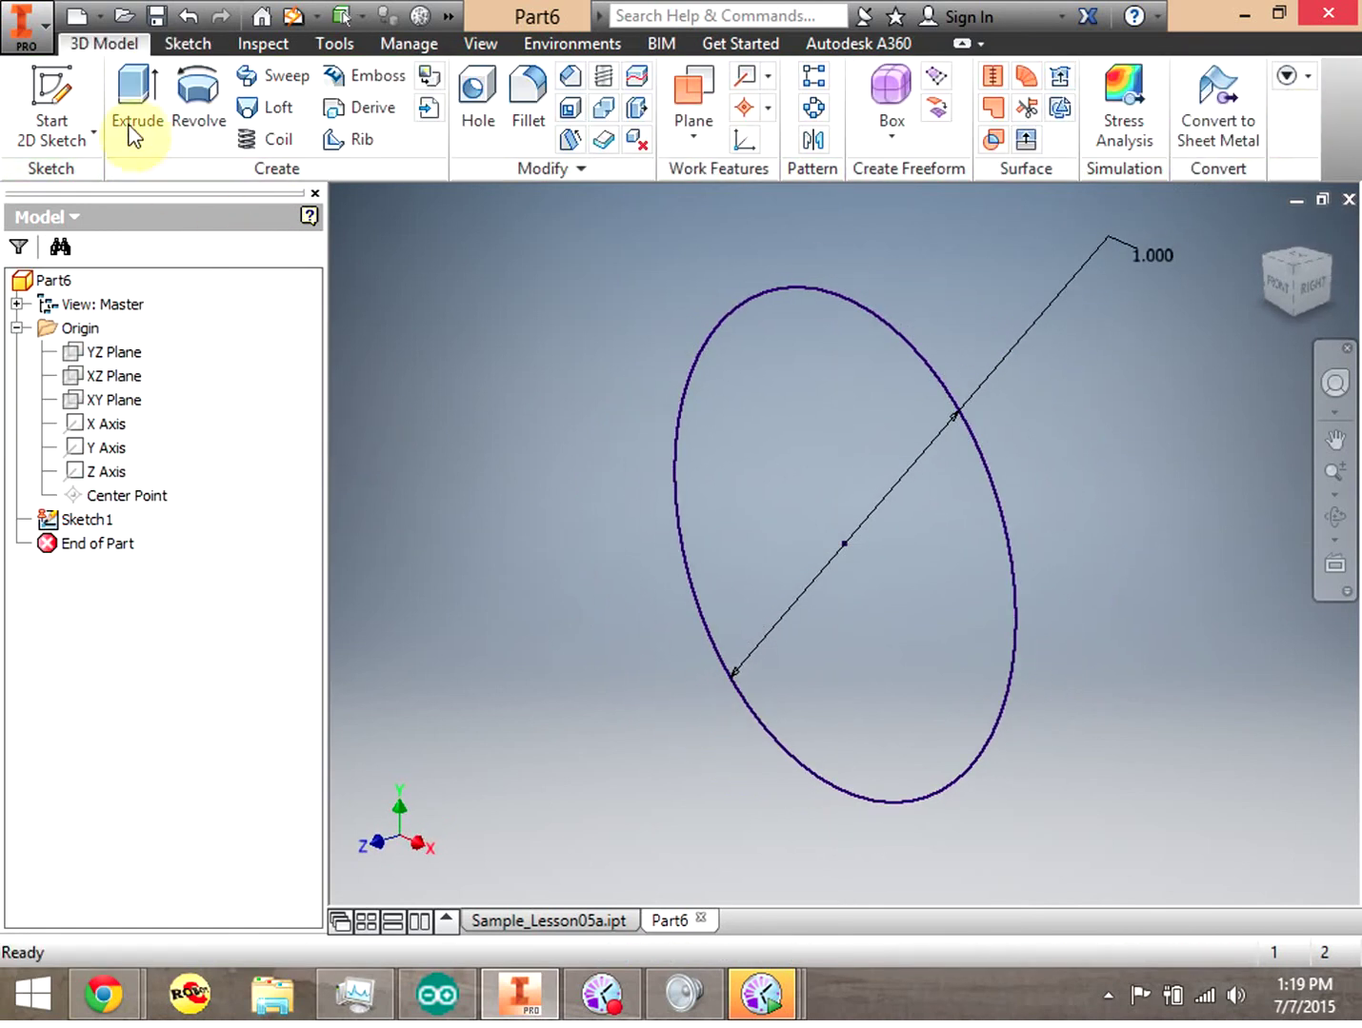
{"action": "left_click", "coordinate": [38, 90]}
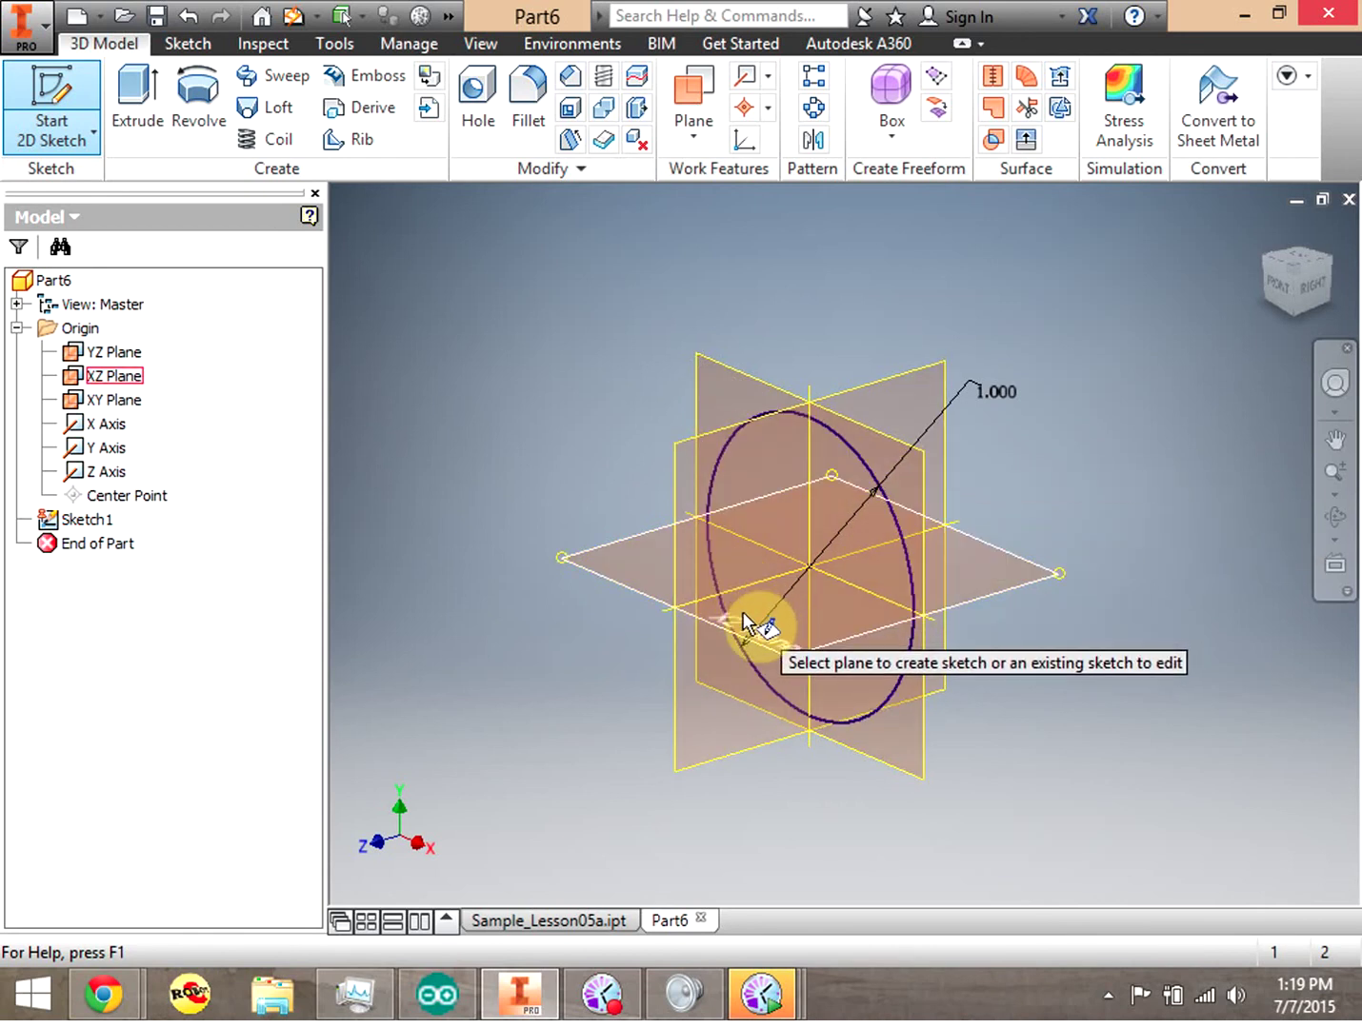
{"action": "left_click_drag", "start_coordinate": [789, 645], "coordinate": [787, 584]}
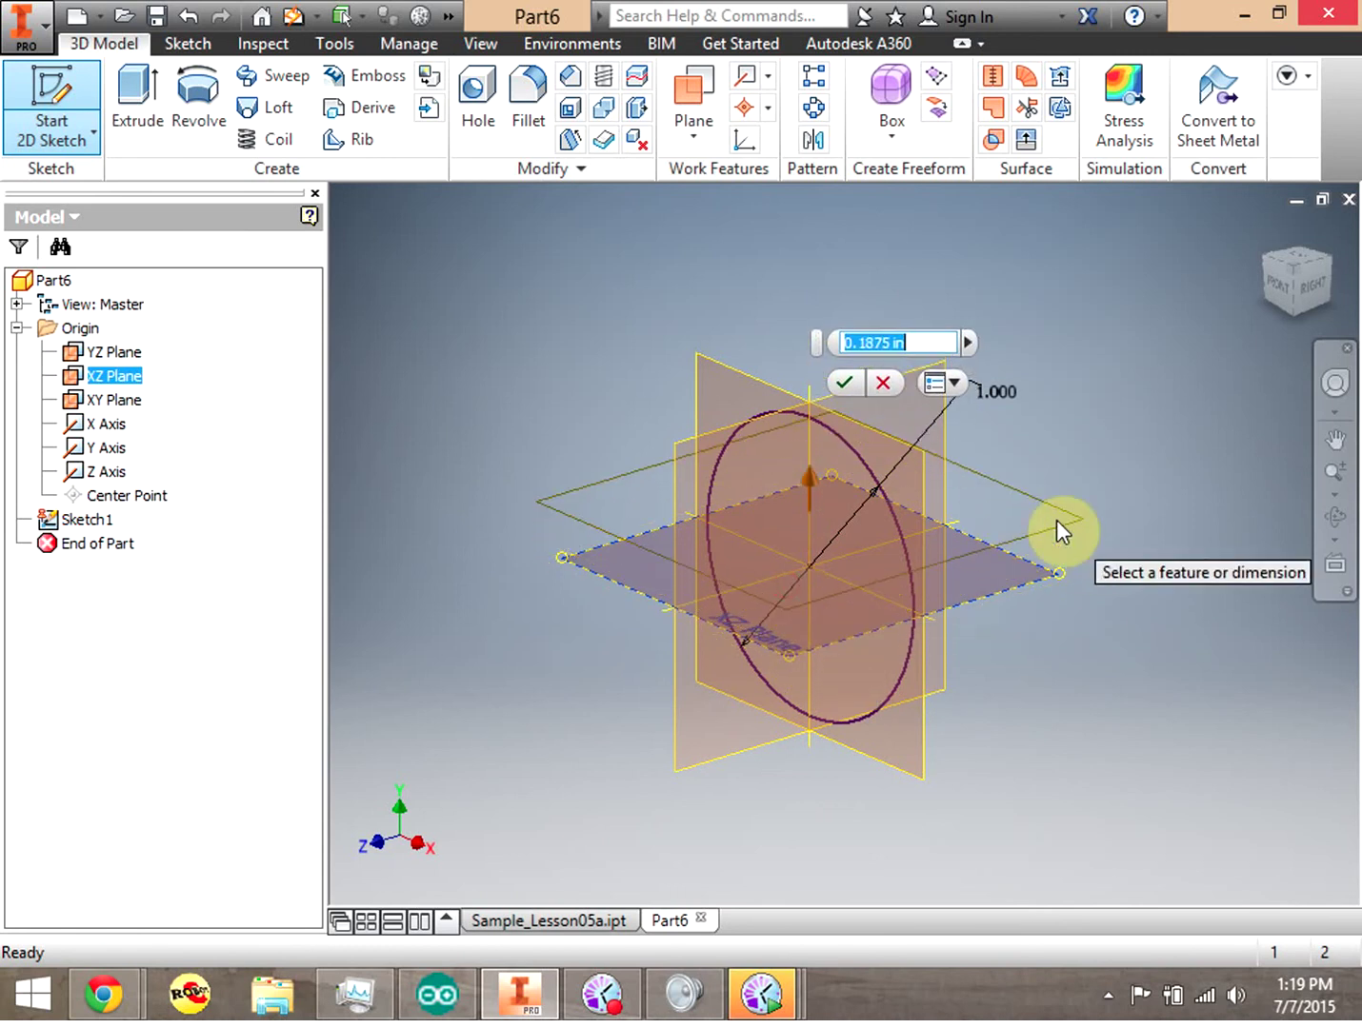
{"action": "left_click", "coordinate": [1192, 476]}
{"action": "key", "text": "Return"}
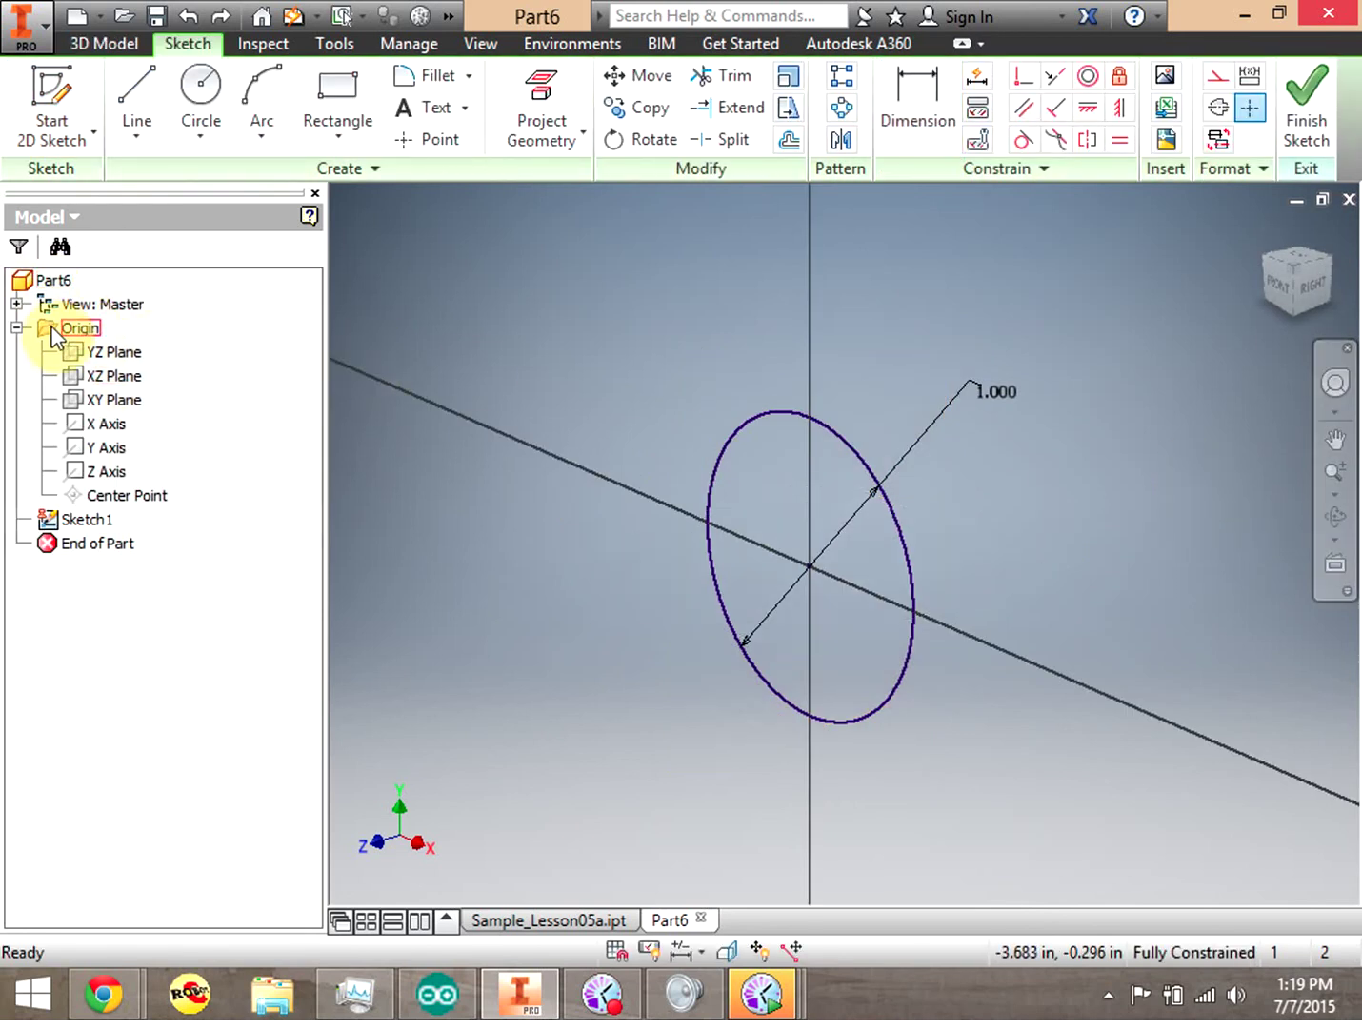
{"action": "left_click", "coordinate": [101, 374]}
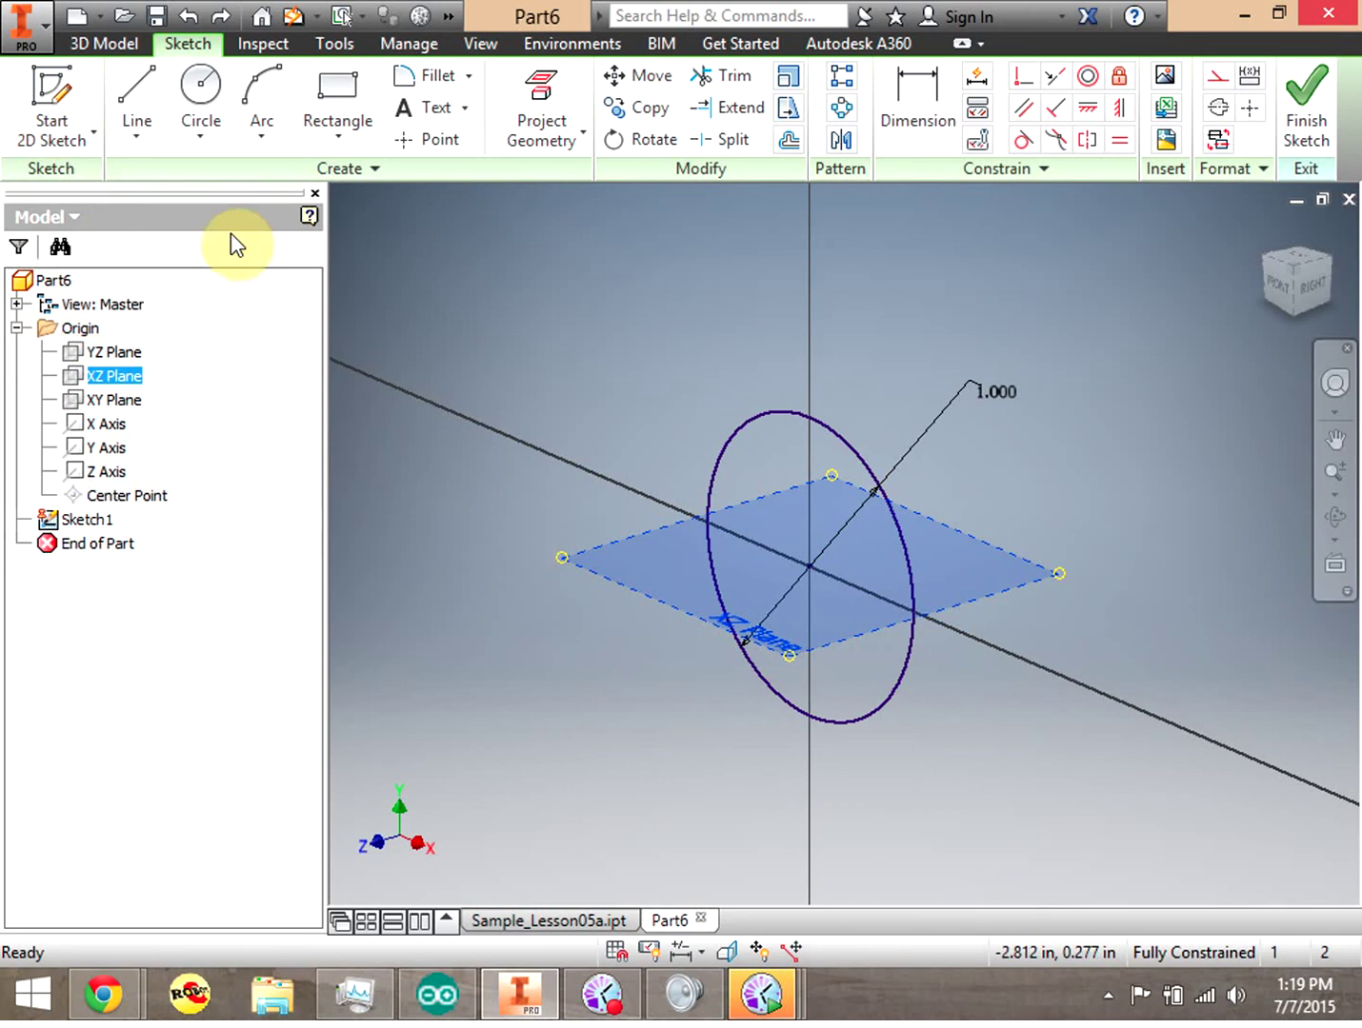
{"action": "left_click", "coordinate": [59, 90]}
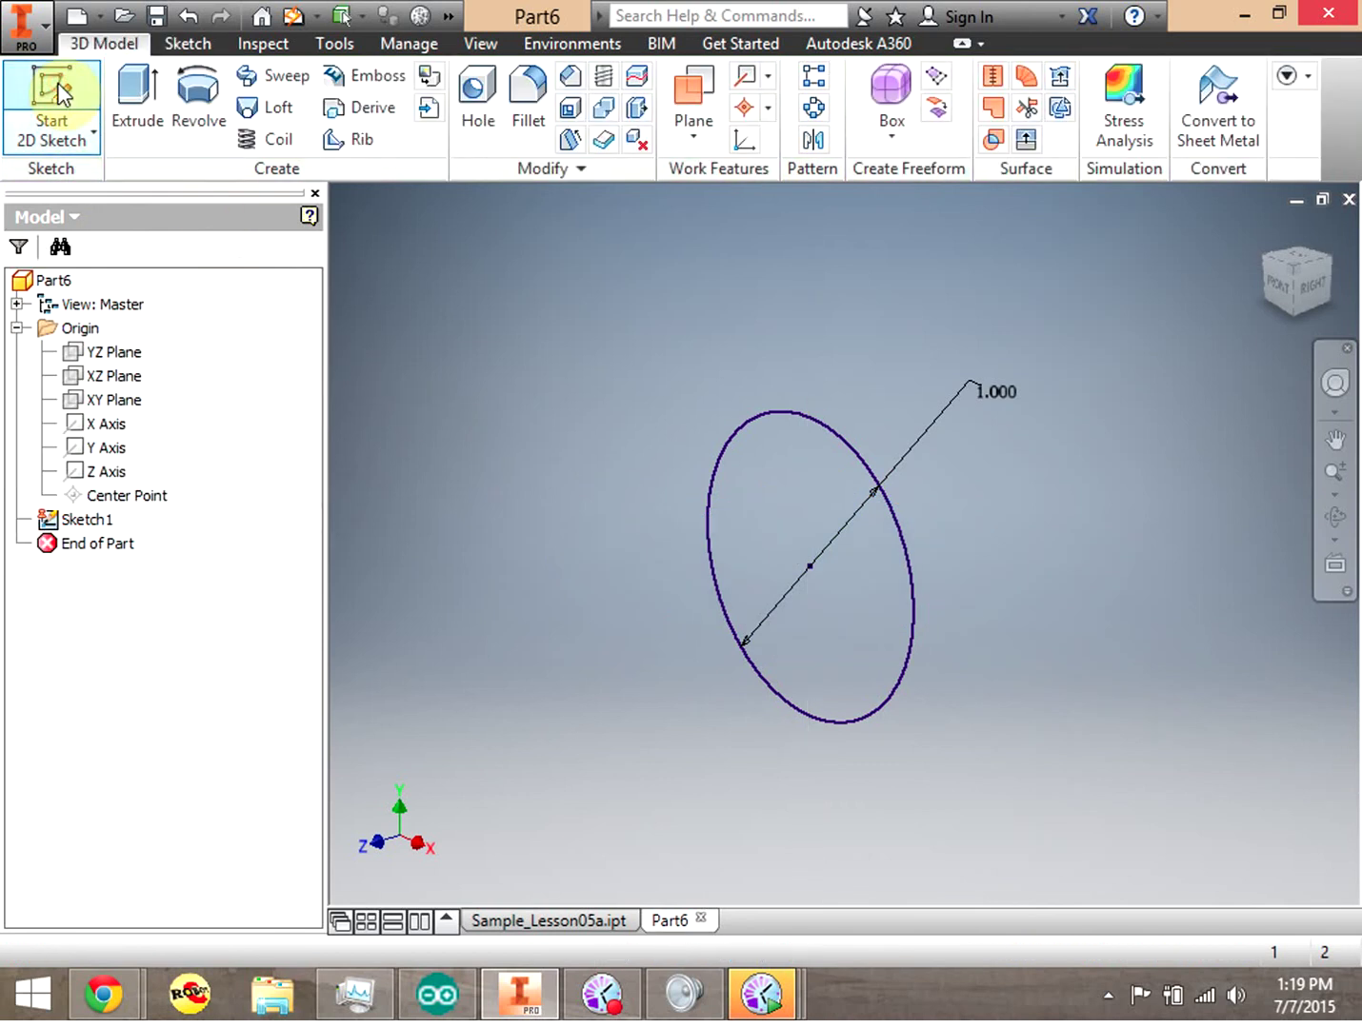
{"action": "left_click", "coordinate": [796, 581]}
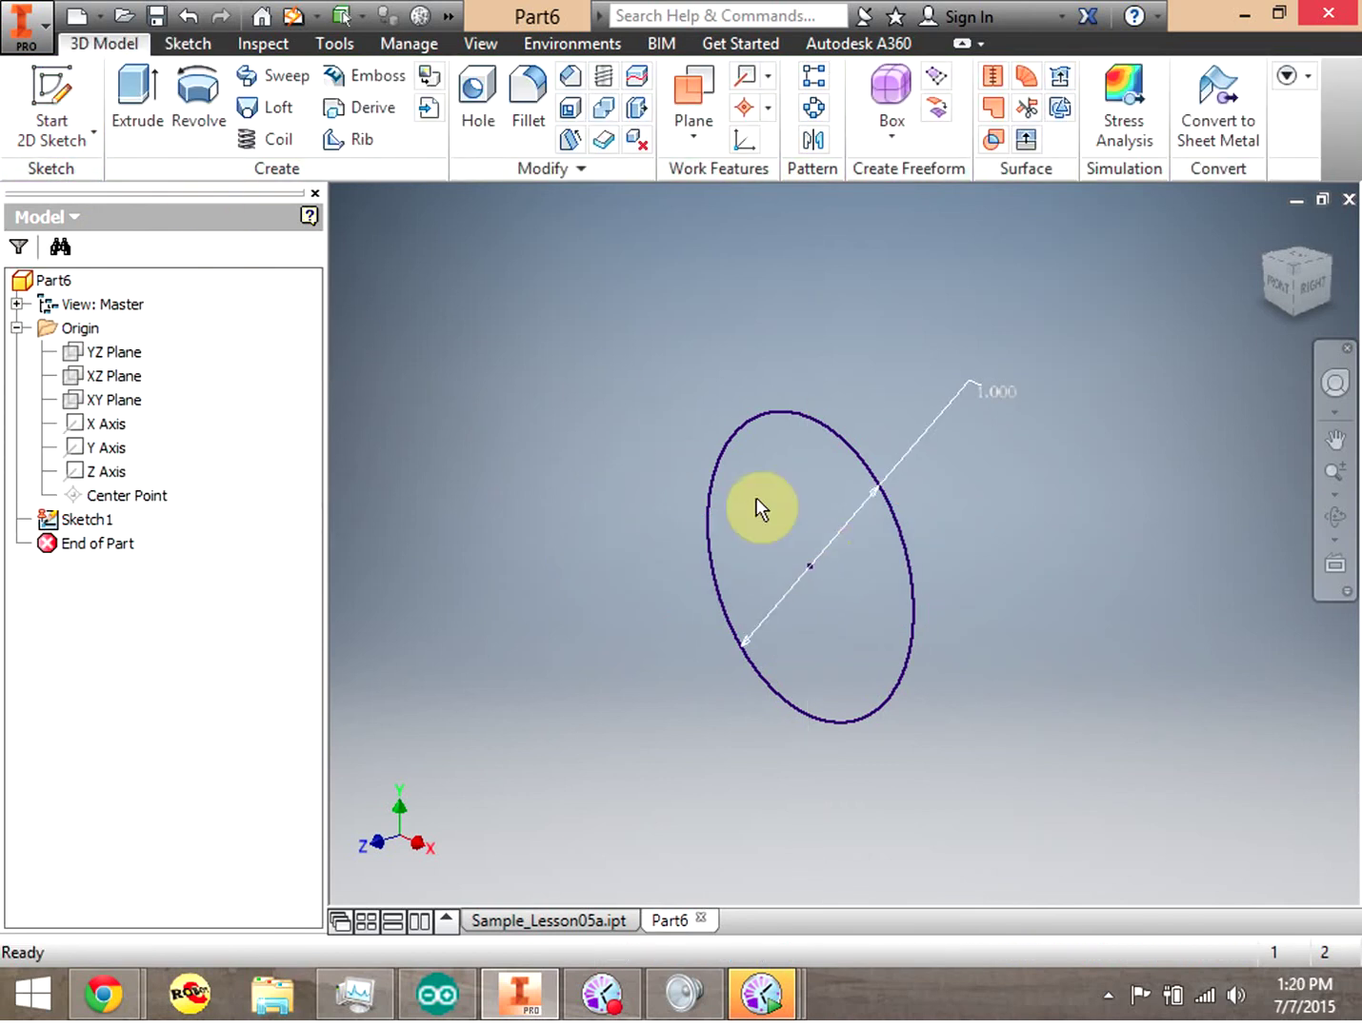
Start a 2D sketch on a new work plane offset above the XZ Plane
{"action": "left_click", "coordinate": [52, 100]}
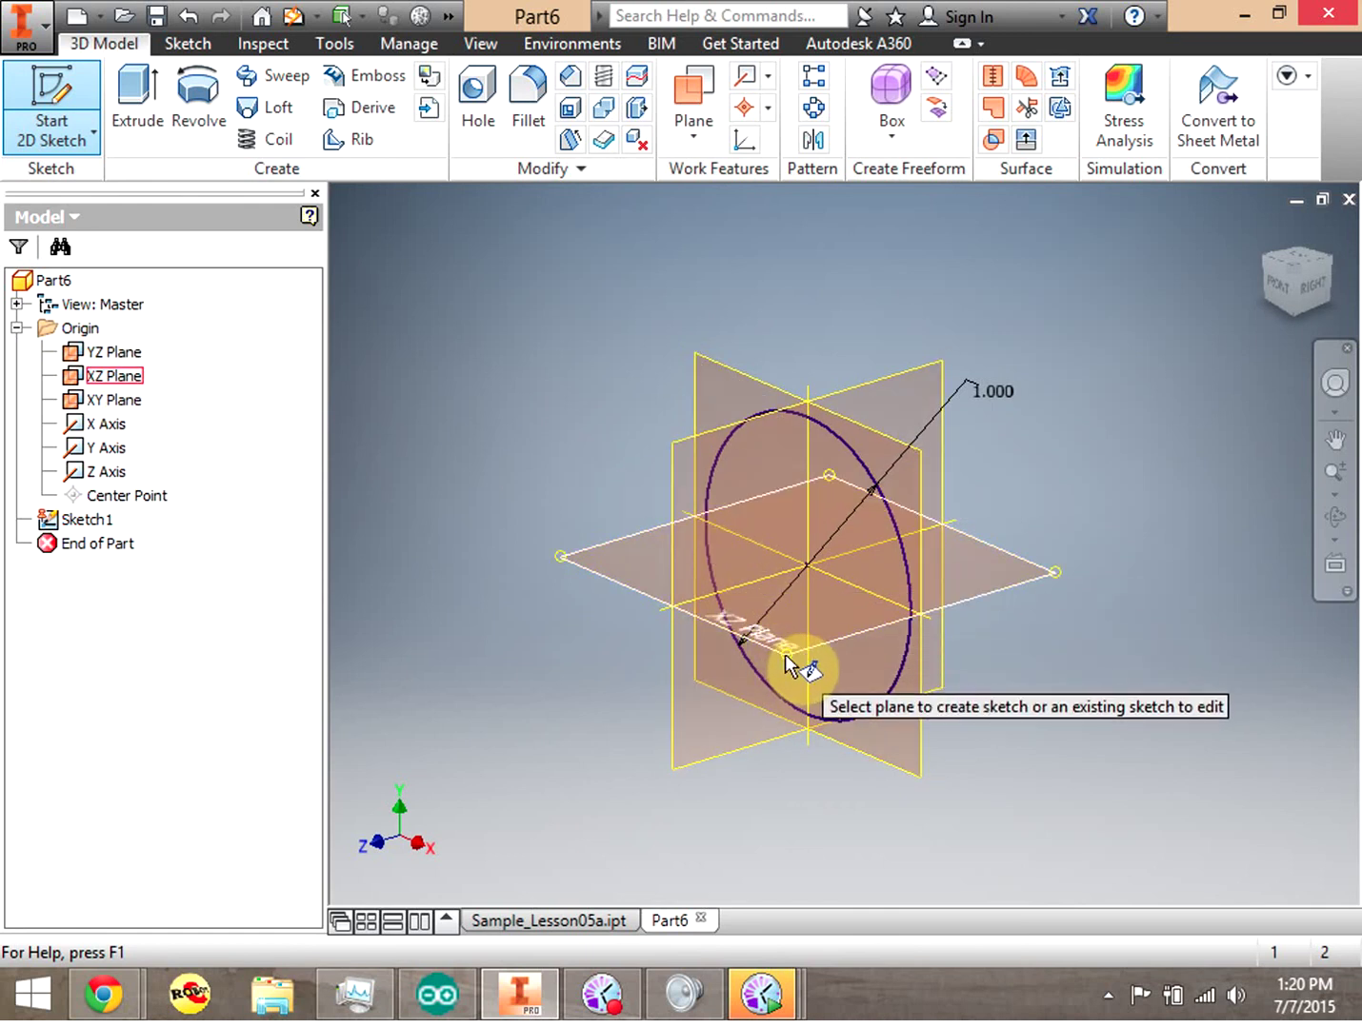
{"action": "left_click_drag", "start_coordinate": [784, 657], "coordinate": [781, 595]}
{"action": "left_click", "coordinate": [842, 382]}
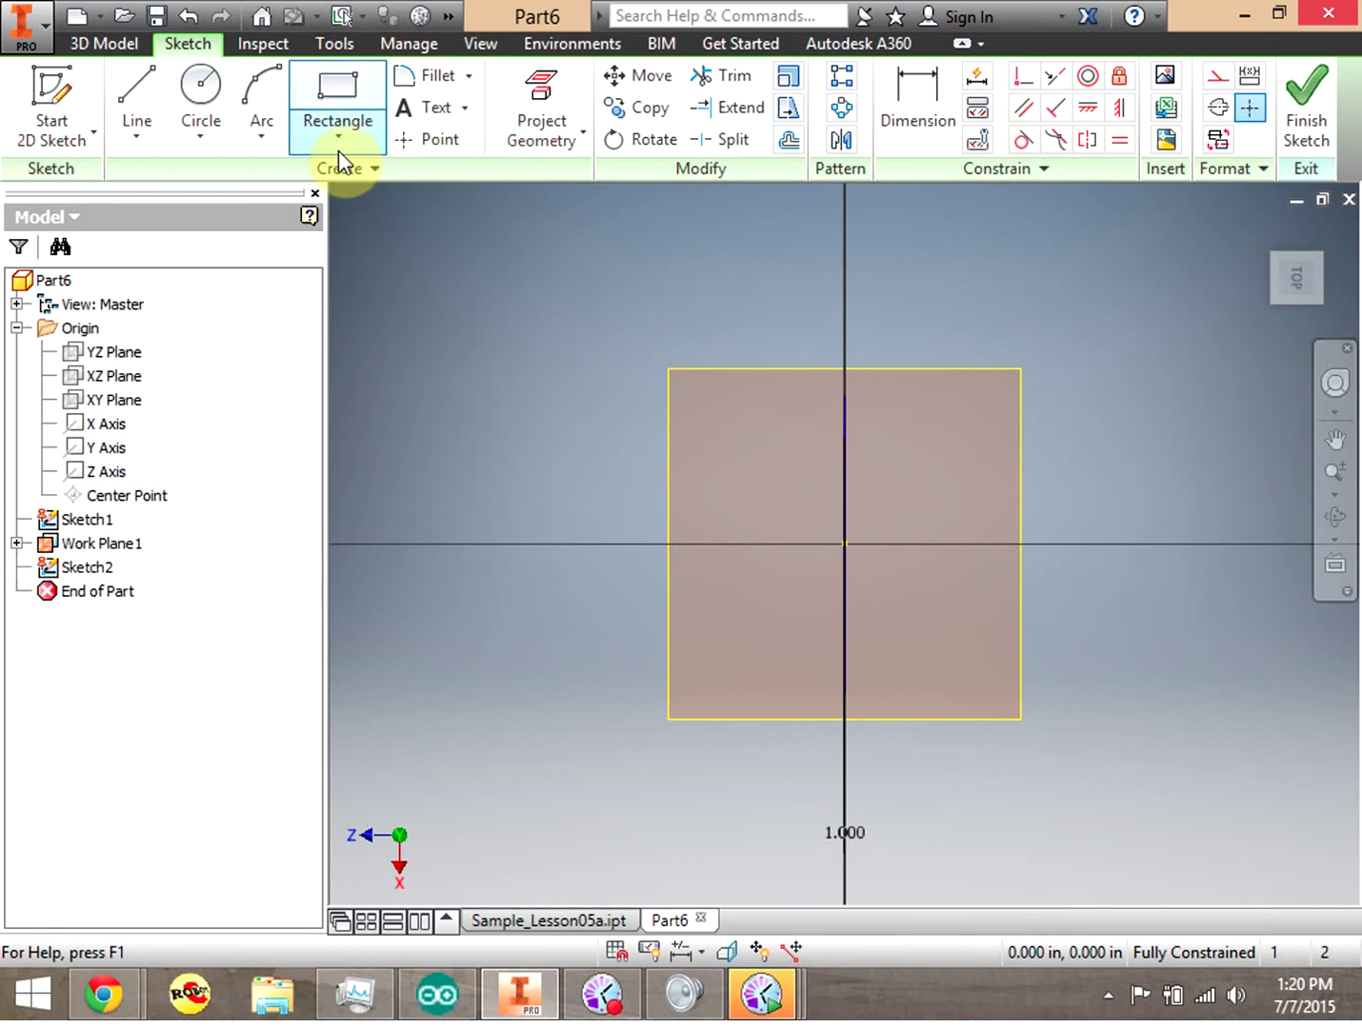
Draw a control vertex spline with five vertices, about 2.3 in long, running across the work plane as the sweep path
{"action": "left_click", "coordinate": [136, 136]}
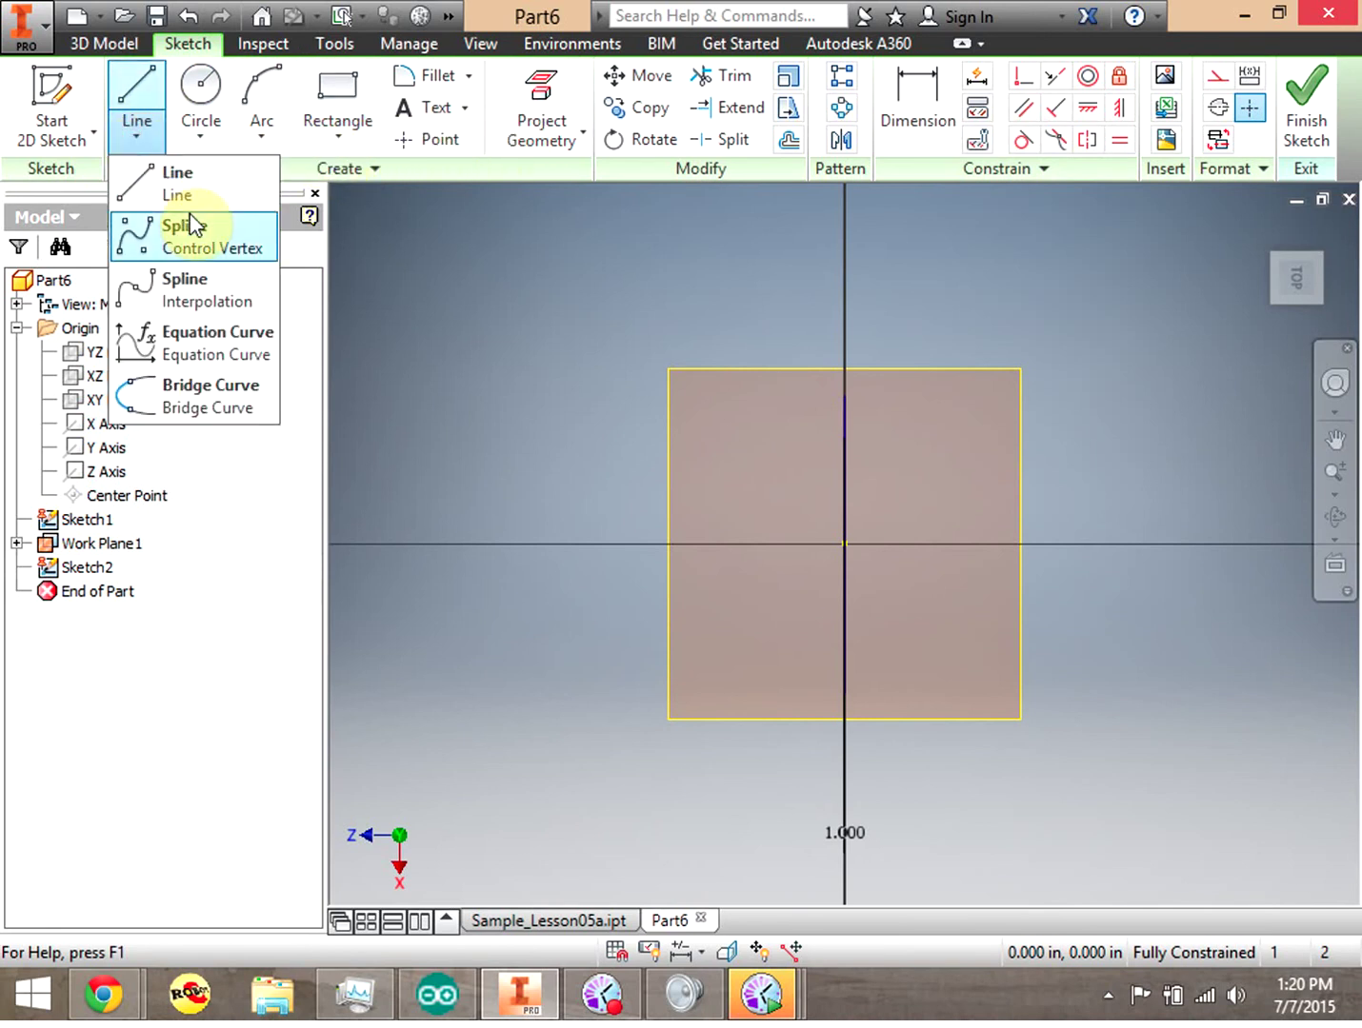
{"action": "left_click", "coordinate": [137, 132]}
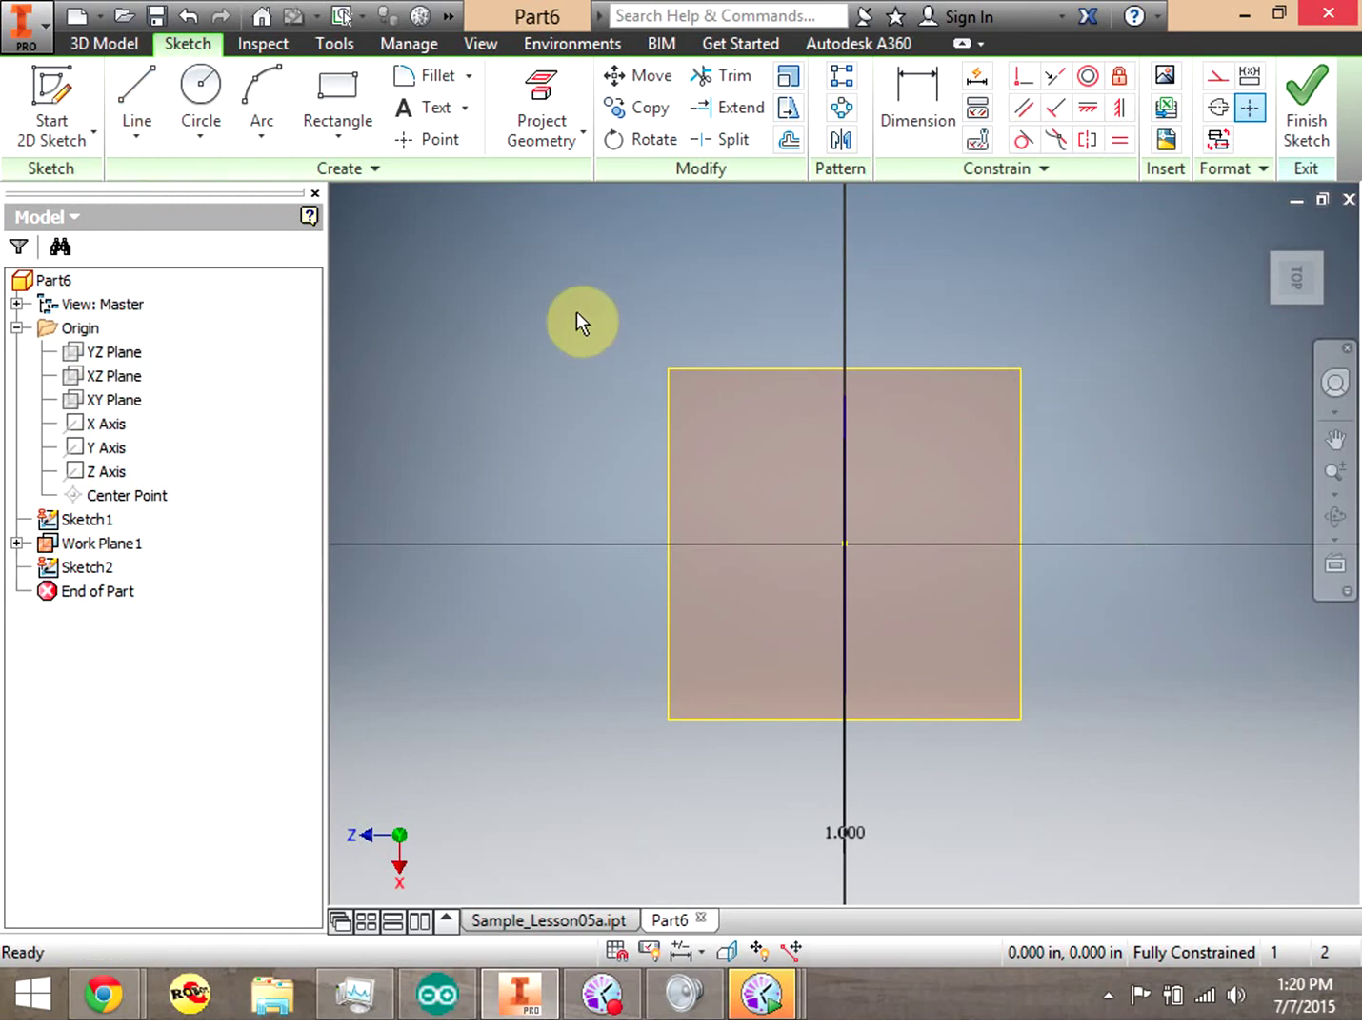
{"action": "left_click", "coordinate": [138, 136]}
{"action": "left_click", "coordinate": [153, 232]}
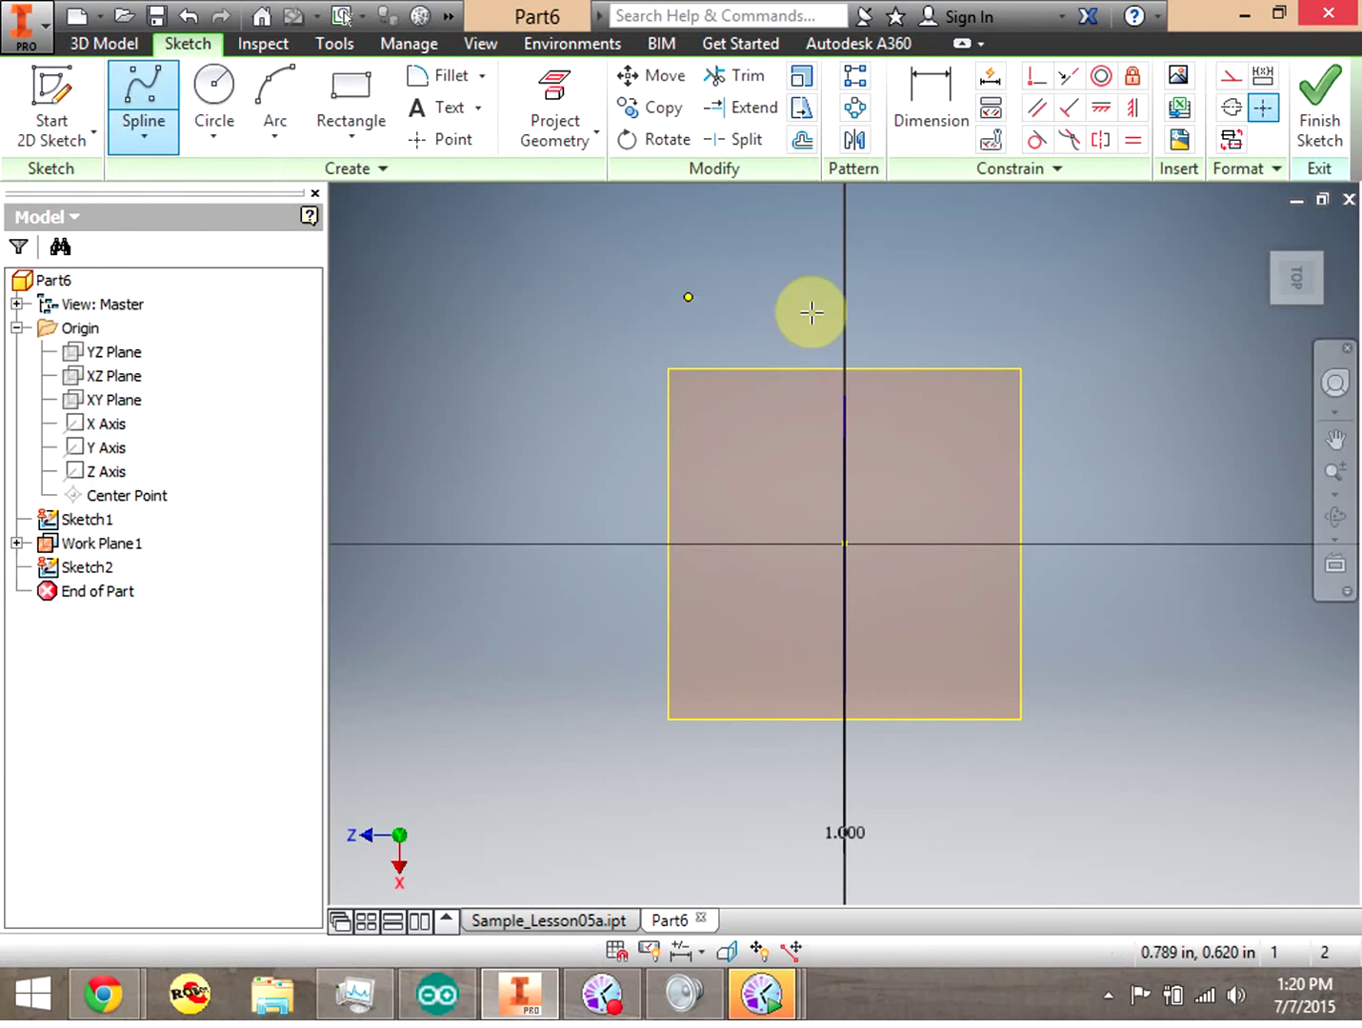
{"action": "left_click", "coordinate": [1090, 529]}
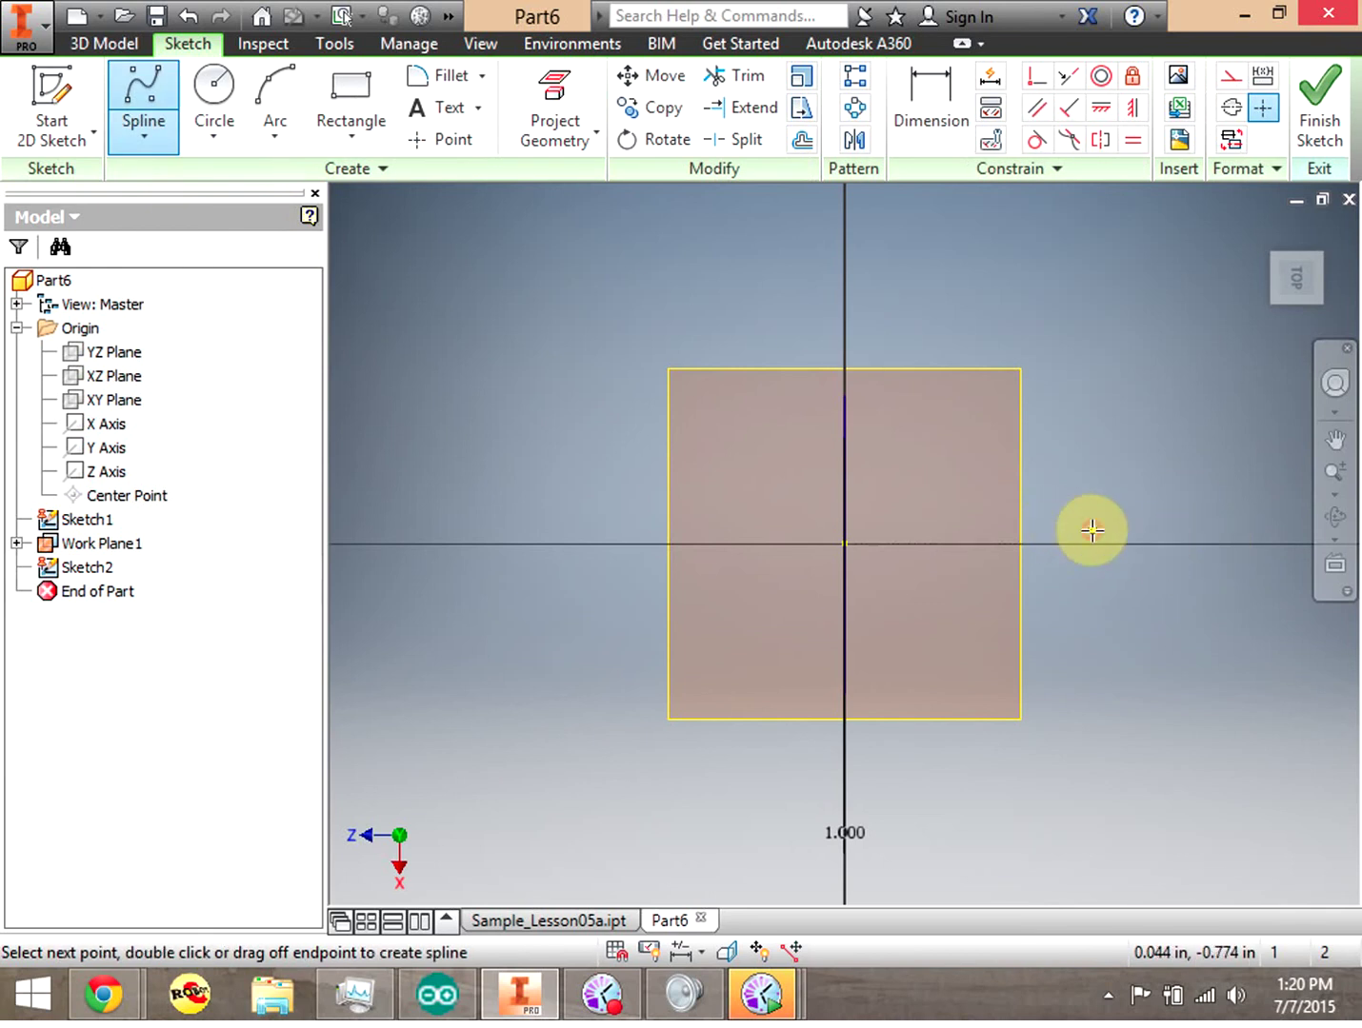
{"action": "left_click", "coordinate": [928, 501]}
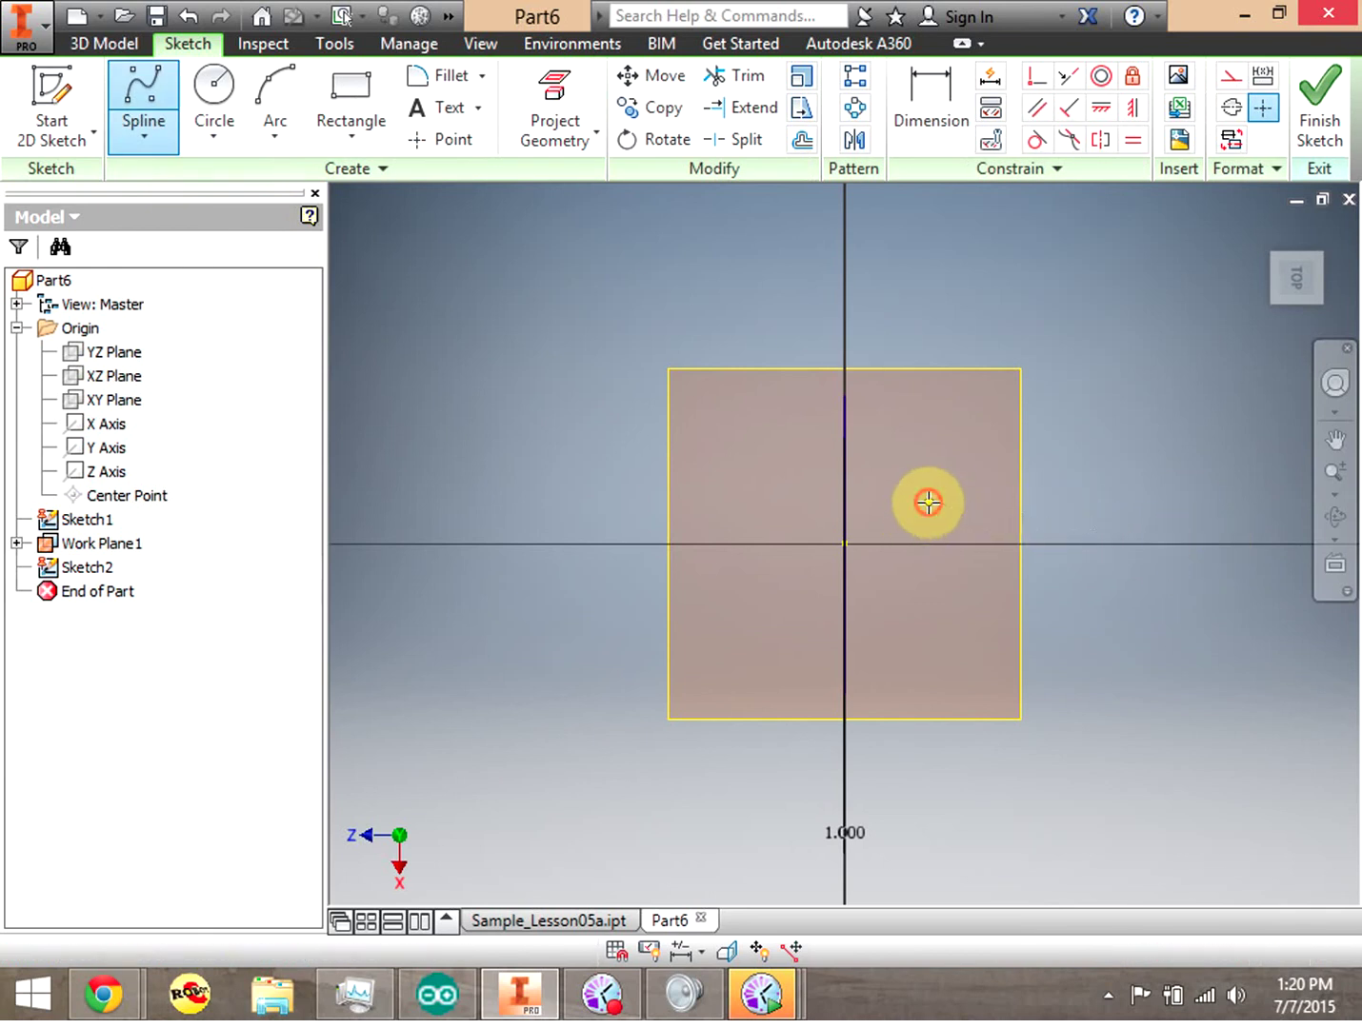
{"action": "left_click", "coordinate": [787, 525]}
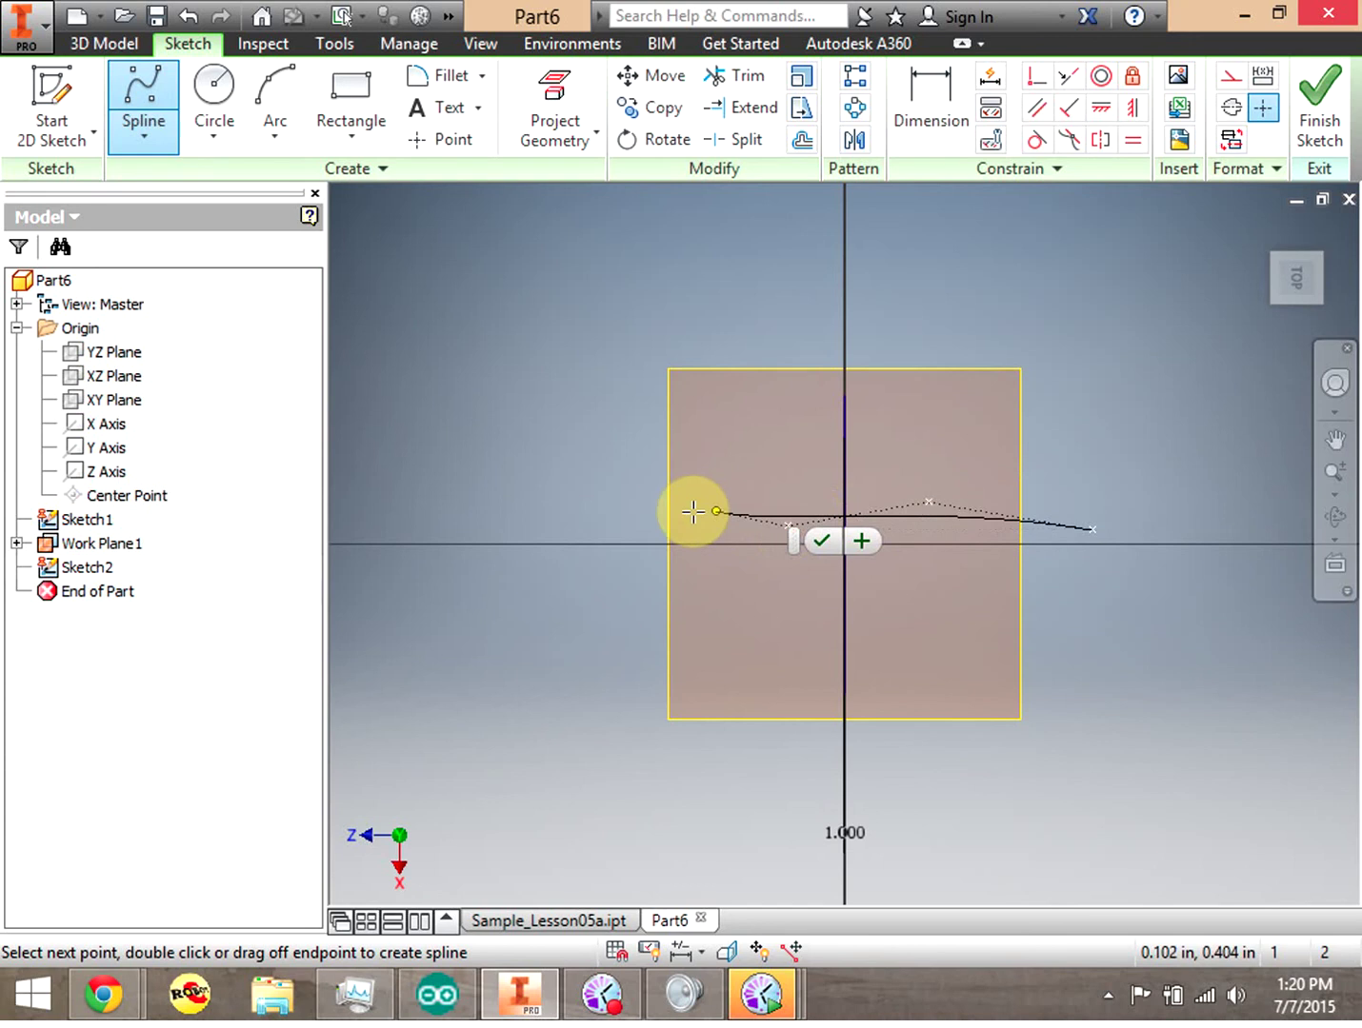
{"action": "left_click", "coordinate": [584, 442]}
{"action": "left_click", "coordinate": [361, 567]}
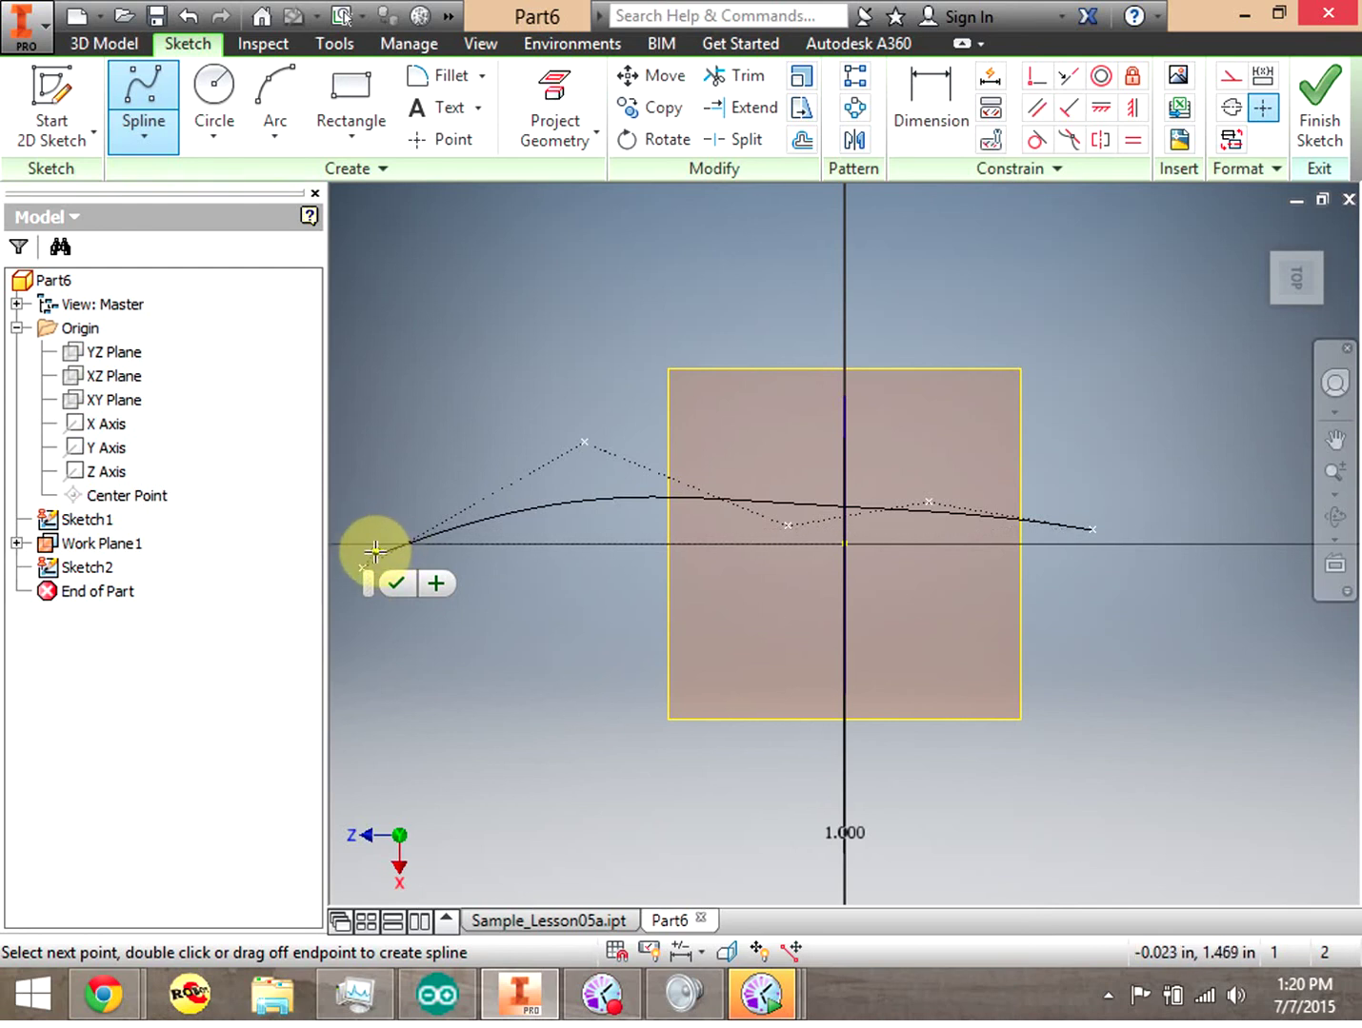
{"action": "left_click", "coordinate": [396, 588]}
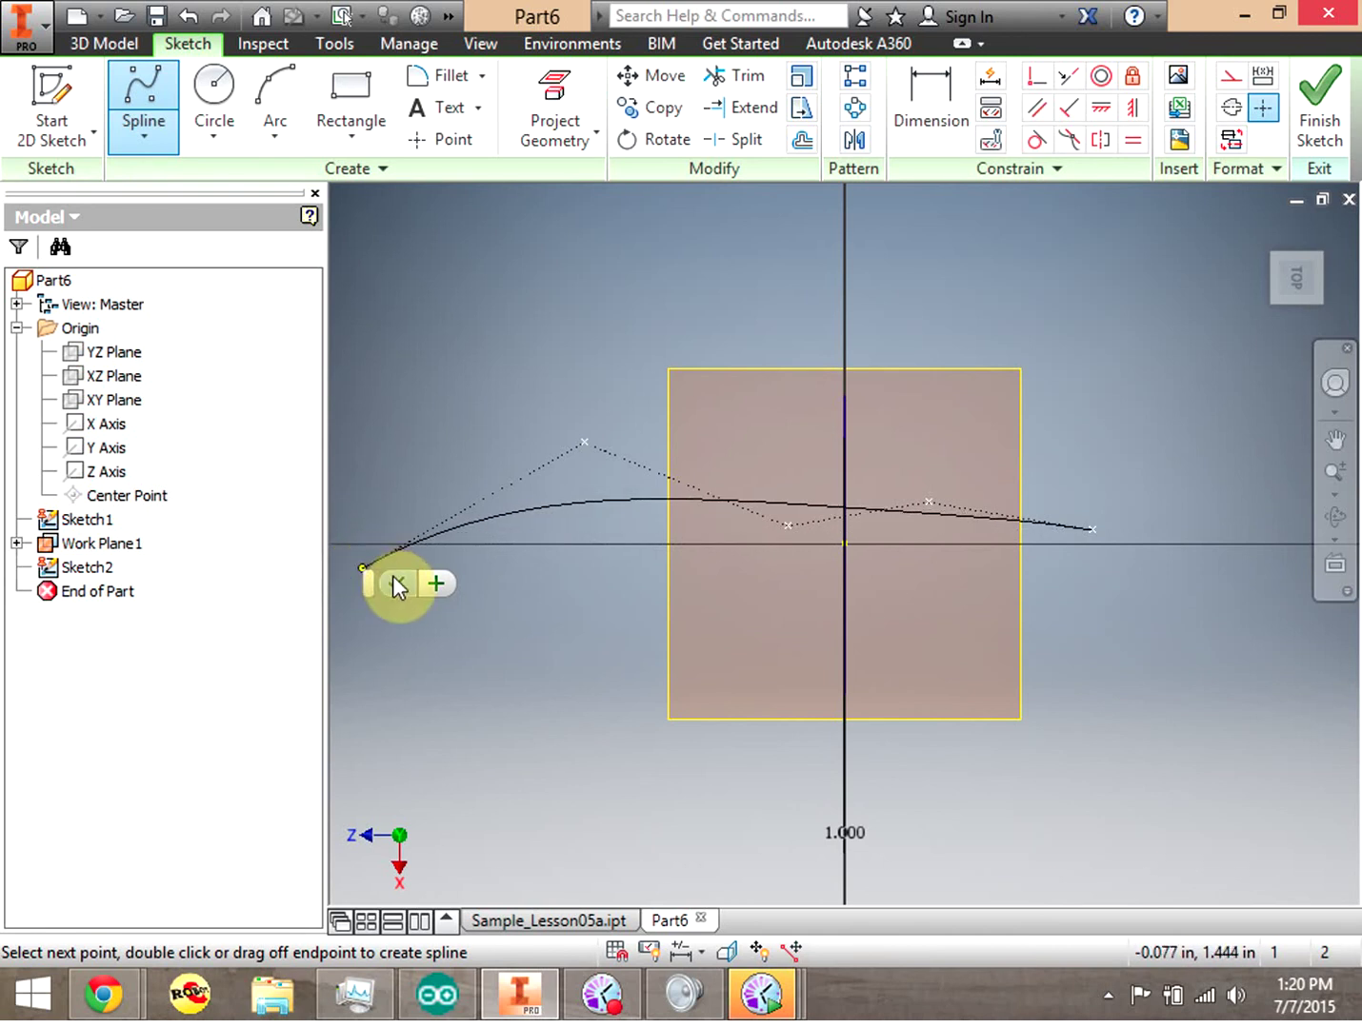
{"action": "left_click", "coordinate": [394, 577]}
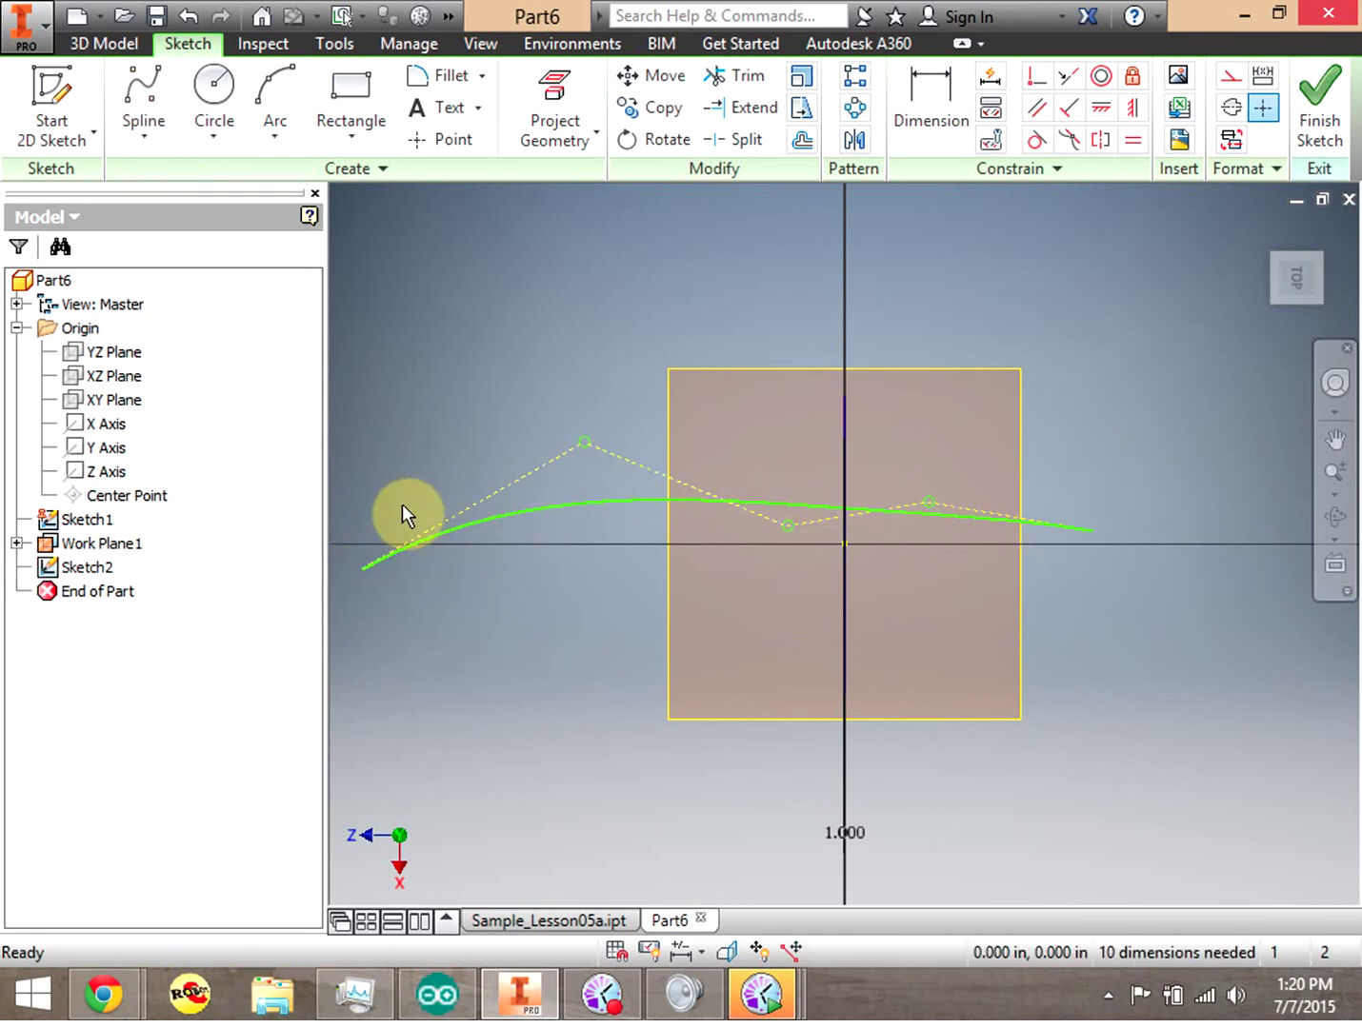
Move the spline's three inner control vertices further apart to make the curve wavier, and finish the sketch
{"action": "left_click_drag", "start_coordinate": [583, 442], "coordinate": [570, 348]}
{"action": "left_click_drag", "start_coordinate": [788, 525], "coordinate": [781, 687]}
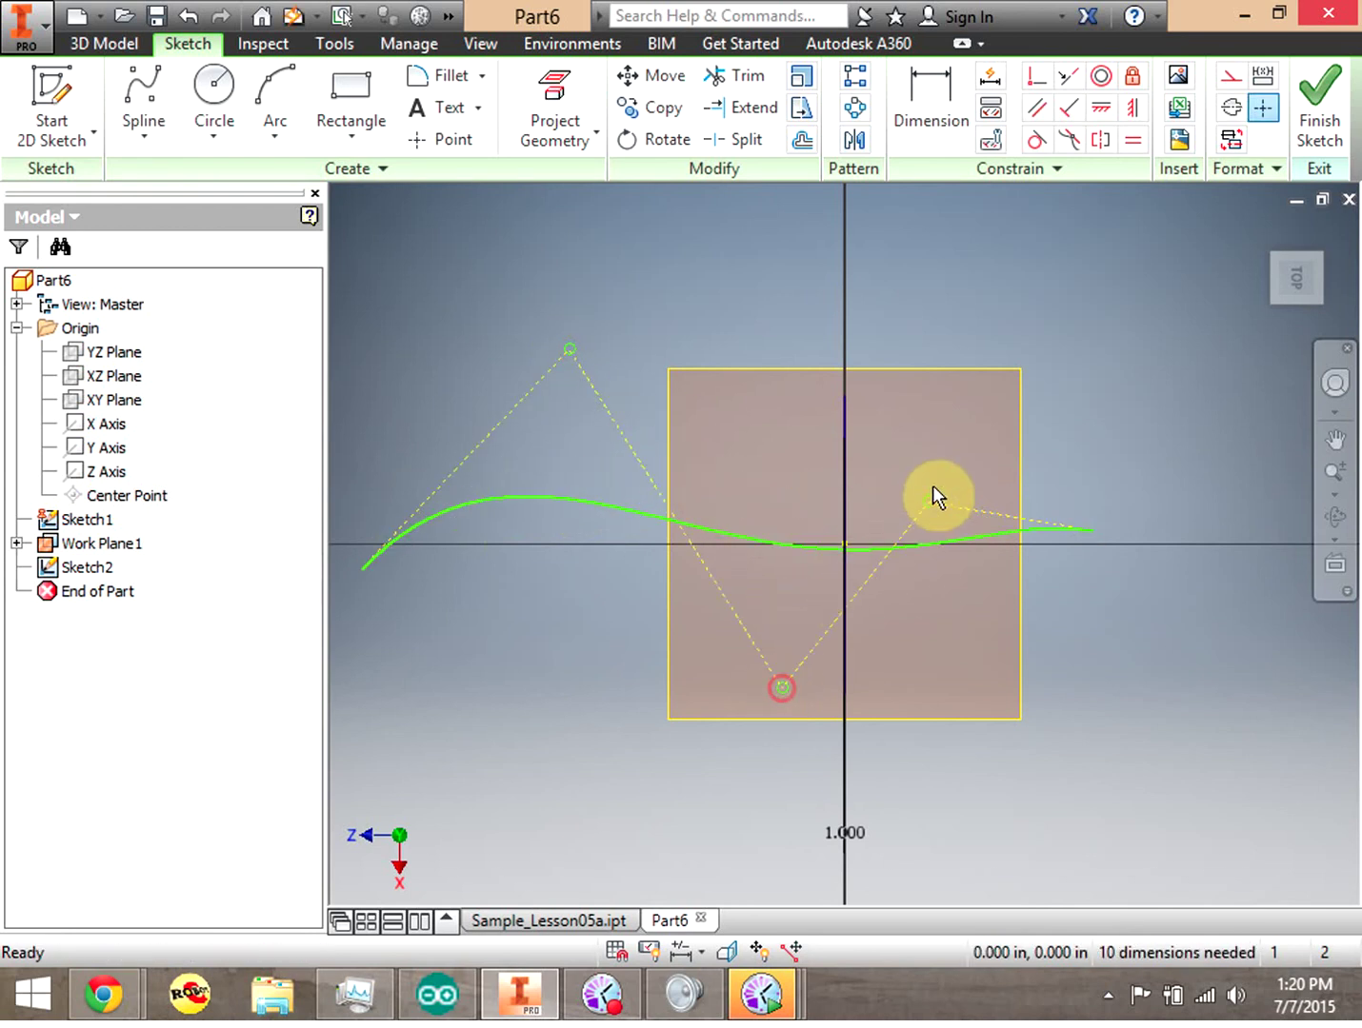
{"action": "left_click_drag", "start_coordinate": [932, 505], "coordinate": [925, 443]}
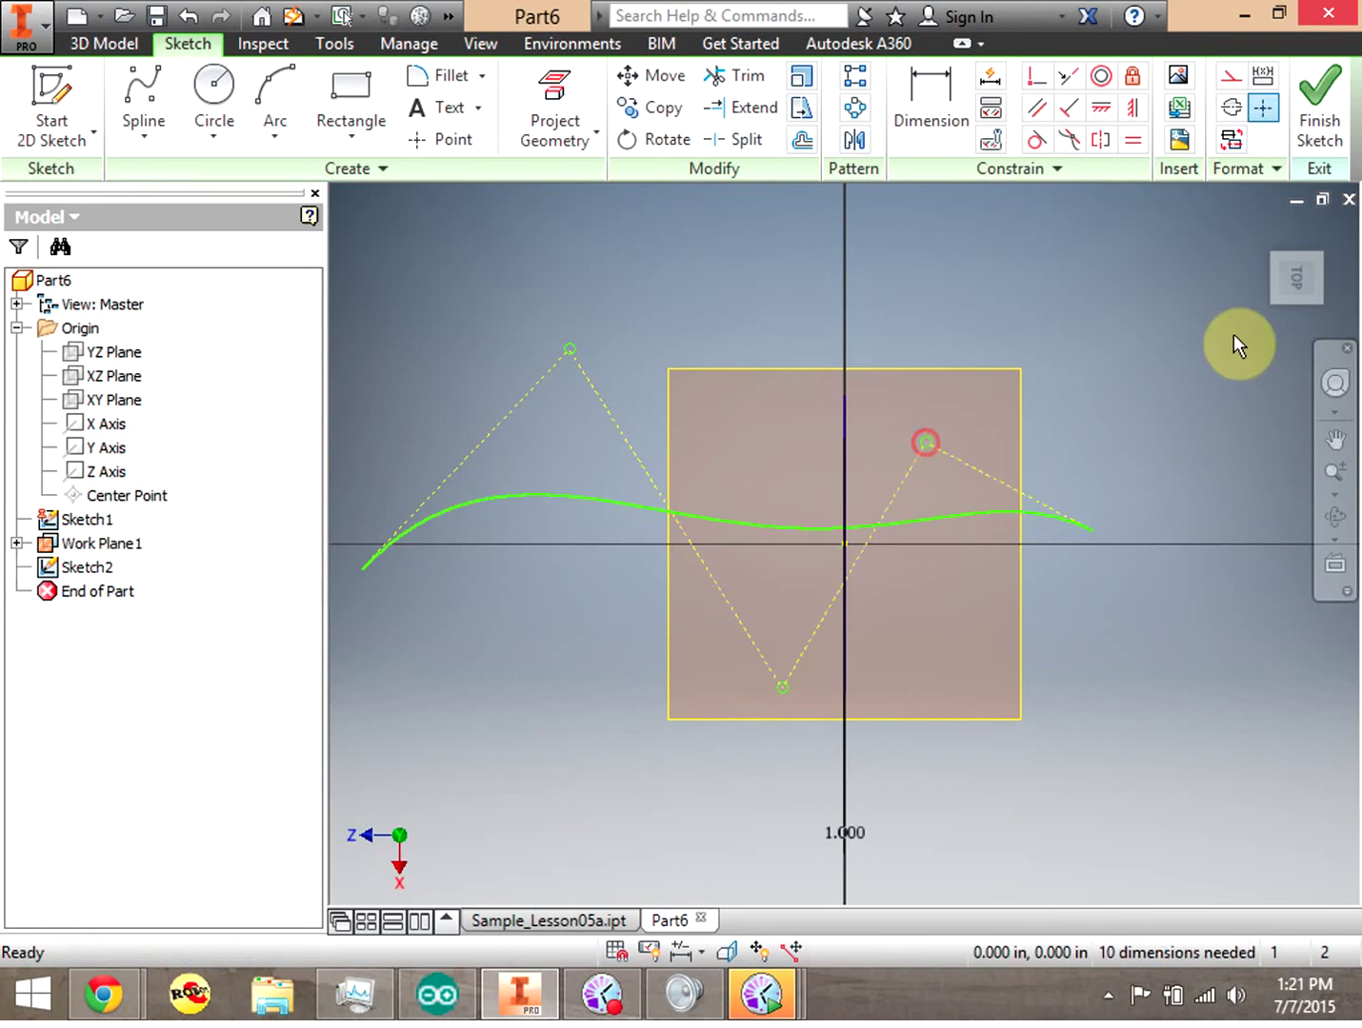
{"action": "left_click", "coordinate": [1320, 105]}
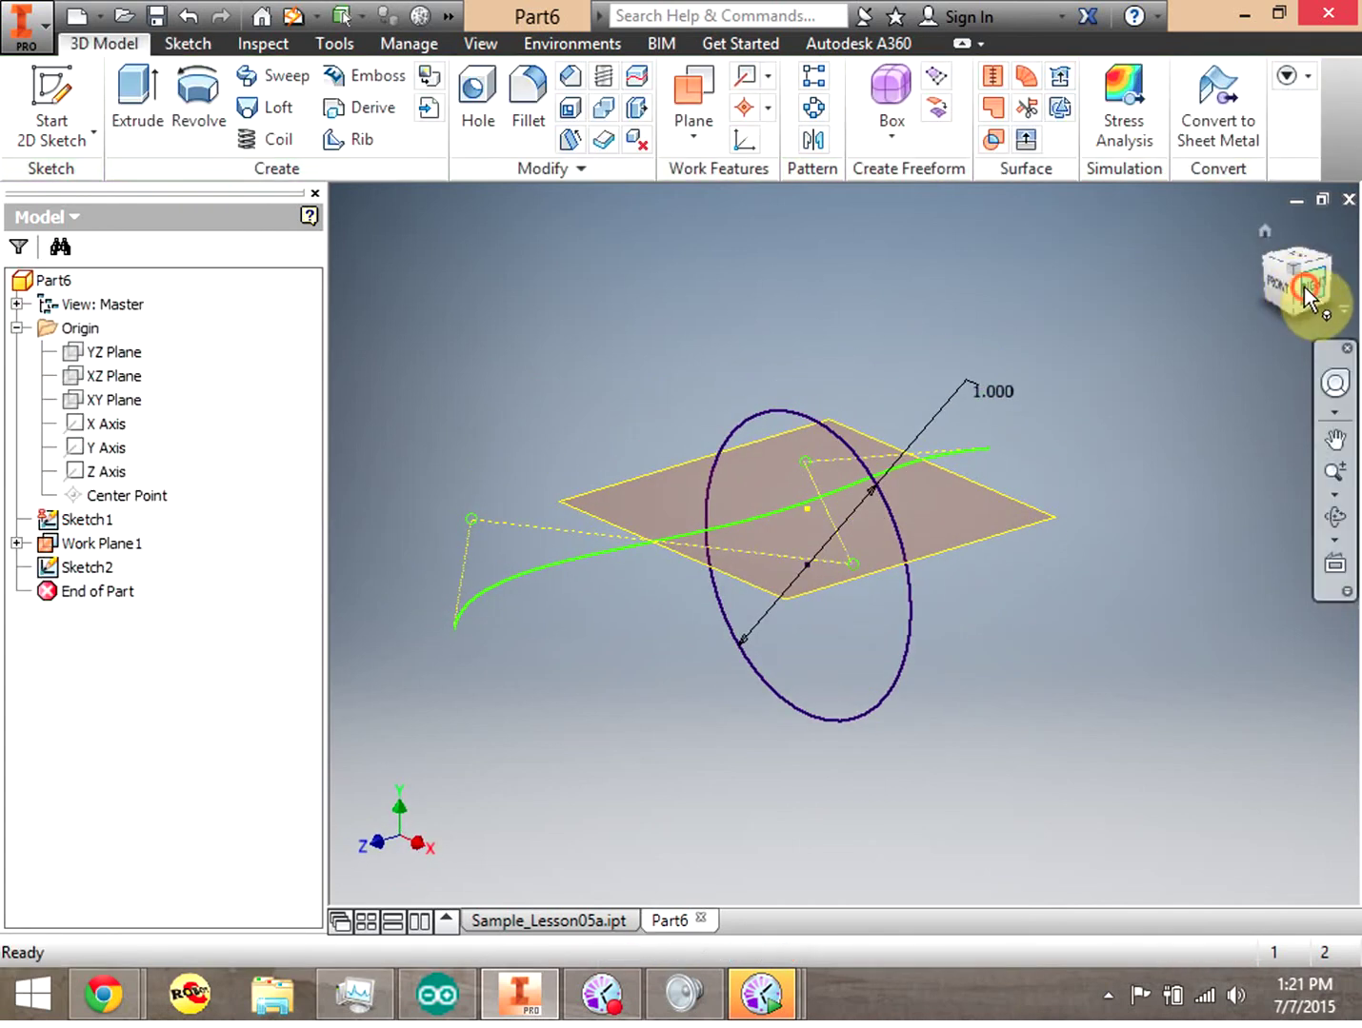
Try to sweep the circle along the spline as a solid, with Path type, Path orientation, 0 taper and 0 twist
{"action": "left_click", "coordinate": [1307, 290]}
{"action": "left_click_drag", "start_coordinate": [1304, 289], "coordinate": [1326, 324]}
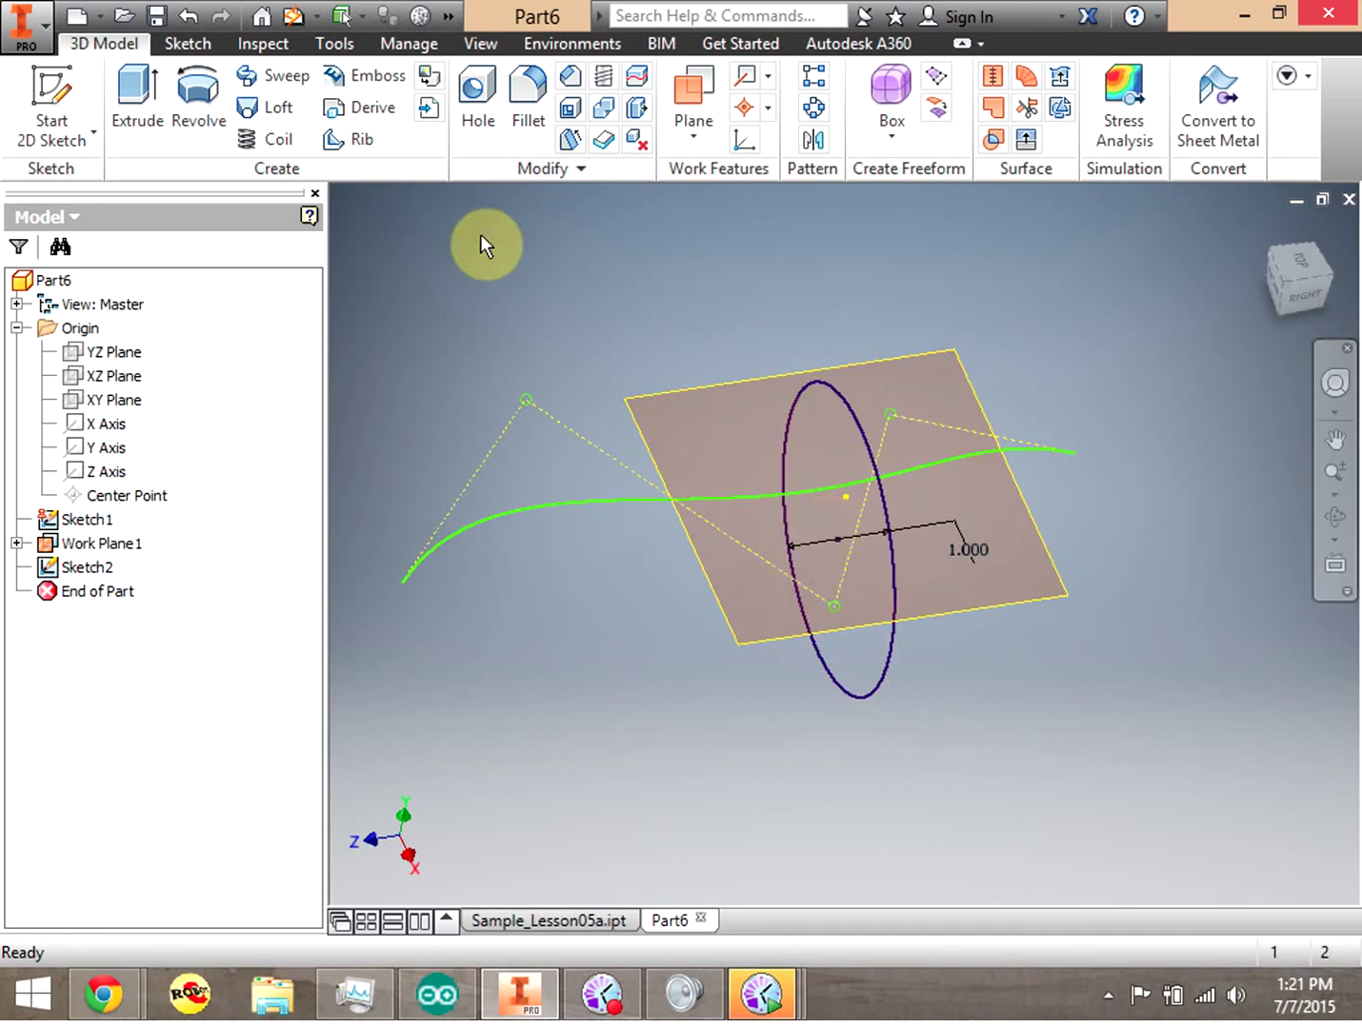
{"action": "left_click", "coordinate": [276, 95]}
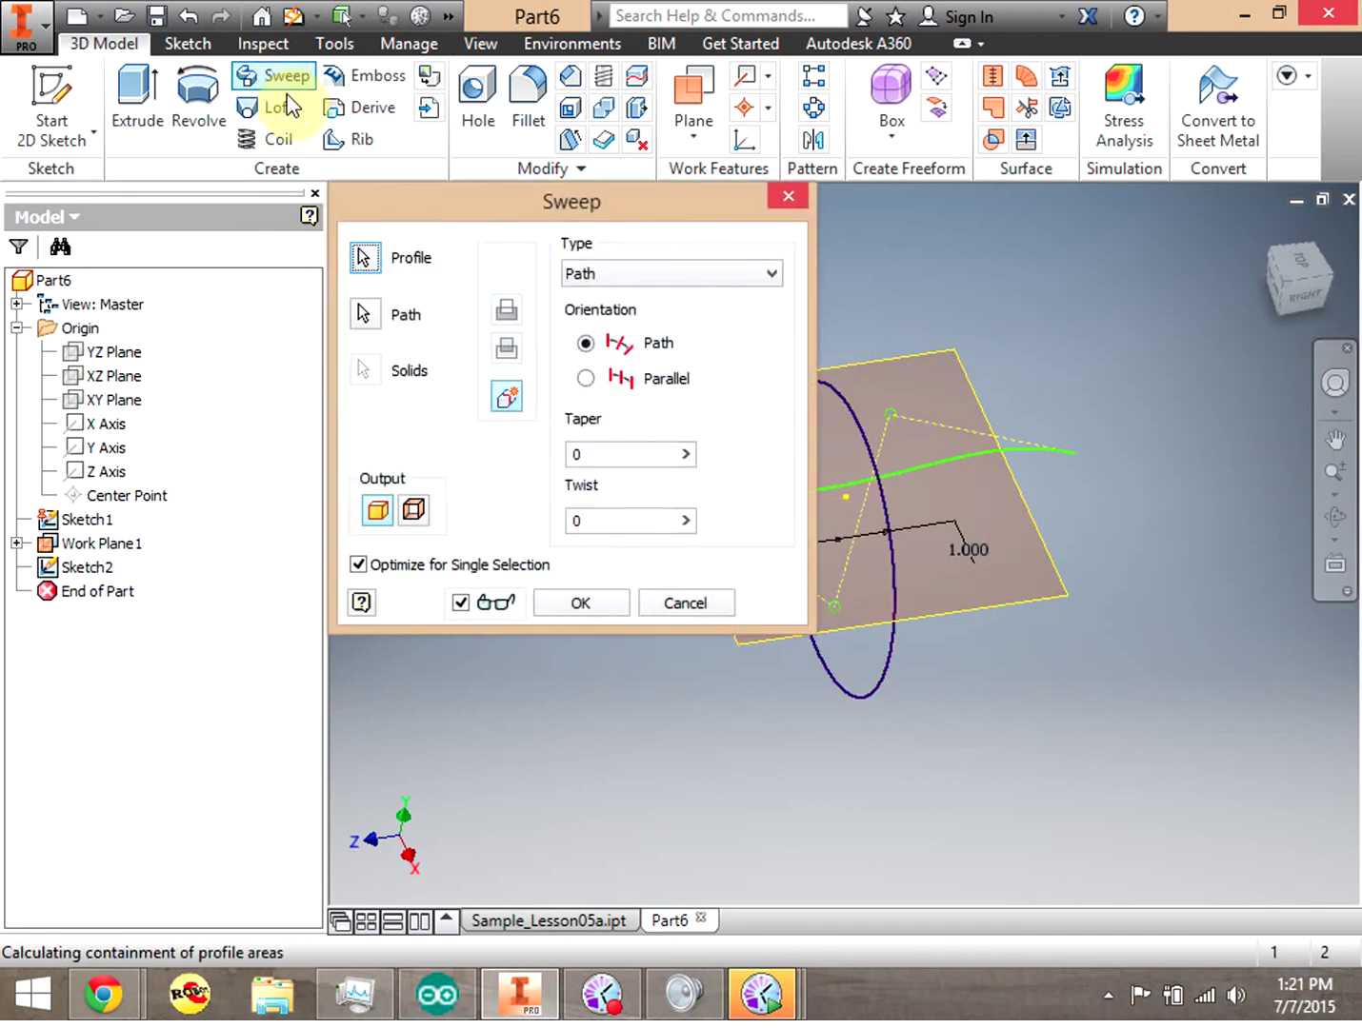
{"action": "left_click_drag", "start_coordinate": [553, 202], "coordinate": [244, 183]}
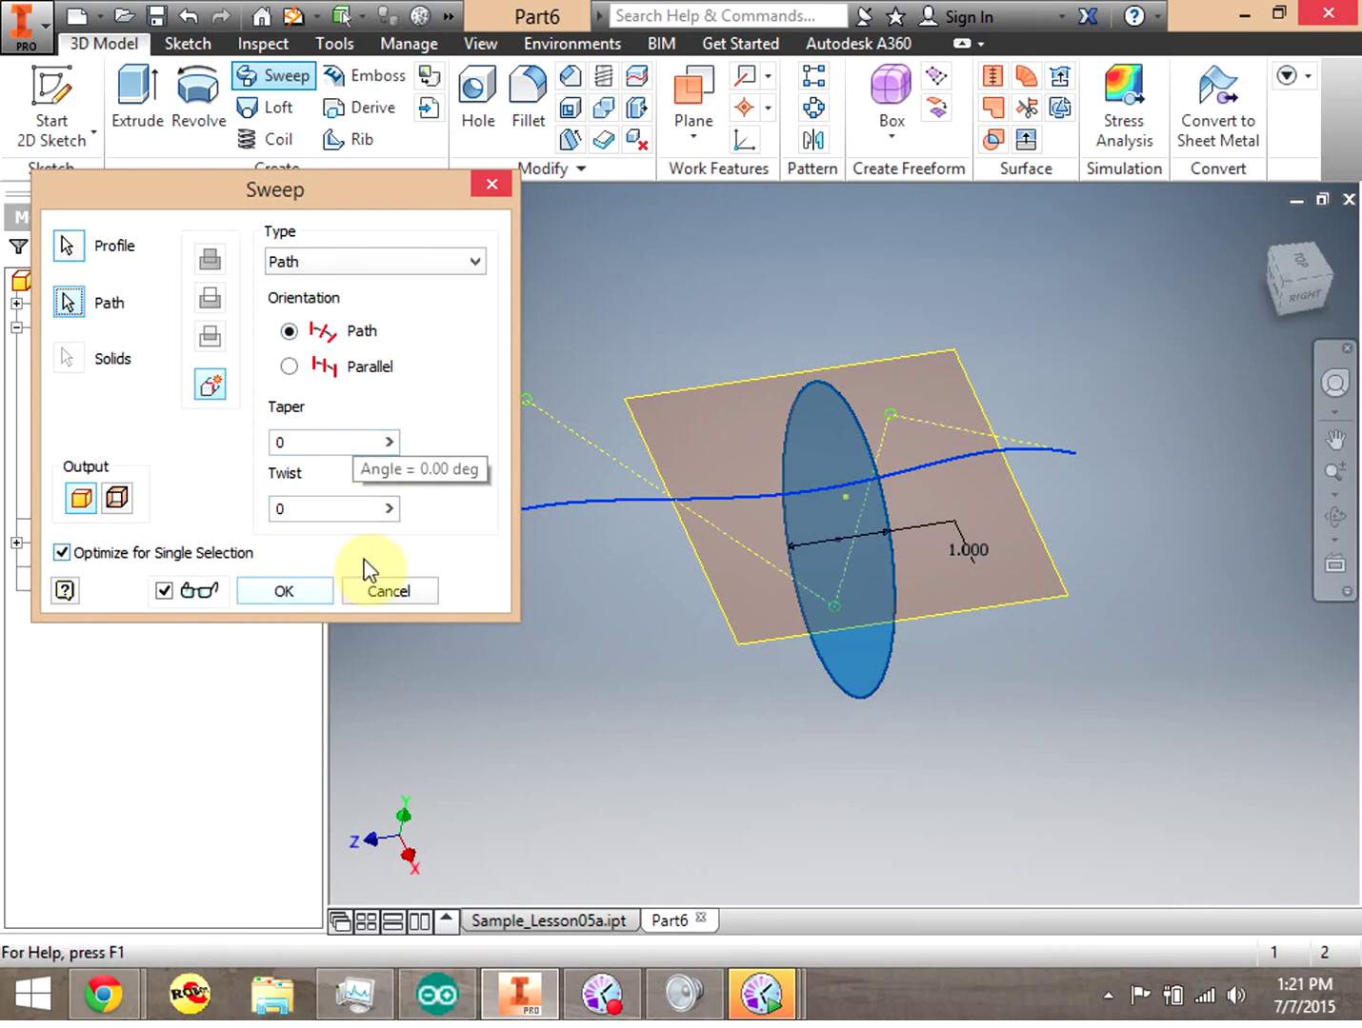
{"action": "left_click", "coordinate": [279, 595]}
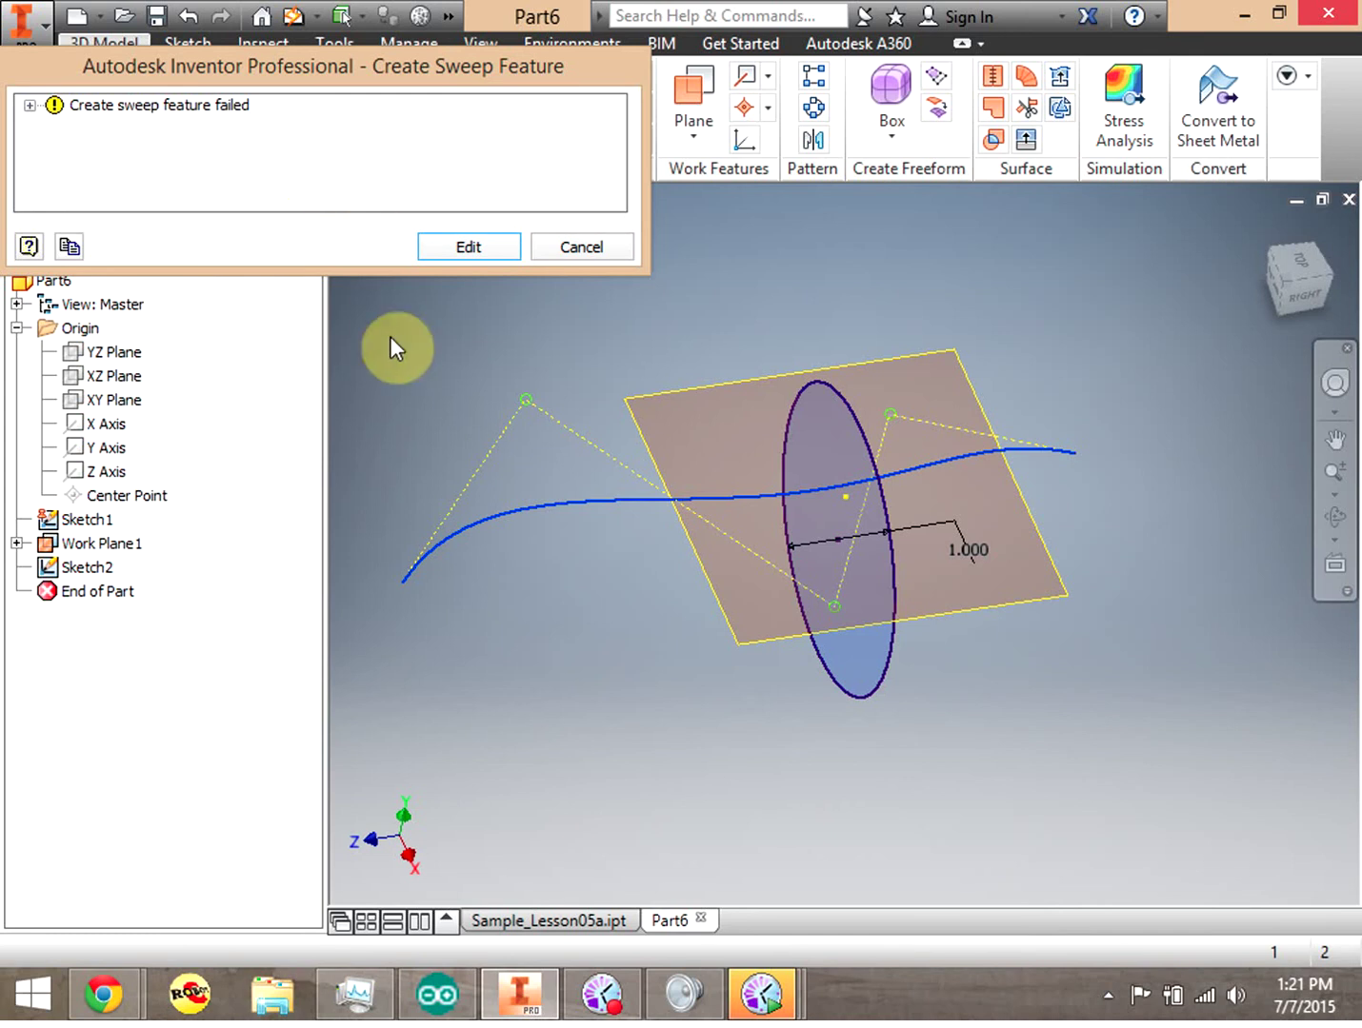
{"action": "left_click_drag", "start_coordinate": [317, 29], "coordinate": [360, 130]}
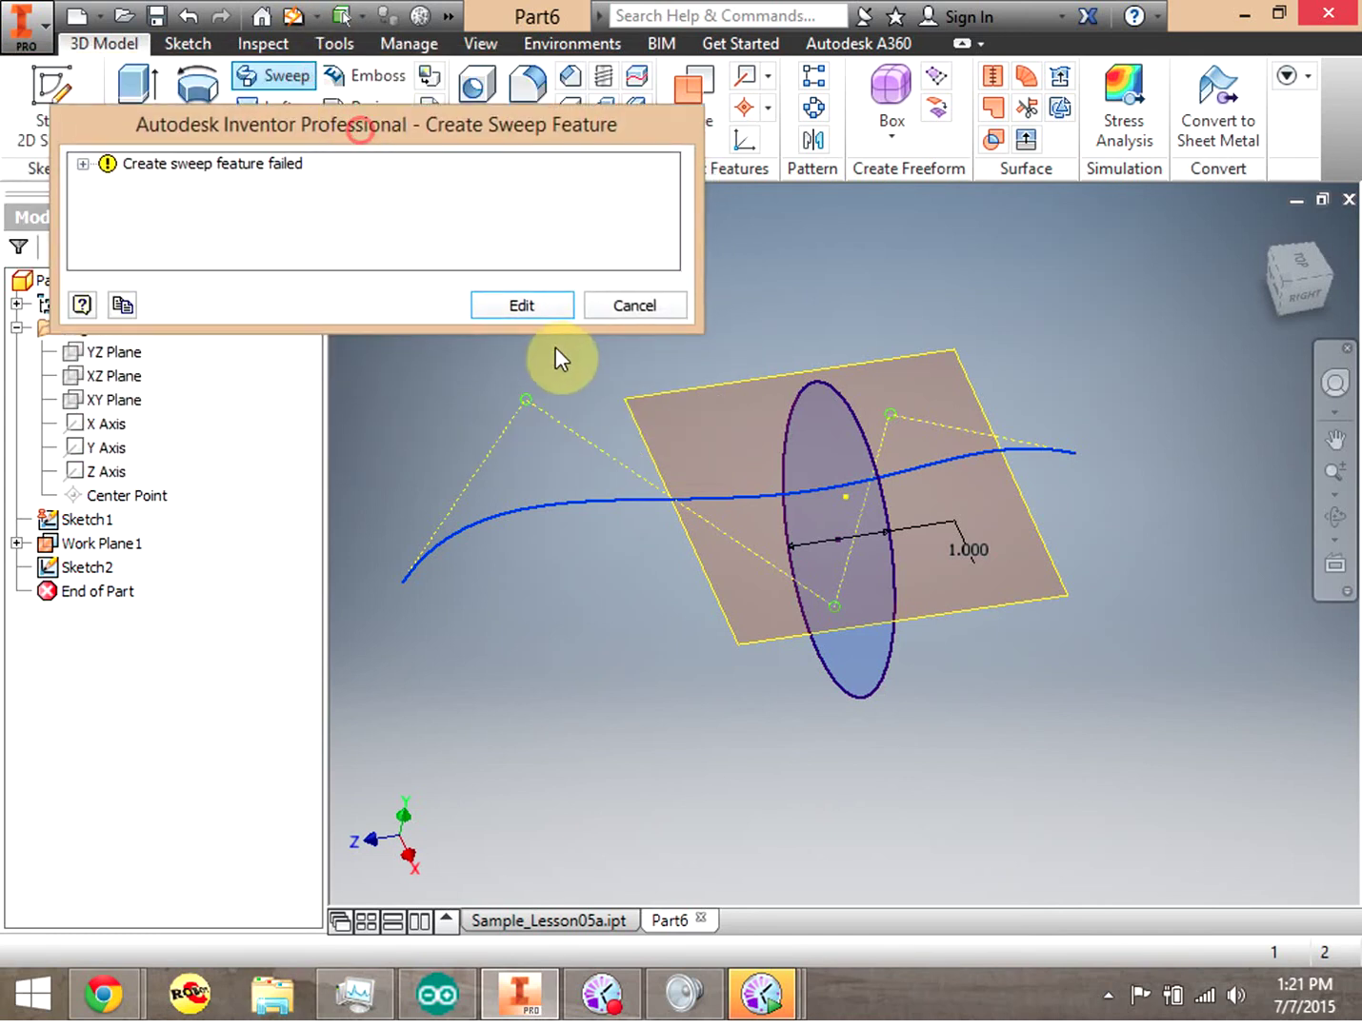
{"action": "left_click", "coordinate": [648, 312]}
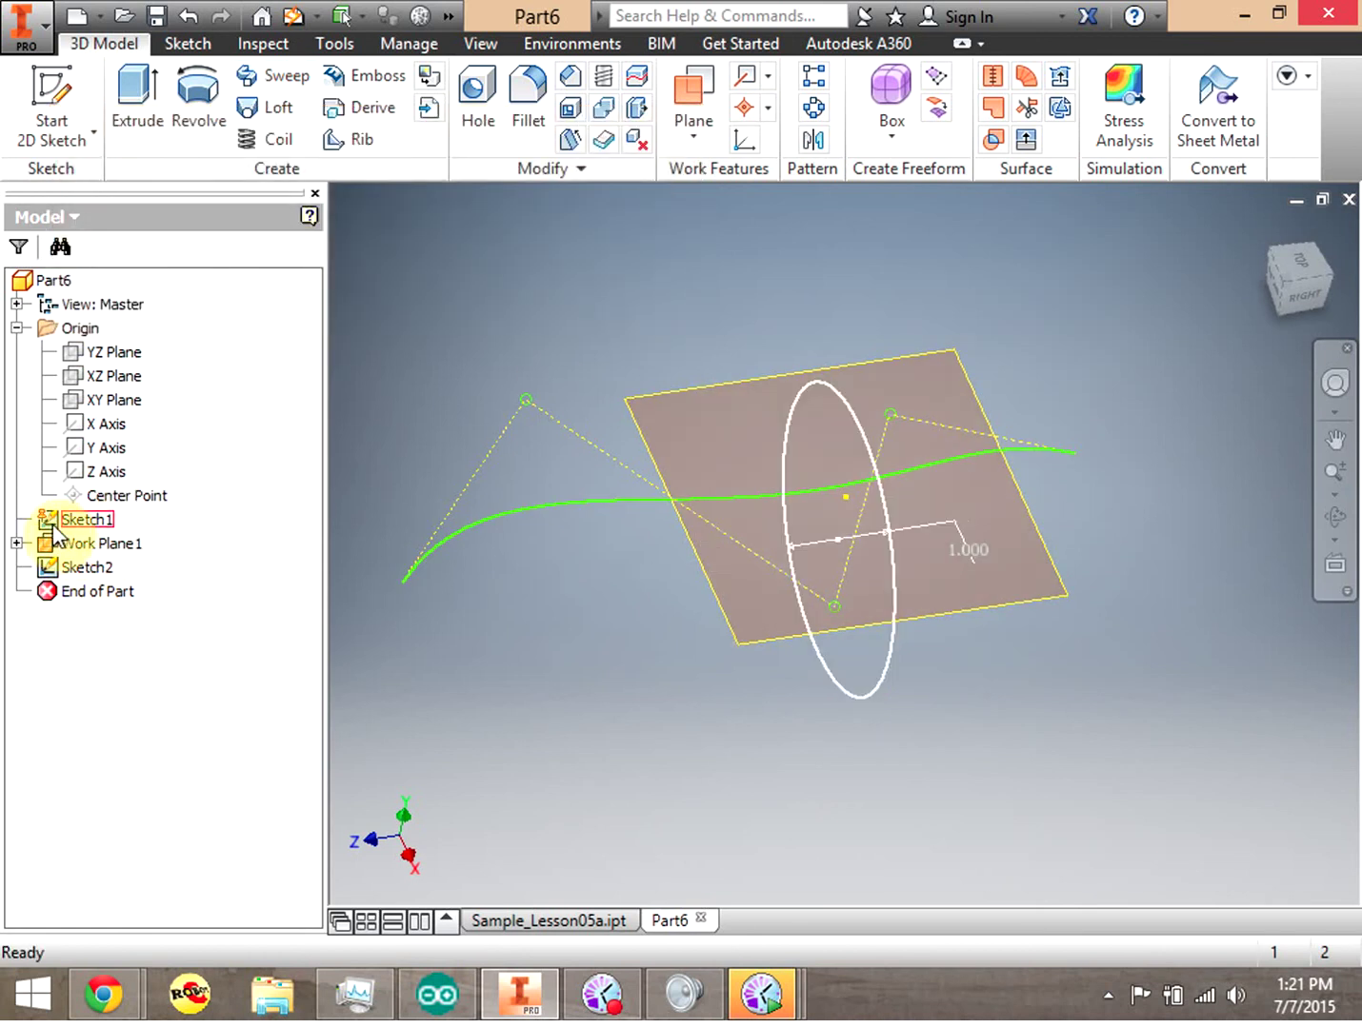
{"action": "left_click", "coordinate": [442, 547]}
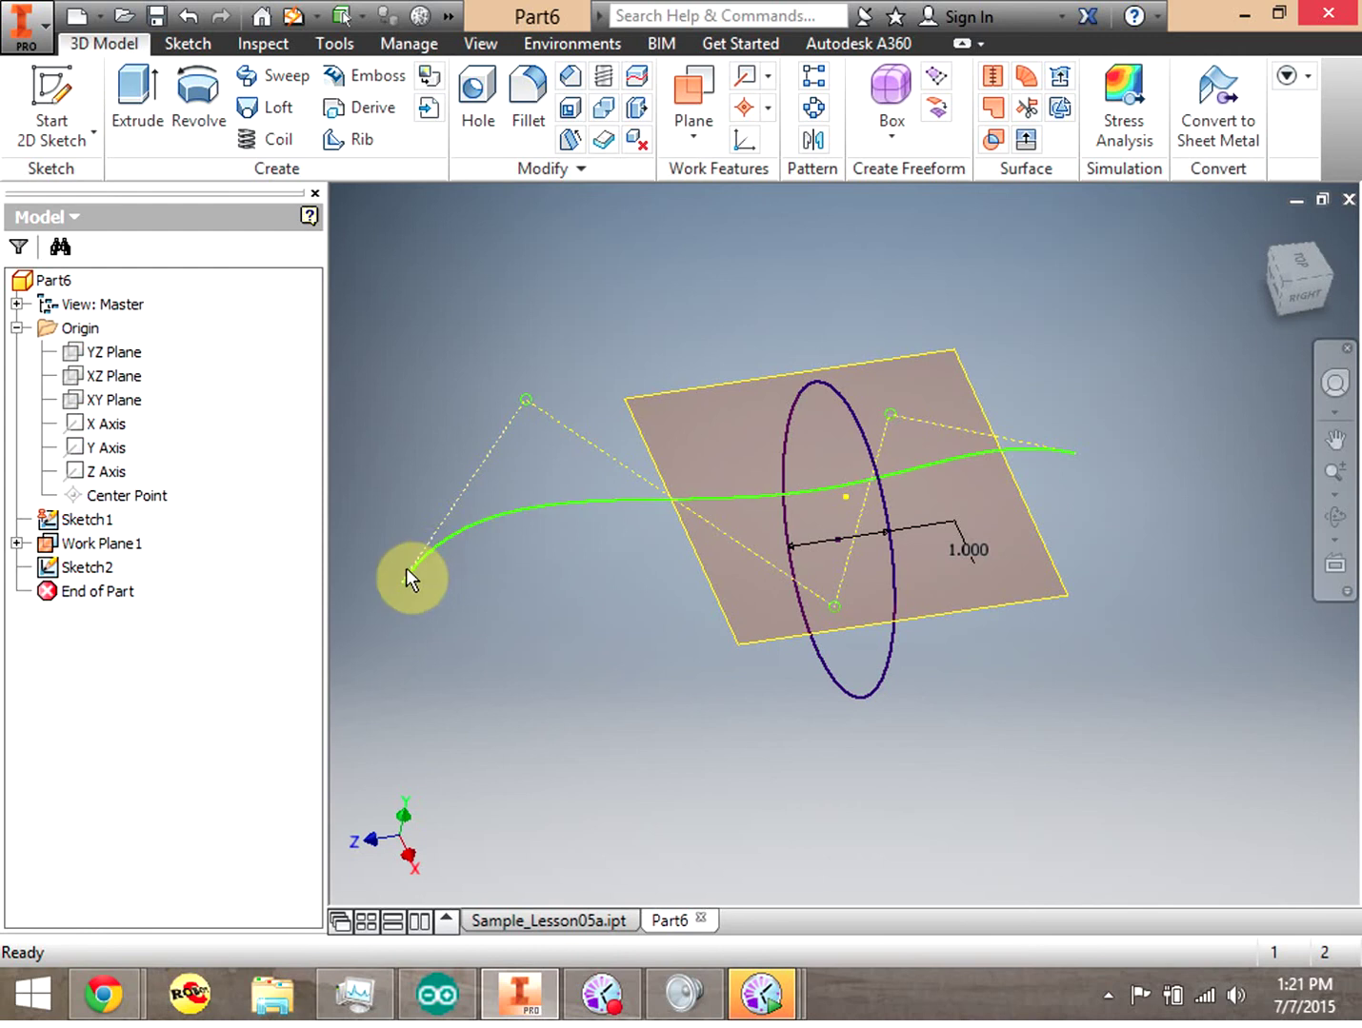
Reopen the circle profile sketch, set the circle's diameter to .5 in, and finish the sketch
{"action": "double_click", "coordinate": [45, 519]}
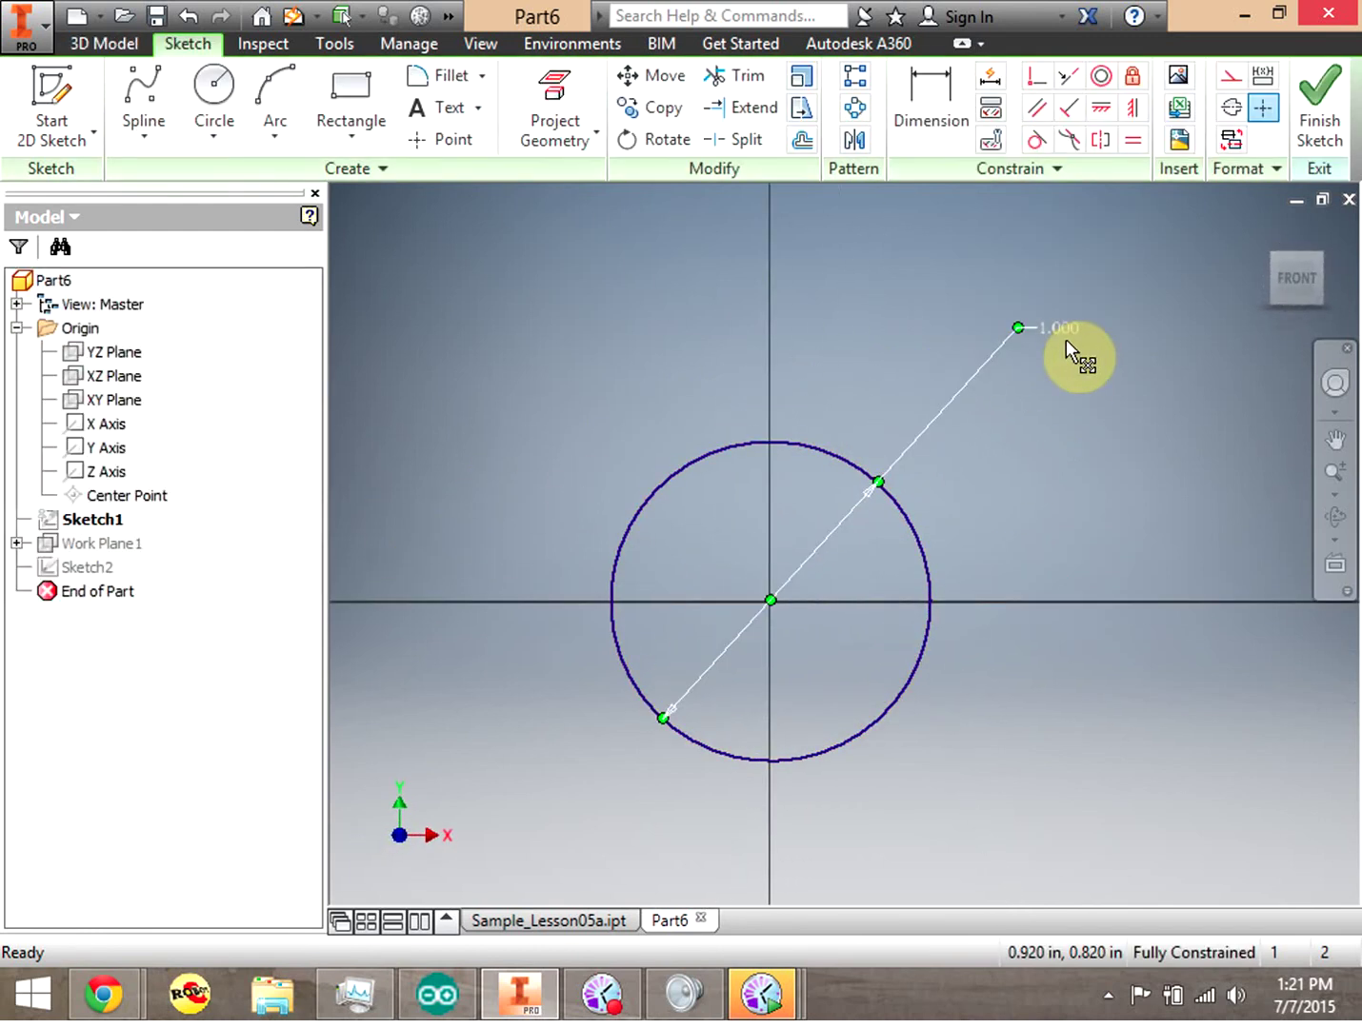
{"action": "double_click", "coordinate": [1053, 327]}
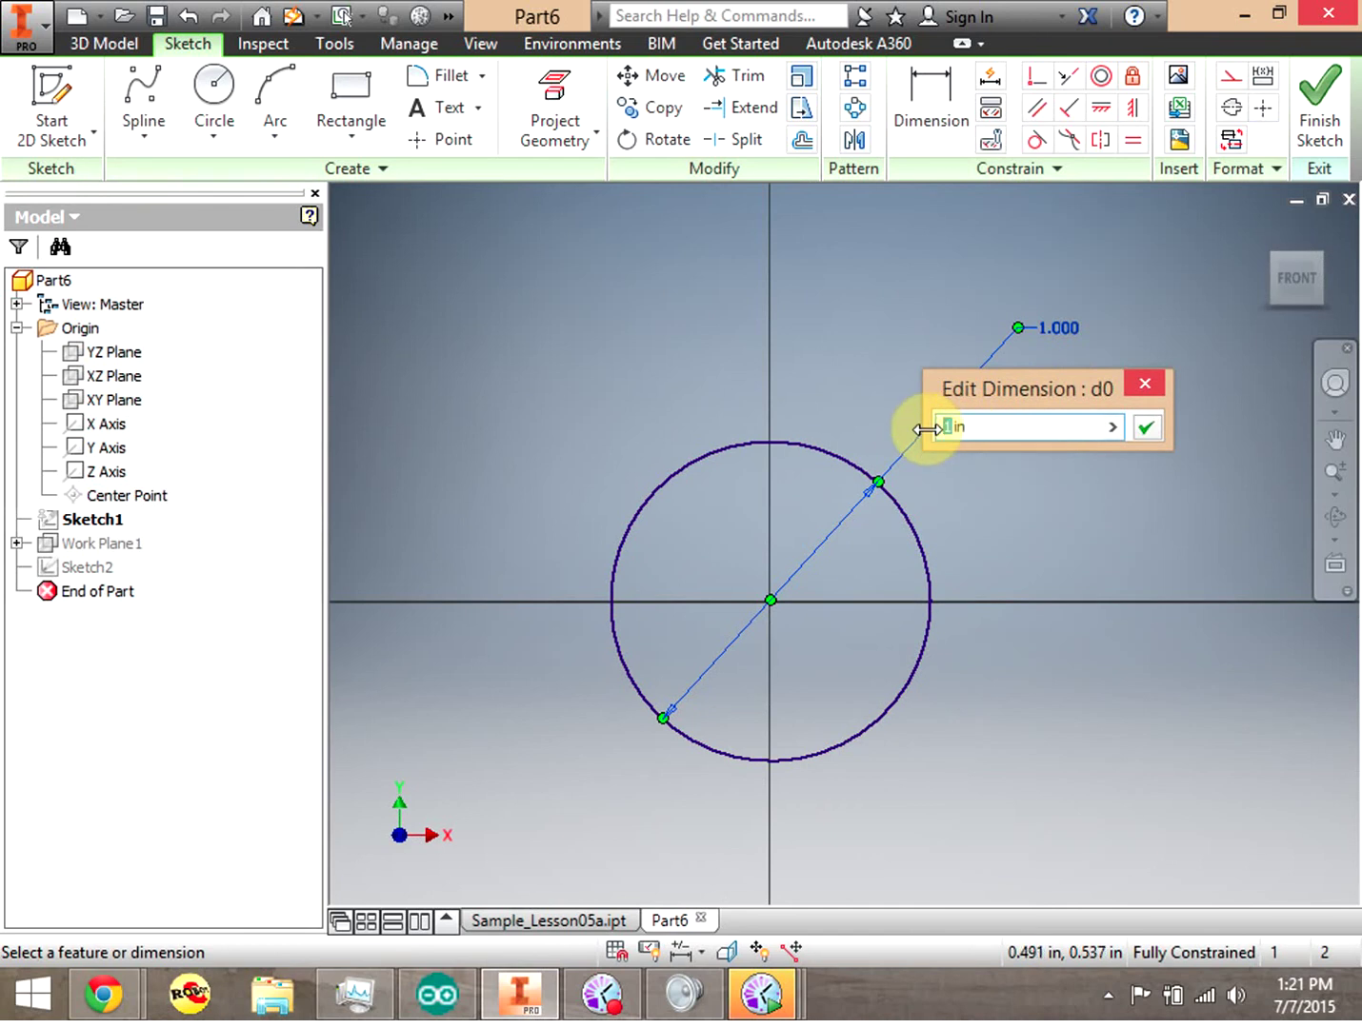
{"action": "type", "text": ".5"}
{"action": "left_click", "coordinate": [1147, 428]}
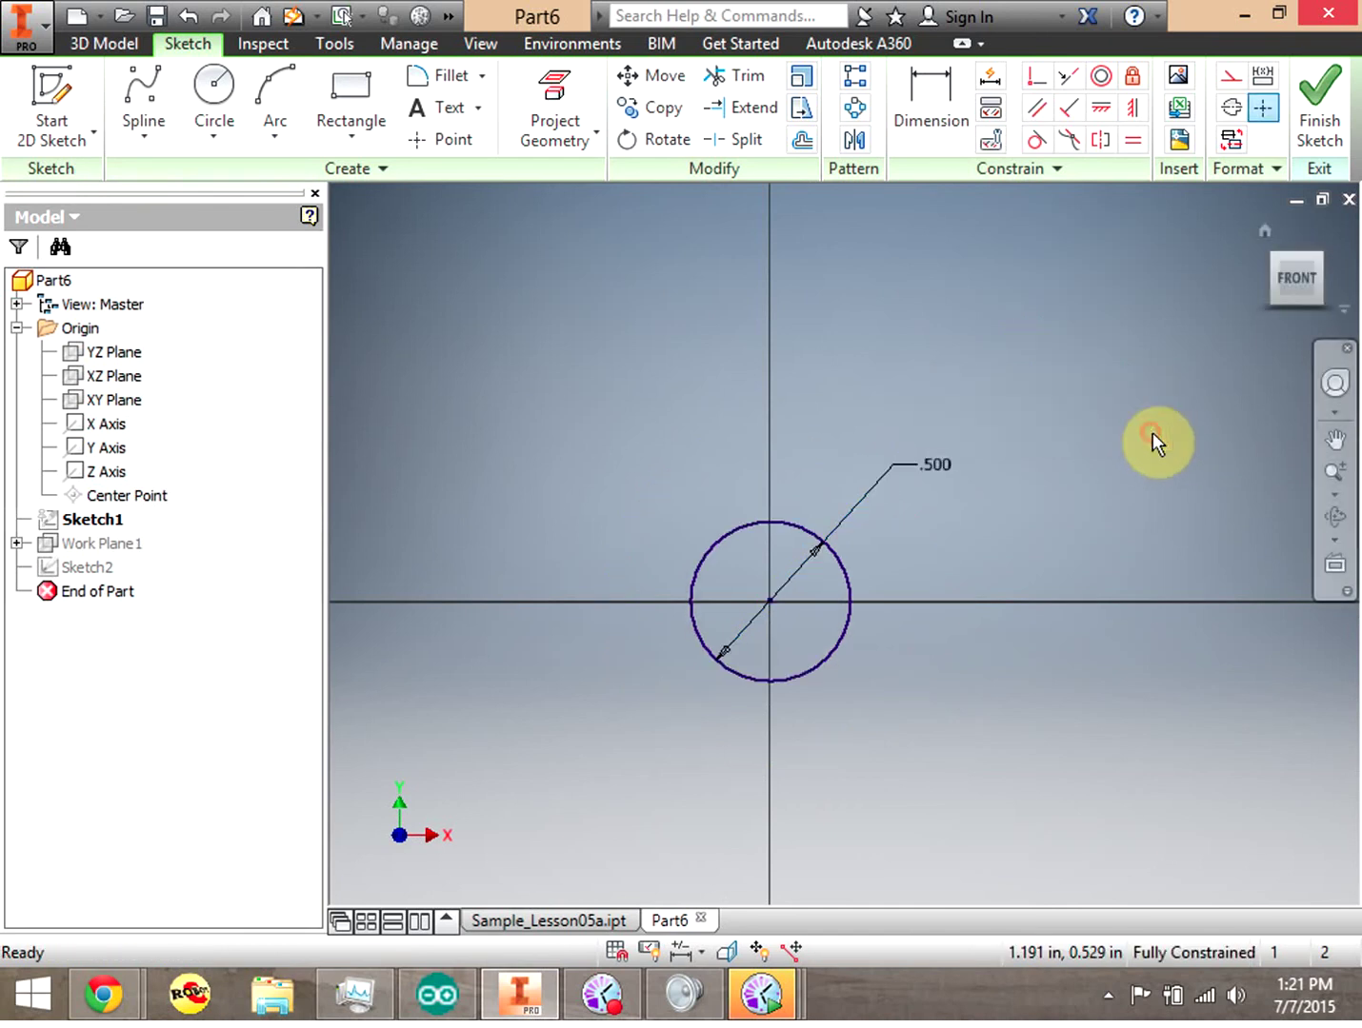
{"action": "left_click", "coordinate": [1340, 91]}
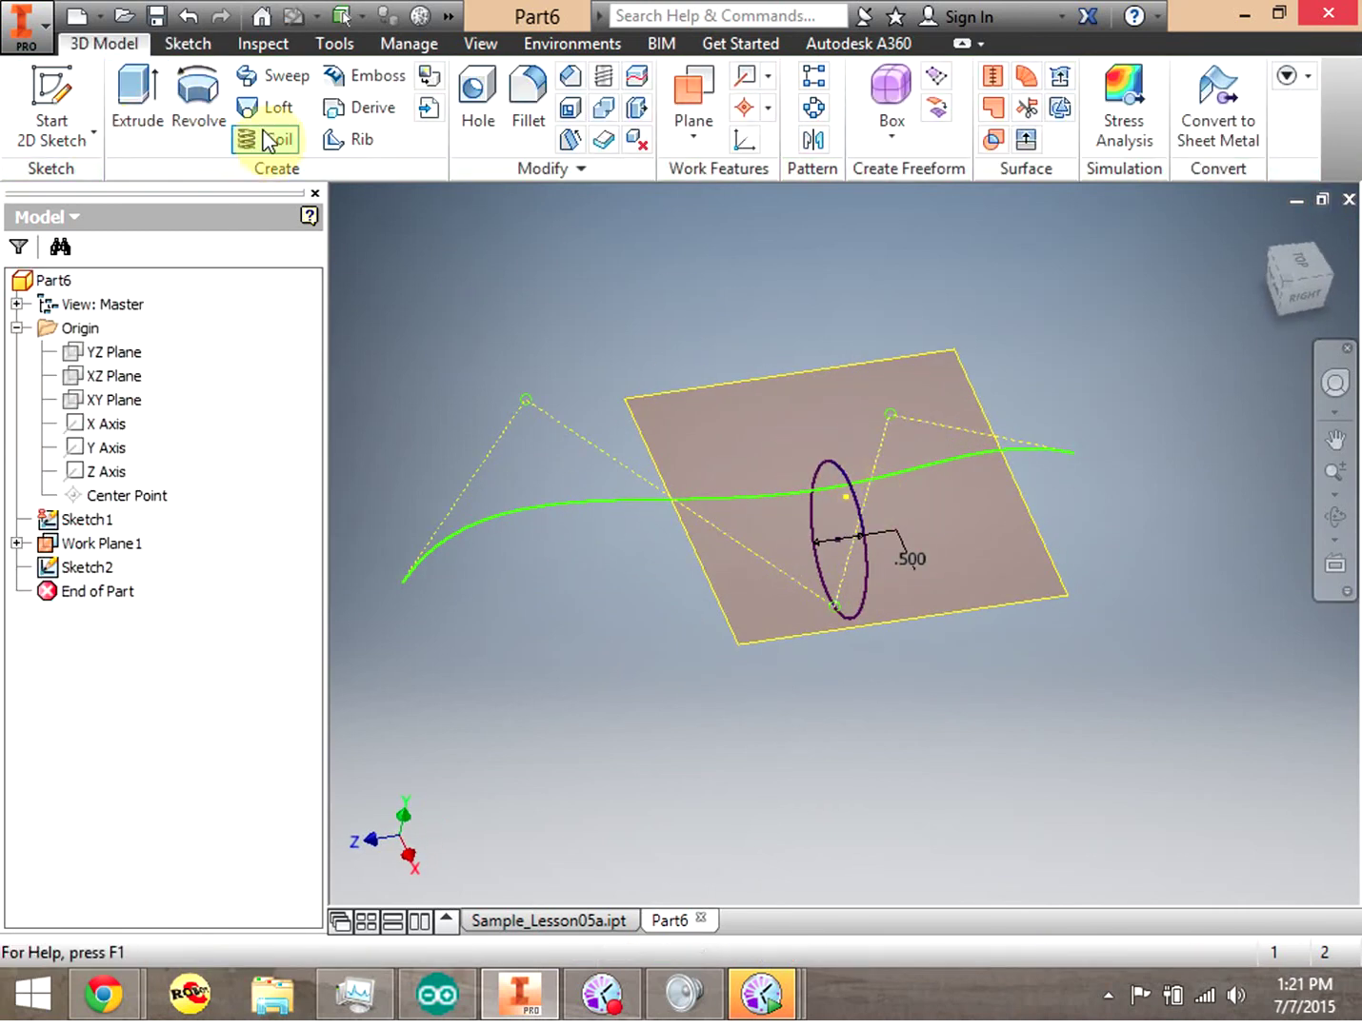
Set up a solid sweep of the circle along the spline with Path type, Path orientation and a twist of 90
{"action": "left_click", "coordinate": [286, 75]}
{"action": "left_click", "coordinate": [657, 498]}
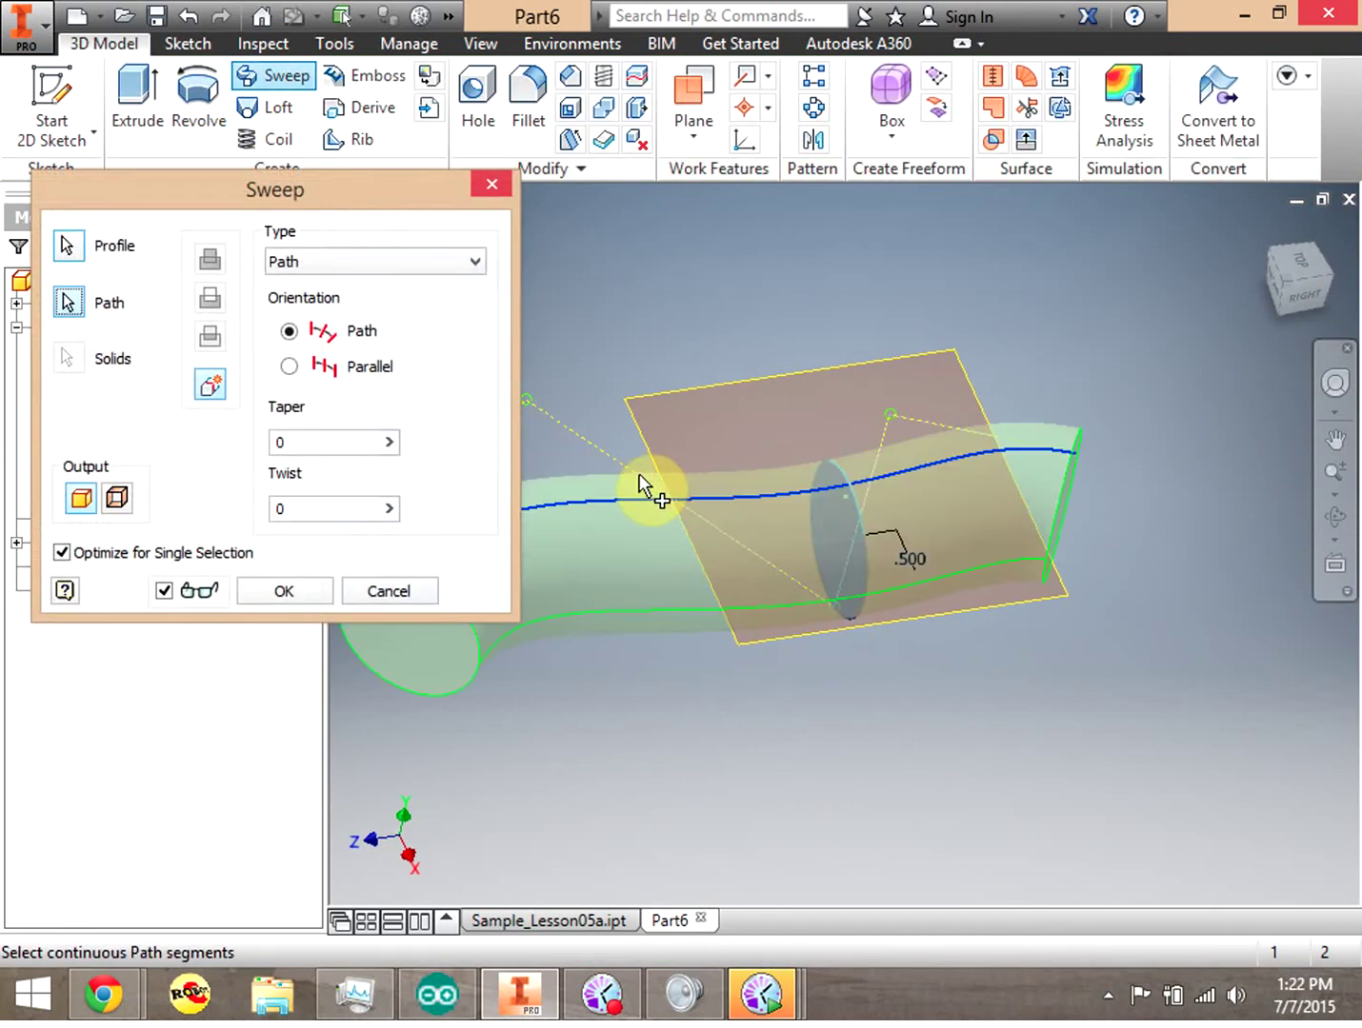
{"action": "left_click_drag", "start_coordinate": [346, 188], "coordinate": [322, 73]}
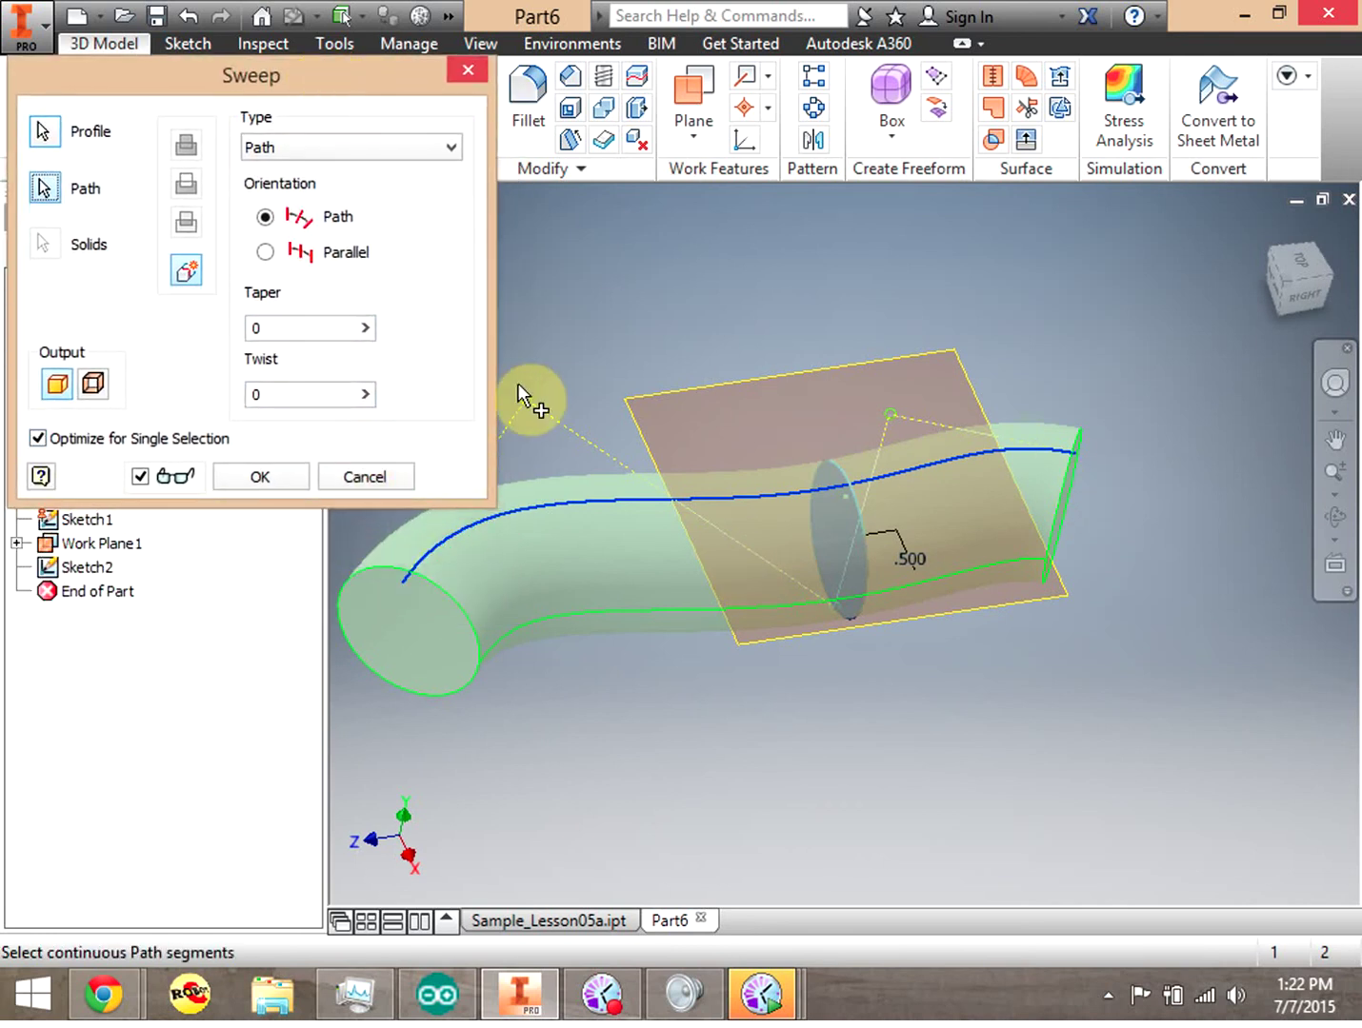
{"action": "left_click", "coordinate": [363, 400]}
{"action": "left_click", "coordinate": [257, 394]}
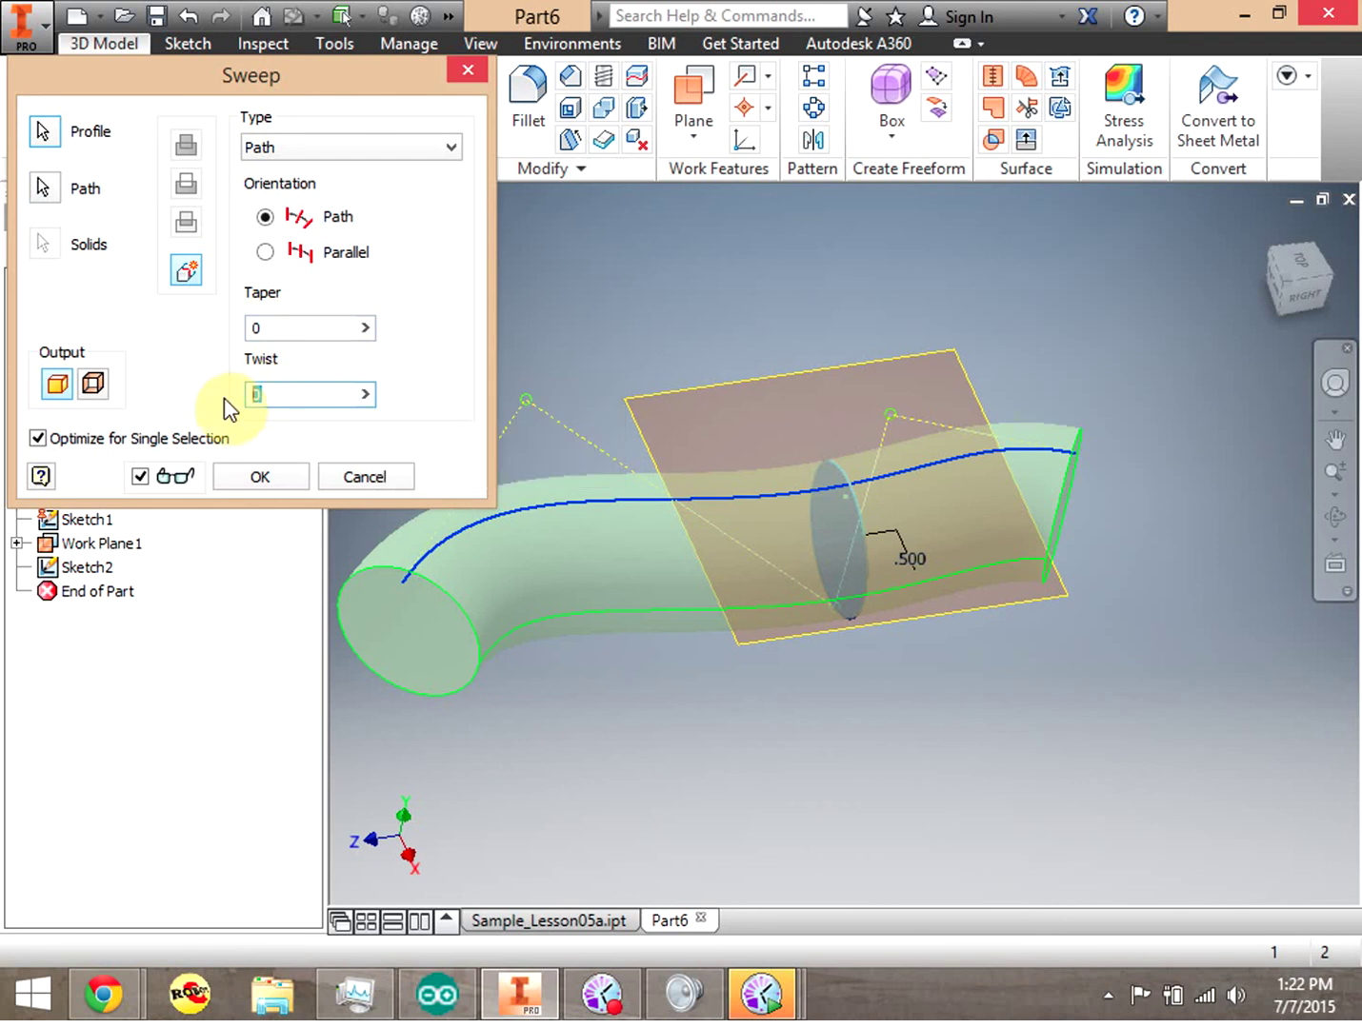
{"action": "type", "text": "90"}
{"action": "left_click", "coordinate": [221, 390]}
Try taper values of 100 and 70 for the sweep
{"action": "left_click", "coordinate": [273, 321]}
{"action": "type", "text": "100"}
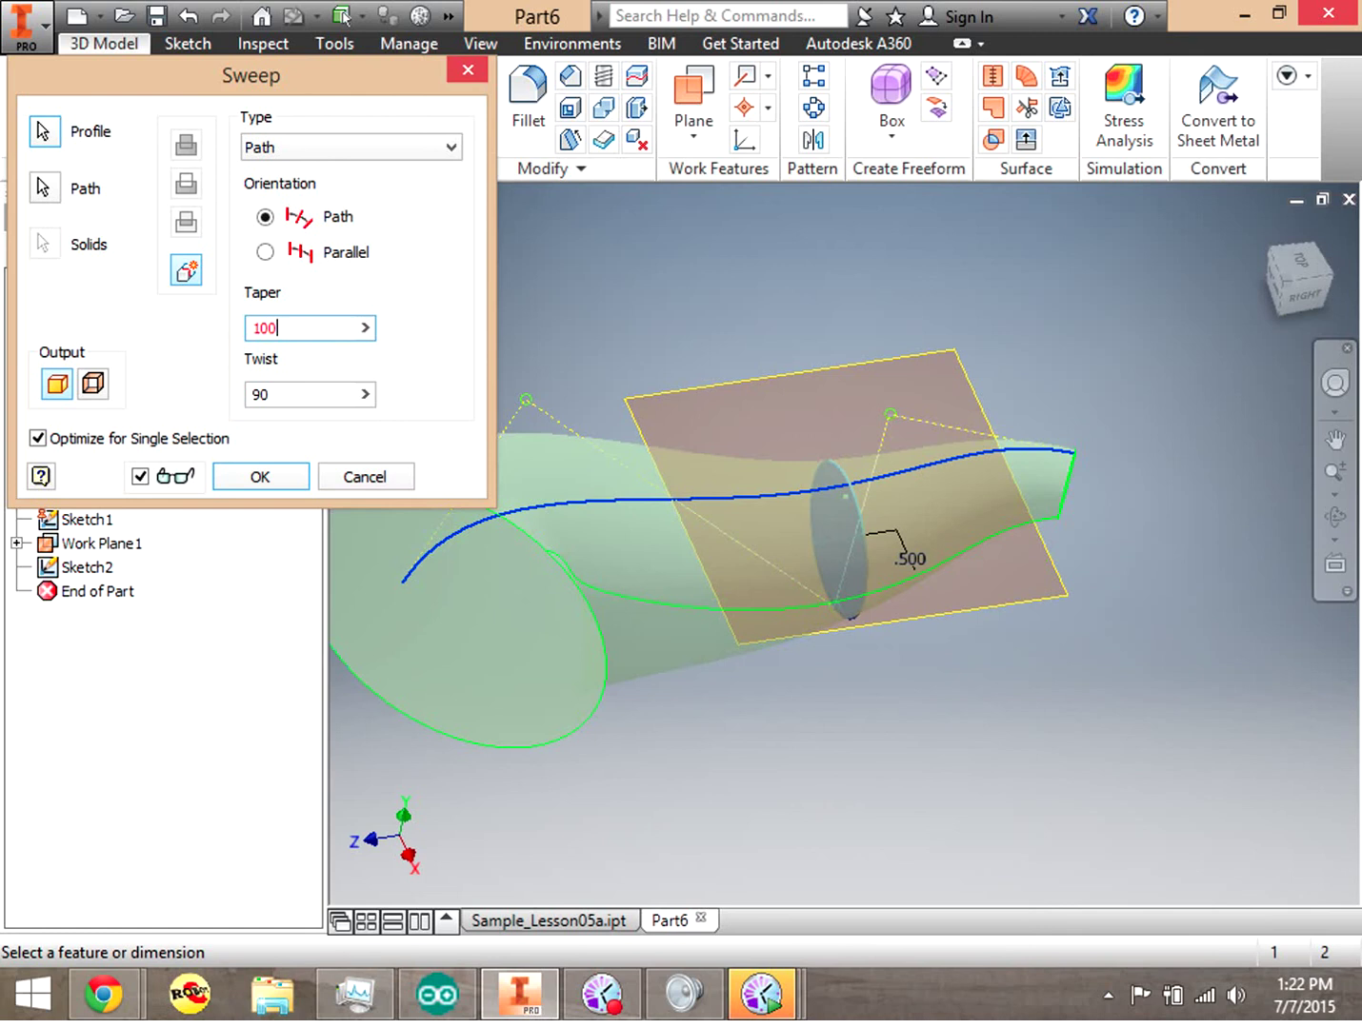
{"action": "left_click", "coordinate": [286, 488]}
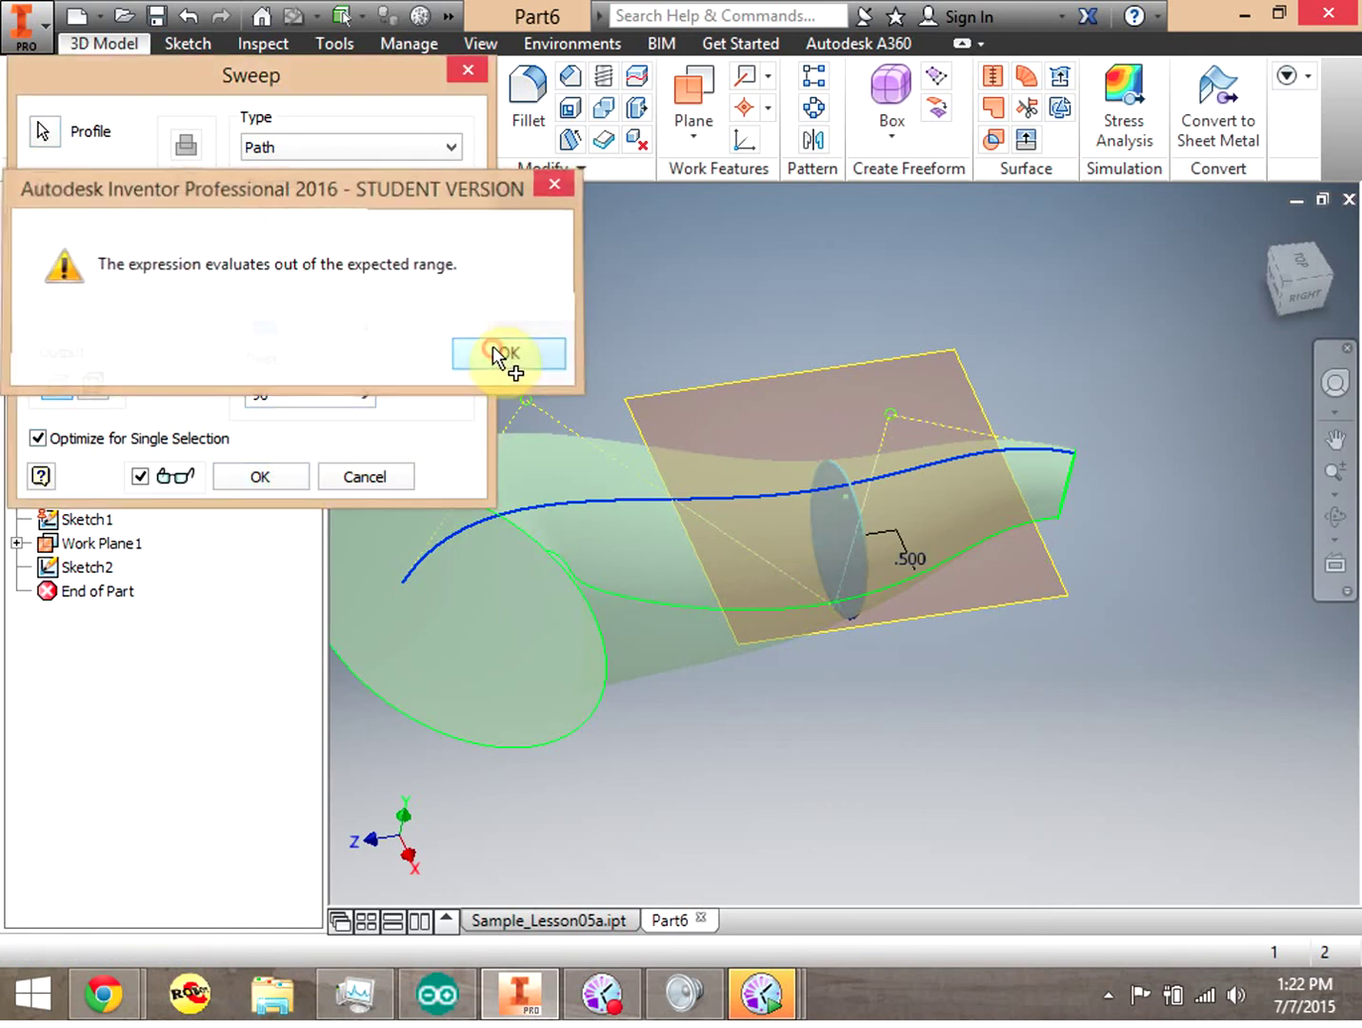
{"action": "left_click", "coordinate": [494, 353]}
{"action": "type", "text": "70"}
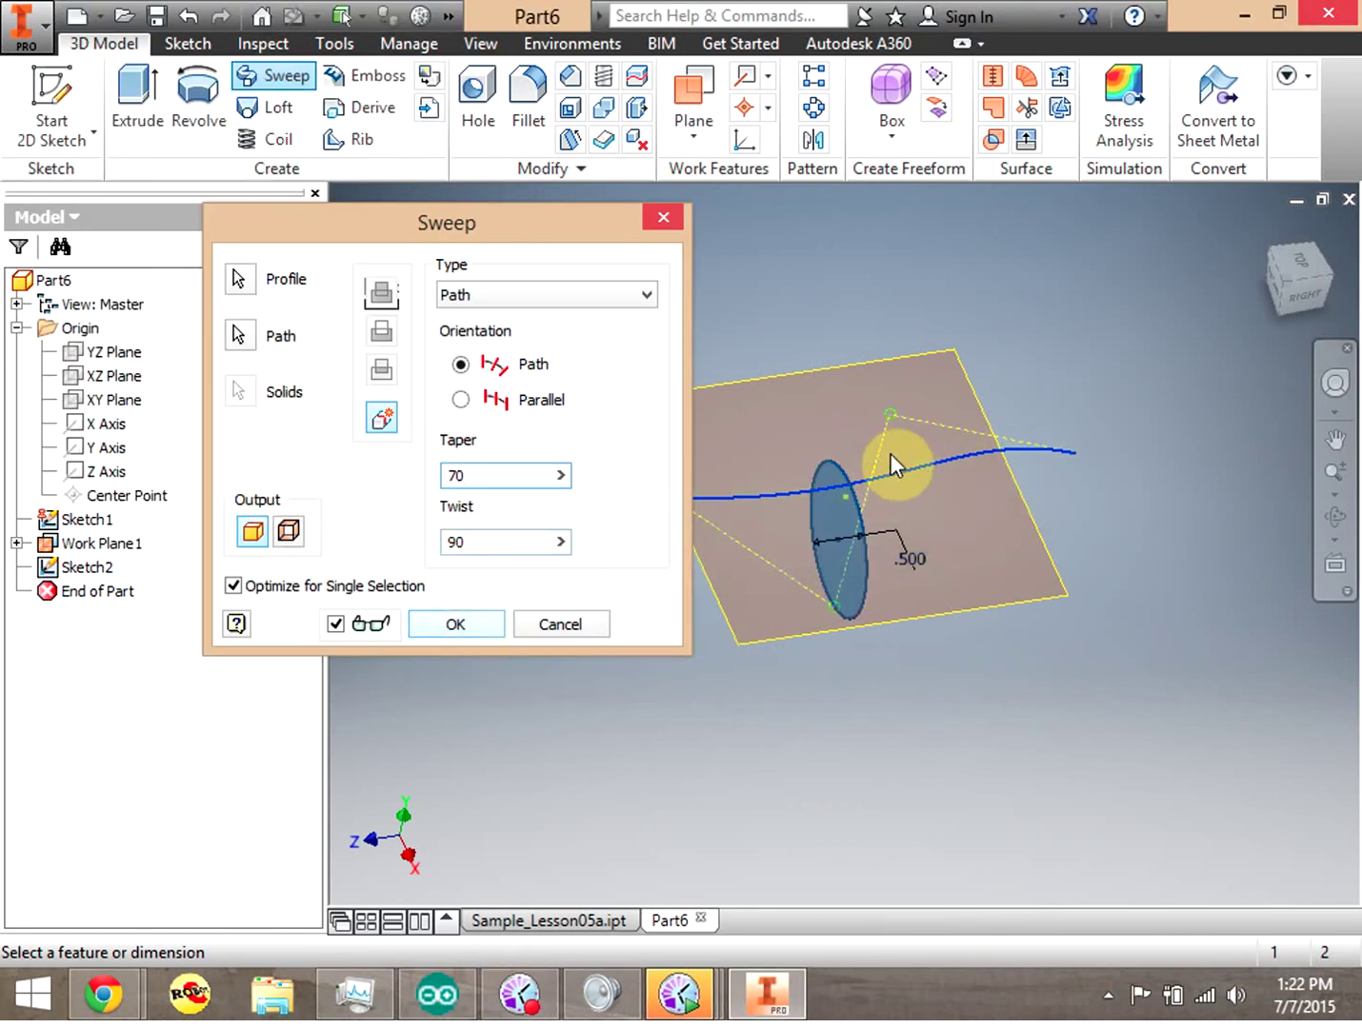
Set the sweep's taper to 0, create the swept solid, and inspect it from its other side
{"action": "double_click", "coordinate": [478, 473]}
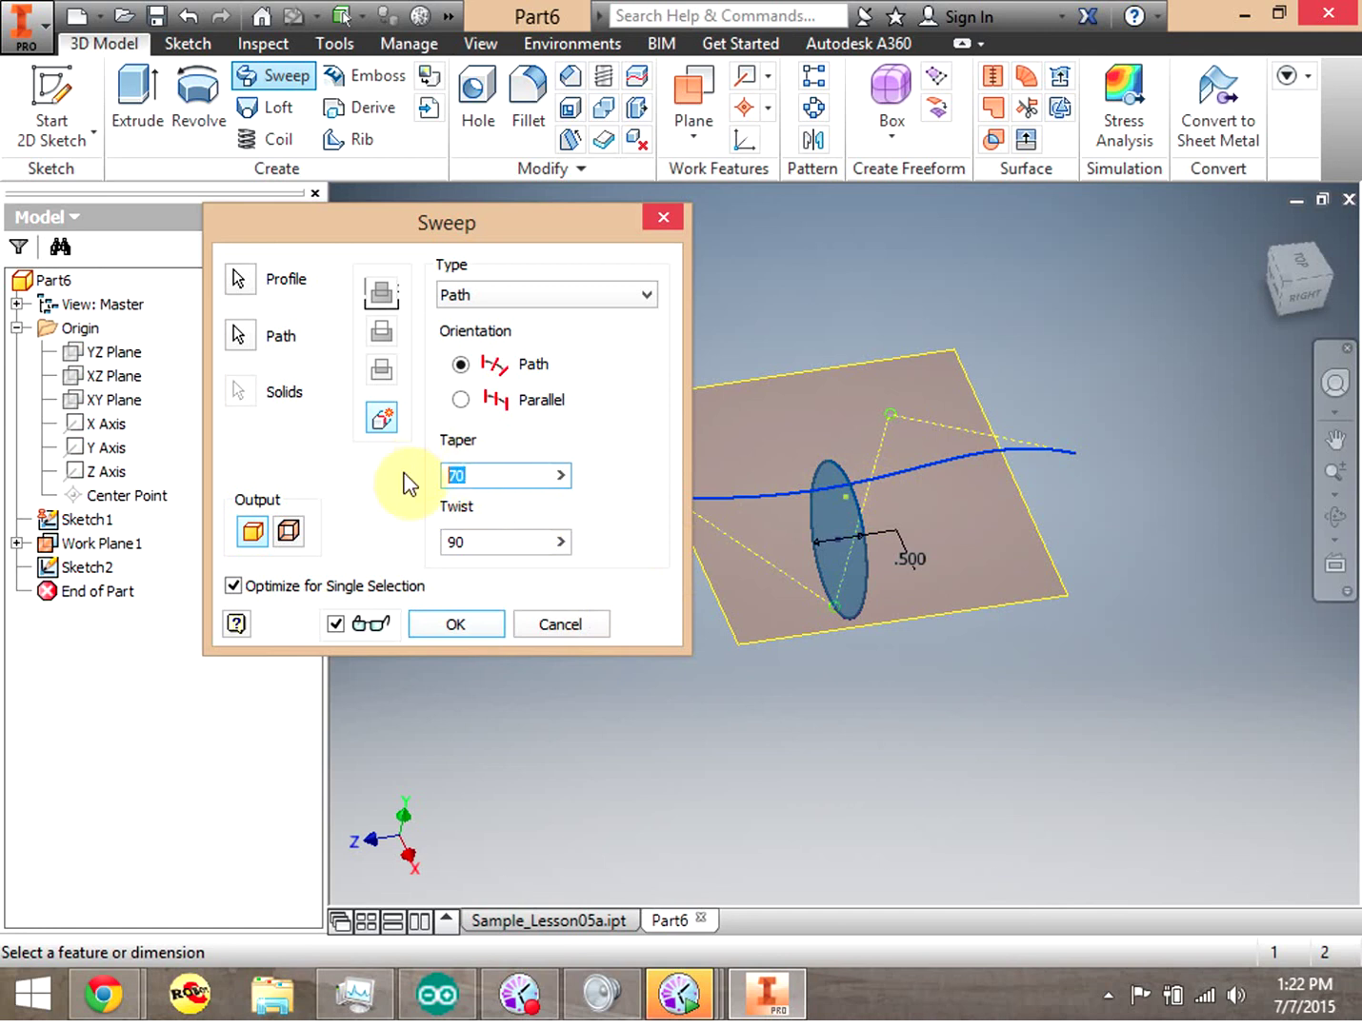
{"action": "type", "text": "0"}
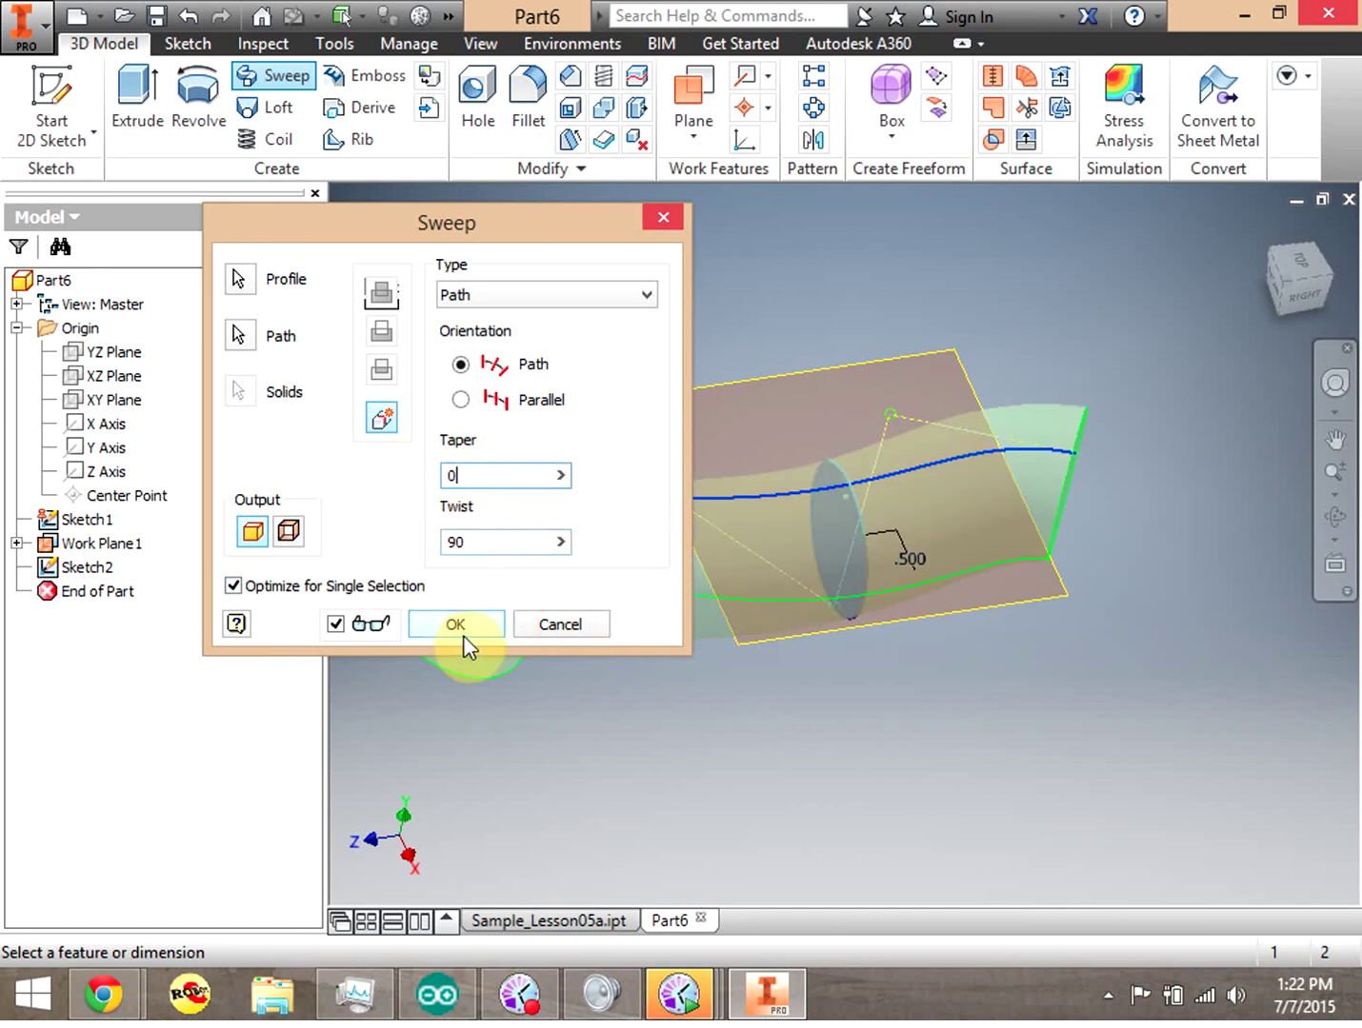
{"action": "left_click_drag", "start_coordinate": [489, 218], "coordinate": [394, 194]}
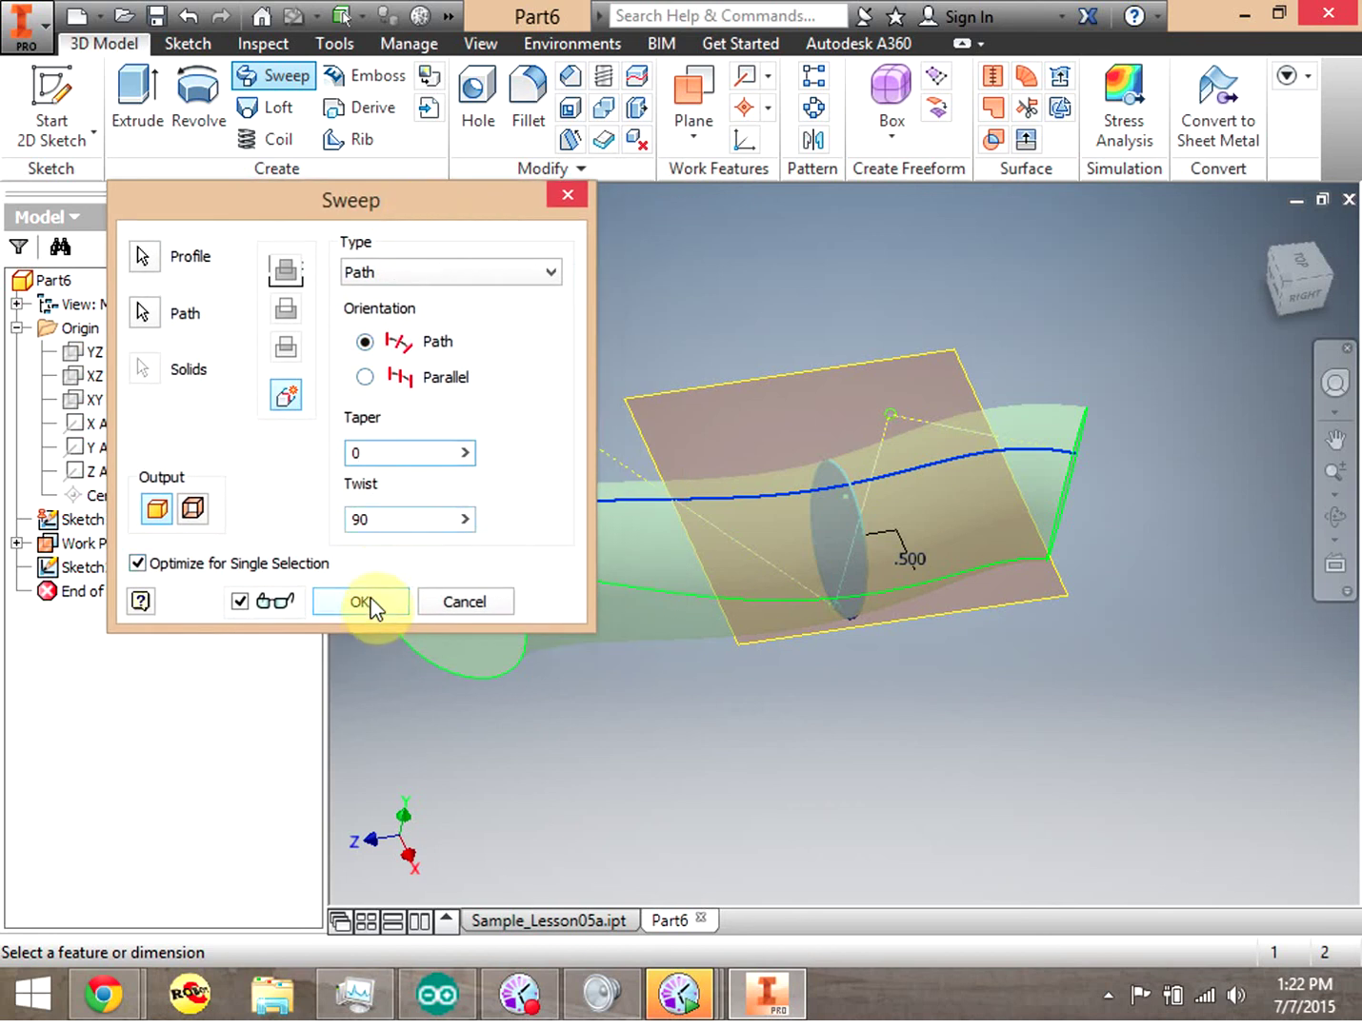
{"action": "left_click", "coordinate": [372, 603]}
{"action": "mouse_move", "coordinate": [1286, 288]}
{"action": "left_mouse_down"}
{"action": "mouse_move", "coordinate": [1281, 217]}
{"action": "mouse_move", "coordinate": [1201, 229]}
{"action": "mouse_move", "coordinate": [1208, 285]}
{"action": "mouse_move", "coordinate": [1285, 221]}
{"action": "mouse_move", "coordinate": [1281, 266]}
{"action": "mouse_move", "coordinate": [1306, 245]}
{"action": "mouse_move", "coordinate": [1179, 579]}
{"action": "left_mouse_up"}
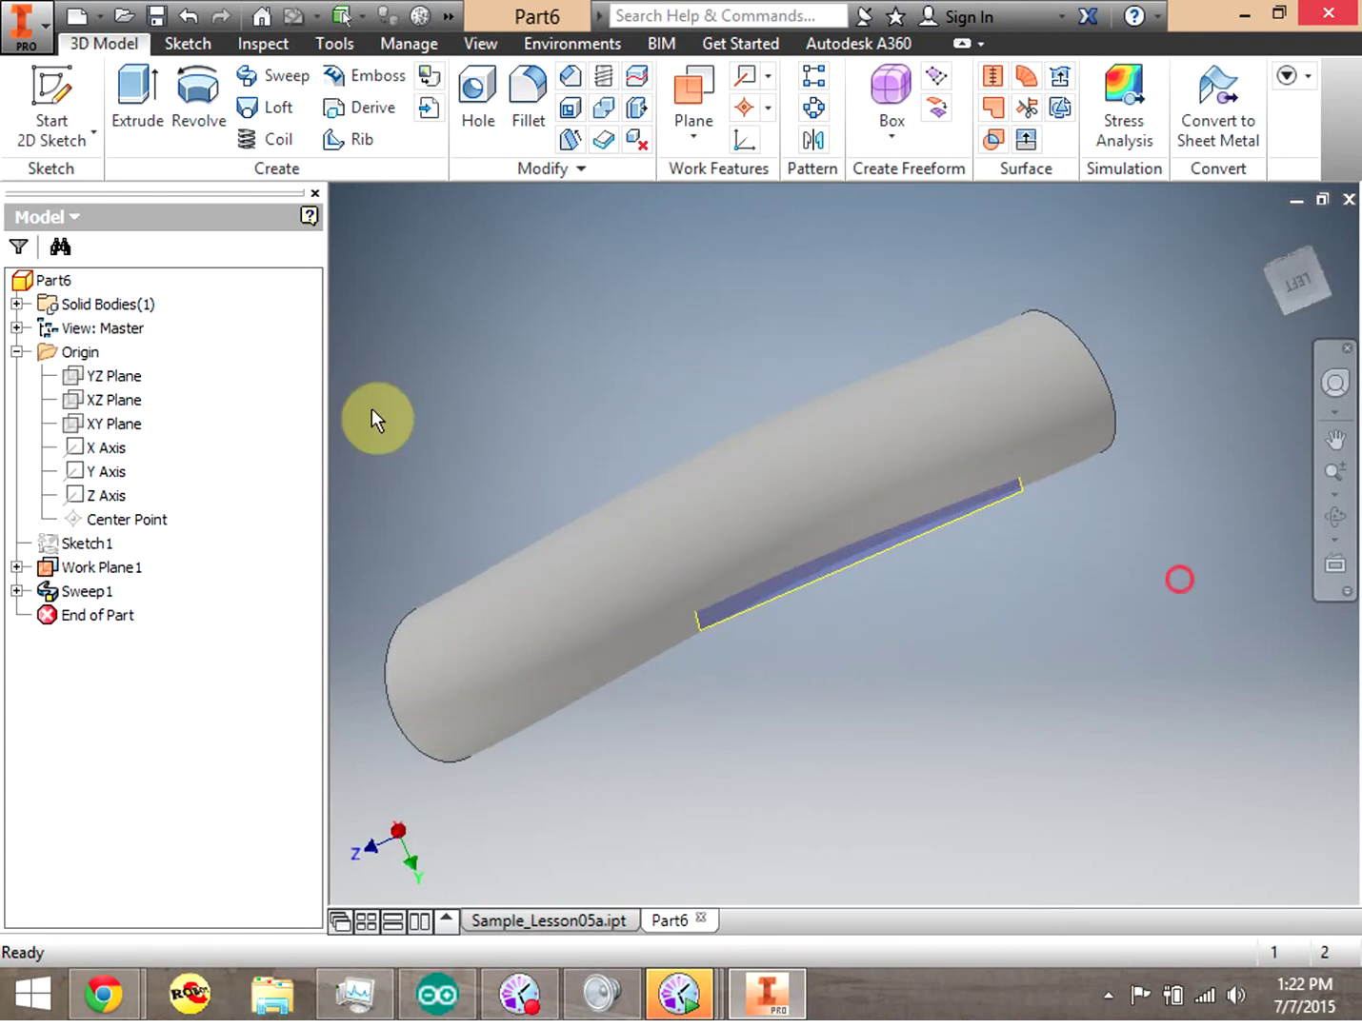
Save the swept part in the Documents folder as Sample_Lesson05b
{"action": "key", "text": "ctrl+s"}
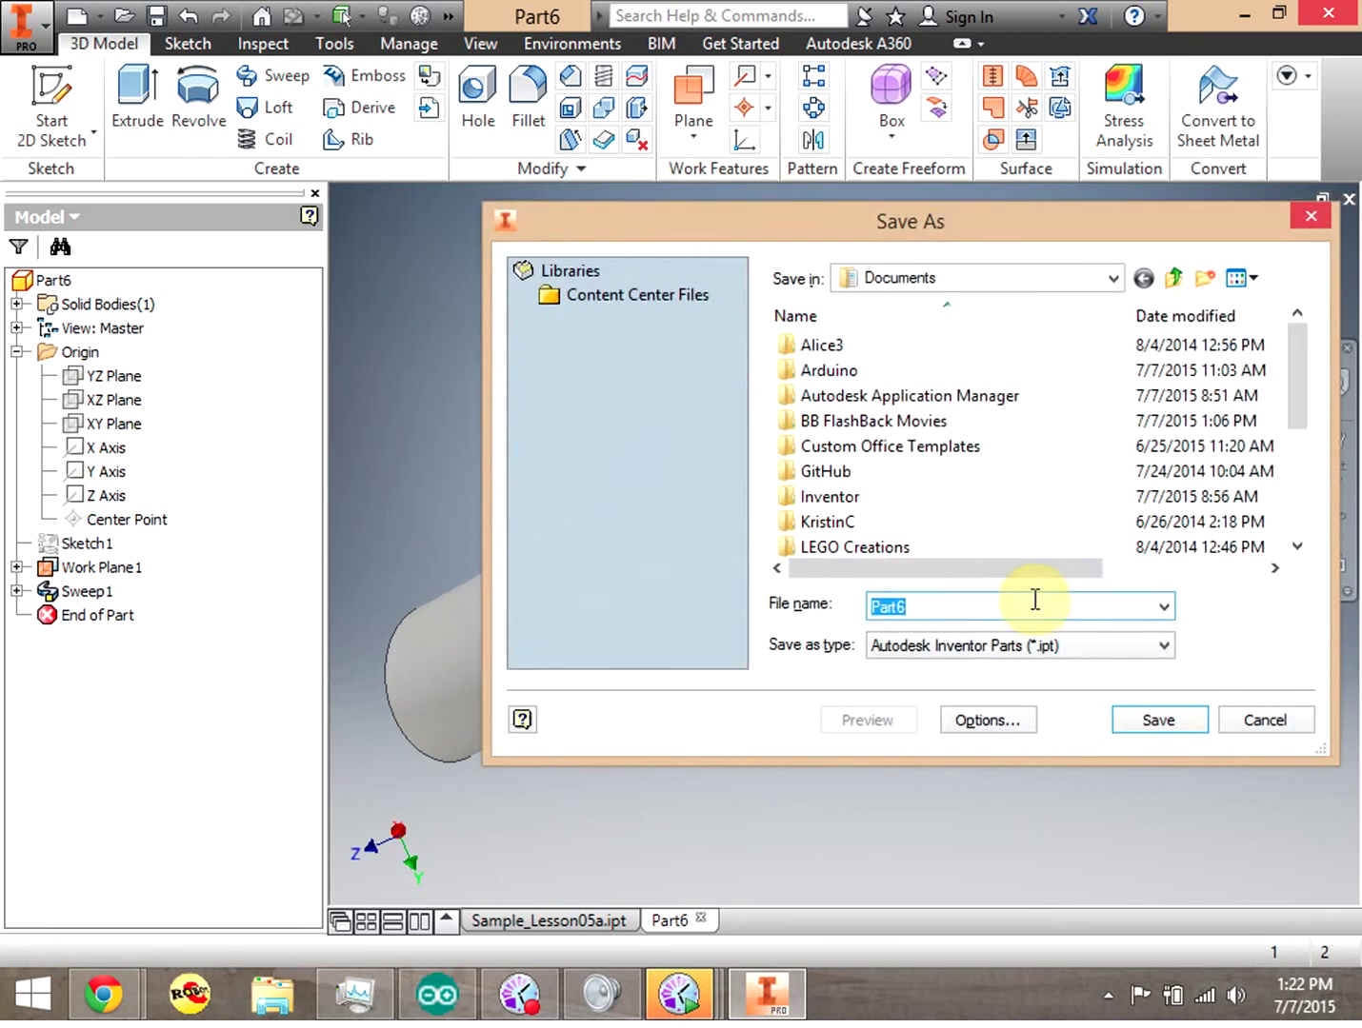
{"action": "left_click_drag", "start_coordinate": [1301, 383], "coordinate": [1036, 490]}
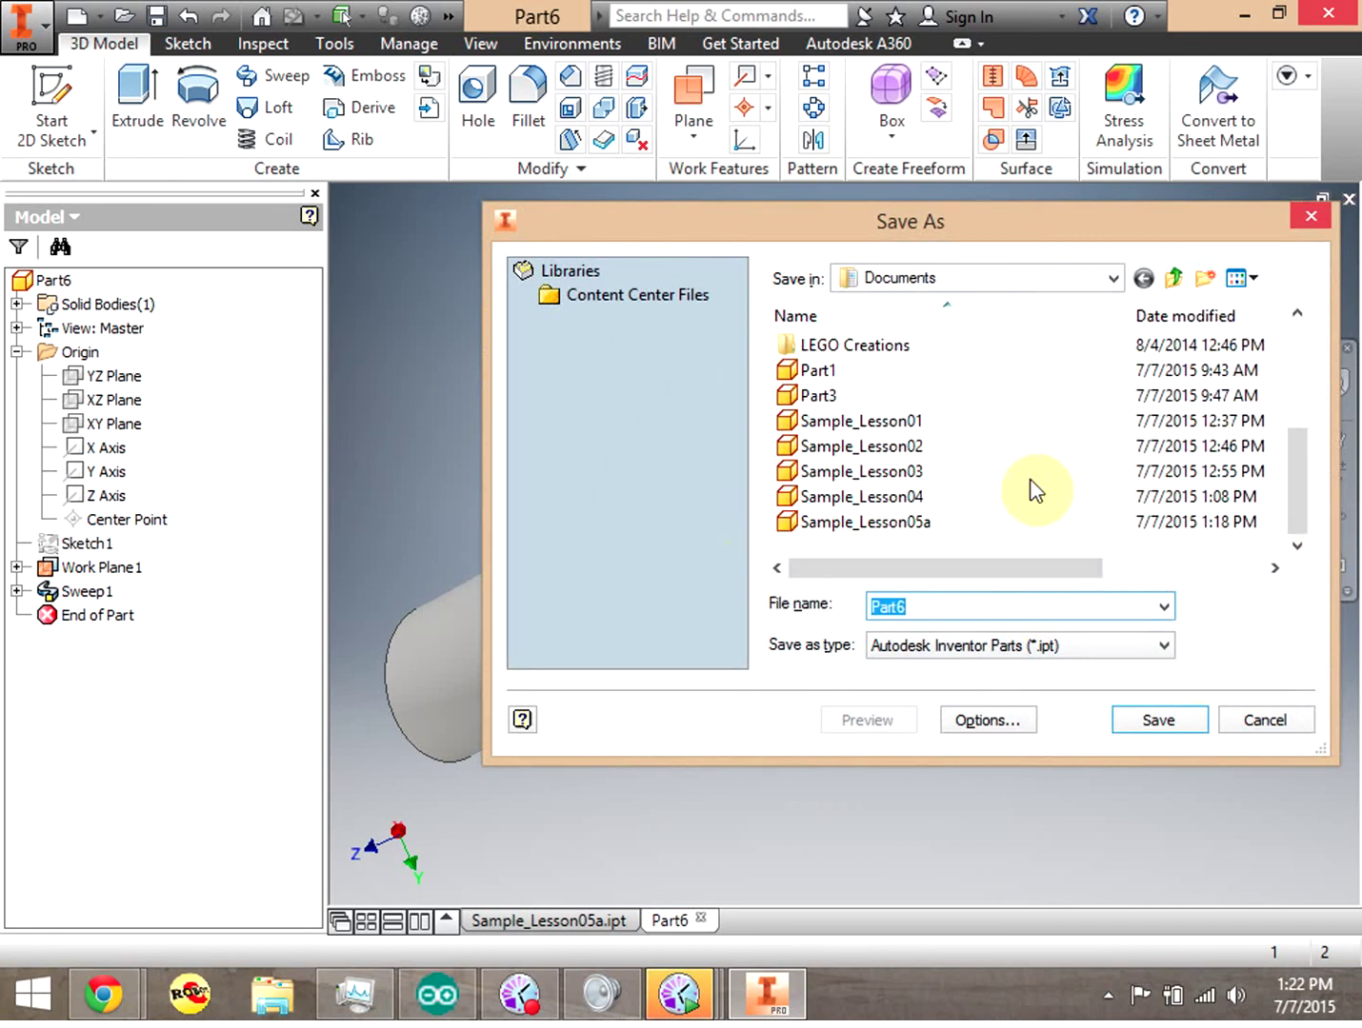
{"action": "left_click", "coordinate": [857, 529]}
{"action": "left_click", "coordinate": [1008, 605]}
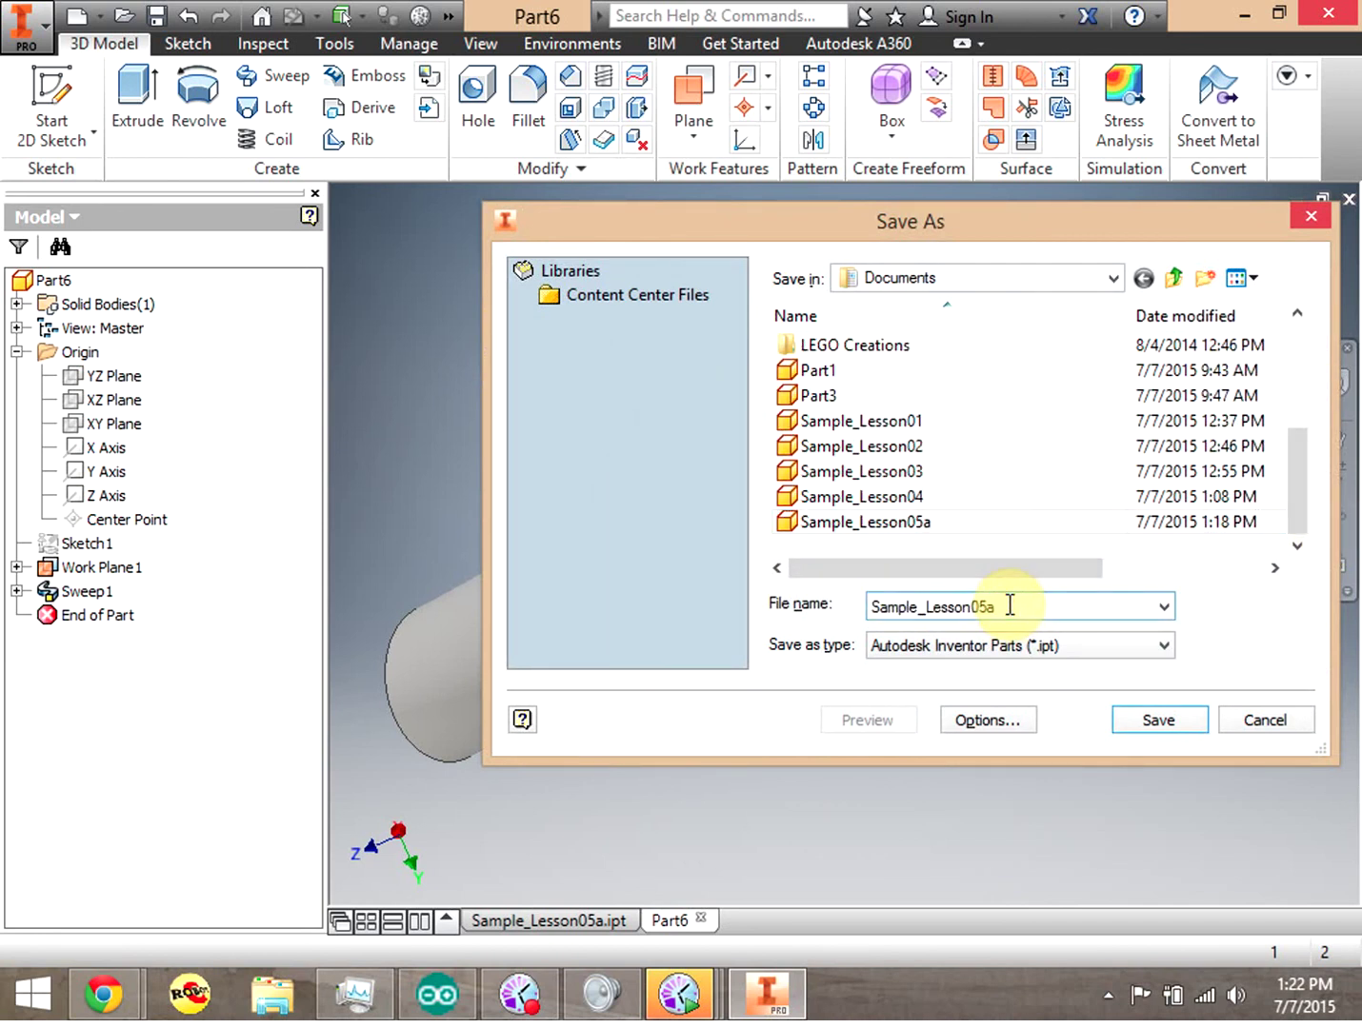
{"action": "key", "text": "BackSpace"}
{"action": "type", "text": "b"}
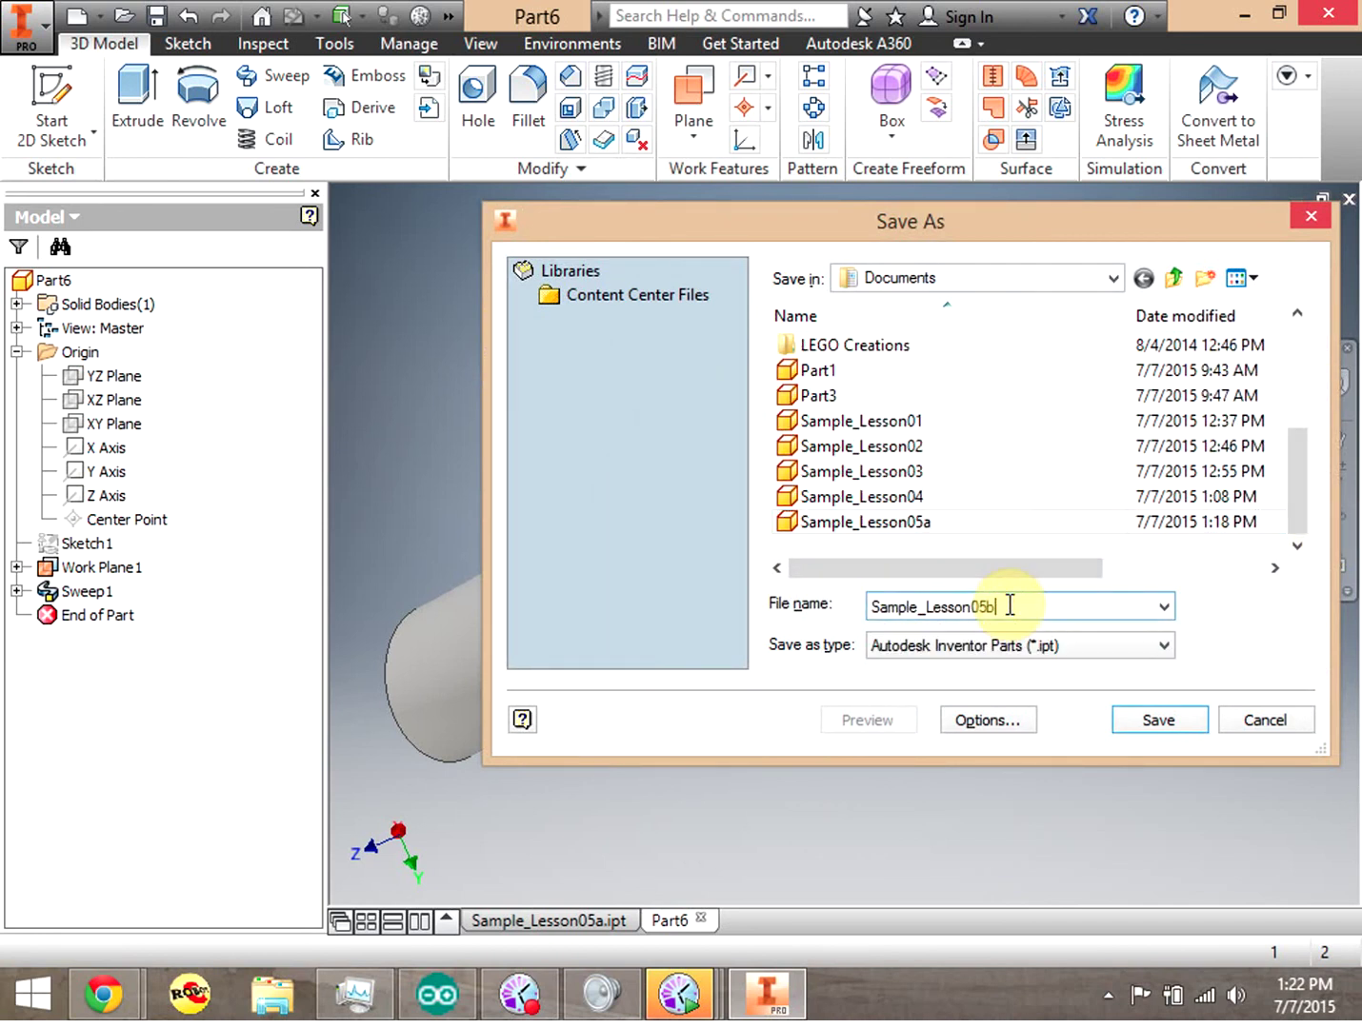
{"action": "left_click", "coordinate": [1157, 721]}
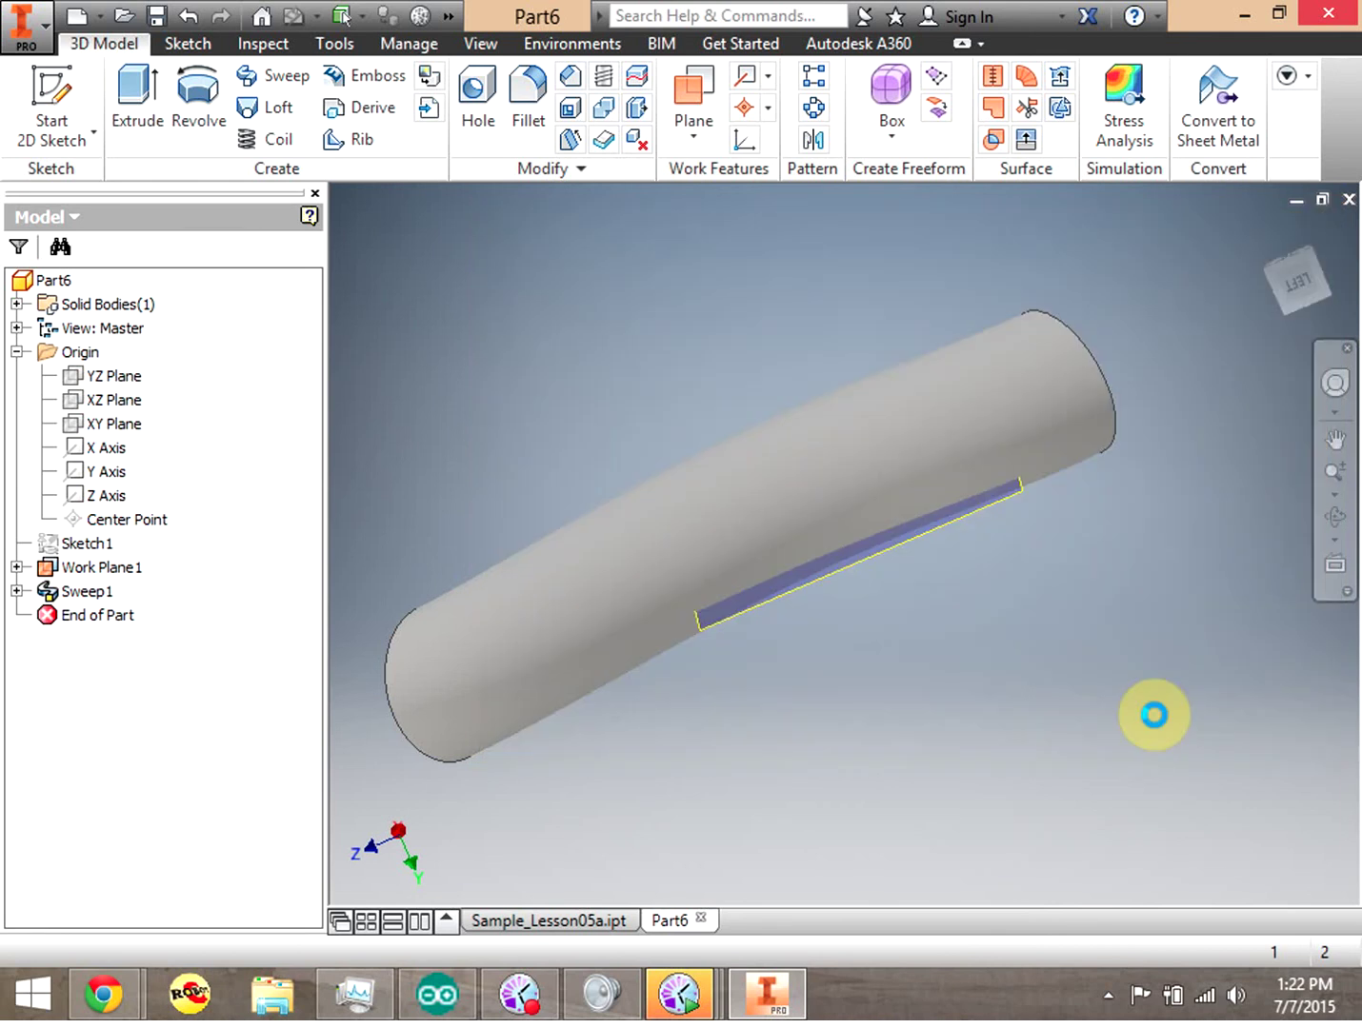
Close the Sample_Lesson05b and Sample_Lesson05a parts and create a new part file
{"action": "left_click", "coordinate": [1348, 201]}
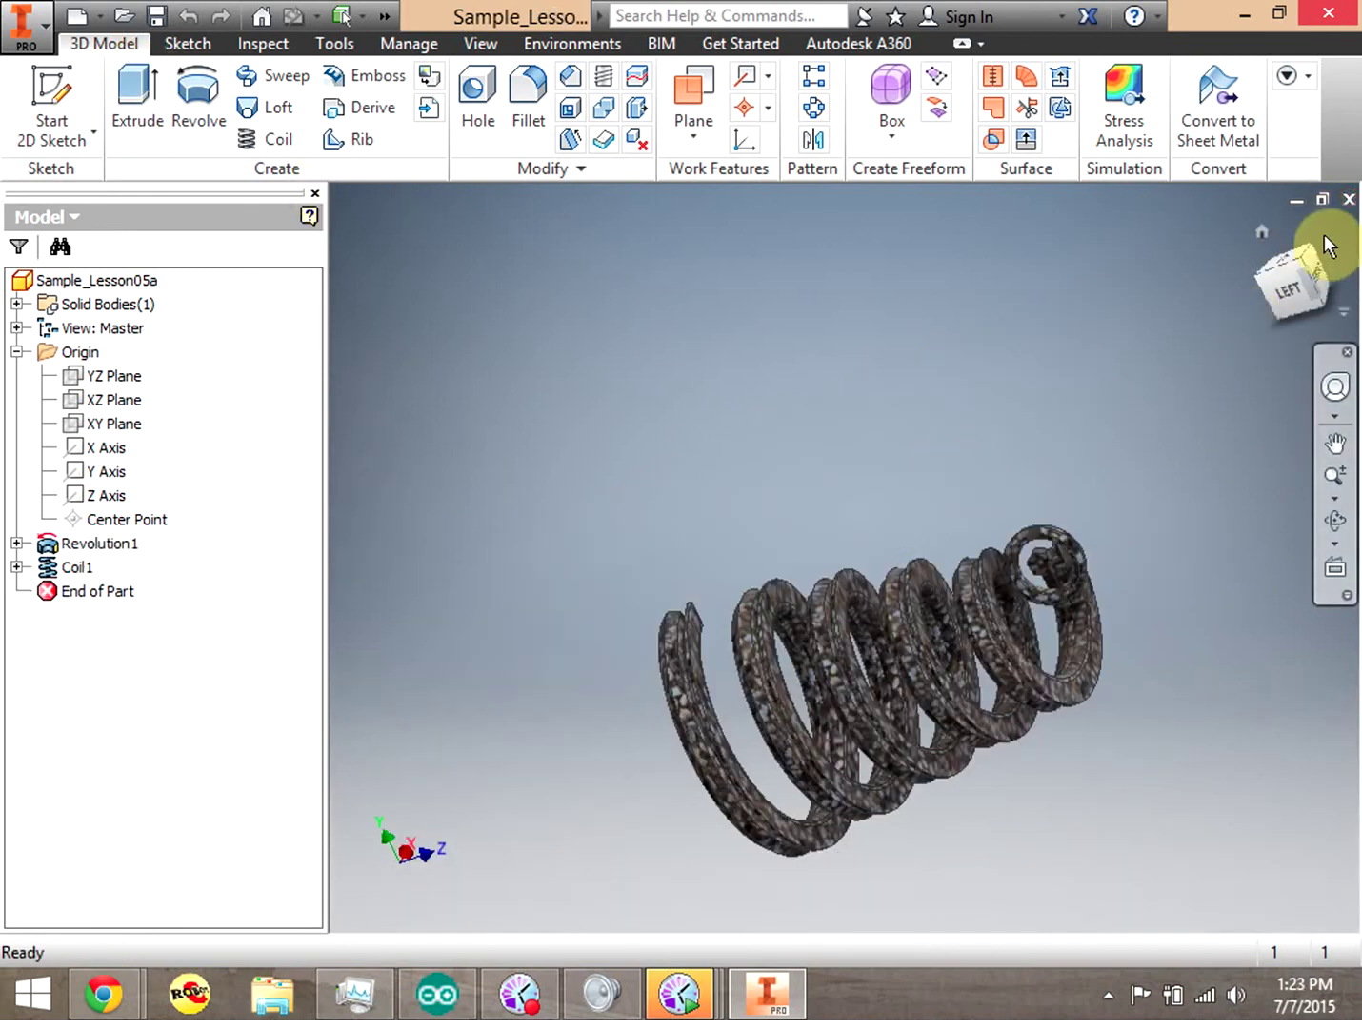
{"action": "left_click", "coordinate": [1348, 199]}
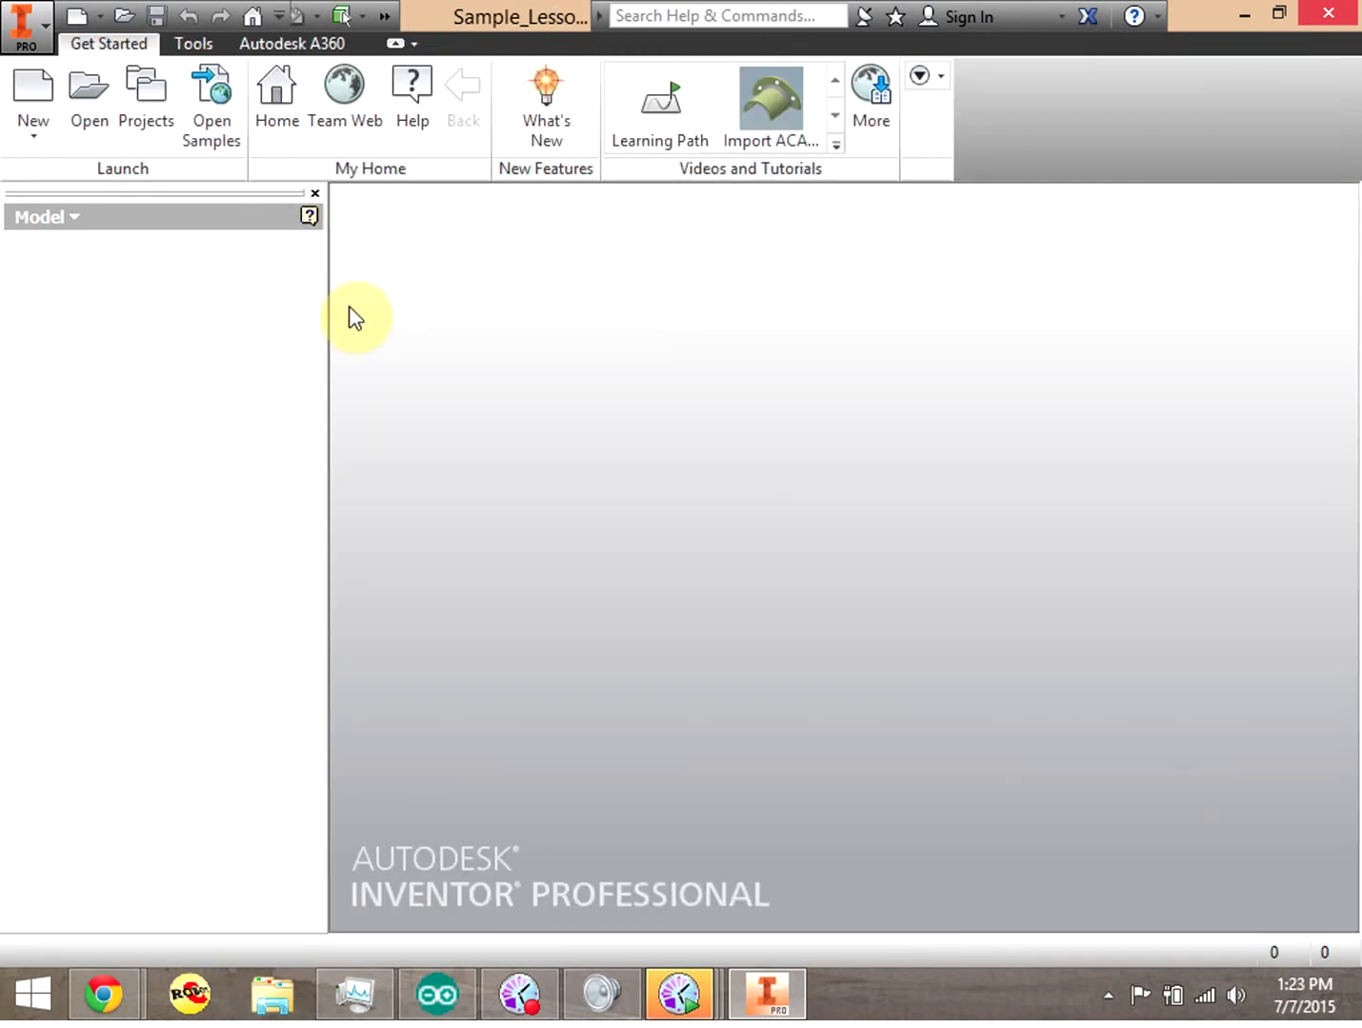
{"action": "left_click", "coordinate": [100, 16]}
{"action": "left_click", "coordinate": [119, 164]}
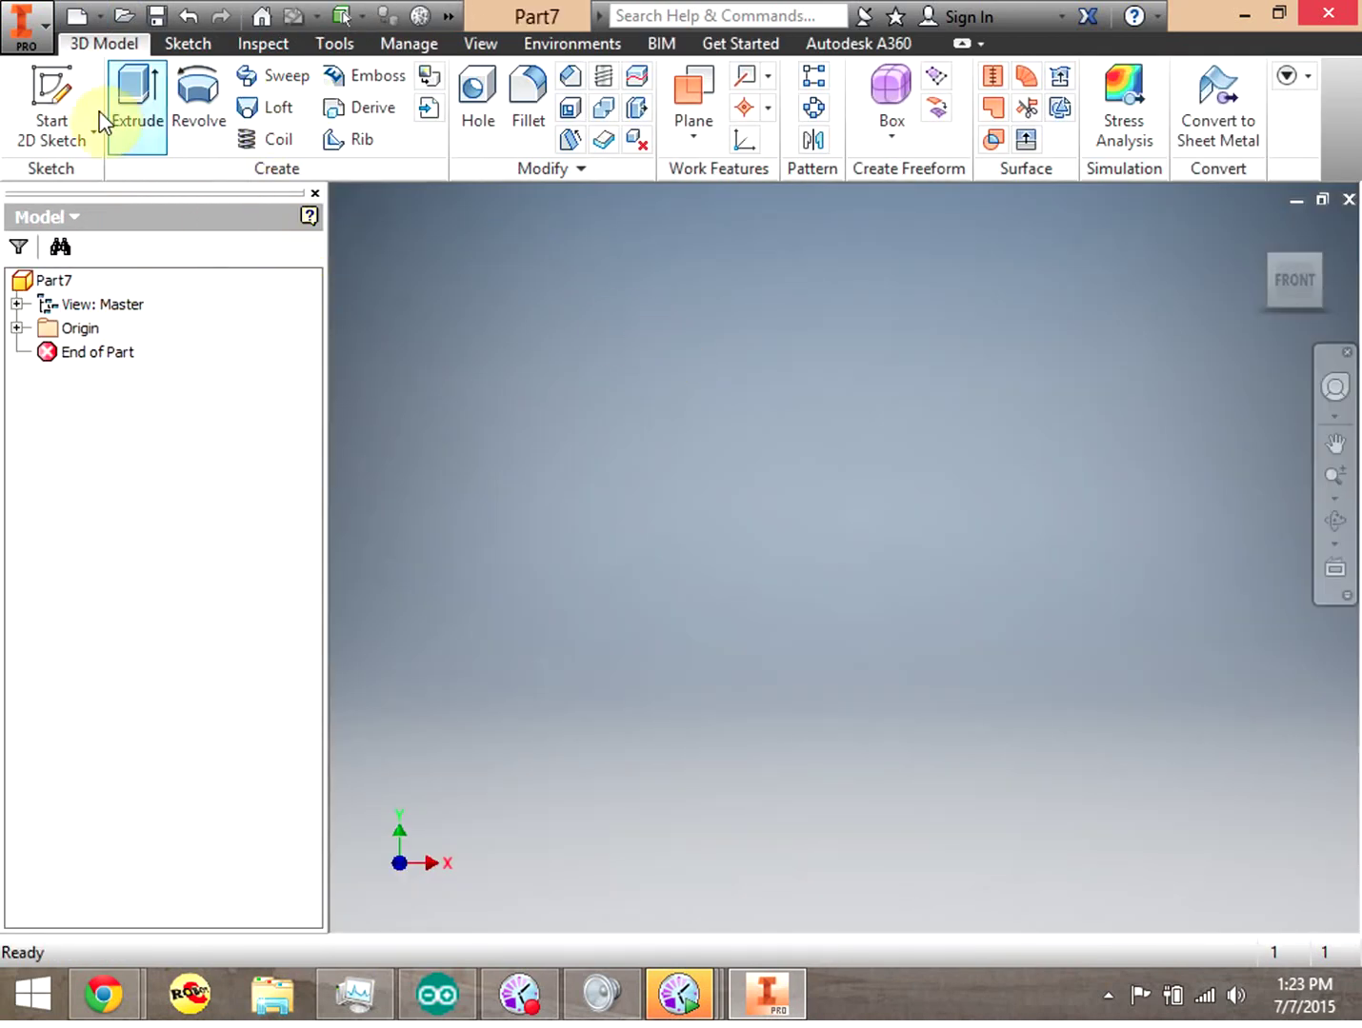
Start a 2D sketch on a new work plane offset 0.500 in above the XZ Plane
{"action": "left_click", "coordinate": [59, 93]}
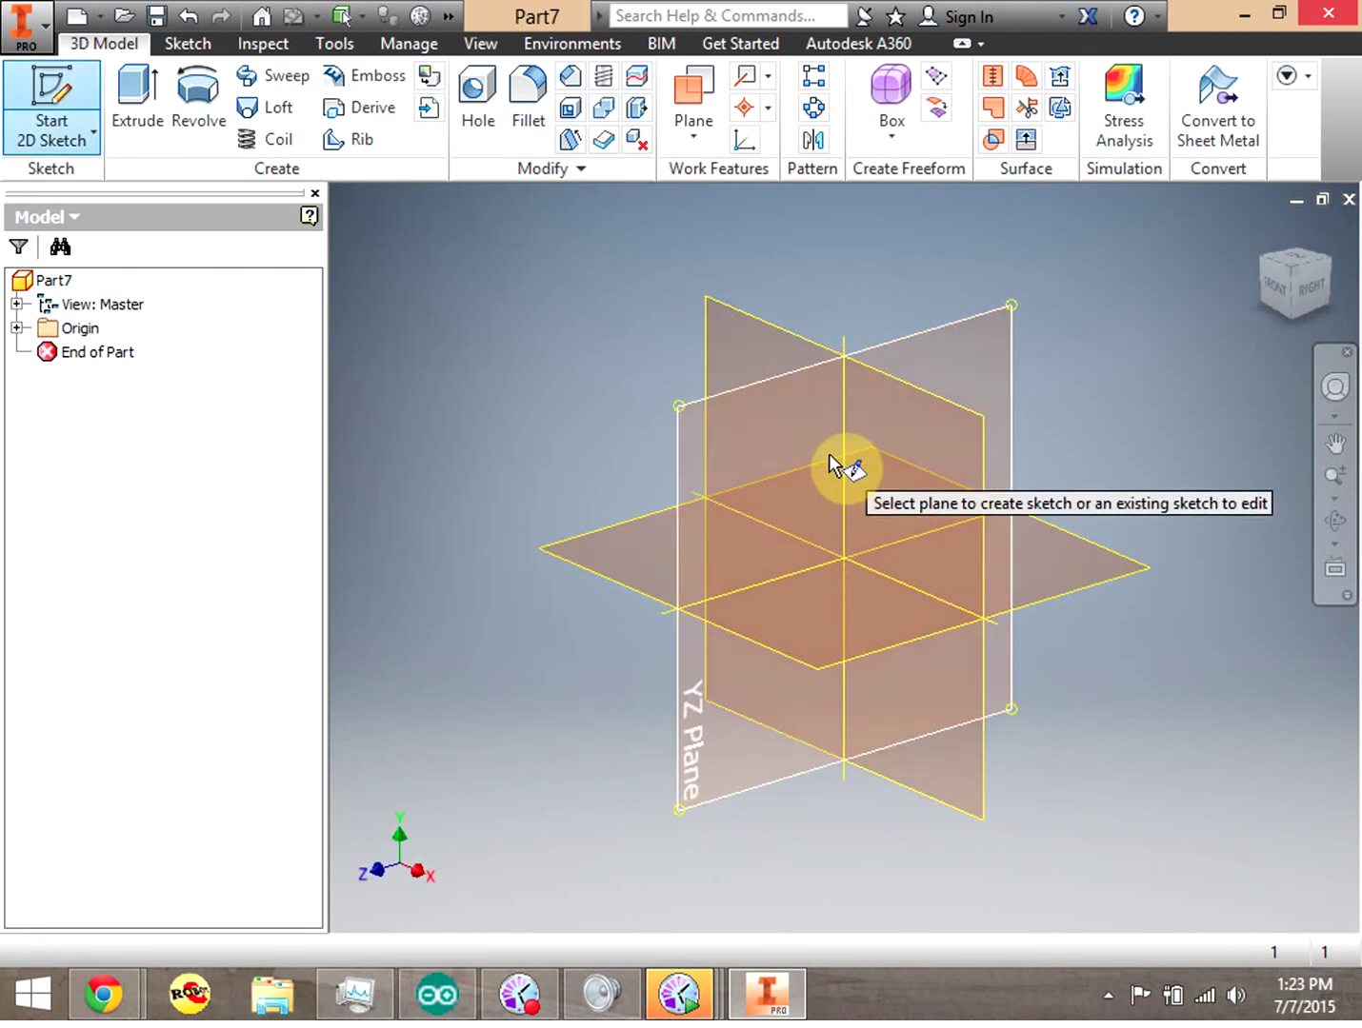
{"action": "left_click_drag", "start_coordinate": [815, 664], "coordinate": [811, 393]}
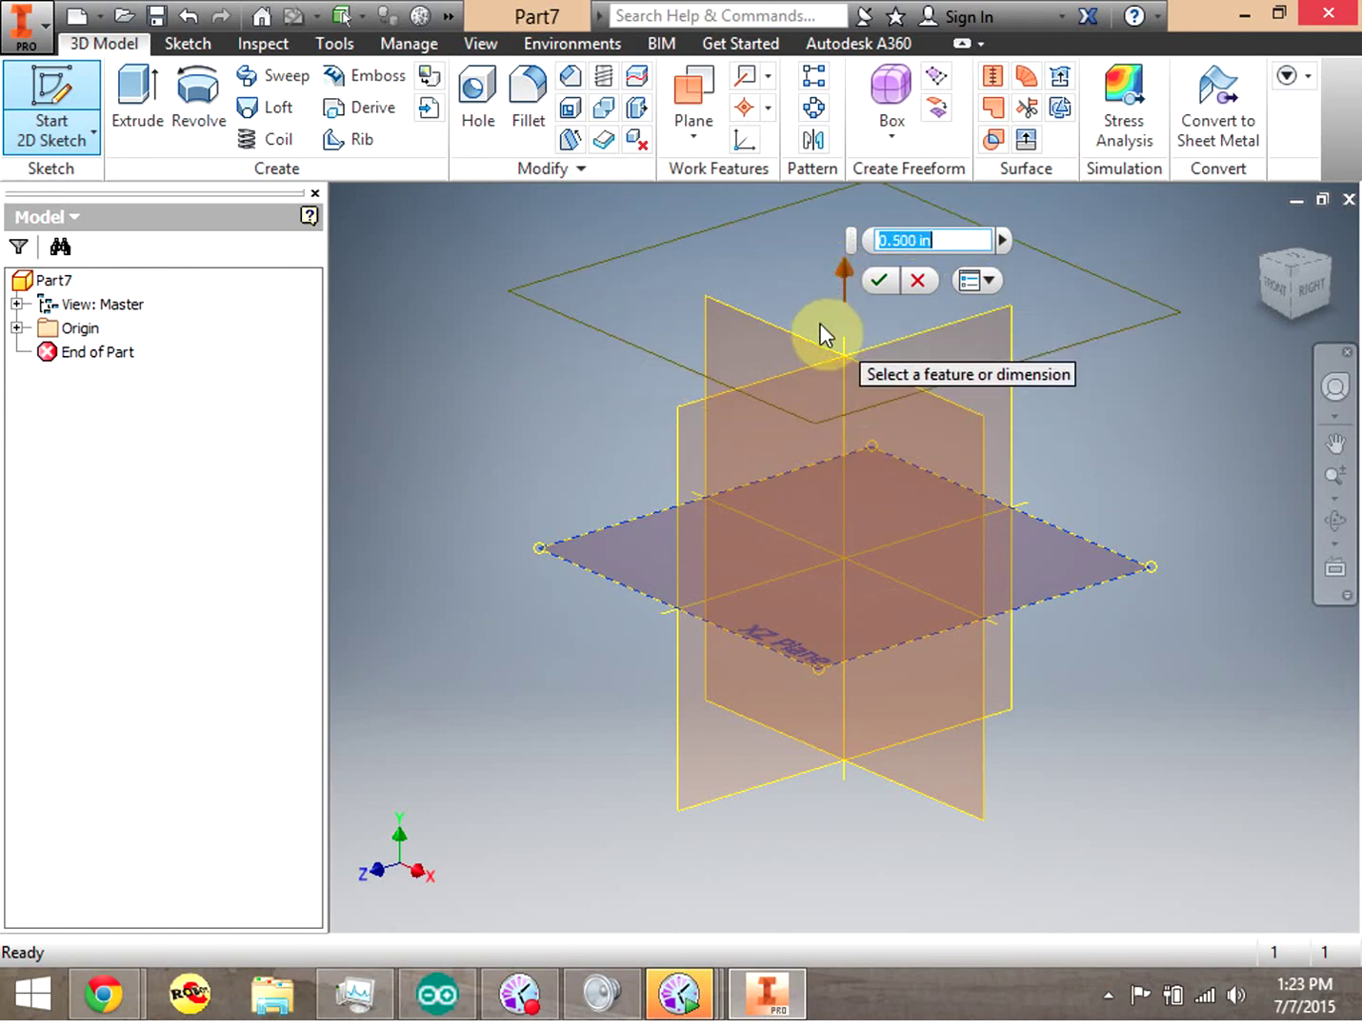
{"action": "left_click", "coordinate": [872, 281]}
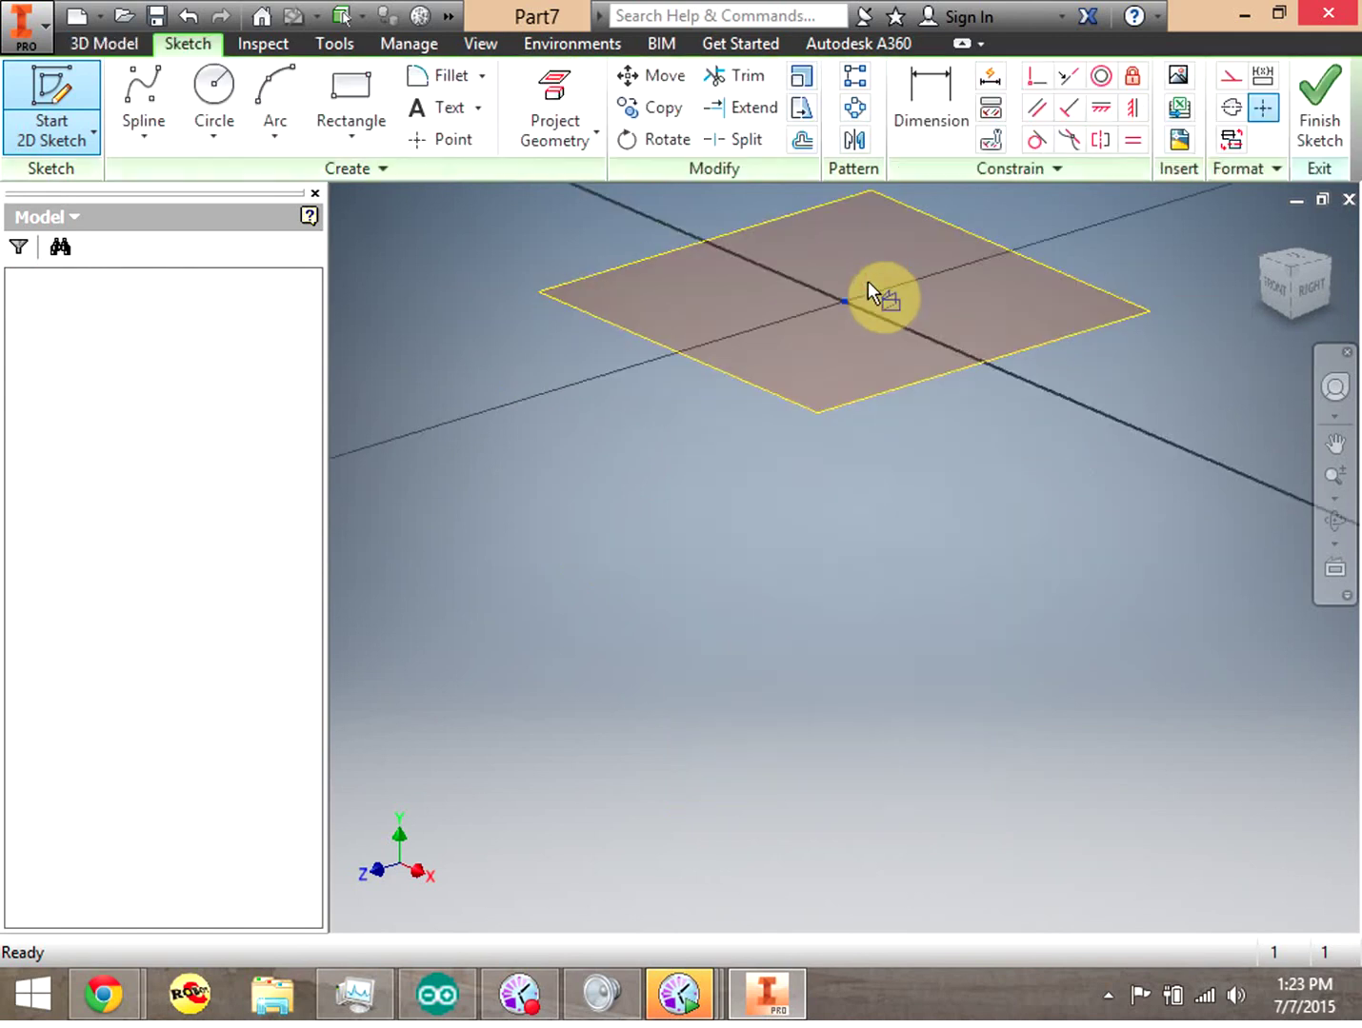
Draw a small circle centred on the sketch origin and finish the sketch
{"action": "left_click", "coordinate": [214, 105]}
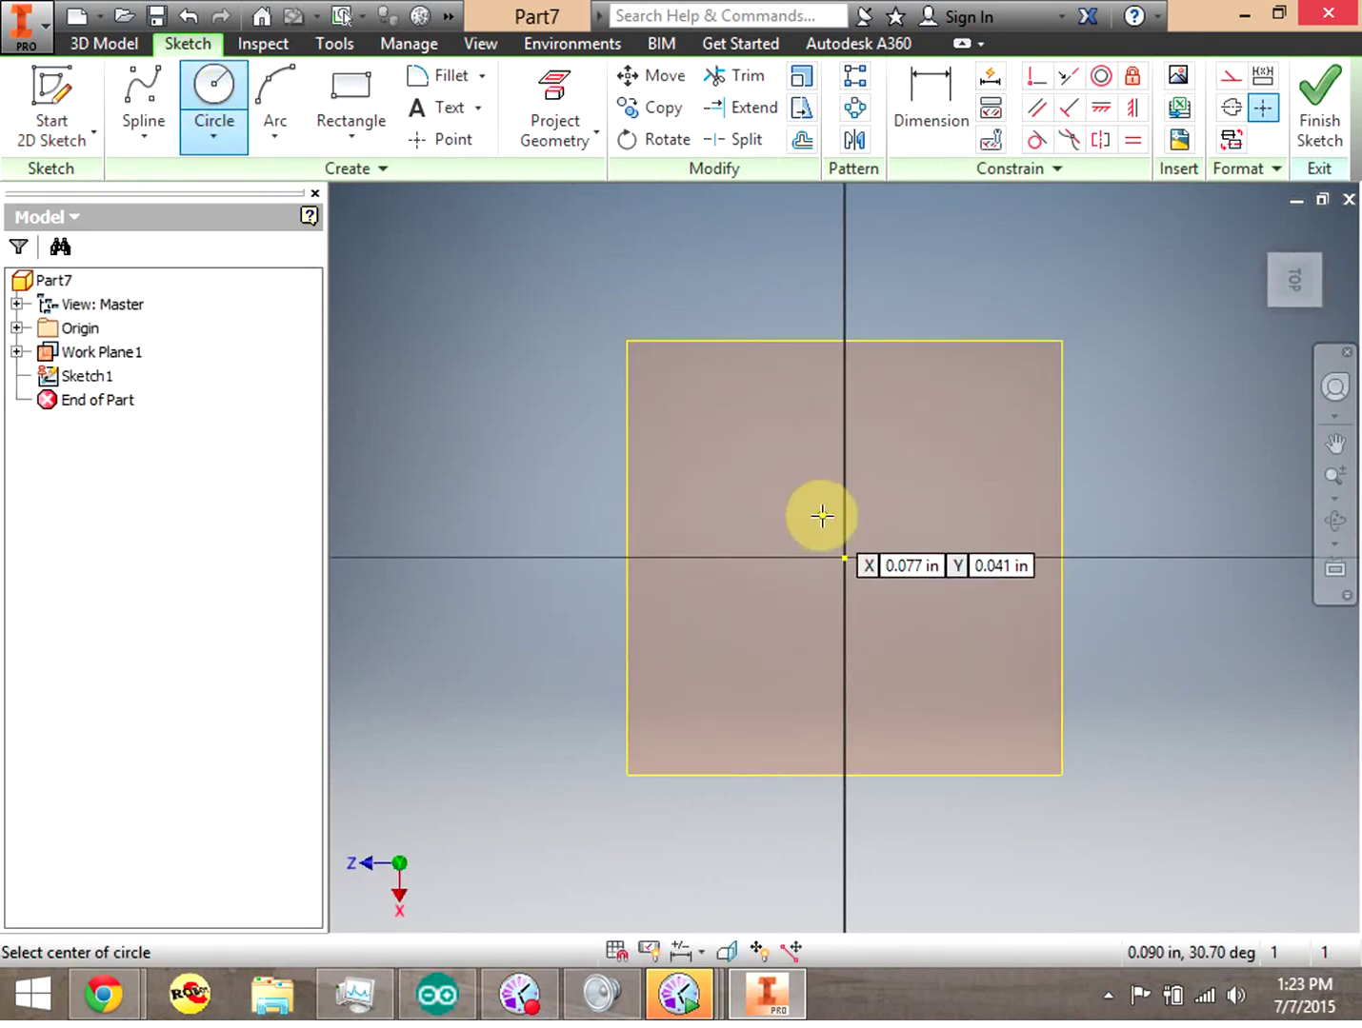
{"action": "left_click", "coordinate": [842, 553]}
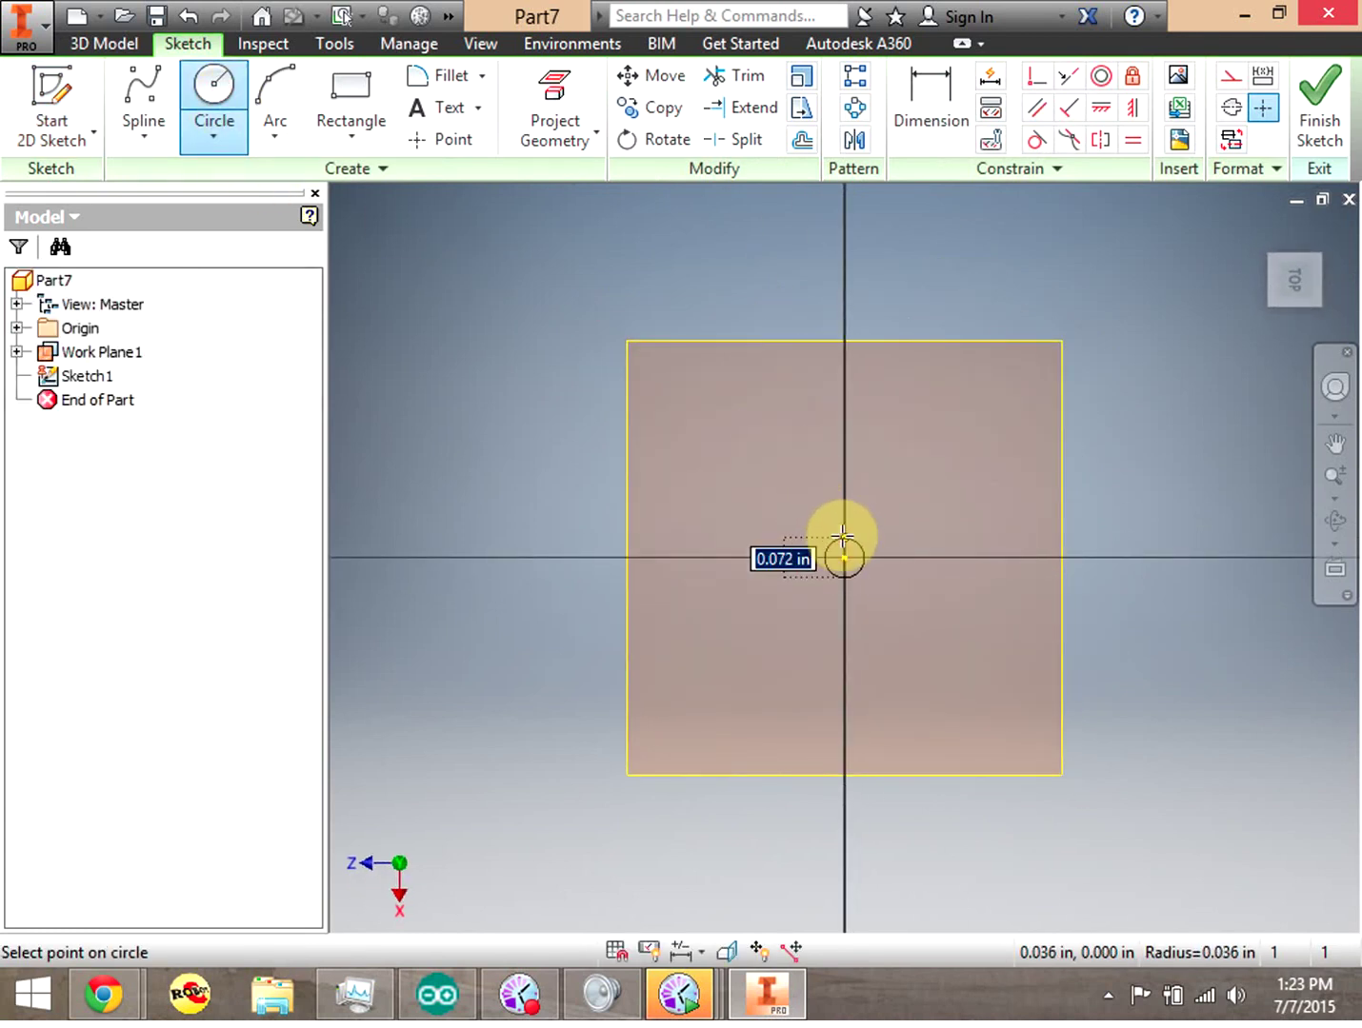
{"action": "left_click", "coordinate": [838, 526]}
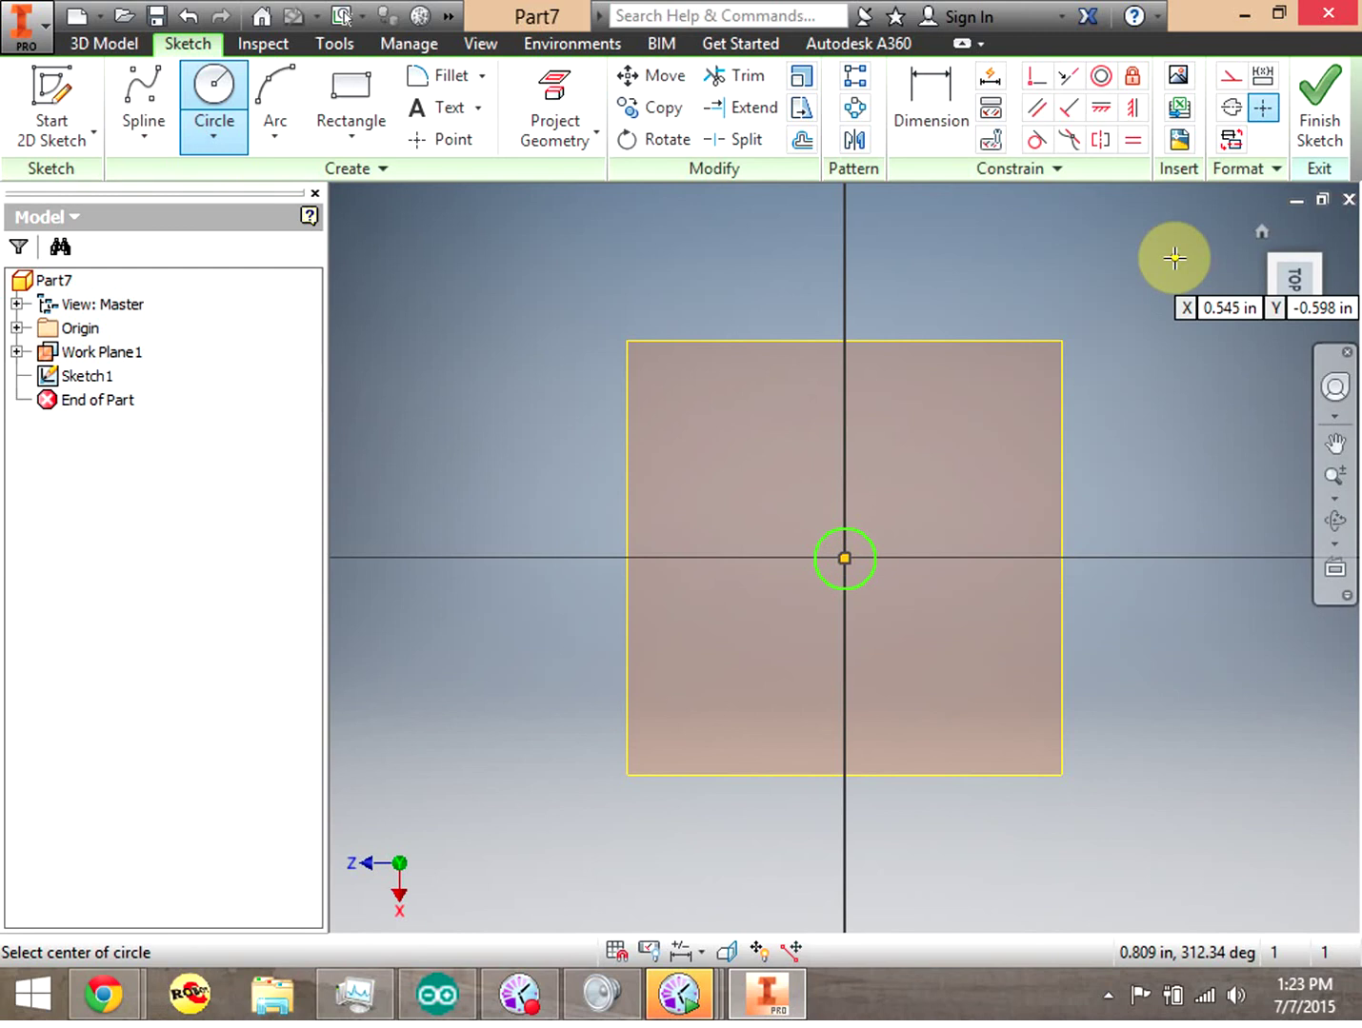
{"action": "left_click", "coordinate": [1304, 141]}
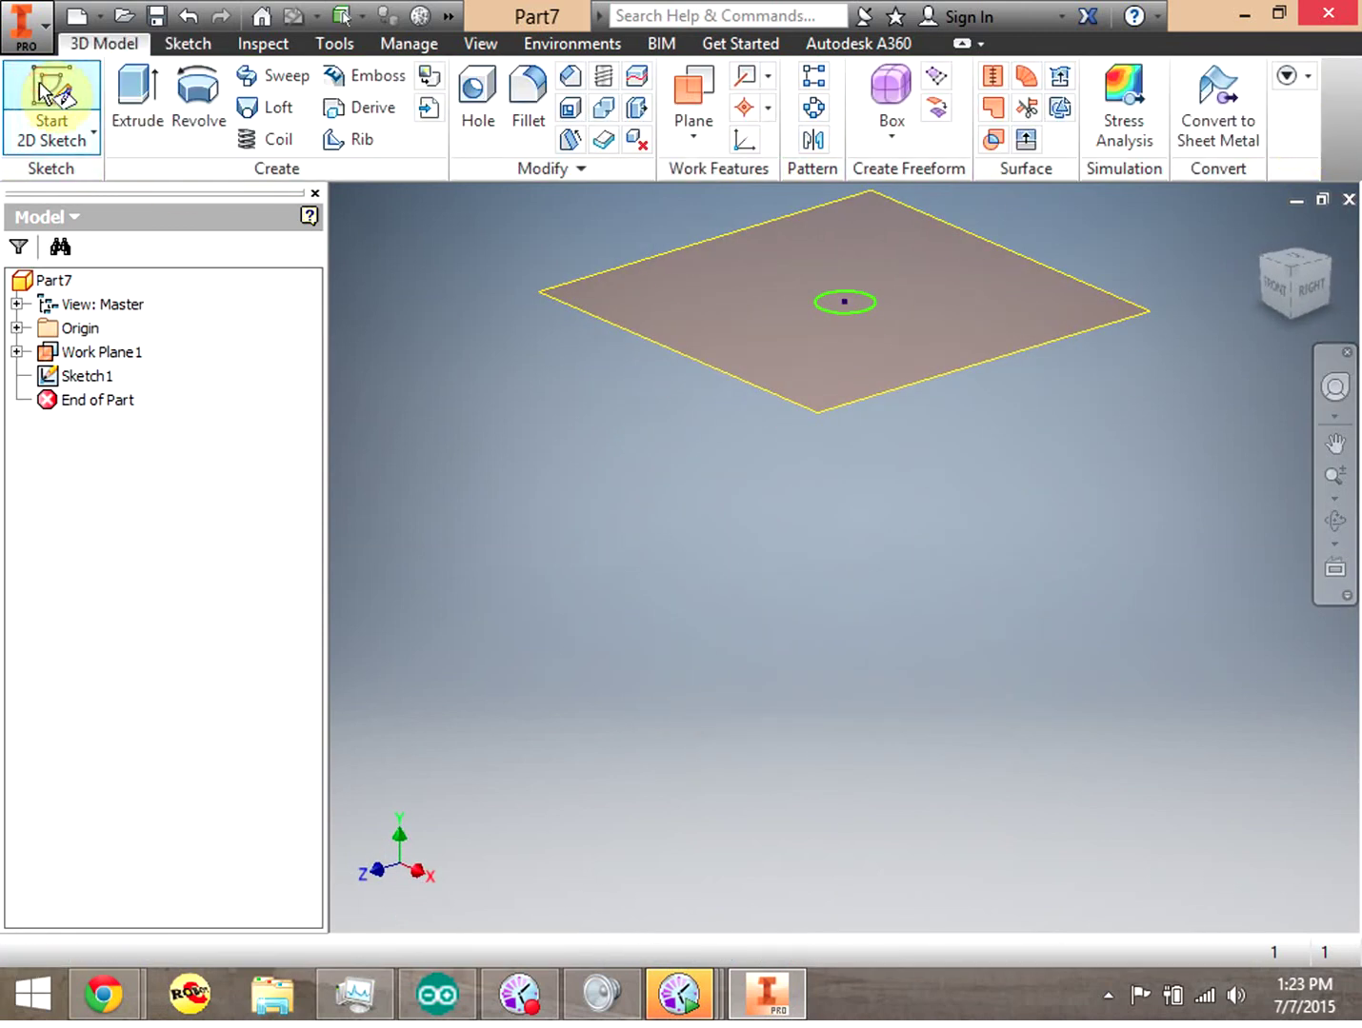
Start a second 2D sketch on a new work plane offset 0.250 in above the XZ Plane
{"action": "left_click", "coordinate": [57, 113]}
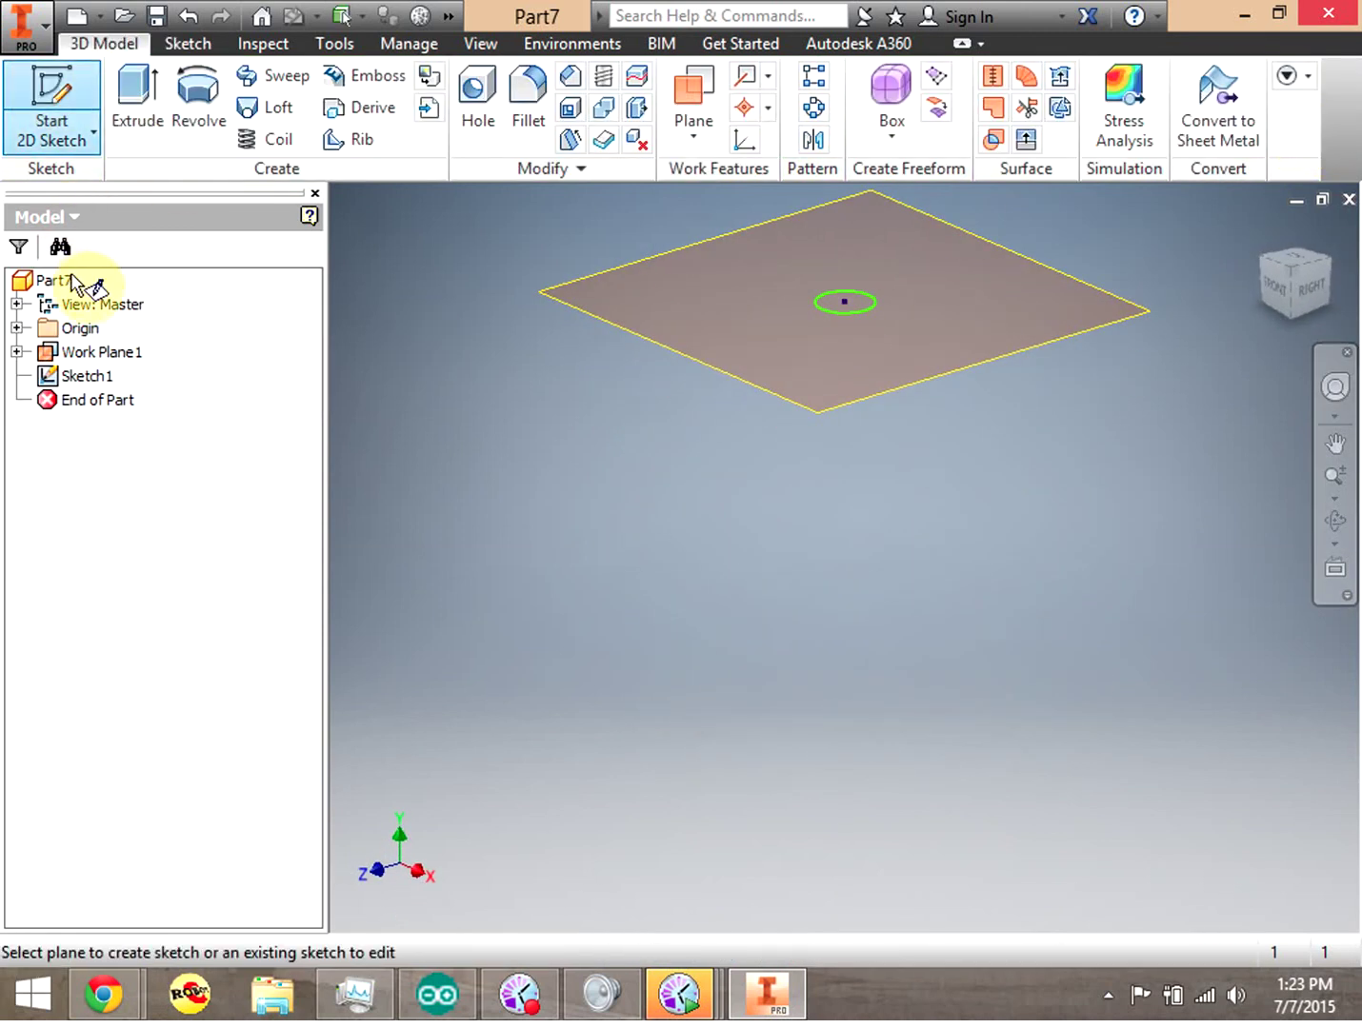
{"action": "left_click", "coordinate": [16, 327]}
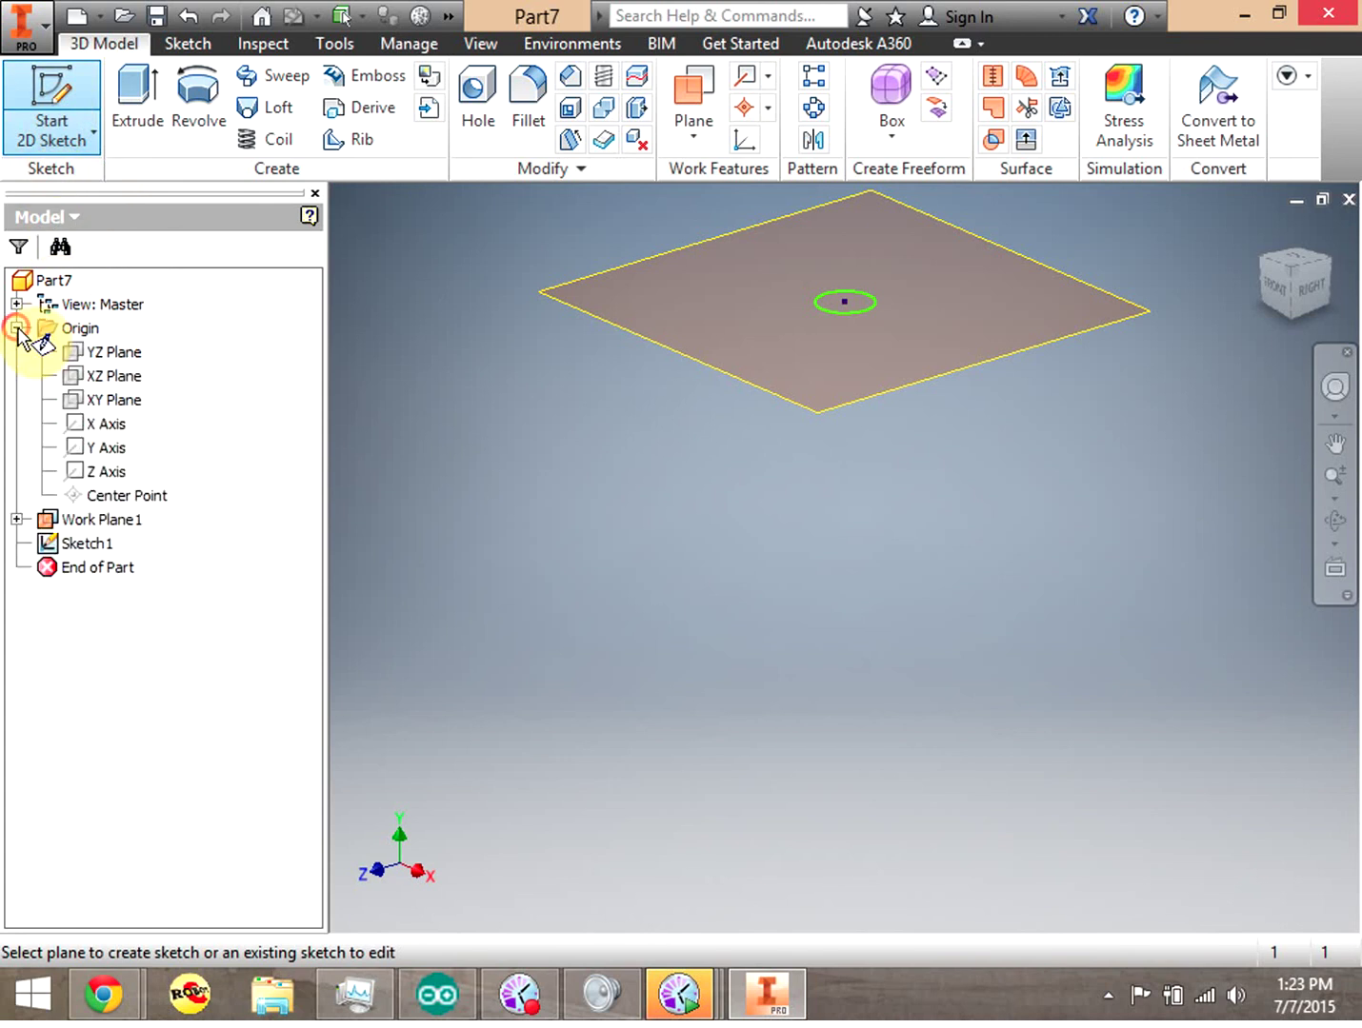
{"action": "left_click", "coordinate": [54, 101]}
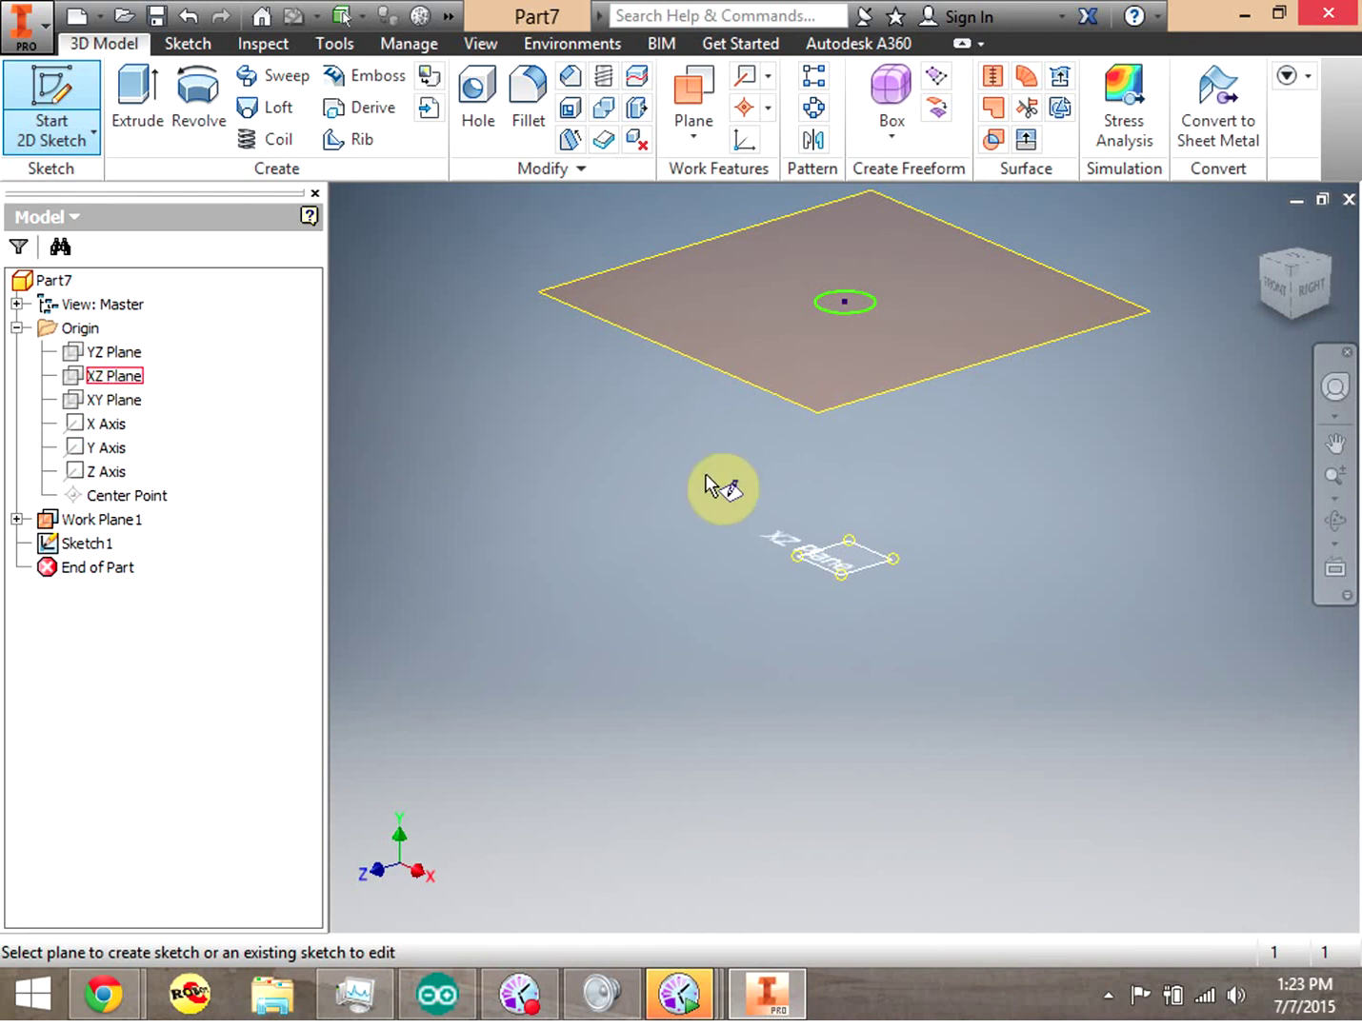
{"action": "left_click_drag", "start_coordinate": [843, 577], "coordinate": [836, 440]}
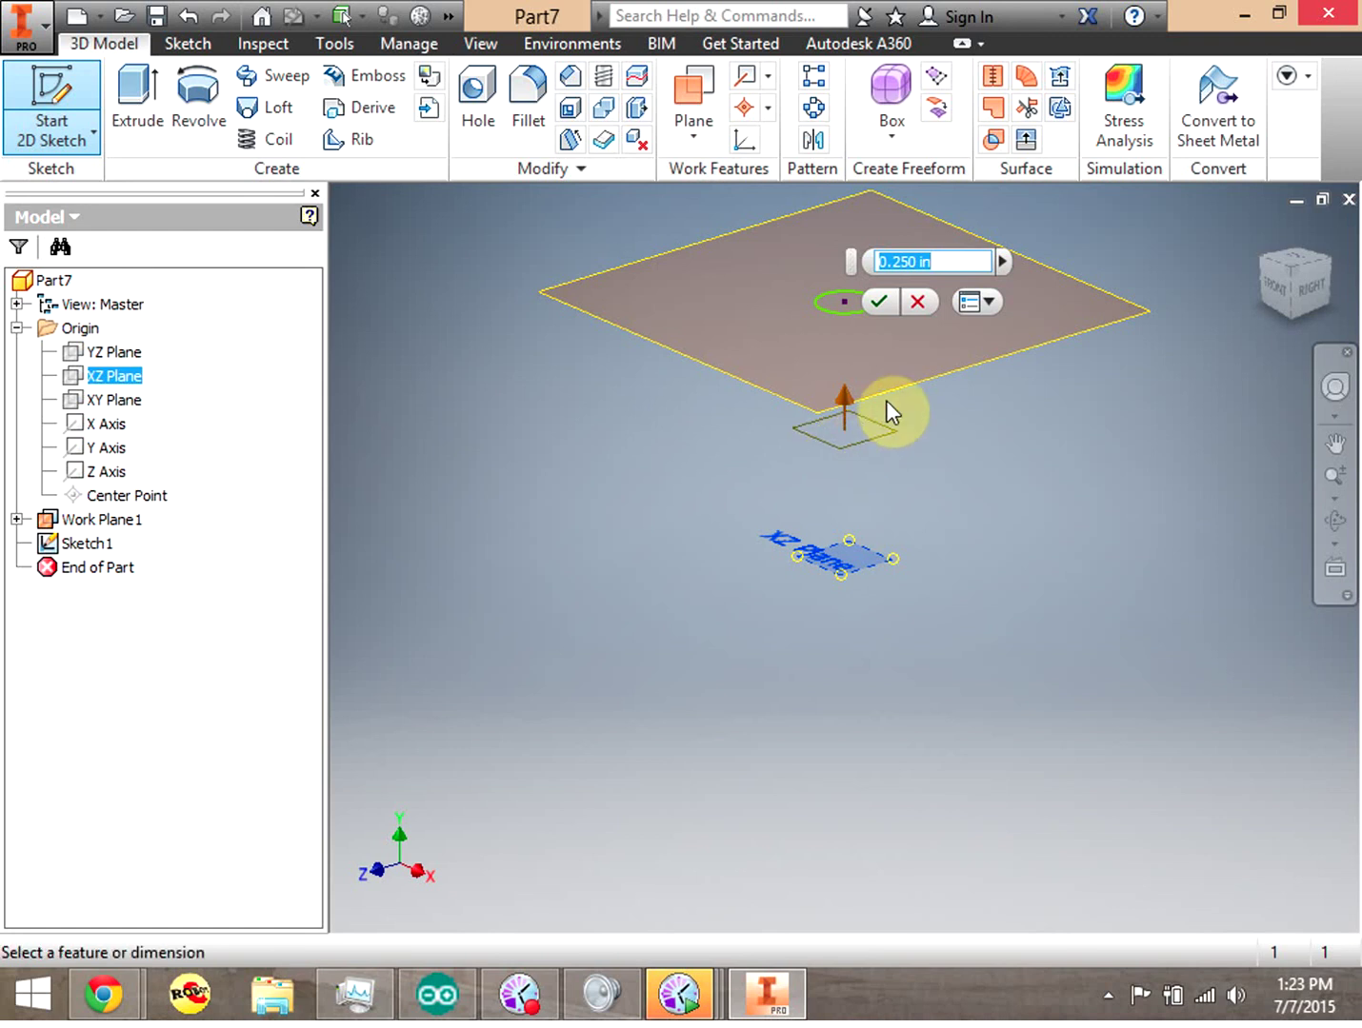
{"action": "left_click", "coordinate": [877, 302]}
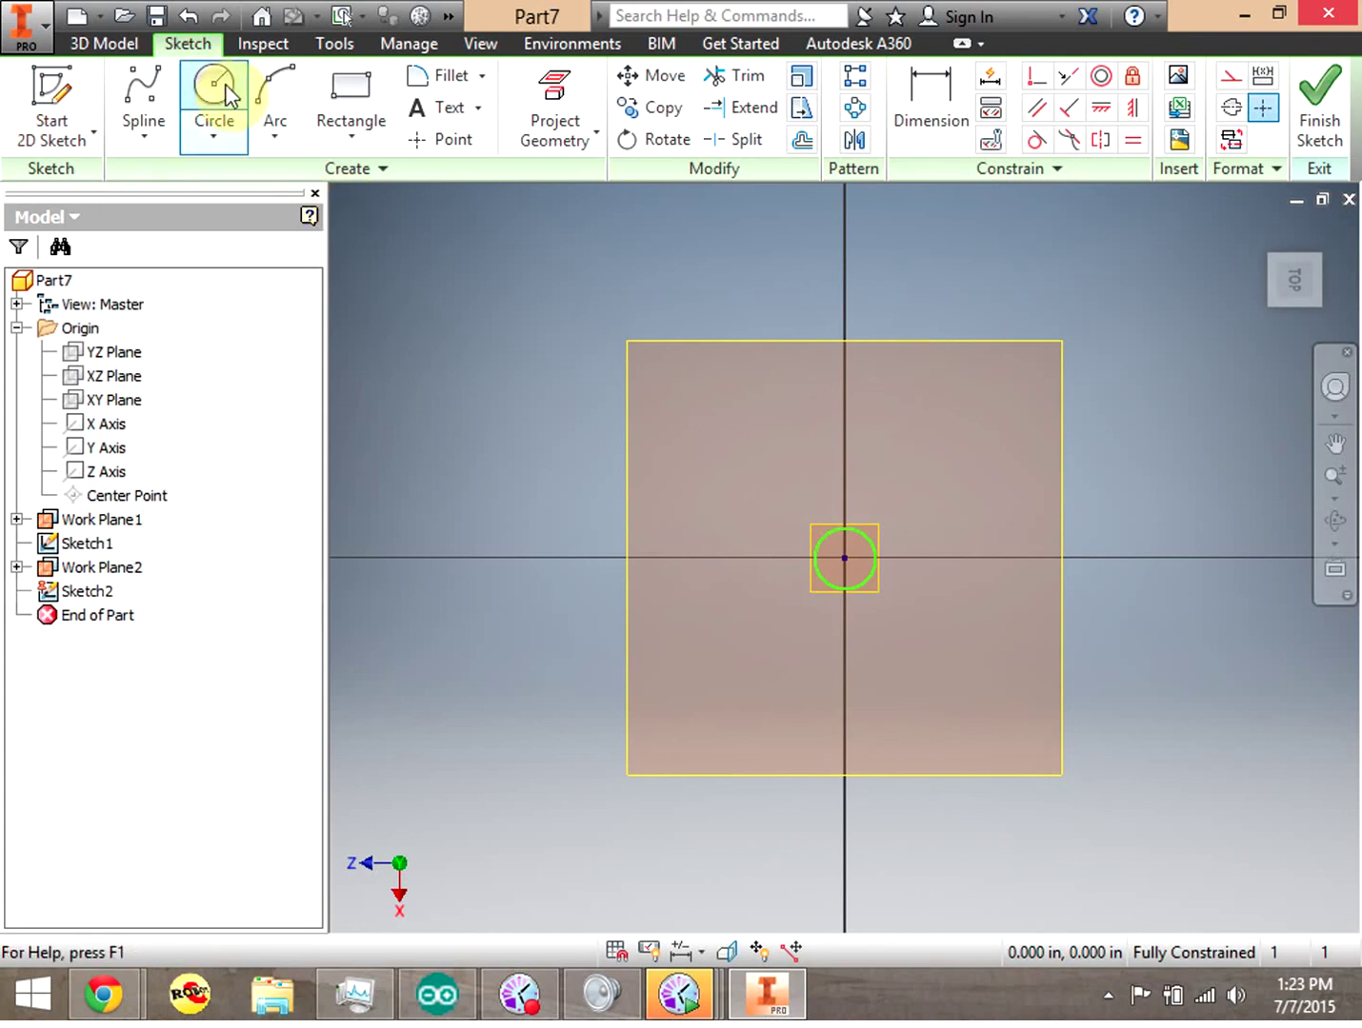
Draw a rectangle roughly centred on the origin, enclosing the circle's outline, and finish the second sketch
{"action": "left_click", "coordinate": [363, 93]}
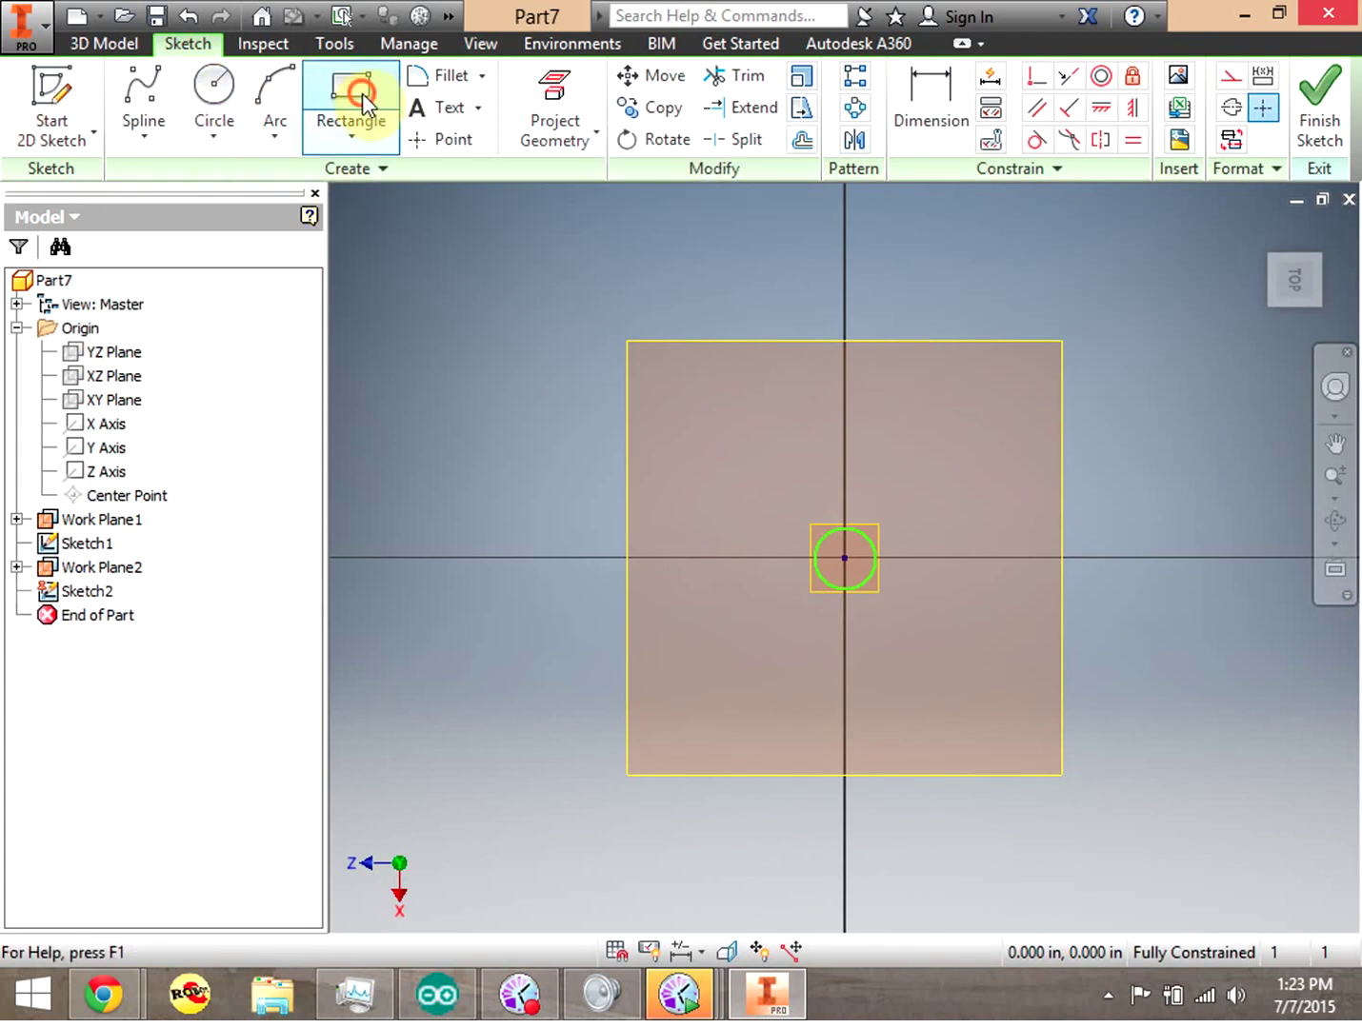
{"action": "left_click", "coordinate": [720, 479]}
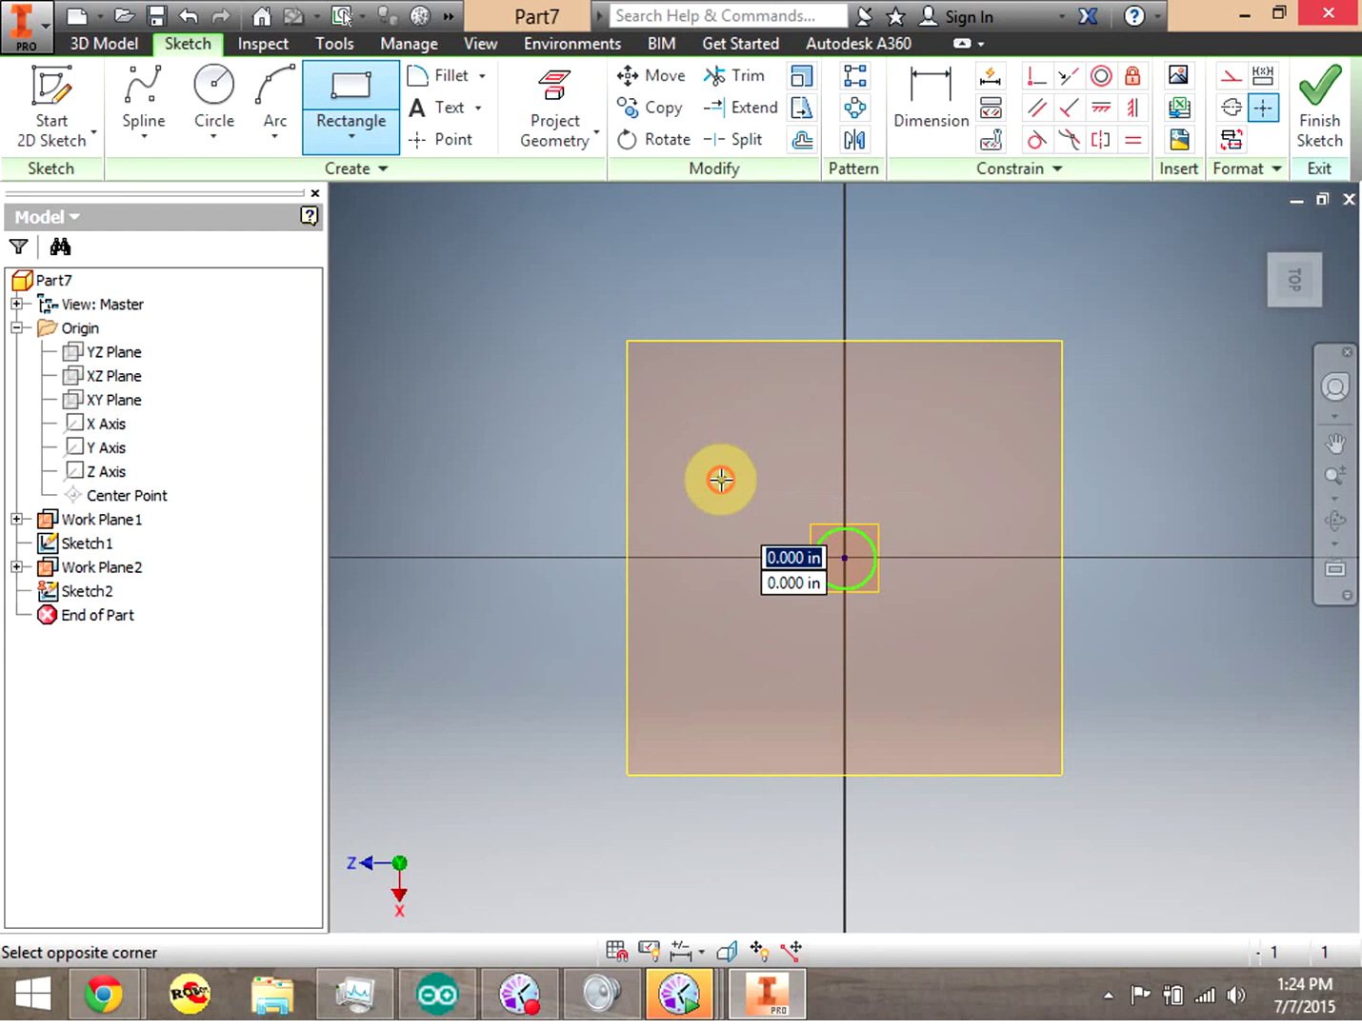
{"action": "left_click", "coordinate": [964, 636]}
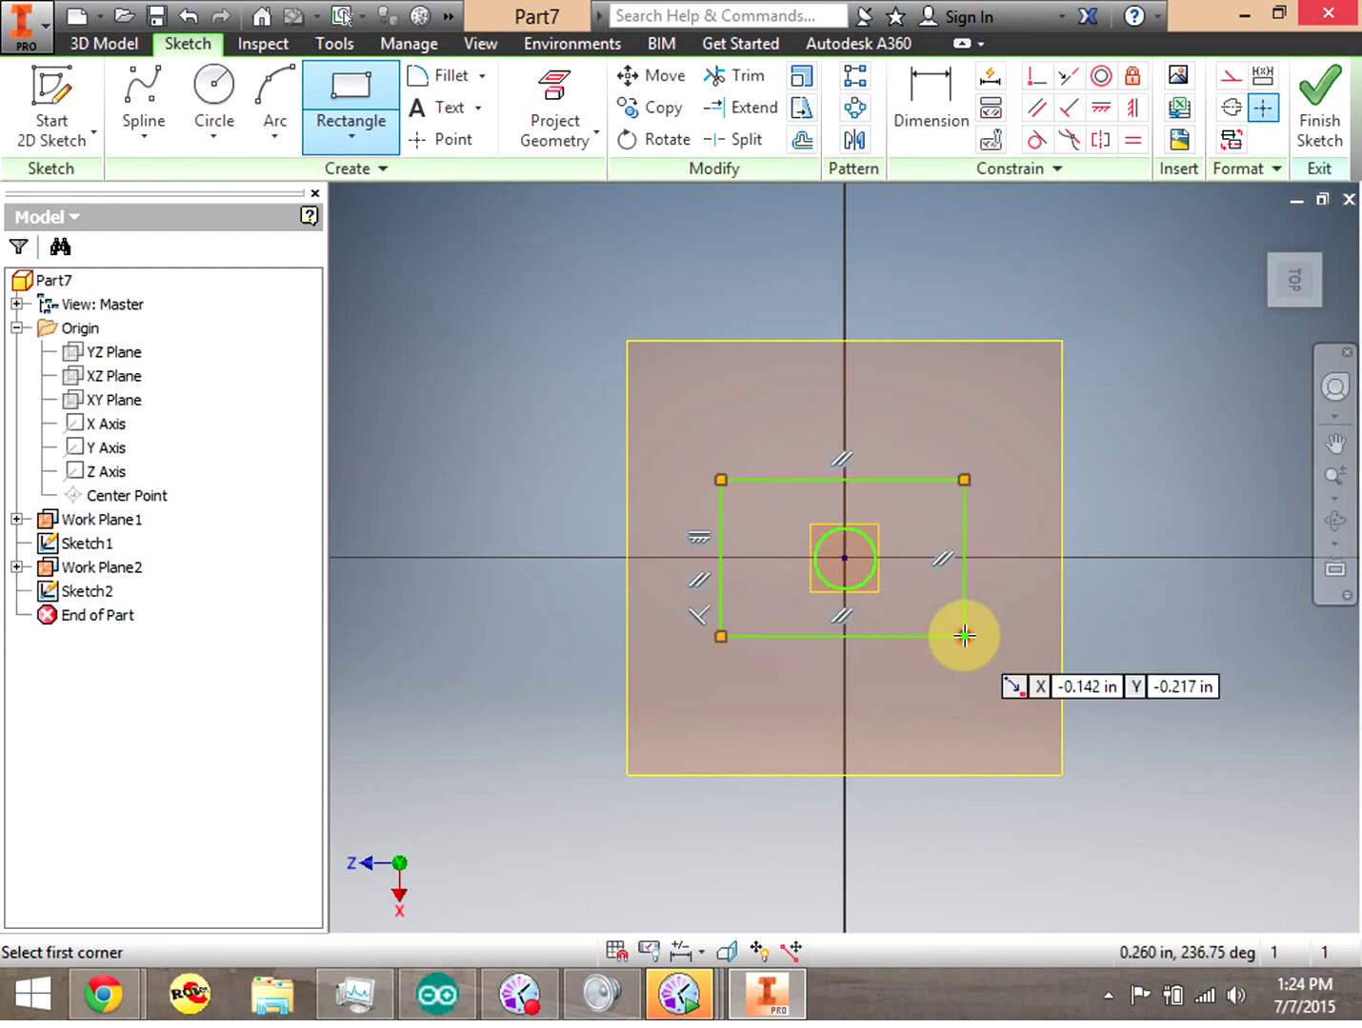
{"action": "left_click", "coordinate": [1318, 105]}
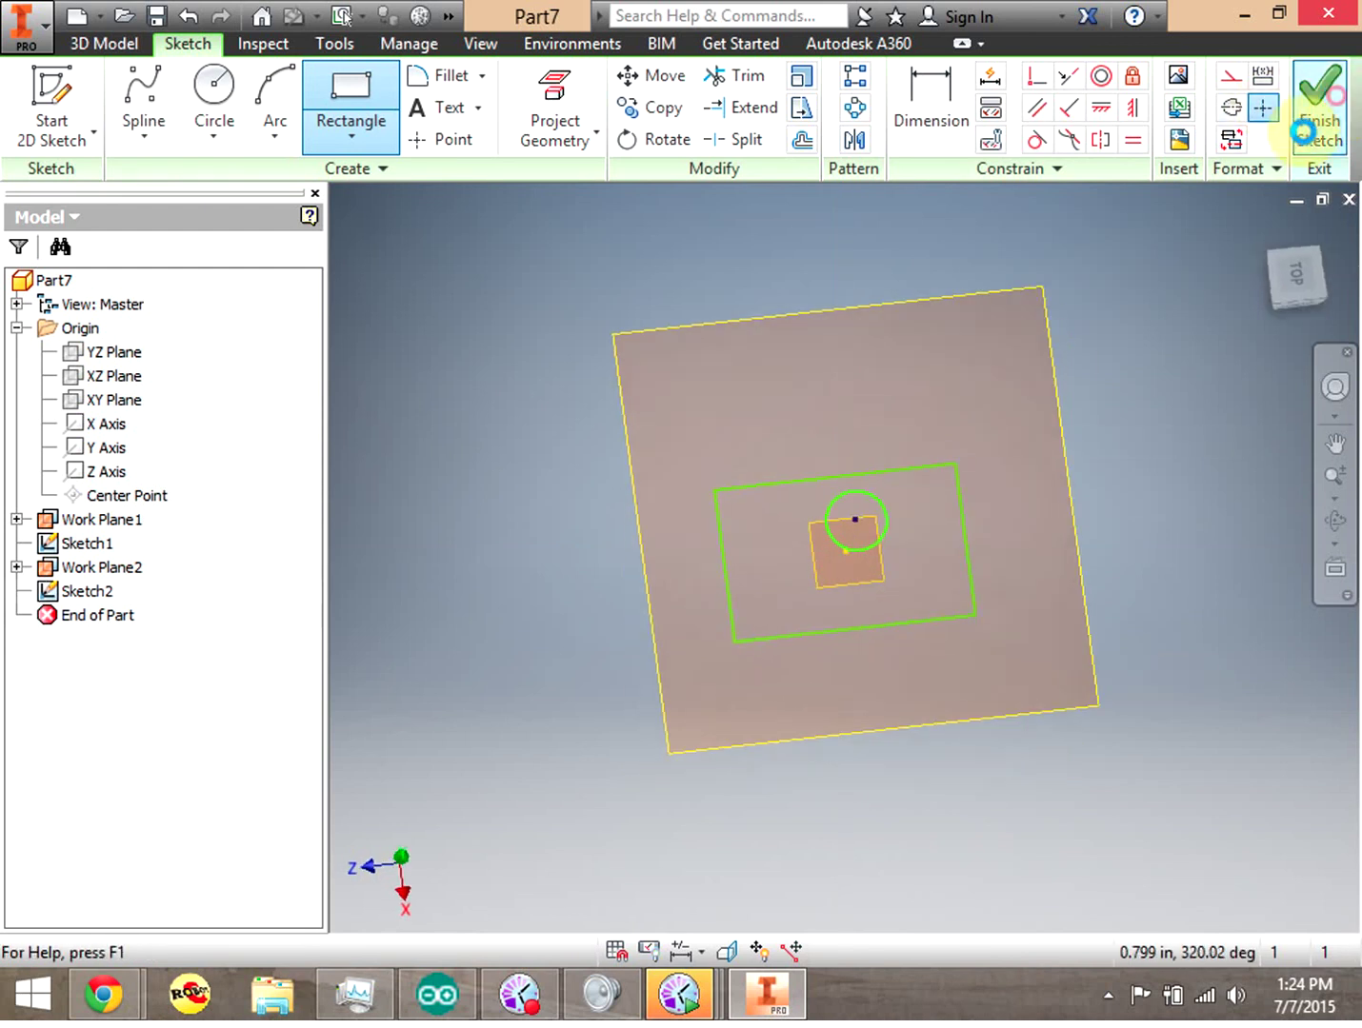
Sketch a larger rectangle on the XZ Plane, enclosing the smaller rectangle around the origin, and finish the sketch
{"action": "mouse_move", "coordinate": [1295, 293]}
{"action": "left_mouse_down"}
{"action": "mouse_move", "coordinate": [1238, 235]}
{"action": "mouse_move", "coordinate": [1095, 181]}
{"action": "mouse_move", "coordinate": [1128, 114]}
{"action": "mouse_move", "coordinate": [1186, 219]}
{"action": "mouse_move", "coordinate": [1185, 262]}
{"action": "mouse_move", "coordinate": [1202, 228]}
{"action": "mouse_move", "coordinate": [1116, 179]}
{"action": "mouse_move", "coordinate": [1119, 259]}
{"action": "left_mouse_up"}
{"action": "left_click", "coordinate": [53, 95]}
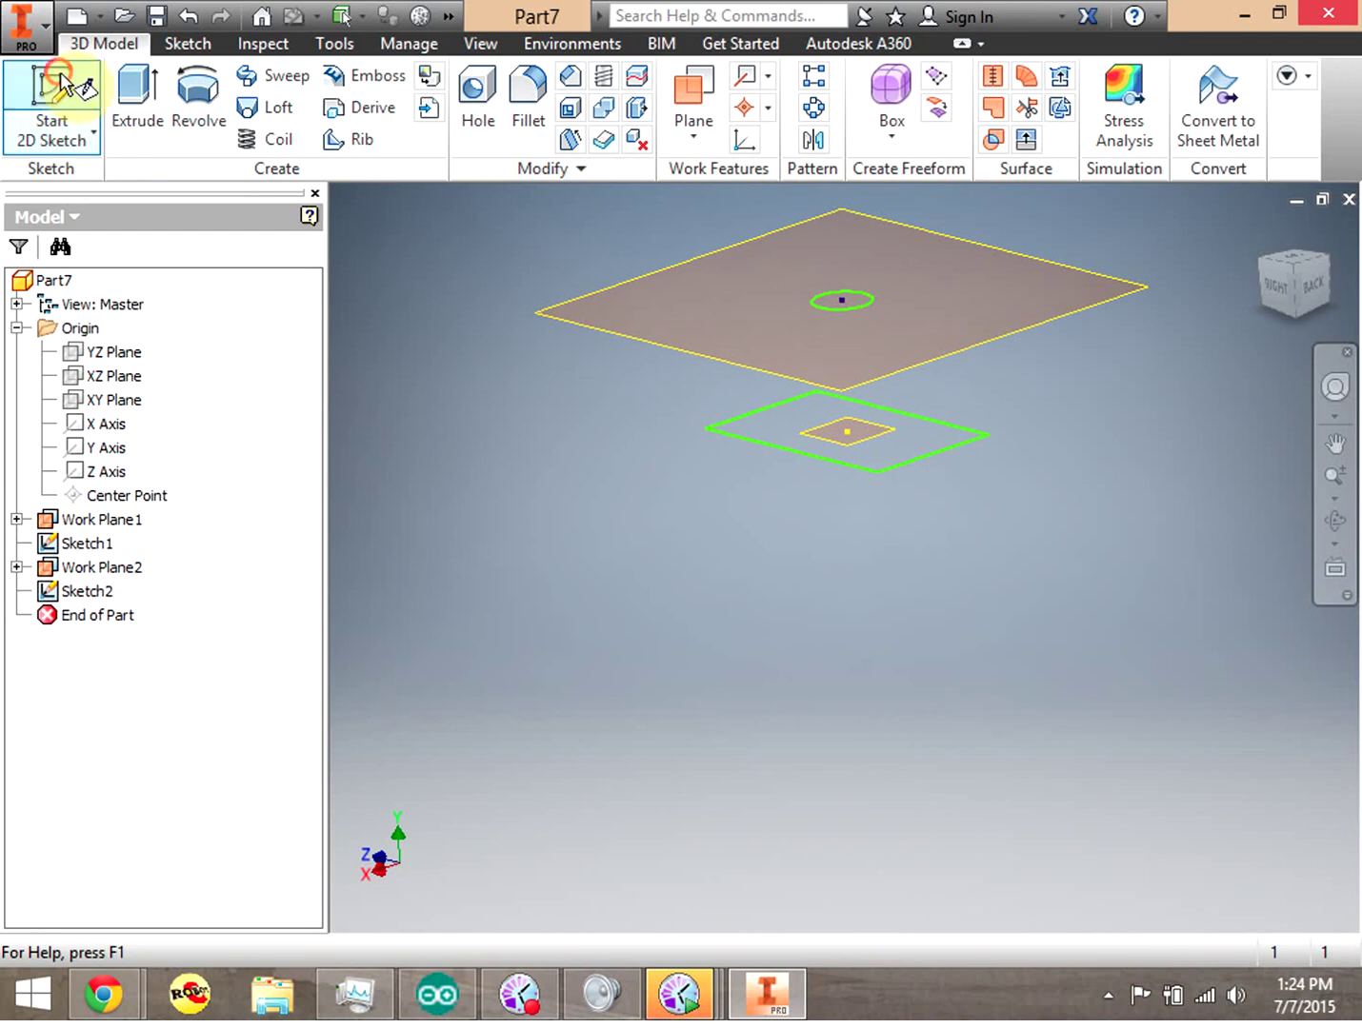
{"action": "left_click", "coordinate": [112, 381]}
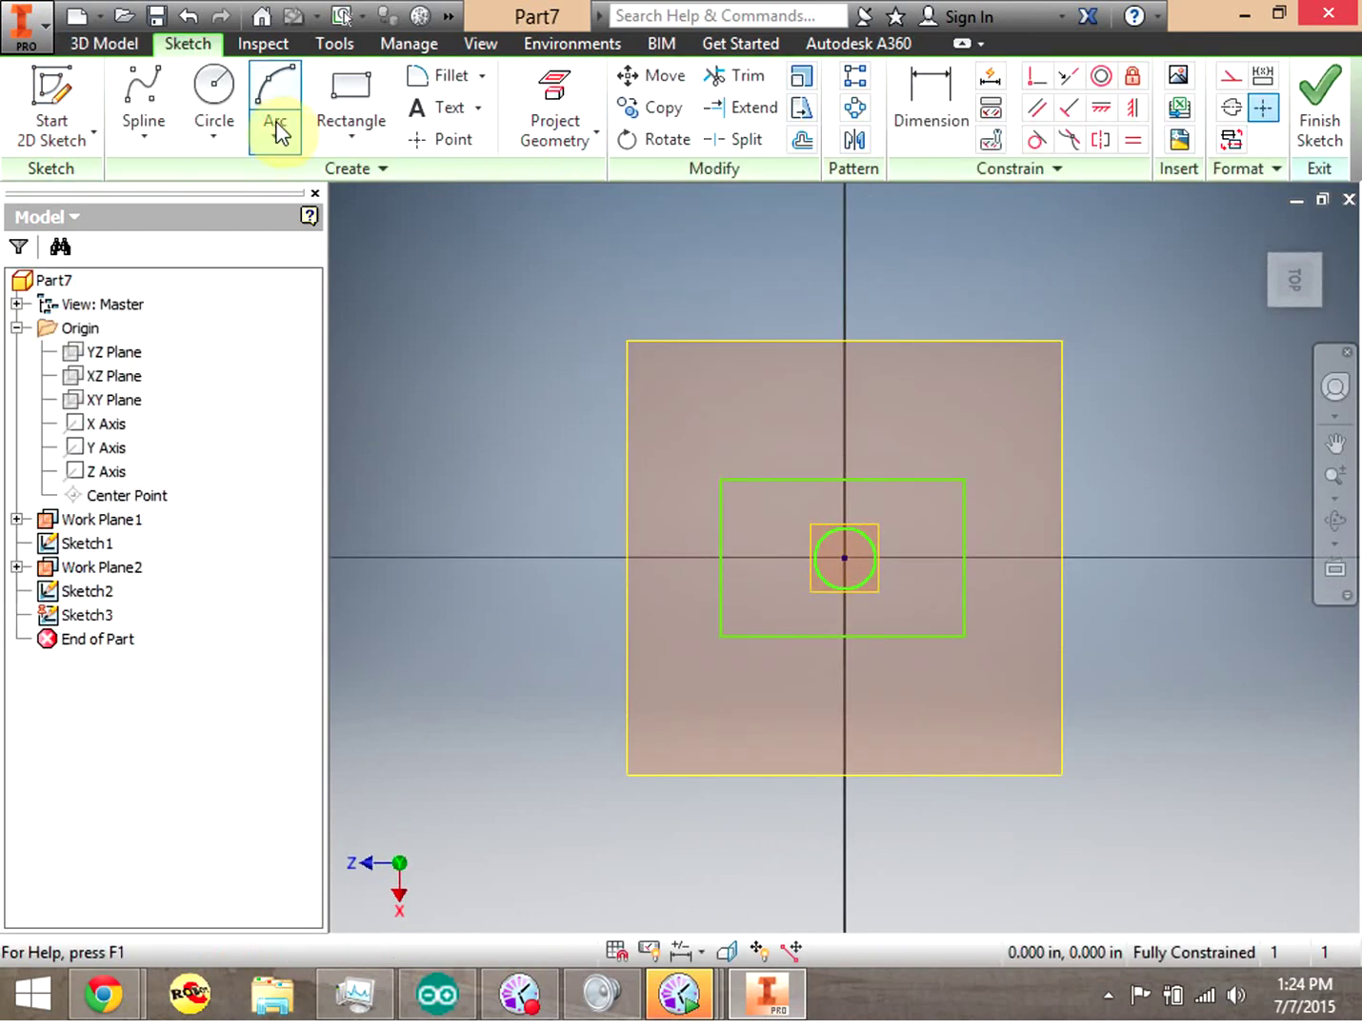
{"action": "left_click", "coordinate": [351, 105]}
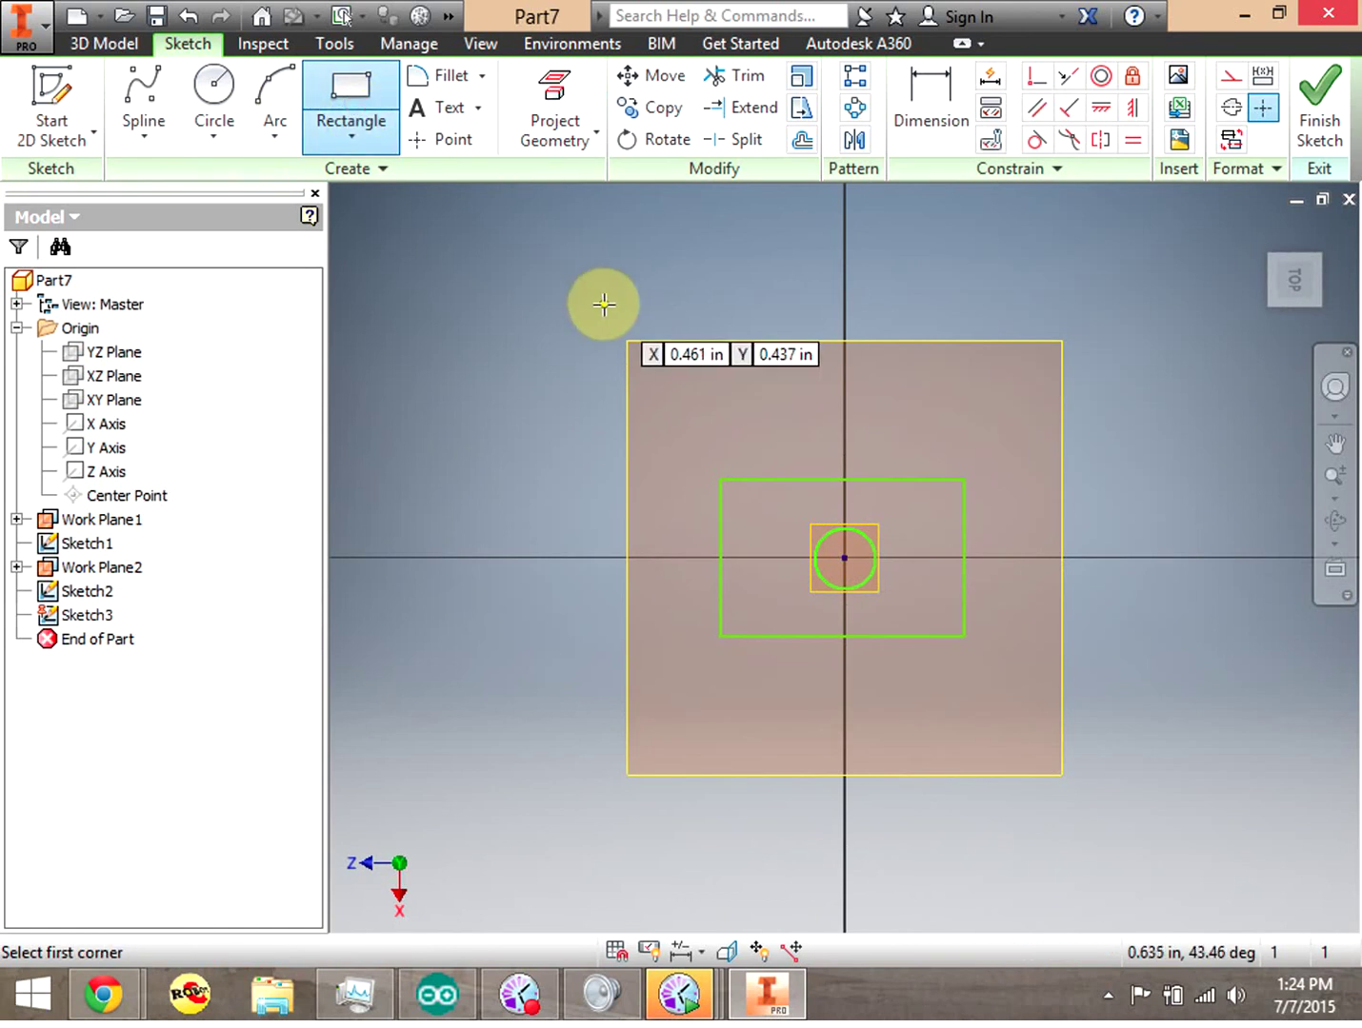
{"action": "left_click", "coordinate": [556, 349]}
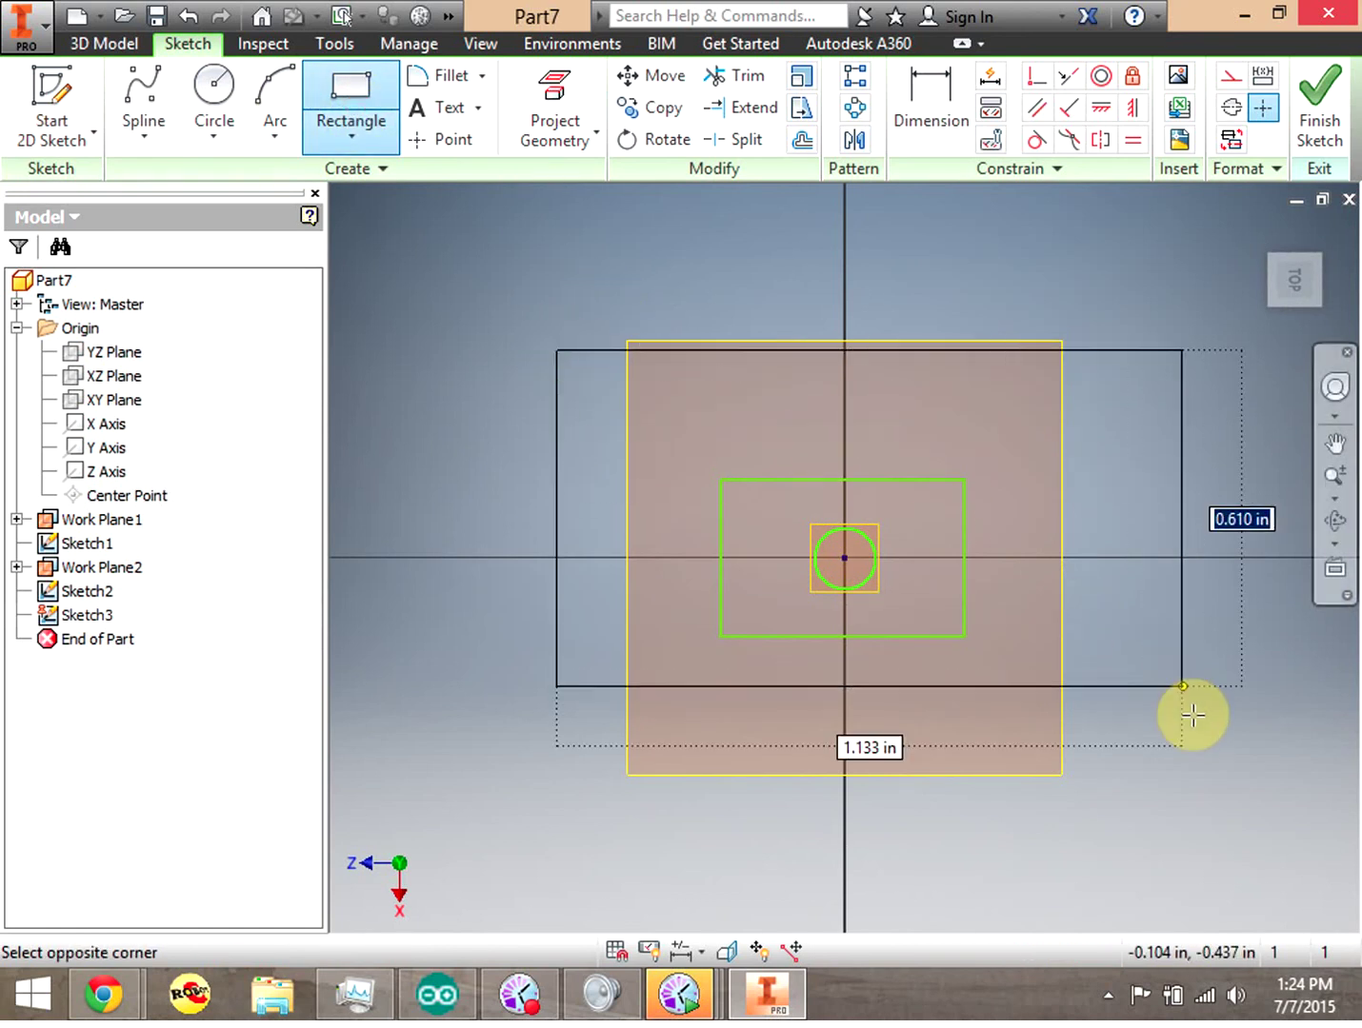
{"action": "left_click", "coordinate": [1143, 735]}
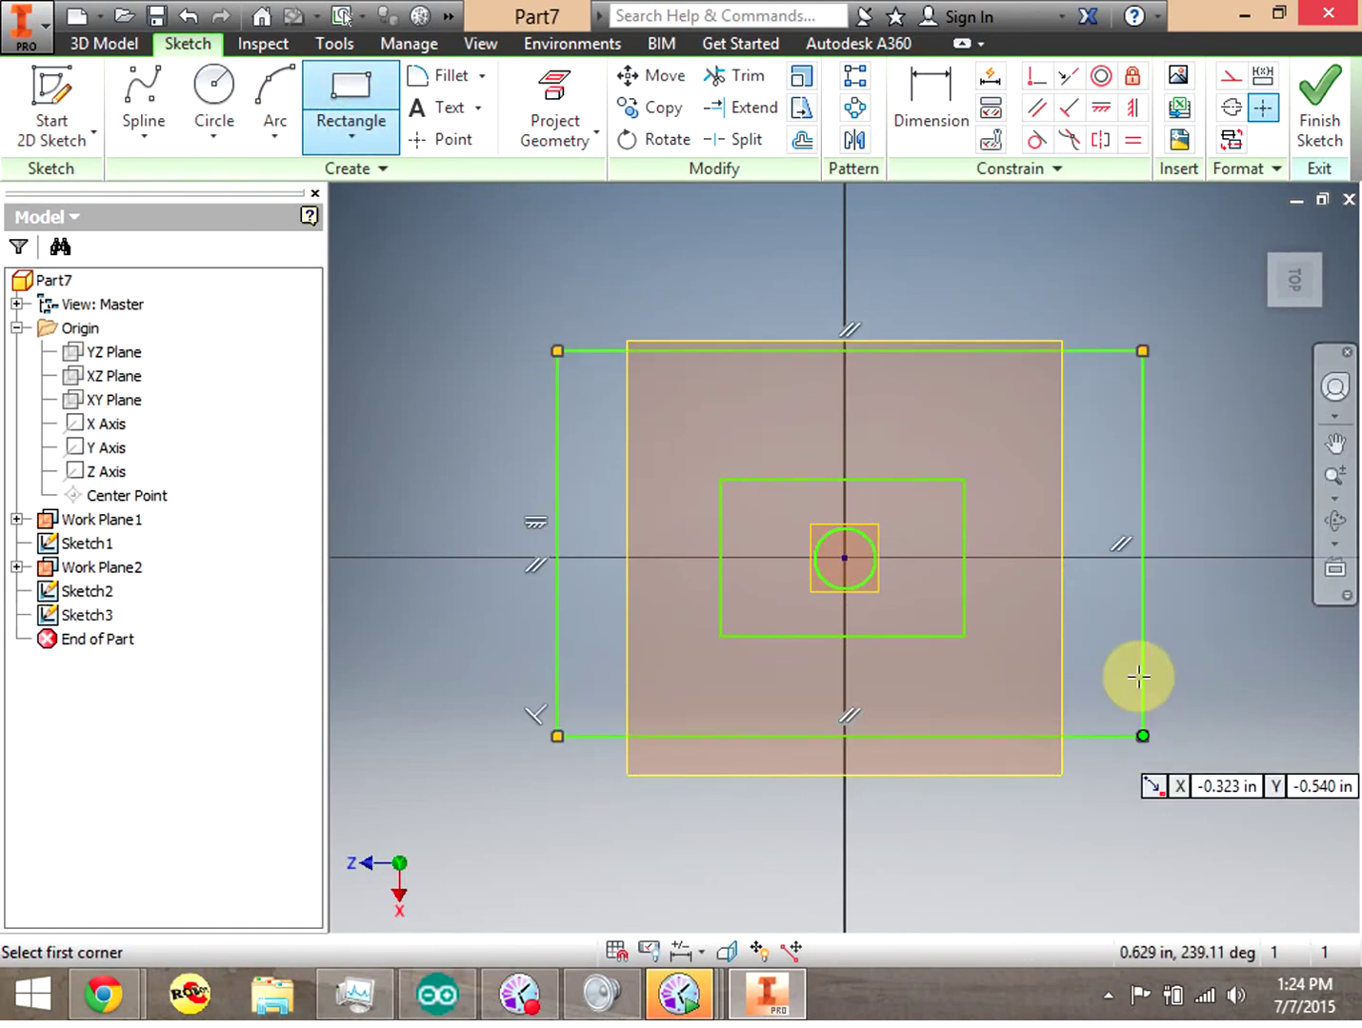
{"action": "left_click", "coordinate": [1319, 96]}
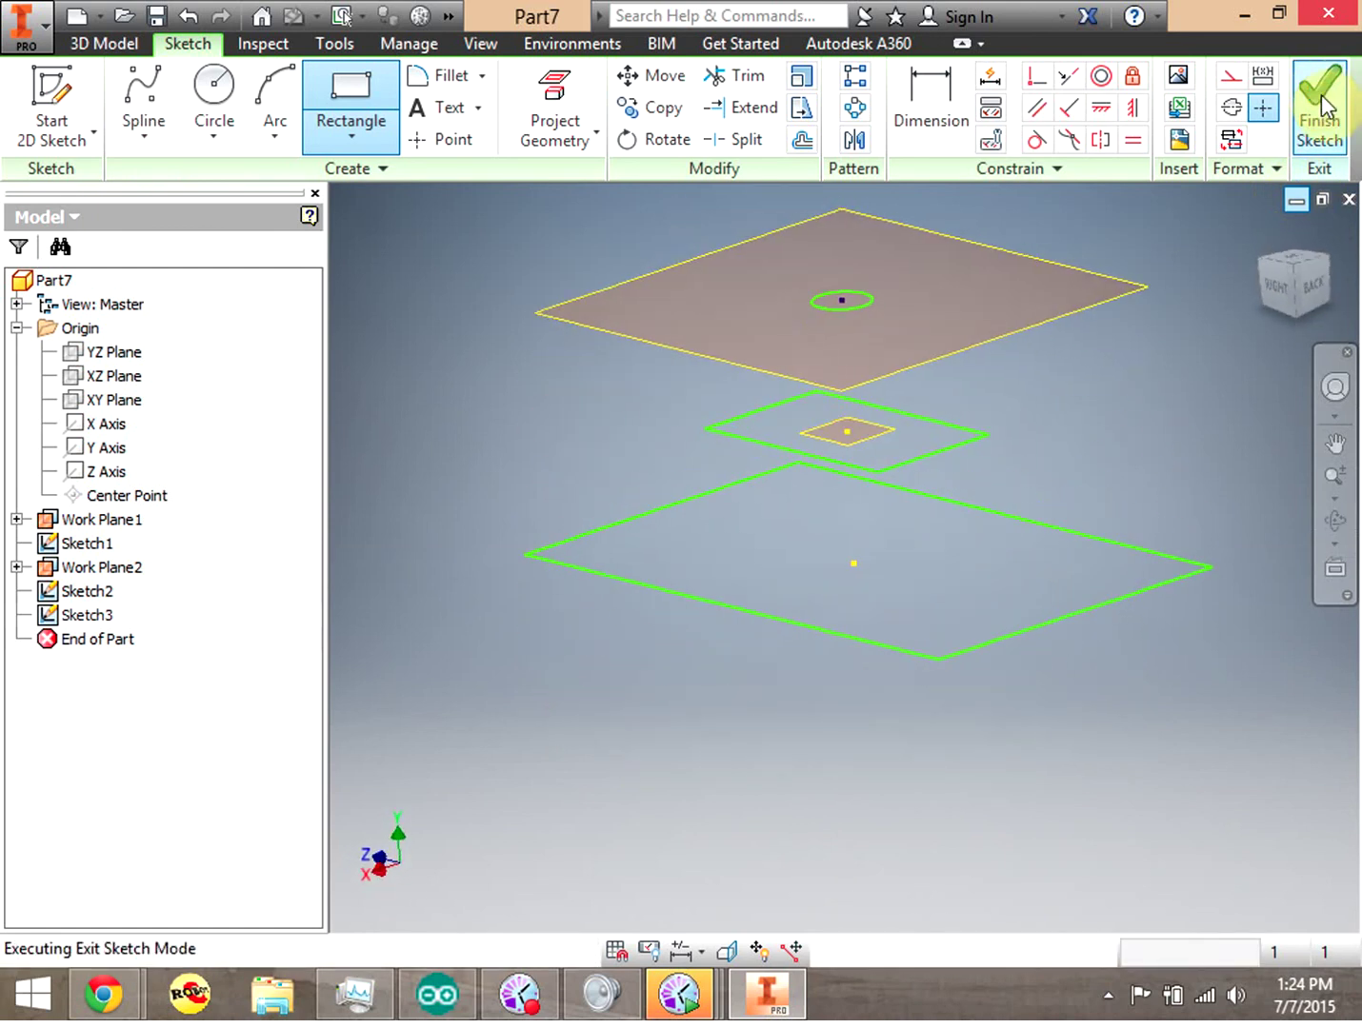
Loft a solid from the large base rectangle through the middle rectangle to the small circle
{"action": "left_click", "coordinate": [1276, 280]}
{"action": "mouse_move", "coordinate": [1276, 280]}
{"action": "left_mouse_down"}
{"action": "mouse_move", "coordinate": [1262, 205]}
{"action": "mouse_move", "coordinate": [1299, 233]}
{"action": "mouse_move", "coordinate": [1266, 266]}
{"action": "mouse_move", "coordinate": [1280, 171]}
{"action": "mouse_move", "coordinate": [1061, 177]}
{"action": "mouse_move", "coordinate": [990, 59]}
{"action": "mouse_move", "coordinate": [989, 145]}
{"action": "left_mouse_up"}
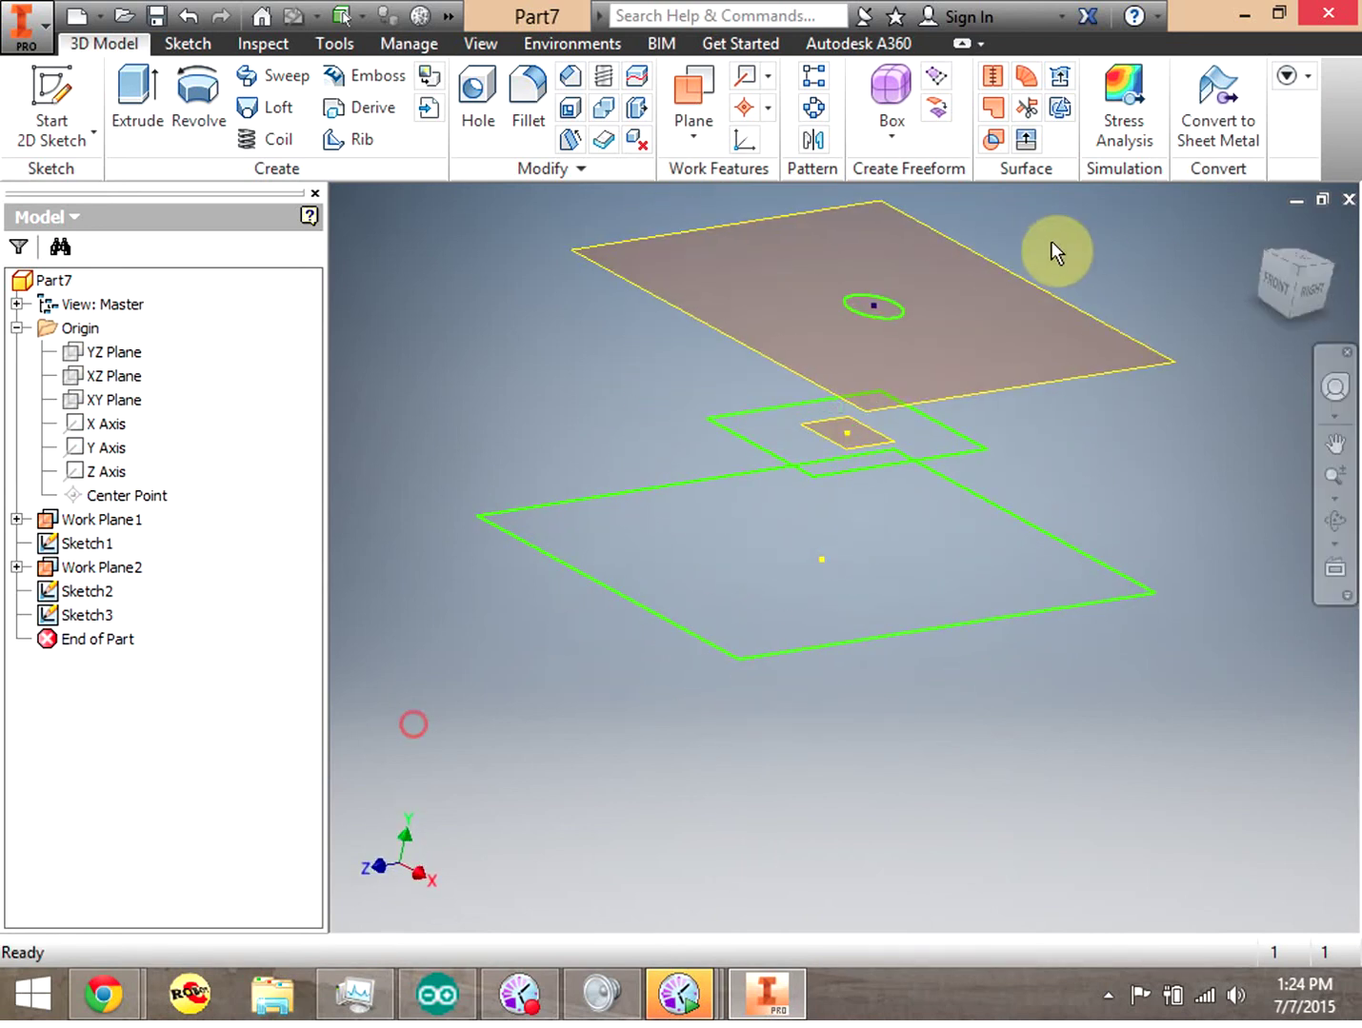
{"action": "left_click", "coordinate": [266, 110]}
{"action": "left_click_drag", "start_coordinate": [761, 202], "coordinate": [414, 181]}
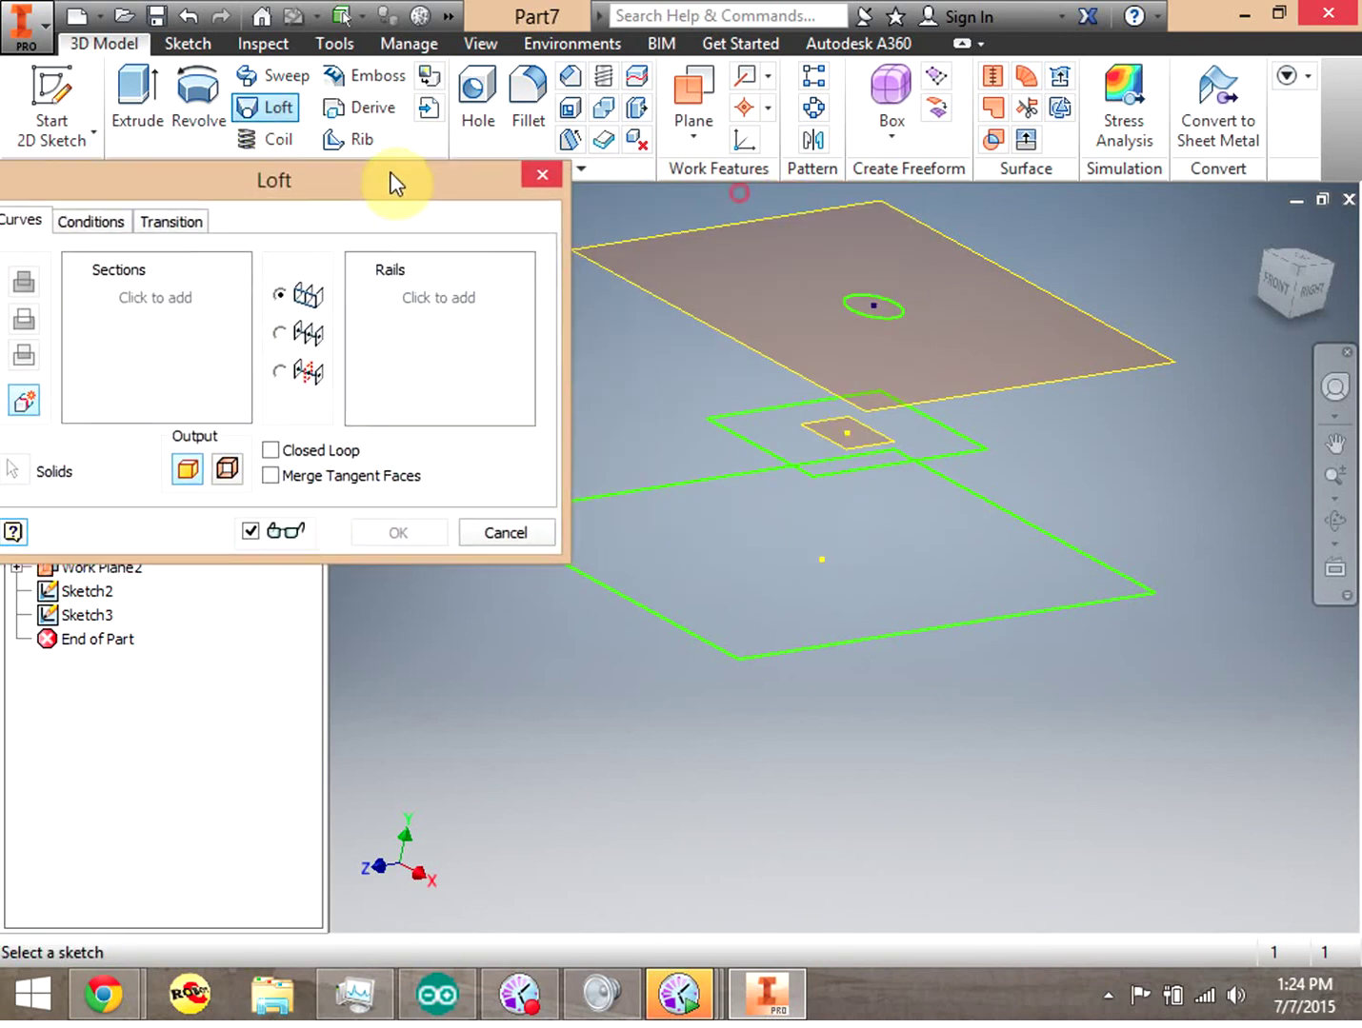
{"action": "left_click", "coordinate": [703, 636]}
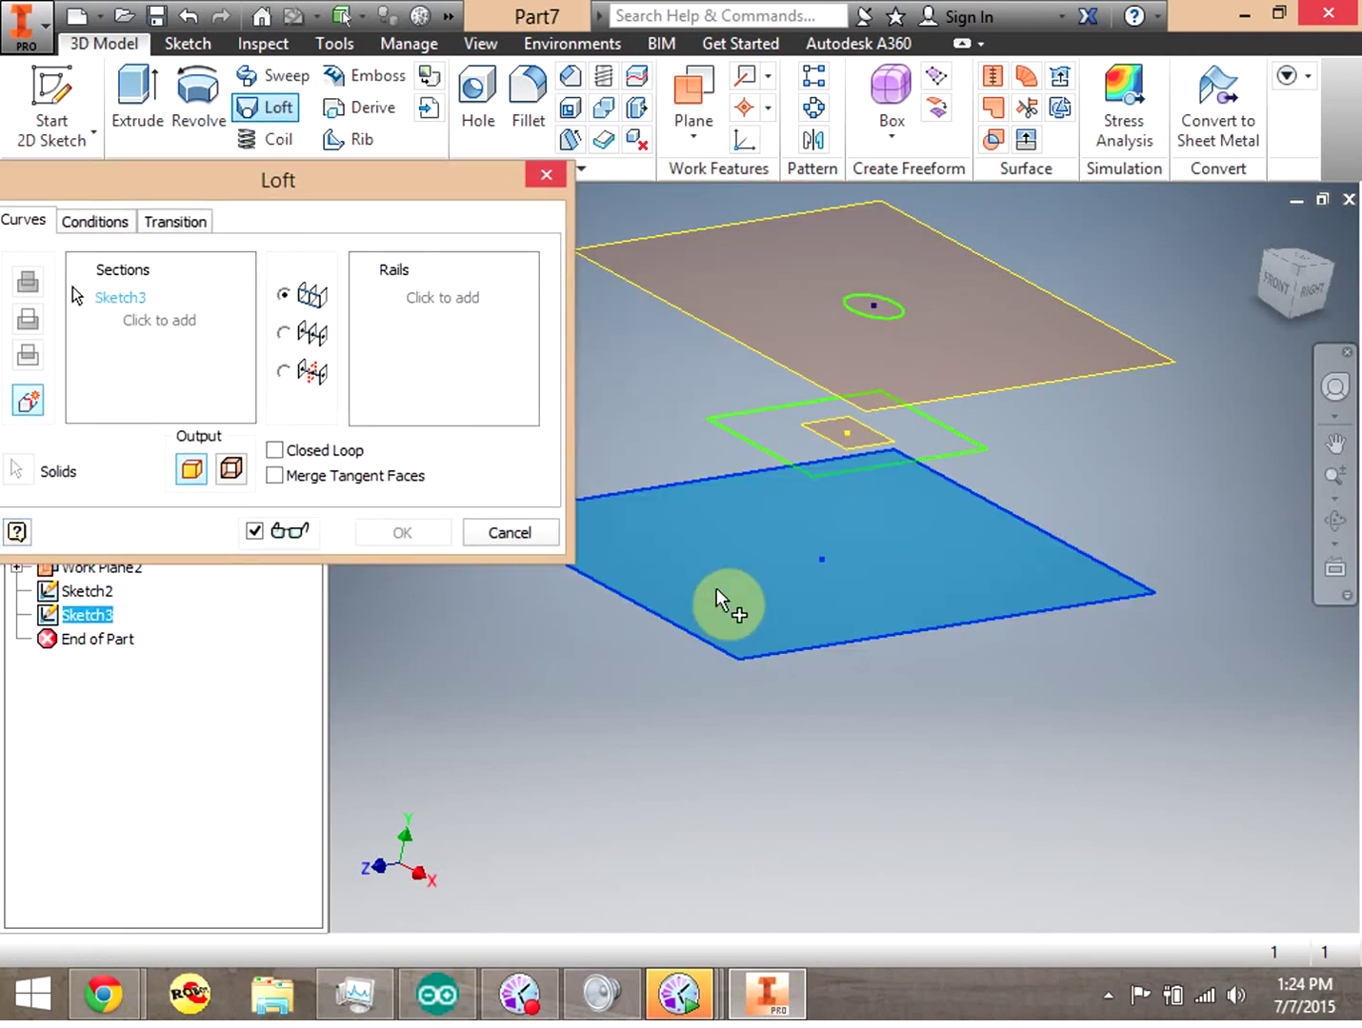
{"action": "left_click", "coordinate": [774, 457]}
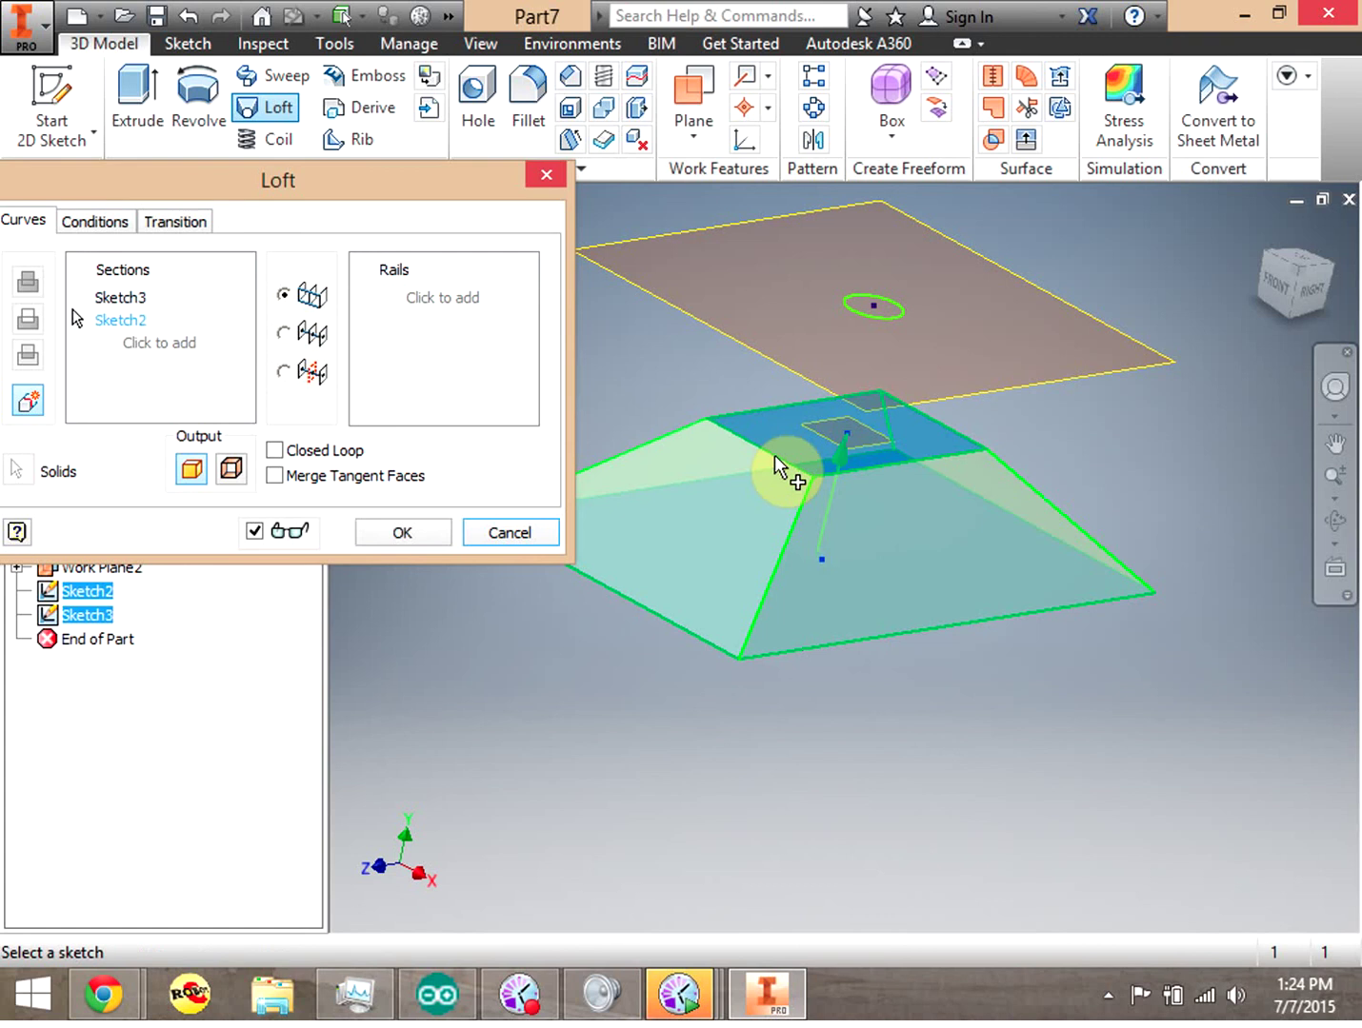
{"action": "left_click", "coordinate": [852, 307]}
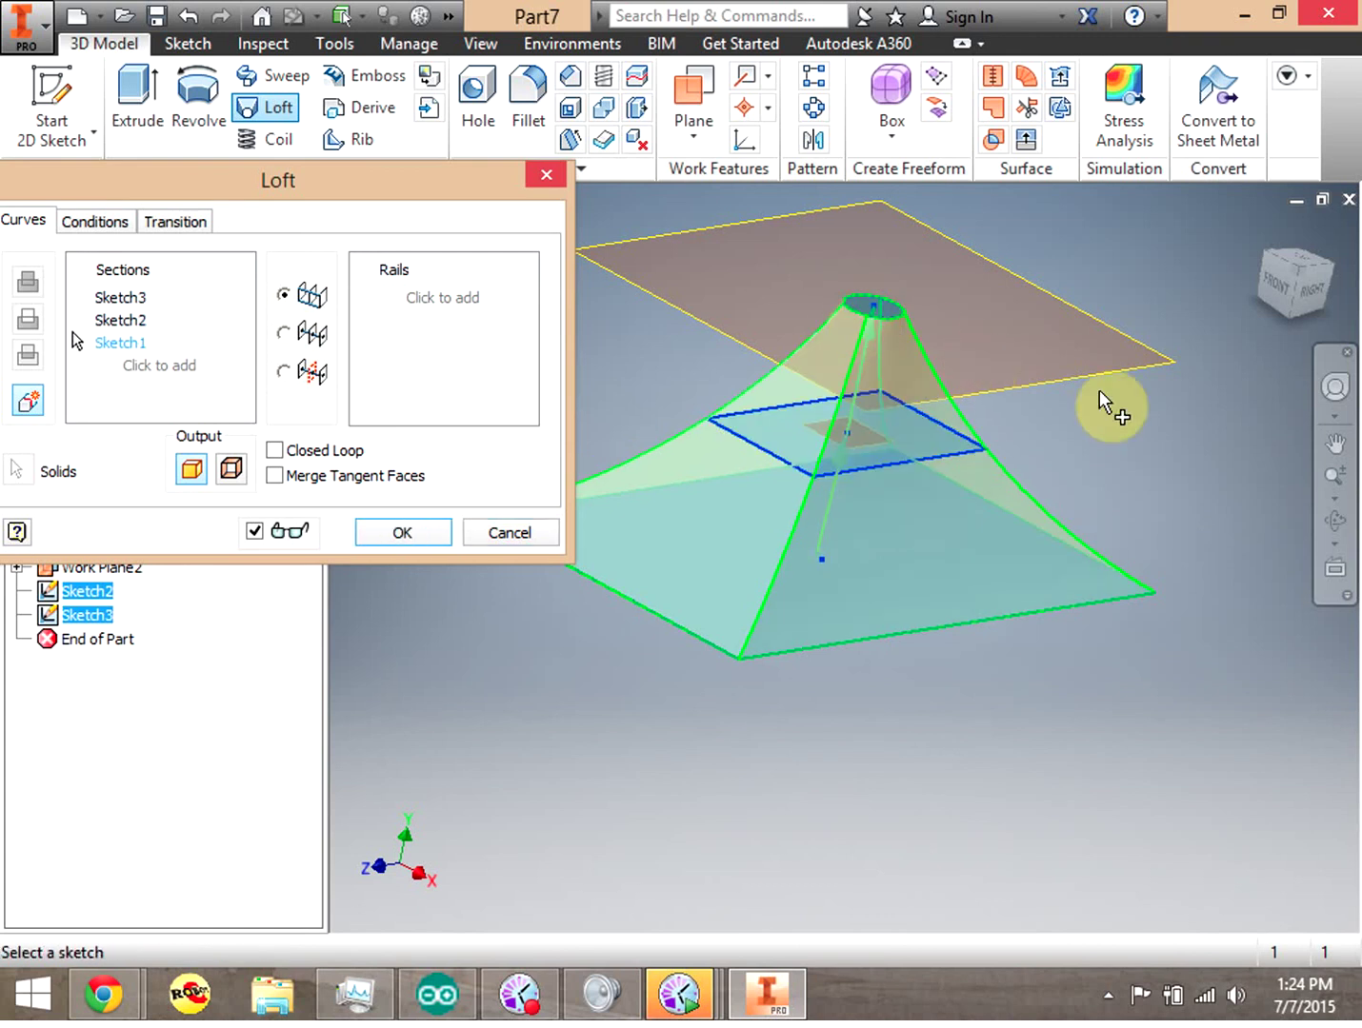
{"action": "left_click_drag", "start_coordinate": [1302, 297], "coordinate": [1228, 249]}
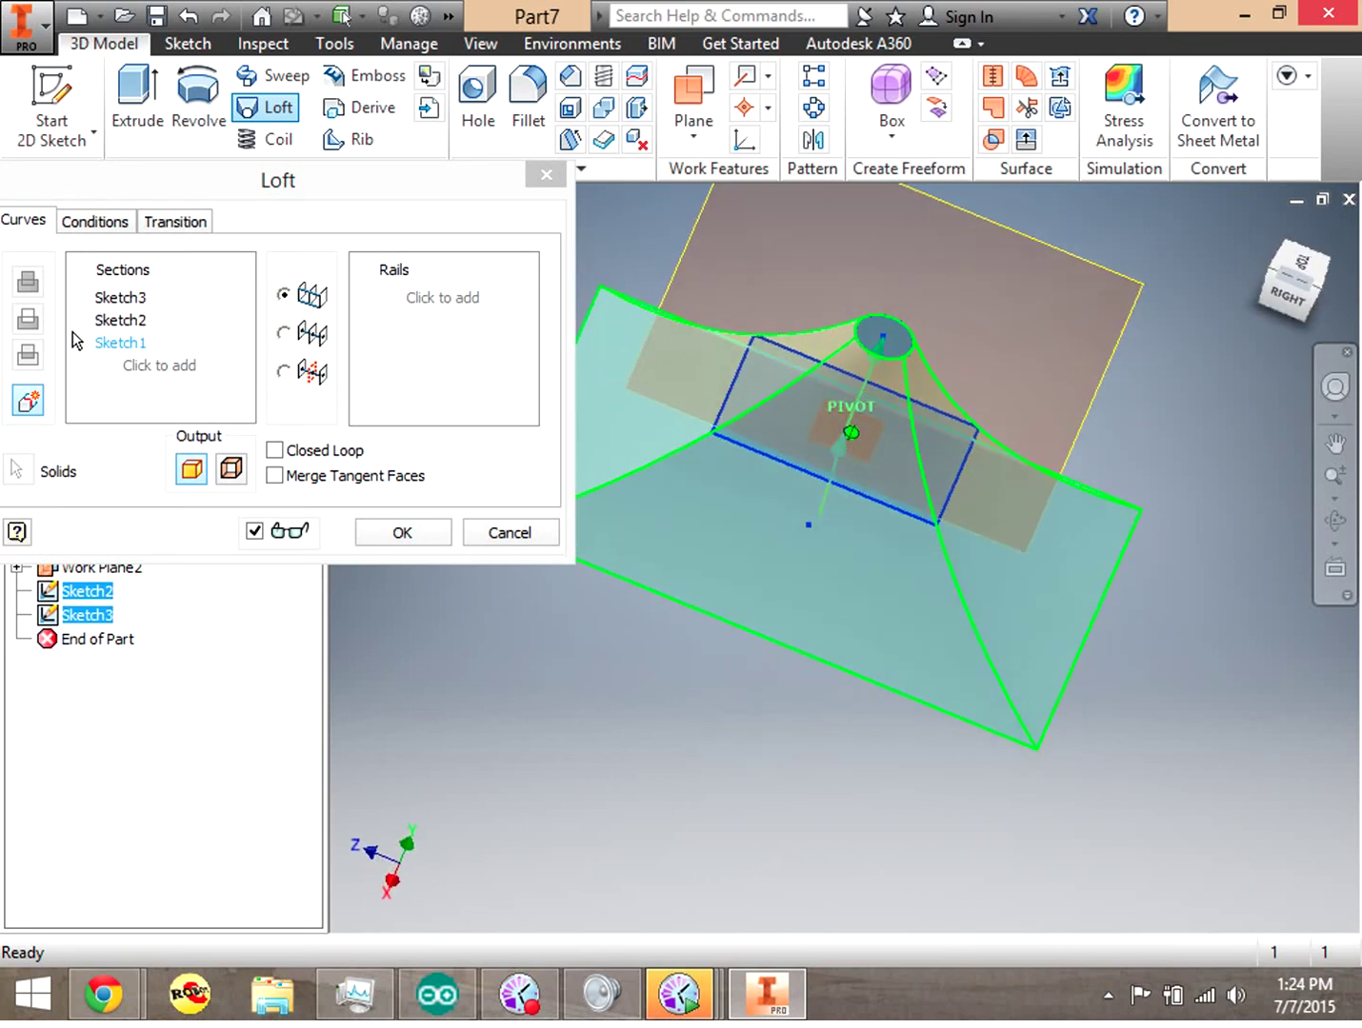
{"action": "left_click", "coordinate": [400, 529]}
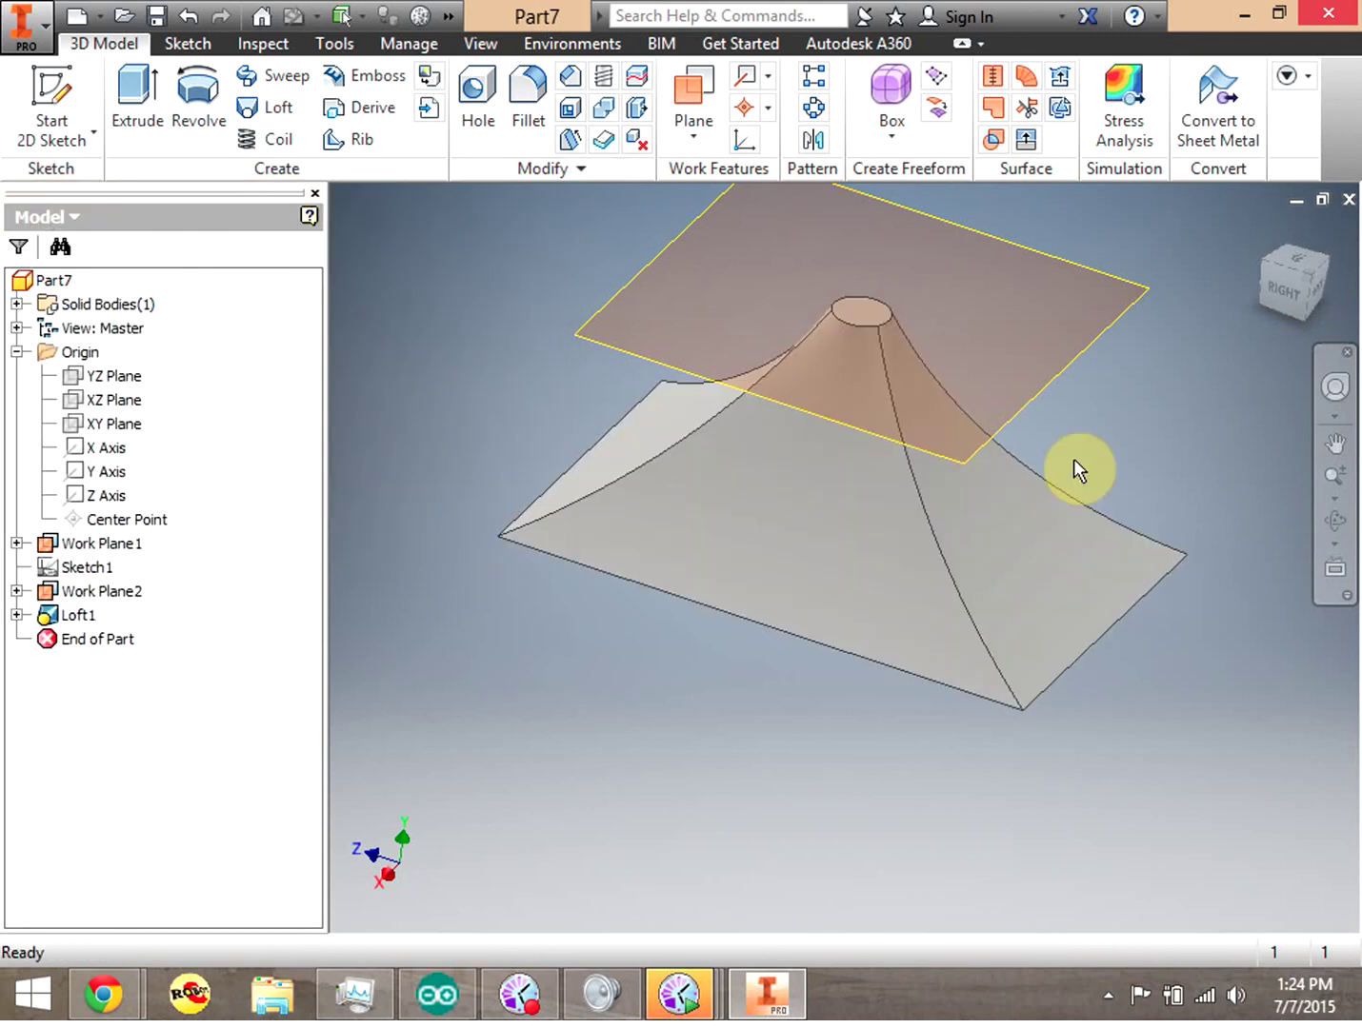
Try to shell the lofted body with the rectangular base face removed and a wall thickness of 0.05 in
{"action": "mouse_move", "coordinate": [1290, 303]}
{"action": "left_mouse_down"}
{"action": "mouse_move", "coordinate": [1226, 243]}
{"action": "mouse_move", "coordinate": [1267, 286]}
{"action": "mouse_move", "coordinate": [1233, 252]}
{"action": "mouse_move", "coordinate": [1223, 328]}
{"action": "mouse_move", "coordinate": [1202, 367]}
{"action": "mouse_move", "coordinate": [1214, 419]}
{"action": "mouse_move", "coordinate": [1238, 329]}
{"action": "mouse_move", "coordinate": [1229, 247]}
{"action": "mouse_move", "coordinate": [1247, 238]}
{"action": "mouse_move", "coordinate": [1223, 240]}
{"action": "mouse_move", "coordinate": [1248, 243]}
{"action": "left_mouse_up"}
{"action": "middle_click_drag", "start_coordinate": [850, 432], "coordinate": [855, 497], "text": "shift"}
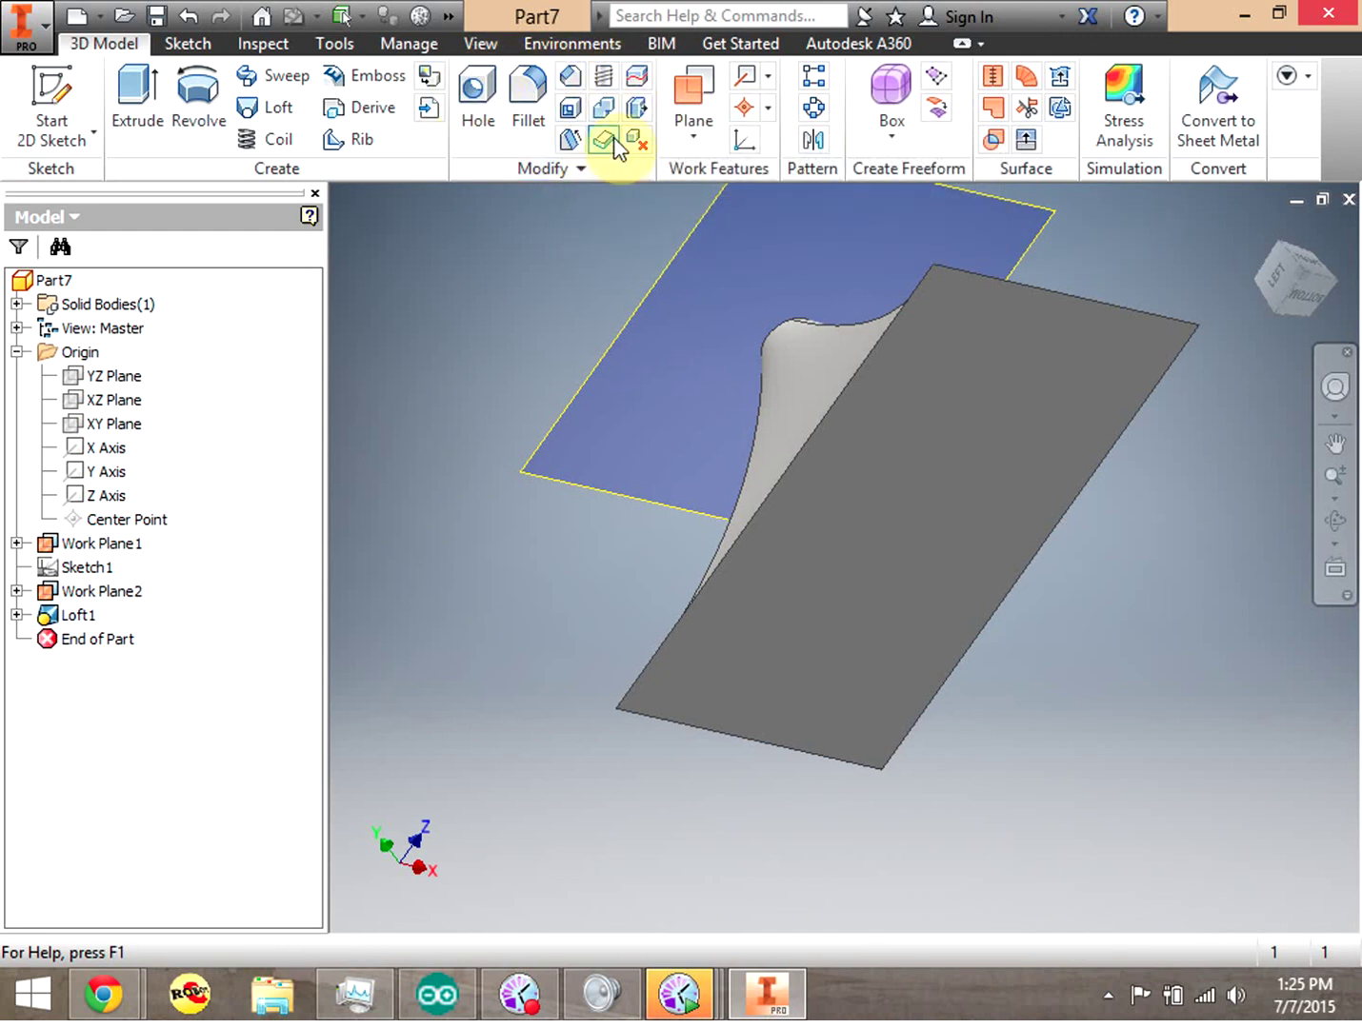
{"action": "mouse_move", "coordinate": [1282, 275]}
{"action": "left_mouse_down"}
{"action": "mouse_move", "coordinate": [1327, 337]}
{"action": "mouse_move", "coordinate": [1300, 290]}
{"action": "left_mouse_up"}
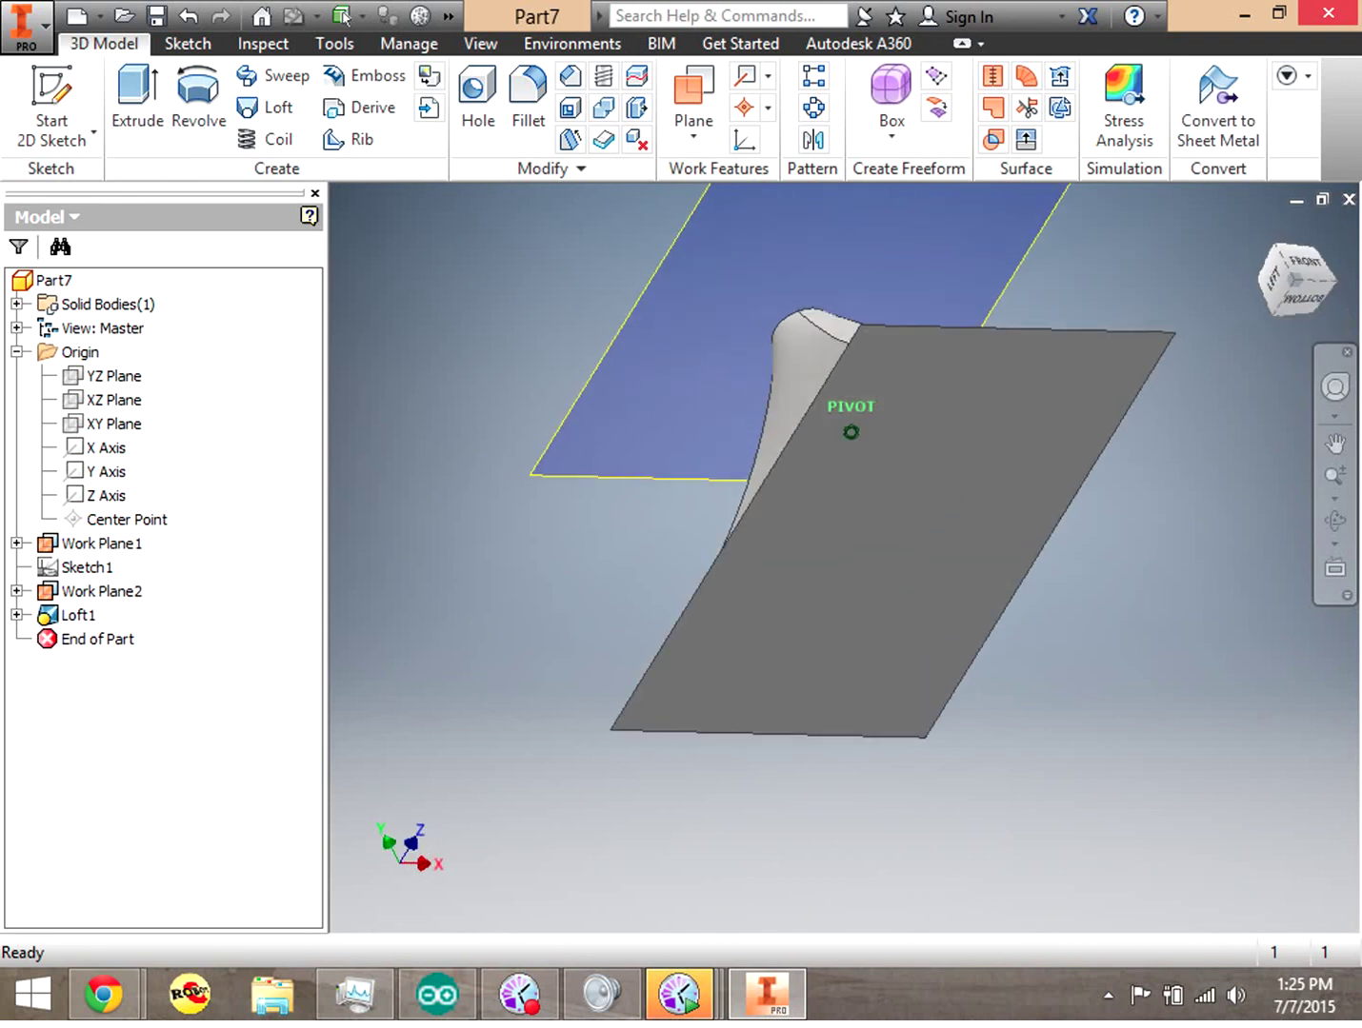
{"action": "left_click", "coordinate": [569, 112]}
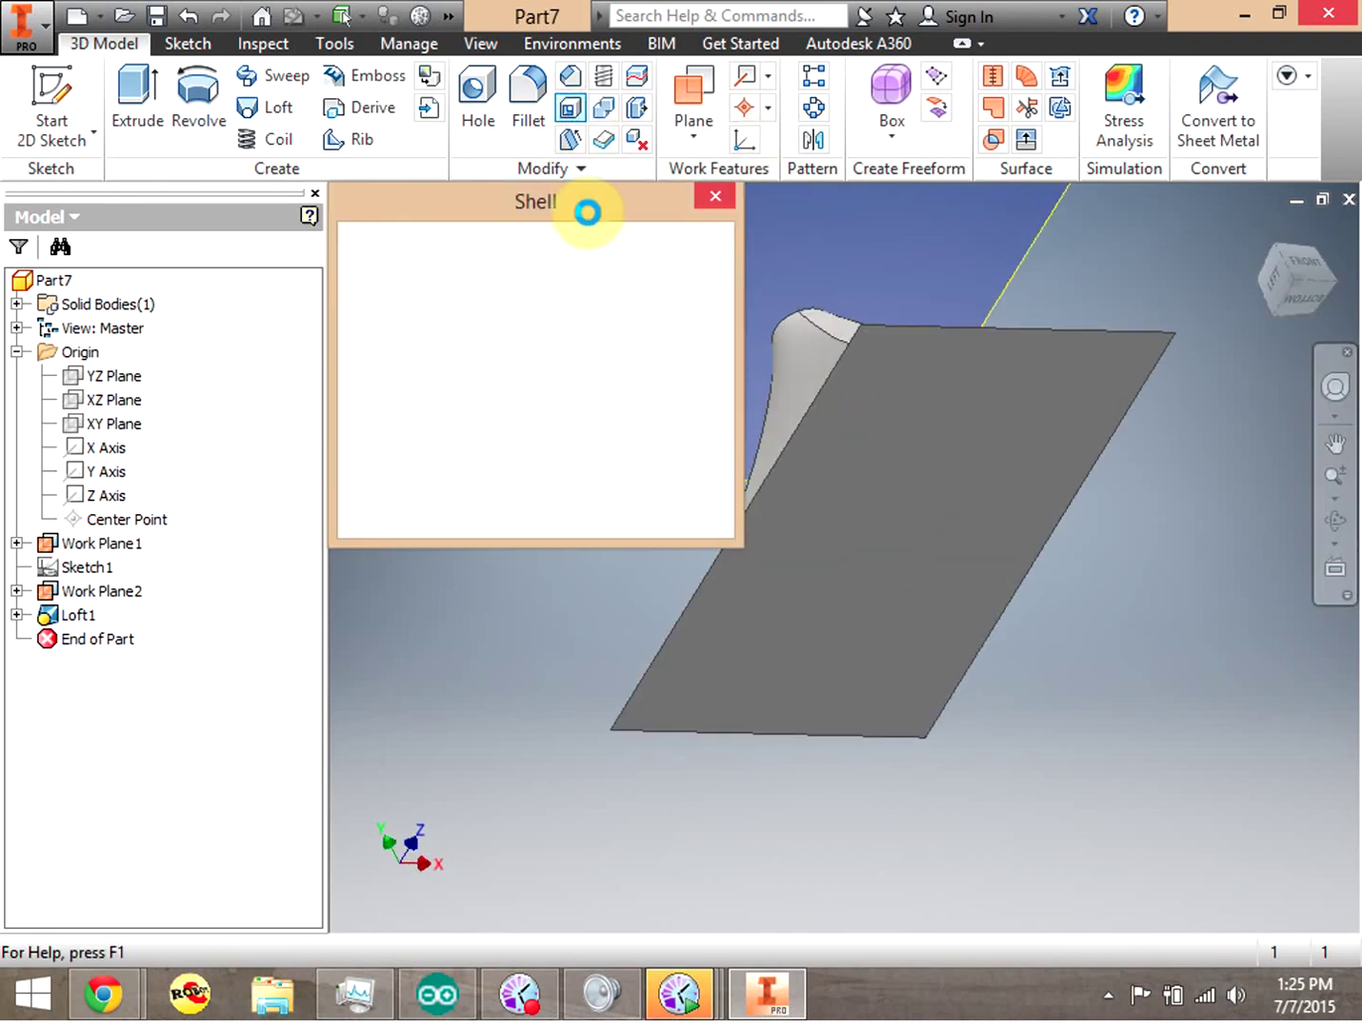
{"action": "left_click_drag", "start_coordinate": [586, 207], "coordinate": [389, 226]}
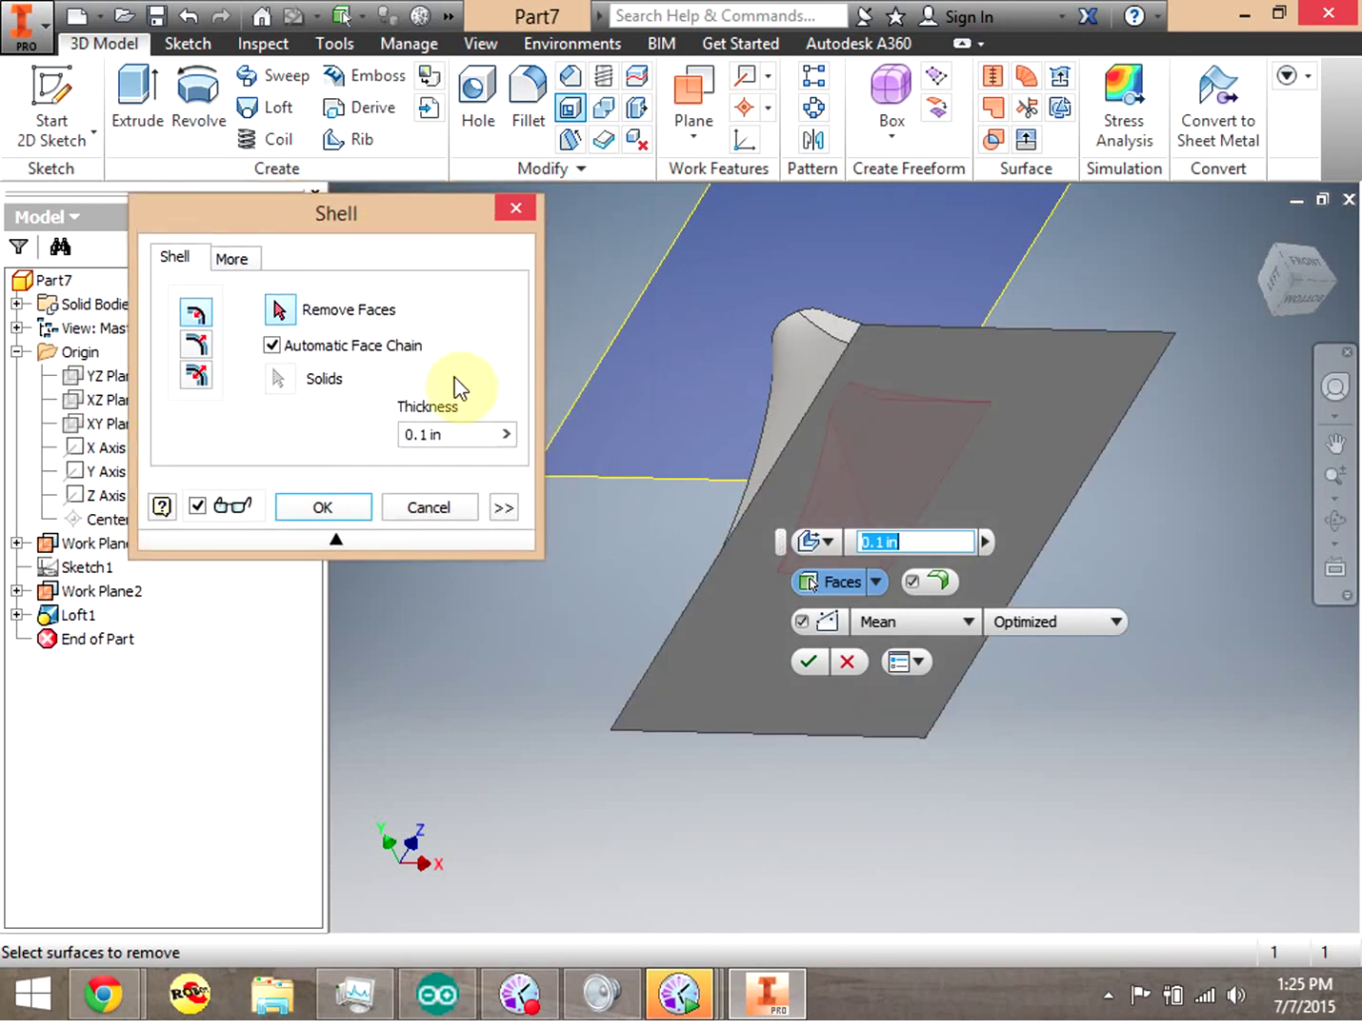
{"action": "left_click", "coordinate": [275, 345]}
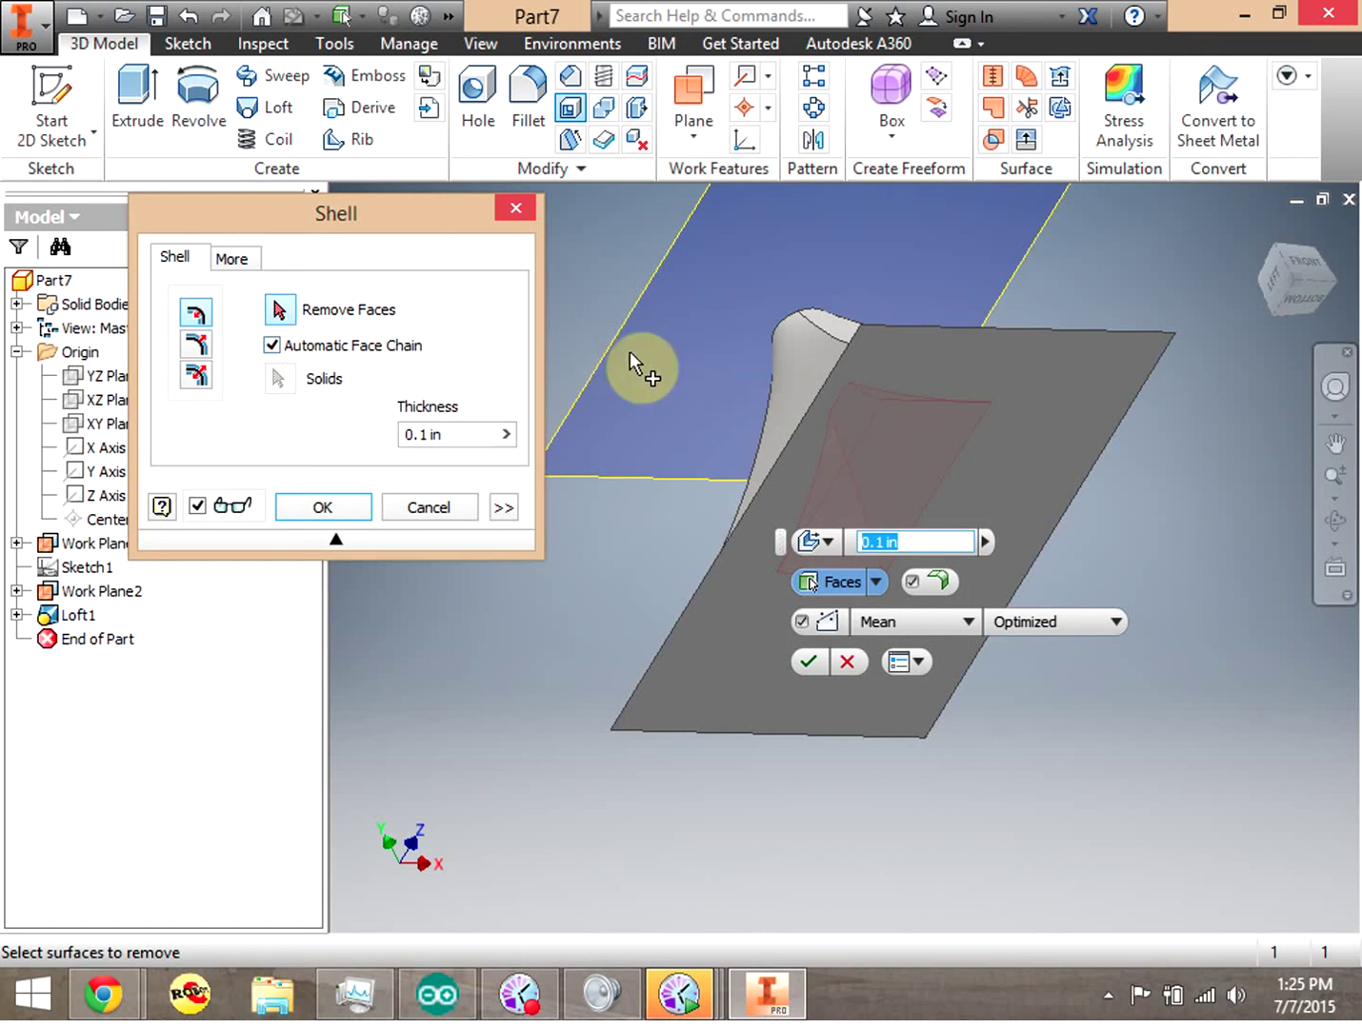
{"action": "left_click", "coordinate": [853, 384]}
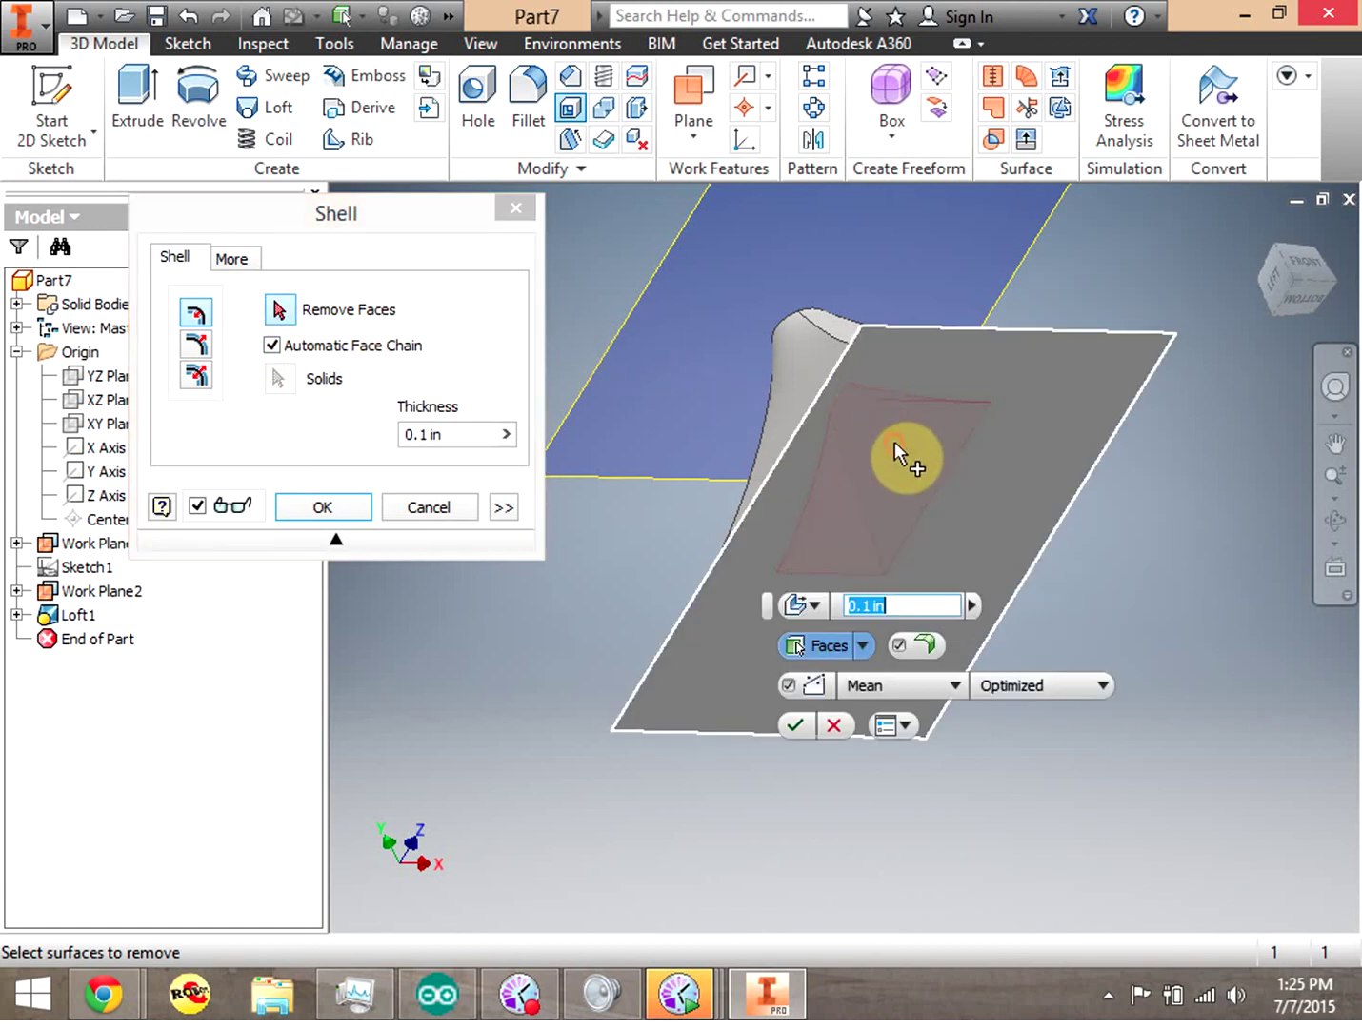
{"action": "left_click", "coordinate": [1312, 303]}
{"action": "left_click_drag", "start_coordinate": [1312, 303], "coordinate": [1319, 352]}
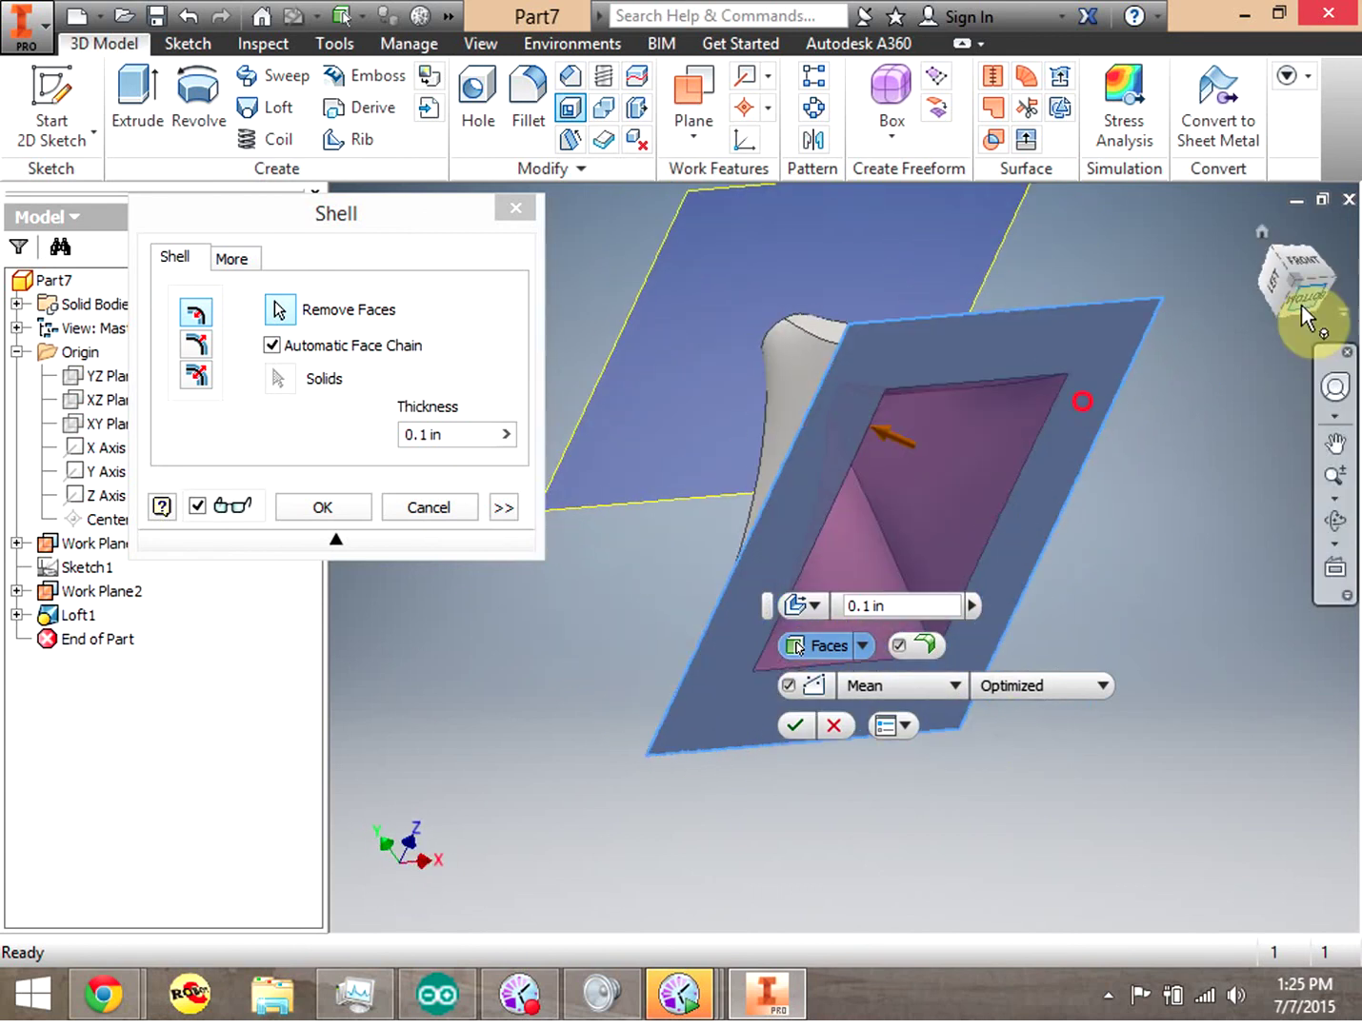
{"action": "left_click", "coordinate": [857, 603]}
{"action": "left_click_drag", "start_coordinate": [866, 606], "coordinate": [871, 607]}
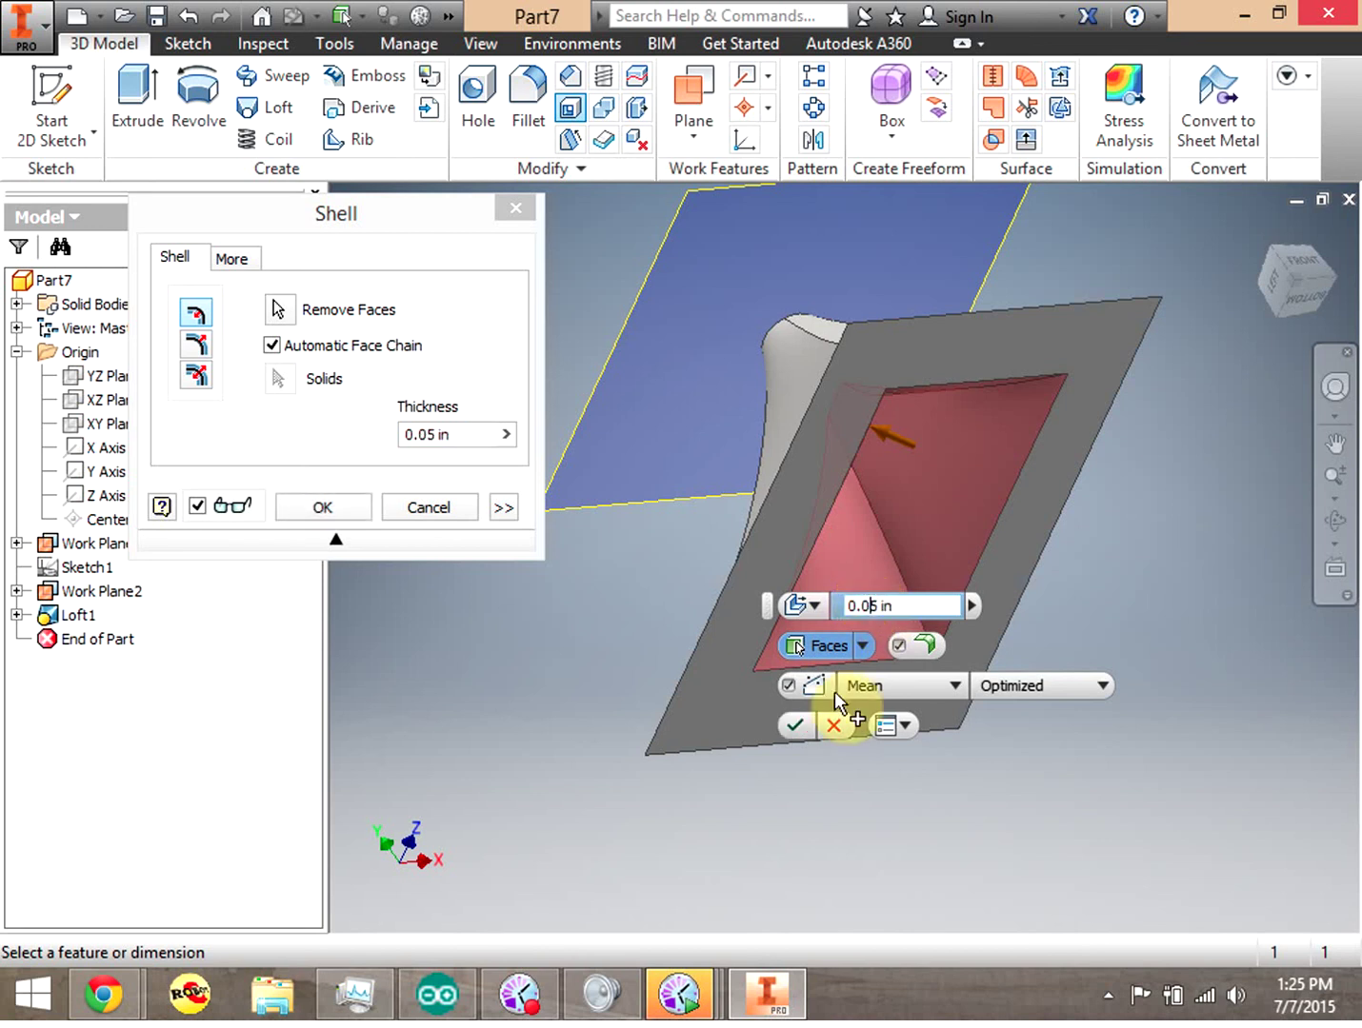
{"action": "left_click", "coordinate": [798, 728]}
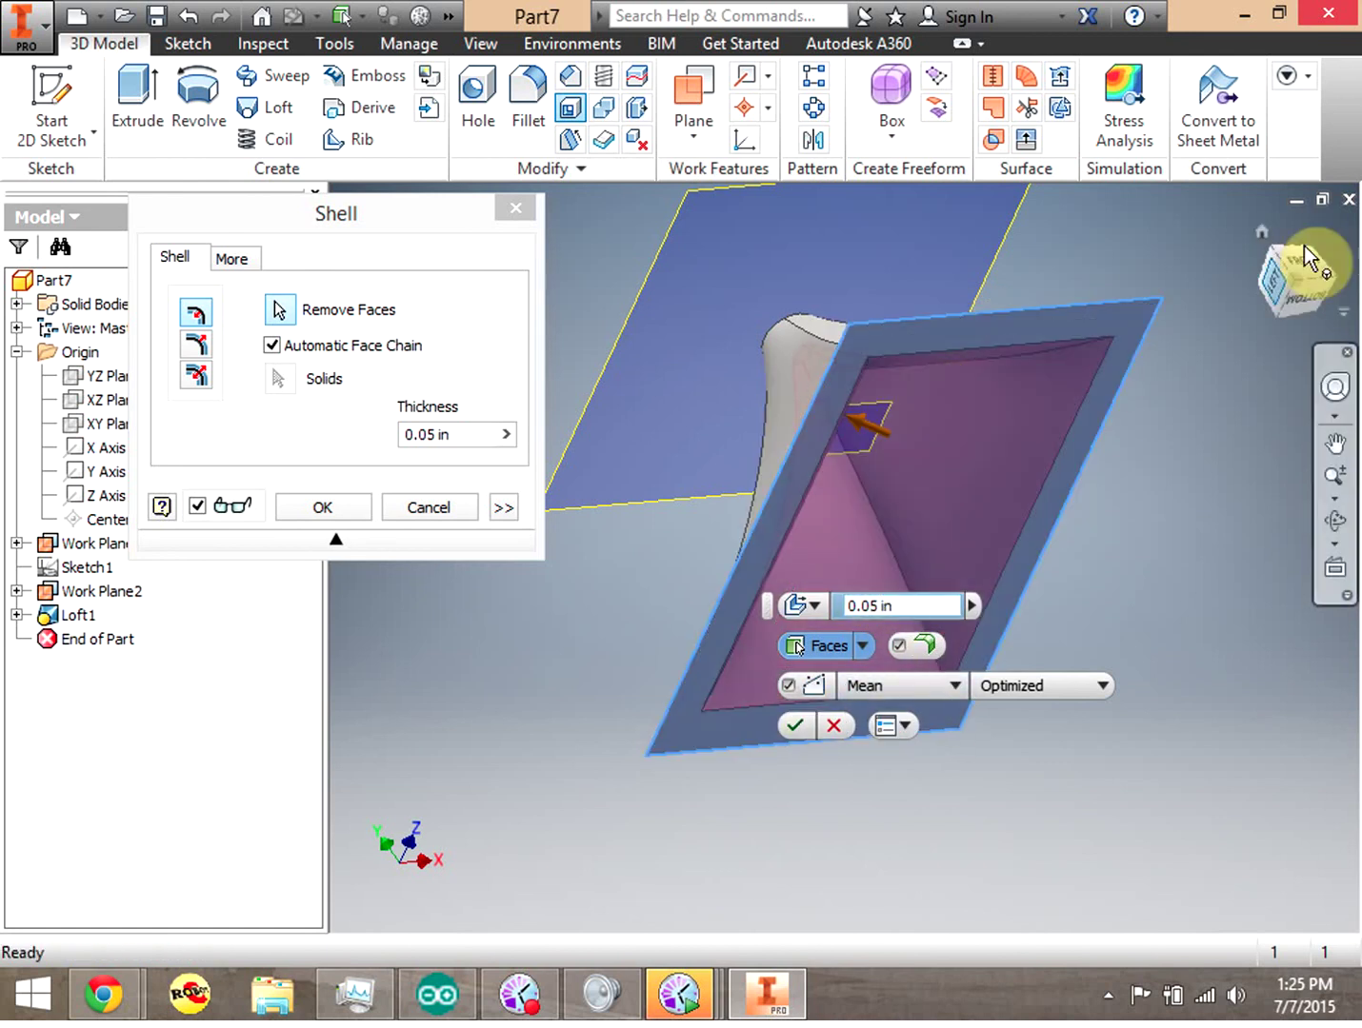
Try adding the small circular end face to the shell's removed faces, and cancel the shell
{"action": "mouse_move", "coordinate": [1307, 304]}
{"action": "left_mouse_down"}
{"action": "mouse_move", "coordinate": [1261, 247]}
{"action": "mouse_move", "coordinate": [1281, 195]}
{"action": "mouse_move", "coordinate": [1303, 186]}
{"action": "mouse_move", "coordinate": [1288, 390]}
{"action": "mouse_move", "coordinate": [1291, 281]}
{"action": "mouse_move", "coordinate": [1338, 283]}
{"action": "mouse_move", "coordinate": [1328, 224]}
{"action": "mouse_move", "coordinate": [1300, 181]}
{"action": "mouse_move", "coordinate": [1276, 276]}
{"action": "mouse_move", "coordinate": [1286, 342]}
{"action": "left_mouse_up"}
{"action": "middle_click_drag", "start_coordinate": [640, 375], "coordinate": [559, 408], "text": "shift"}
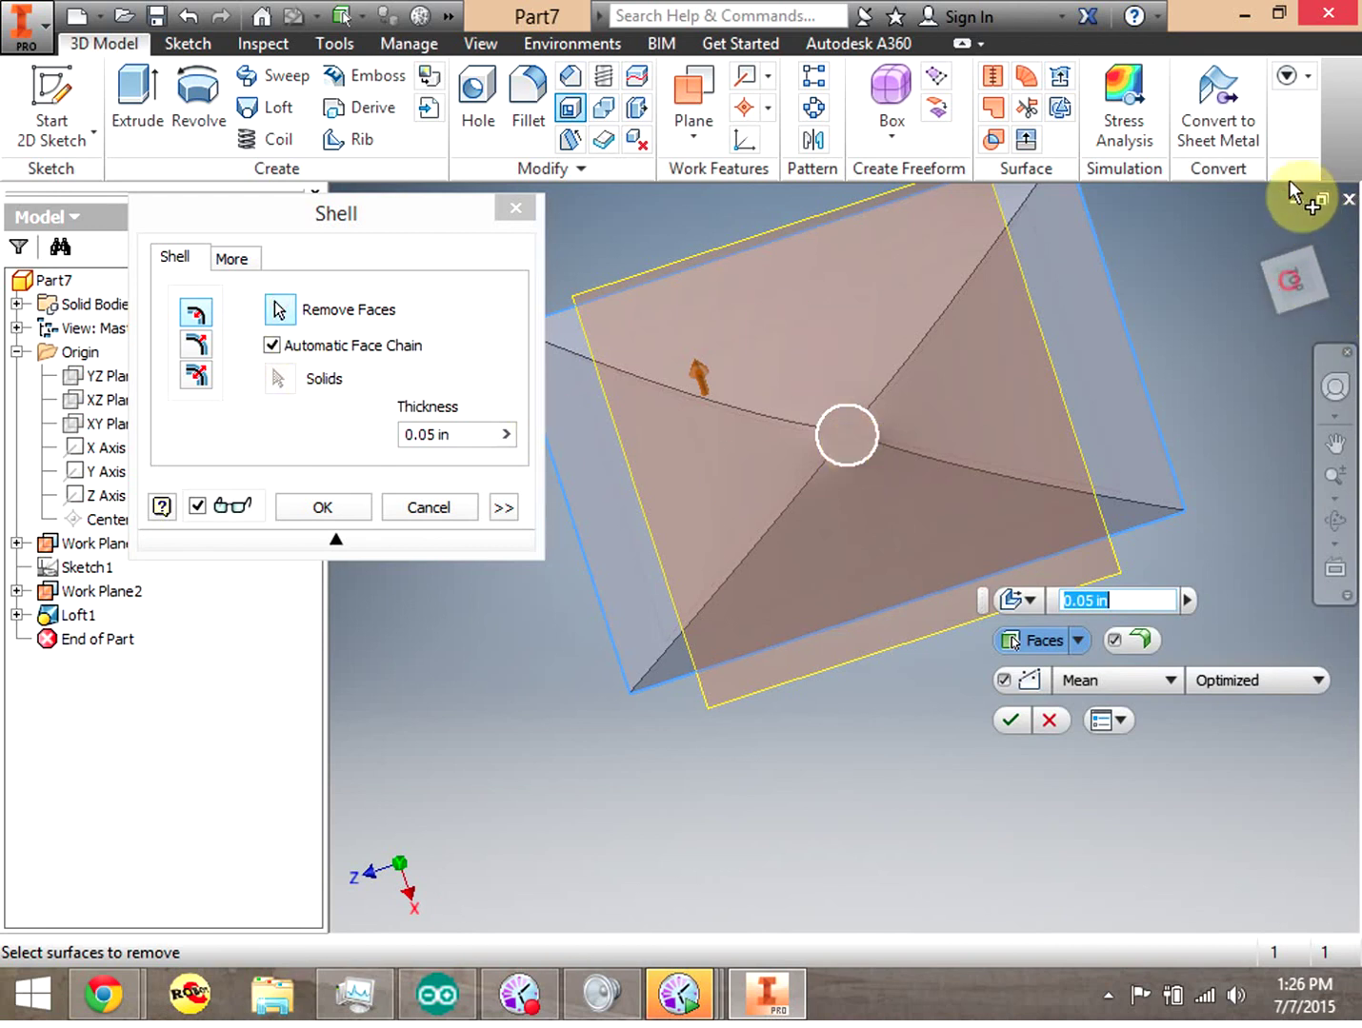
{"action": "left_click", "coordinate": [1173, 490]}
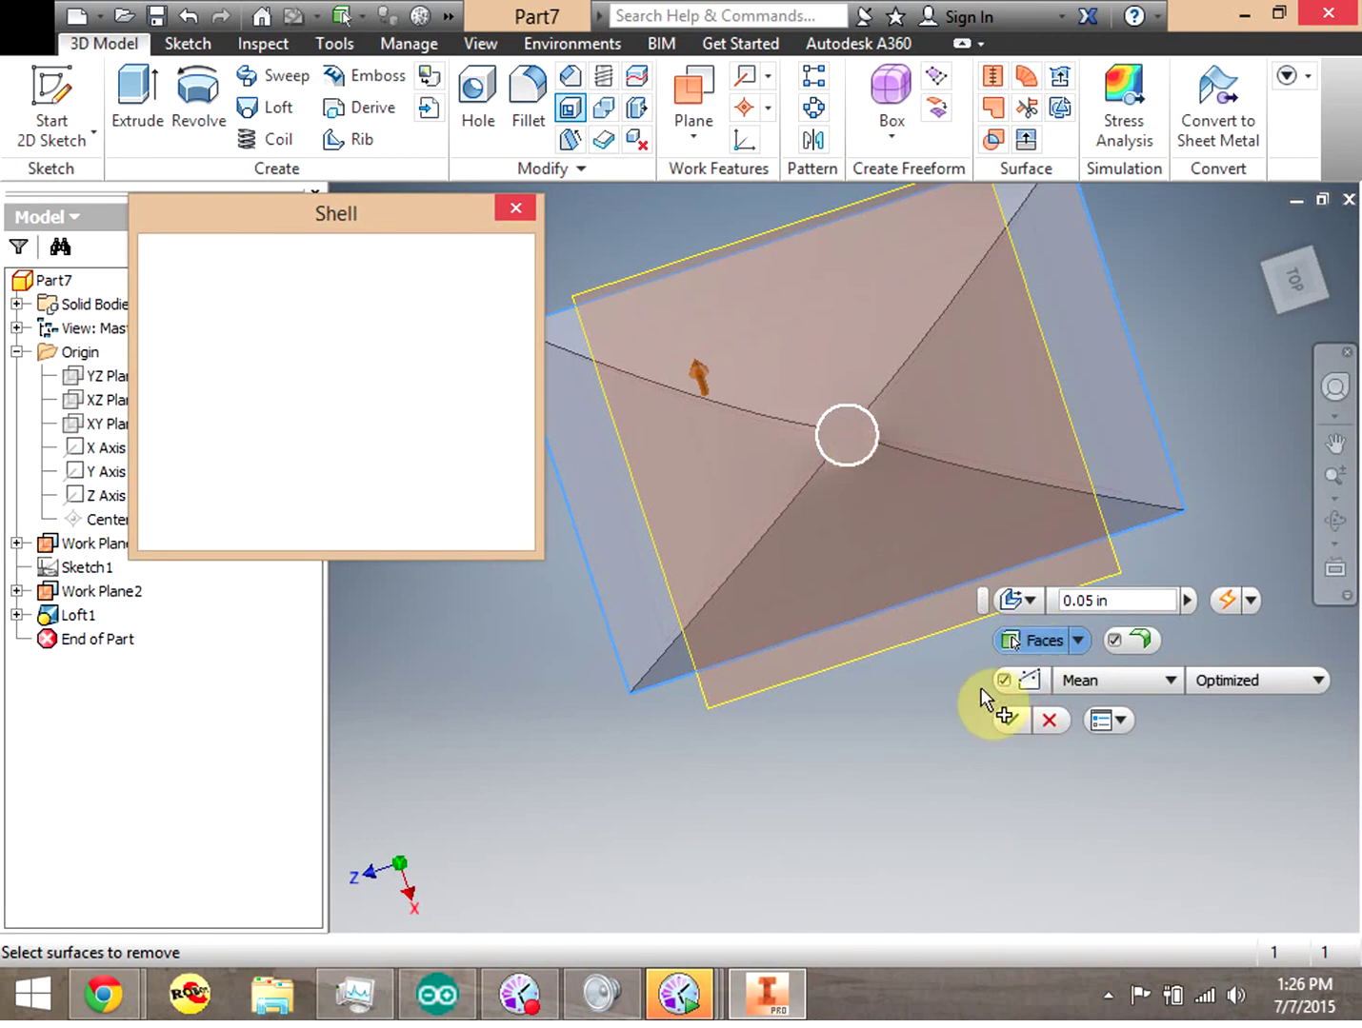
{"action": "left_click", "coordinate": [1295, 282]}
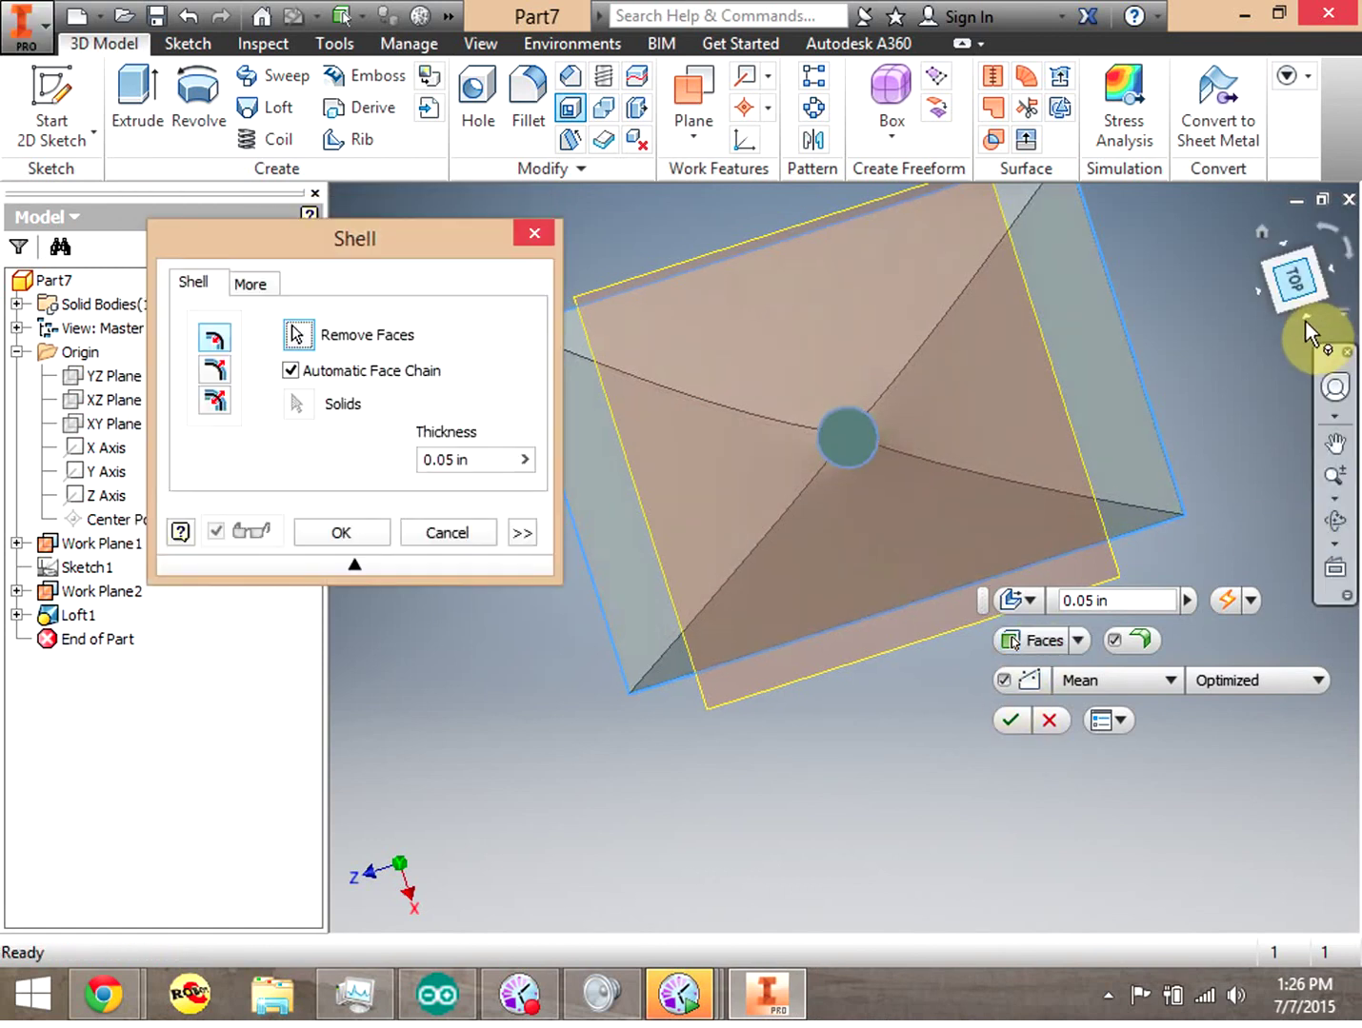
{"action": "left_click_drag", "start_coordinate": [1292, 260], "coordinate": [982, 723]}
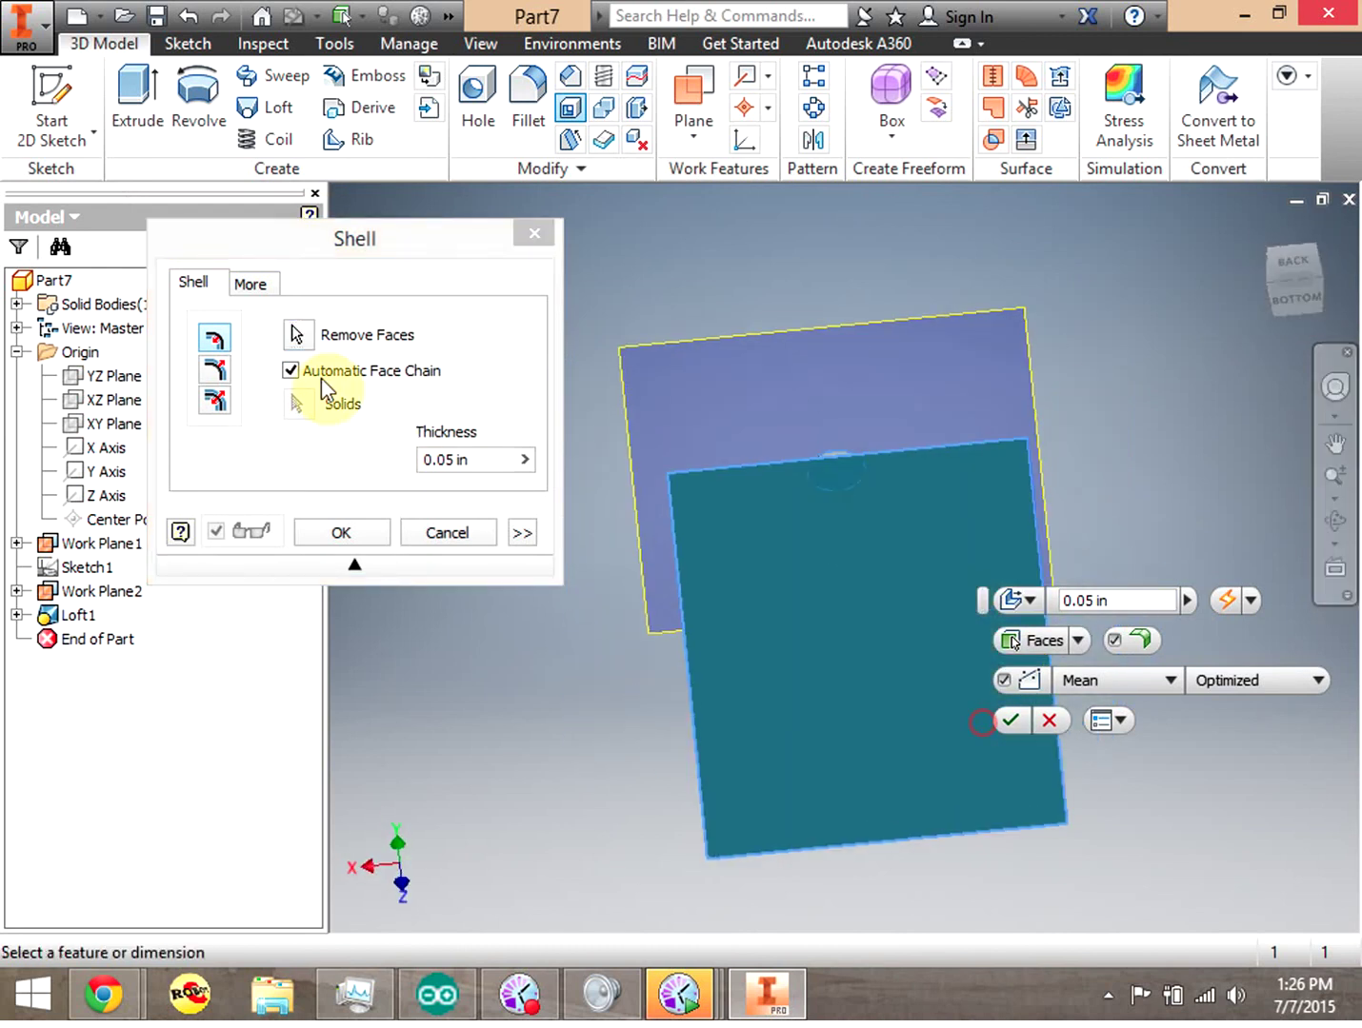
{"action": "left_click", "coordinate": [297, 334]}
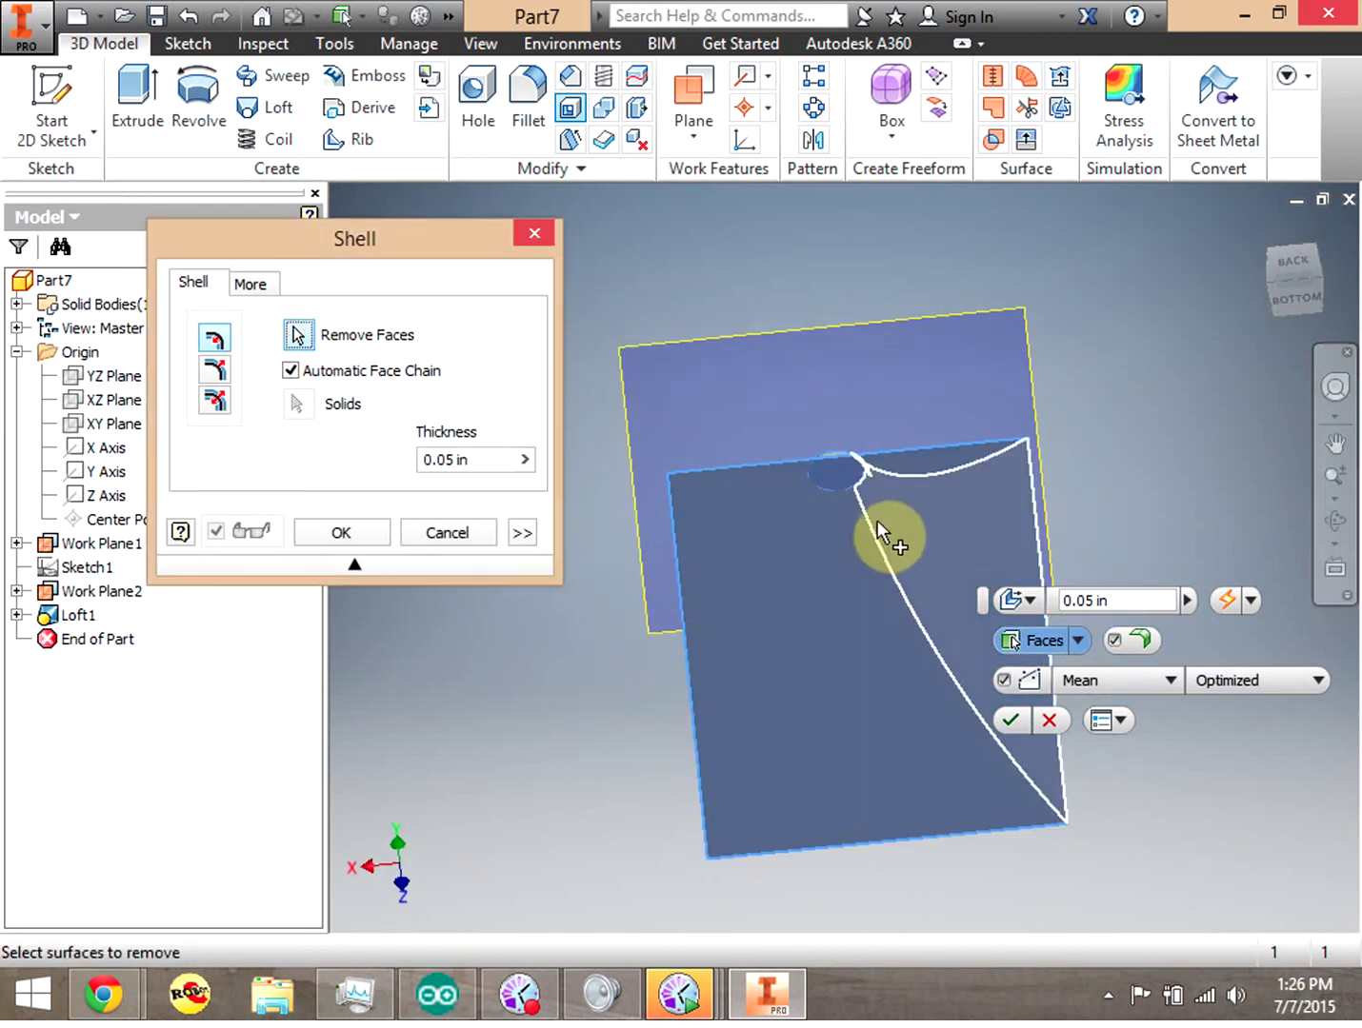
{"action": "left_click_drag", "start_coordinate": [1292, 274], "coordinate": [925, 863]}
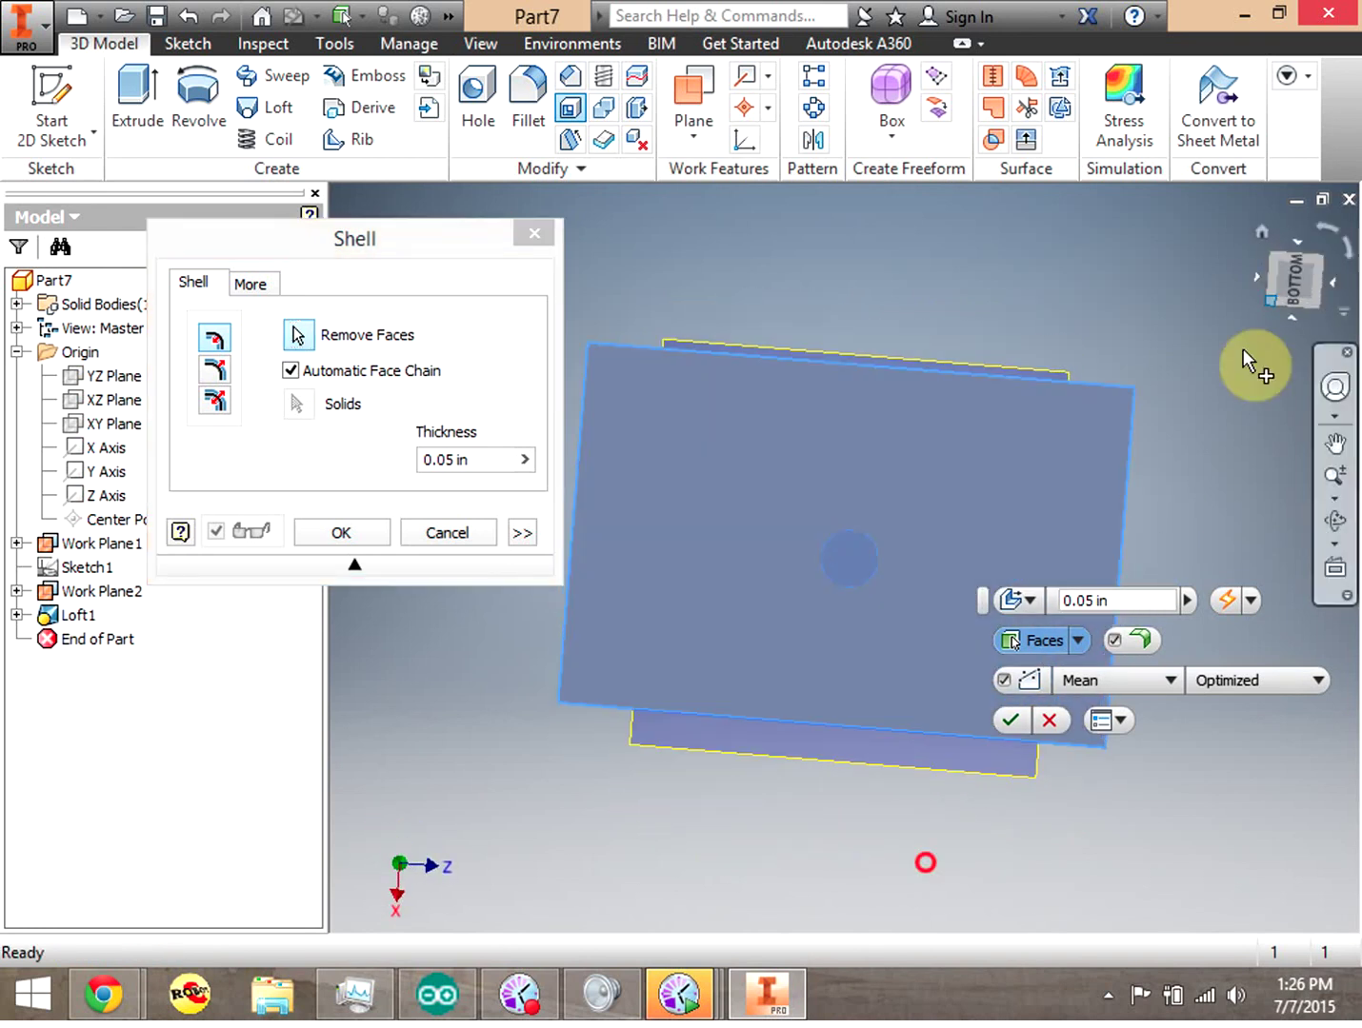
{"action": "left_click", "coordinate": [1049, 720]}
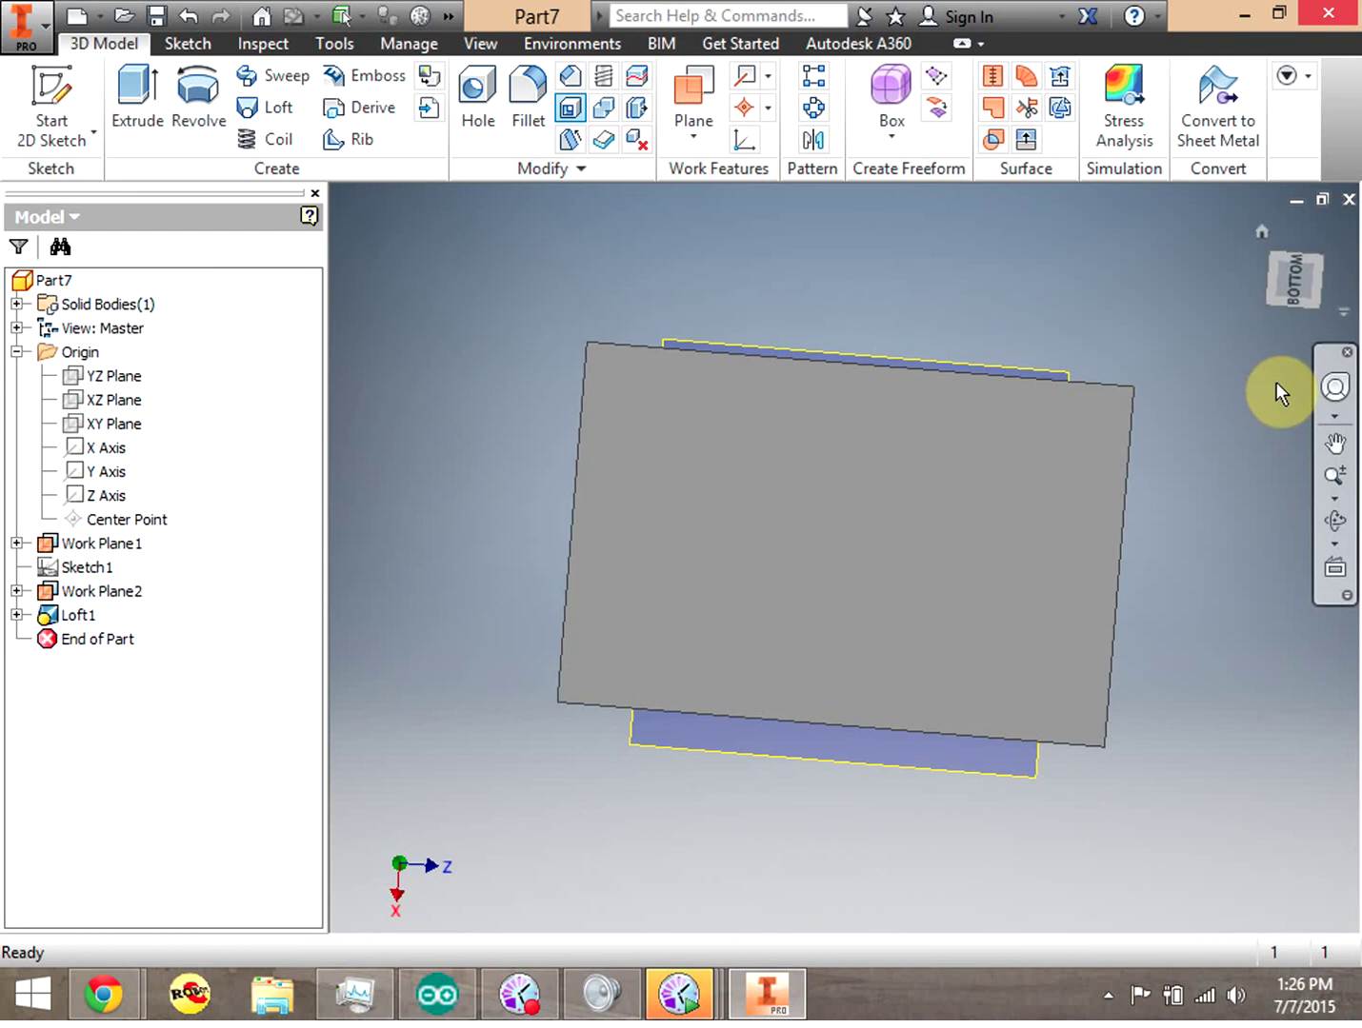
Shell the lofted body inward with a 0.05 in wall thickness, removing only the rectangular base face
{"action": "left_click", "coordinate": [1293, 291]}
{"action": "left_click", "coordinate": [554, 114]}
{"action": "left_click", "coordinate": [569, 107]}
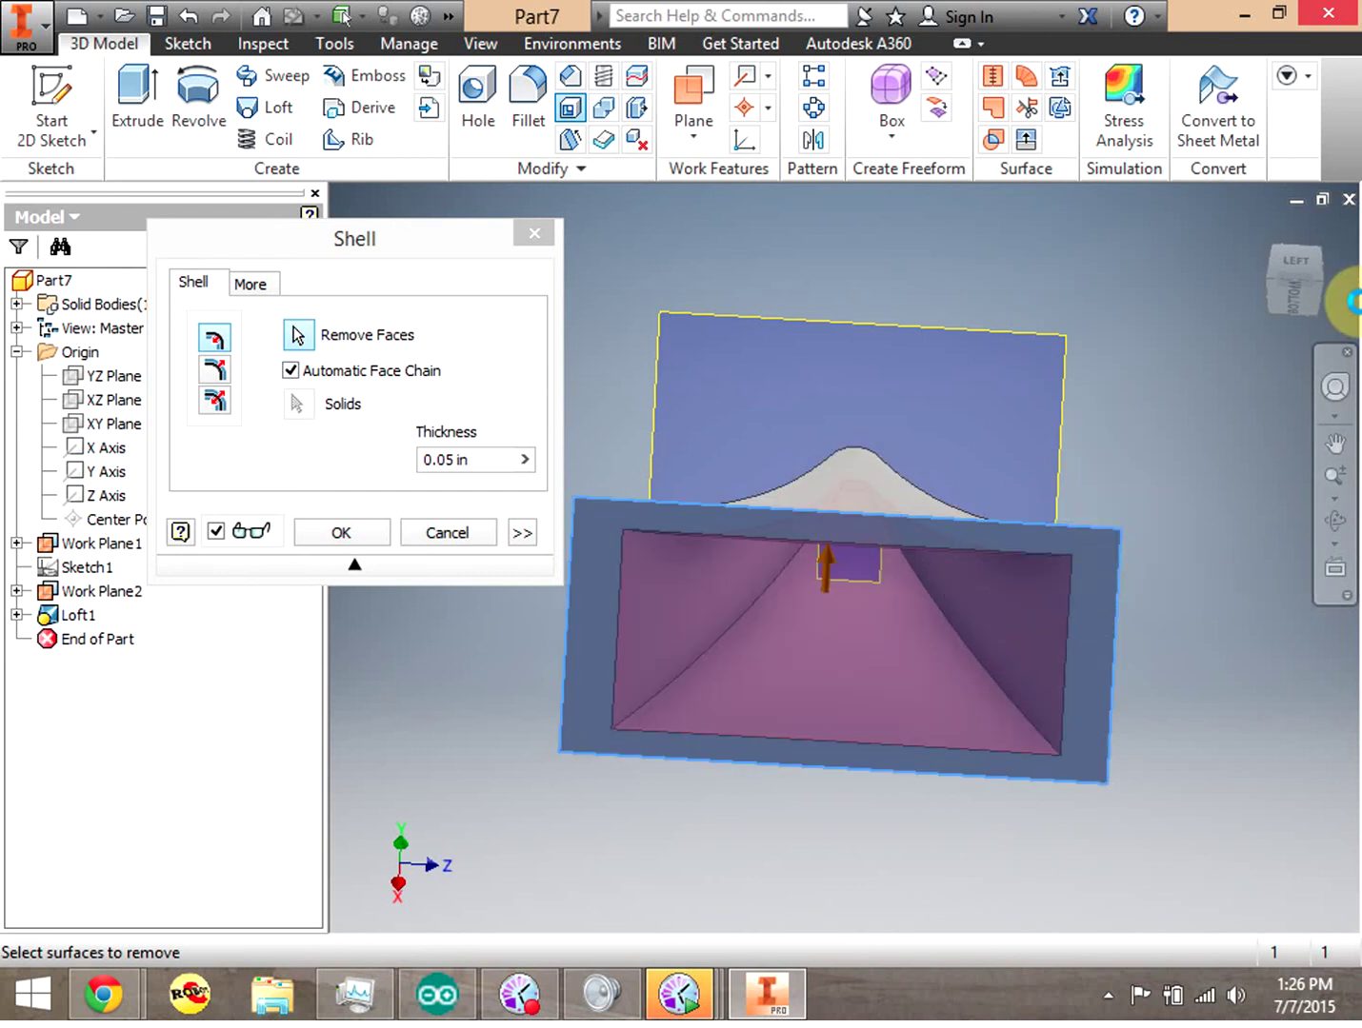
{"action": "mouse_move", "coordinate": [1280, 286]}
{"action": "left_mouse_down"}
{"action": "mouse_move", "coordinate": [1223, 238]}
{"action": "mouse_move", "coordinate": [1181, 234]}
{"action": "mouse_move", "coordinate": [1118, 195]}
{"action": "mouse_move", "coordinate": [1228, 196]}
{"action": "mouse_move", "coordinate": [1271, 163]}
{"action": "mouse_move", "coordinate": [635, 329]}
{"action": "left_mouse_up"}
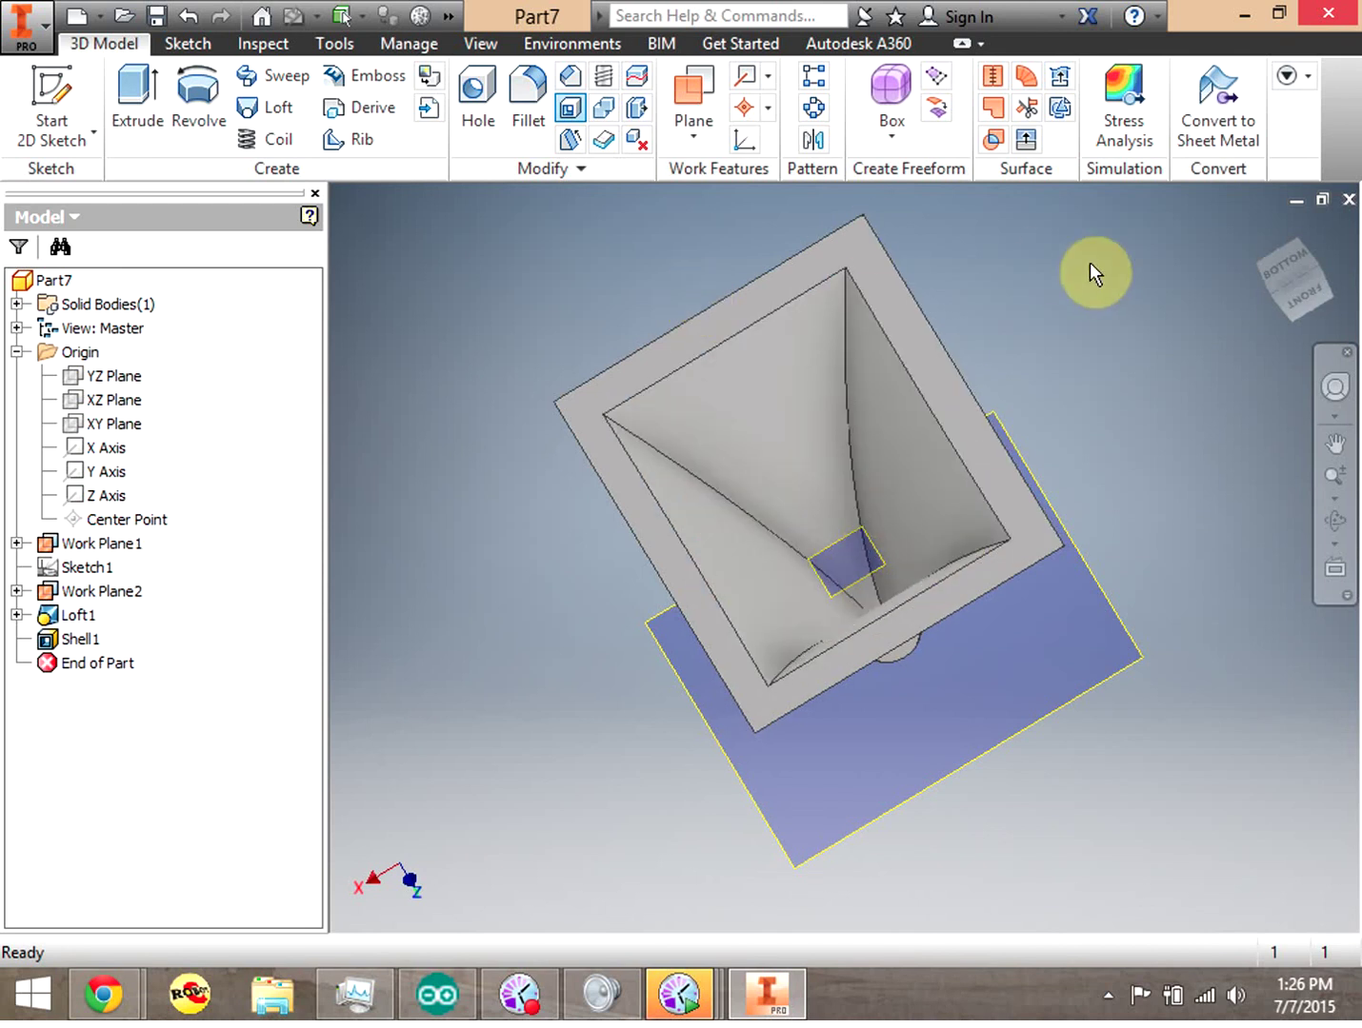
Try to fillet the loft's four long corner edges together with the small circular end's edges at a 0.125 in radius
{"action": "mouse_move", "coordinate": [1296, 279]}
{"action": "left_mouse_down"}
{"action": "mouse_move", "coordinate": [1265, 166]}
{"action": "mouse_move", "coordinate": [1280, 114]}
{"action": "left_mouse_up"}
{"action": "left_click", "coordinate": [529, 90]}
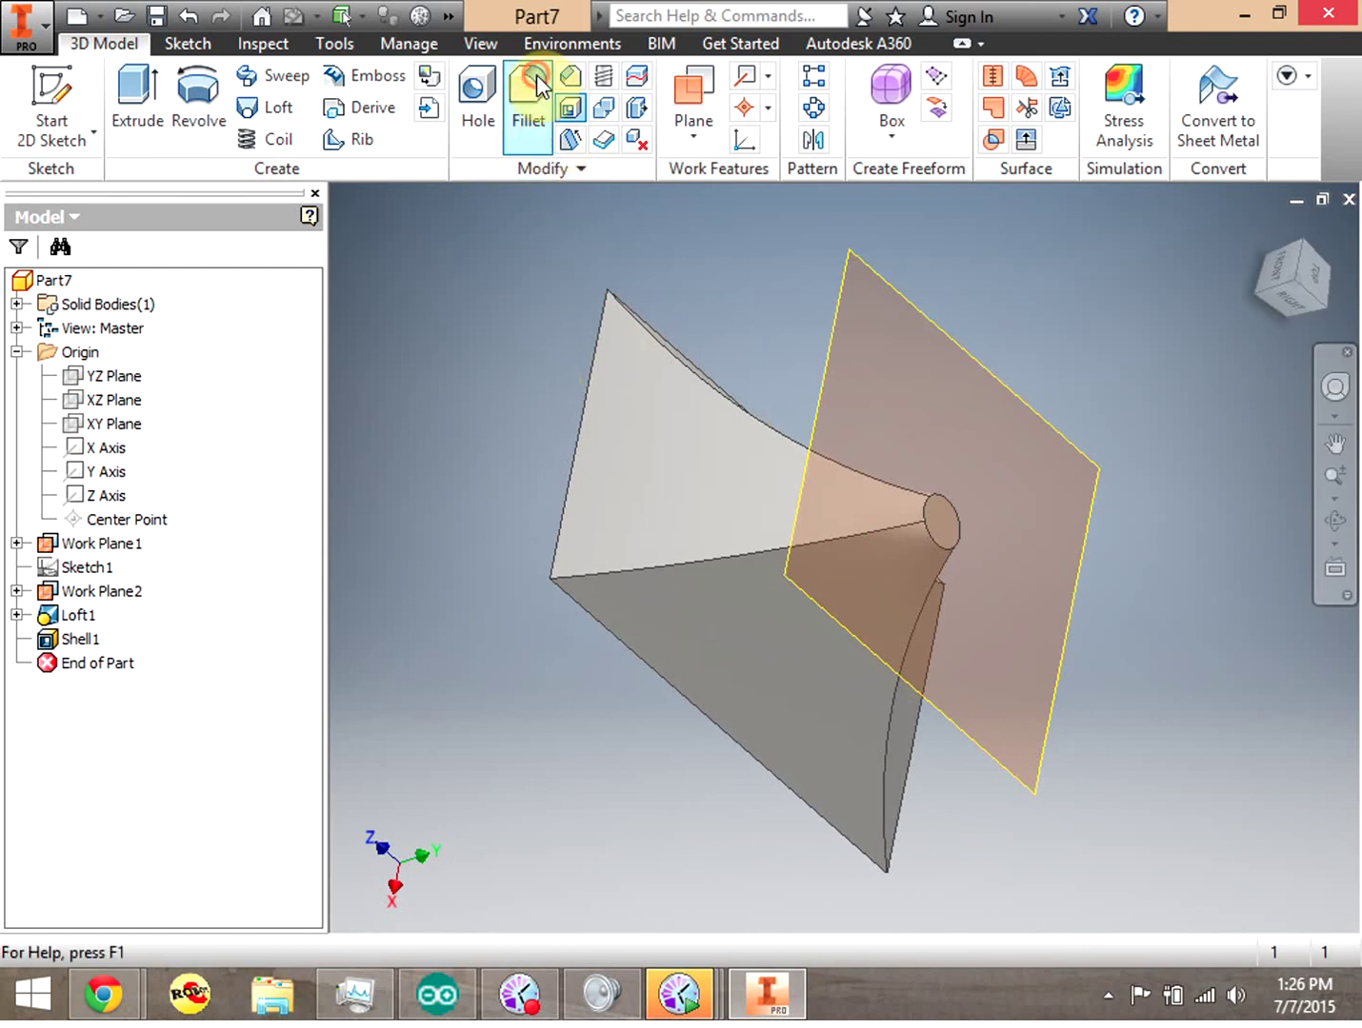
{"action": "left_click", "coordinate": [754, 554]}
{"action": "left_click", "coordinate": [763, 424]}
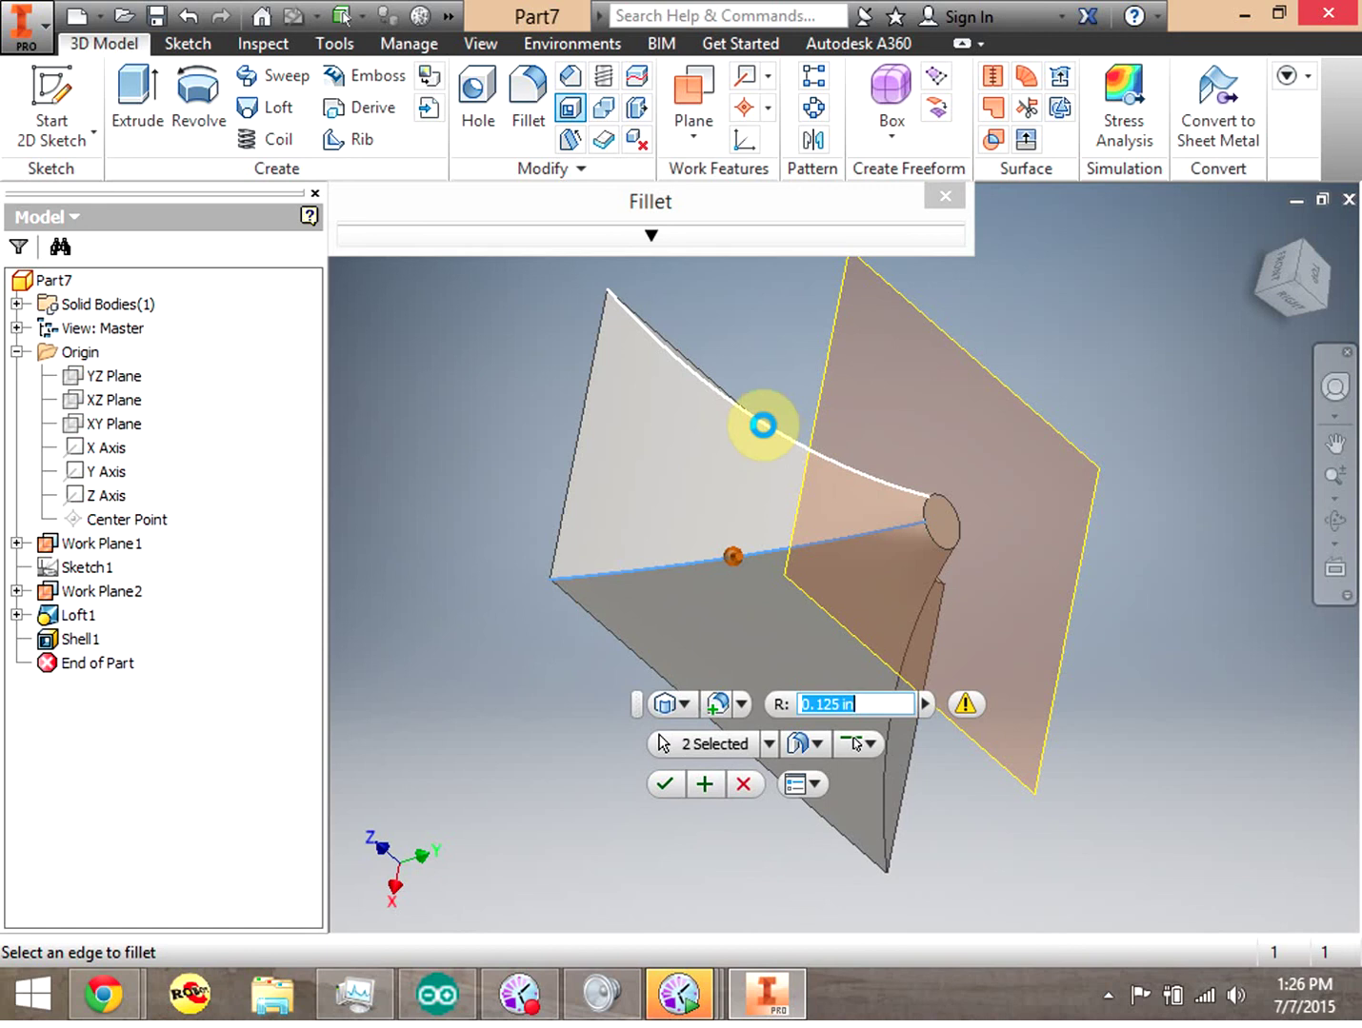
{"action": "left_click", "coordinate": [1233, 262]}
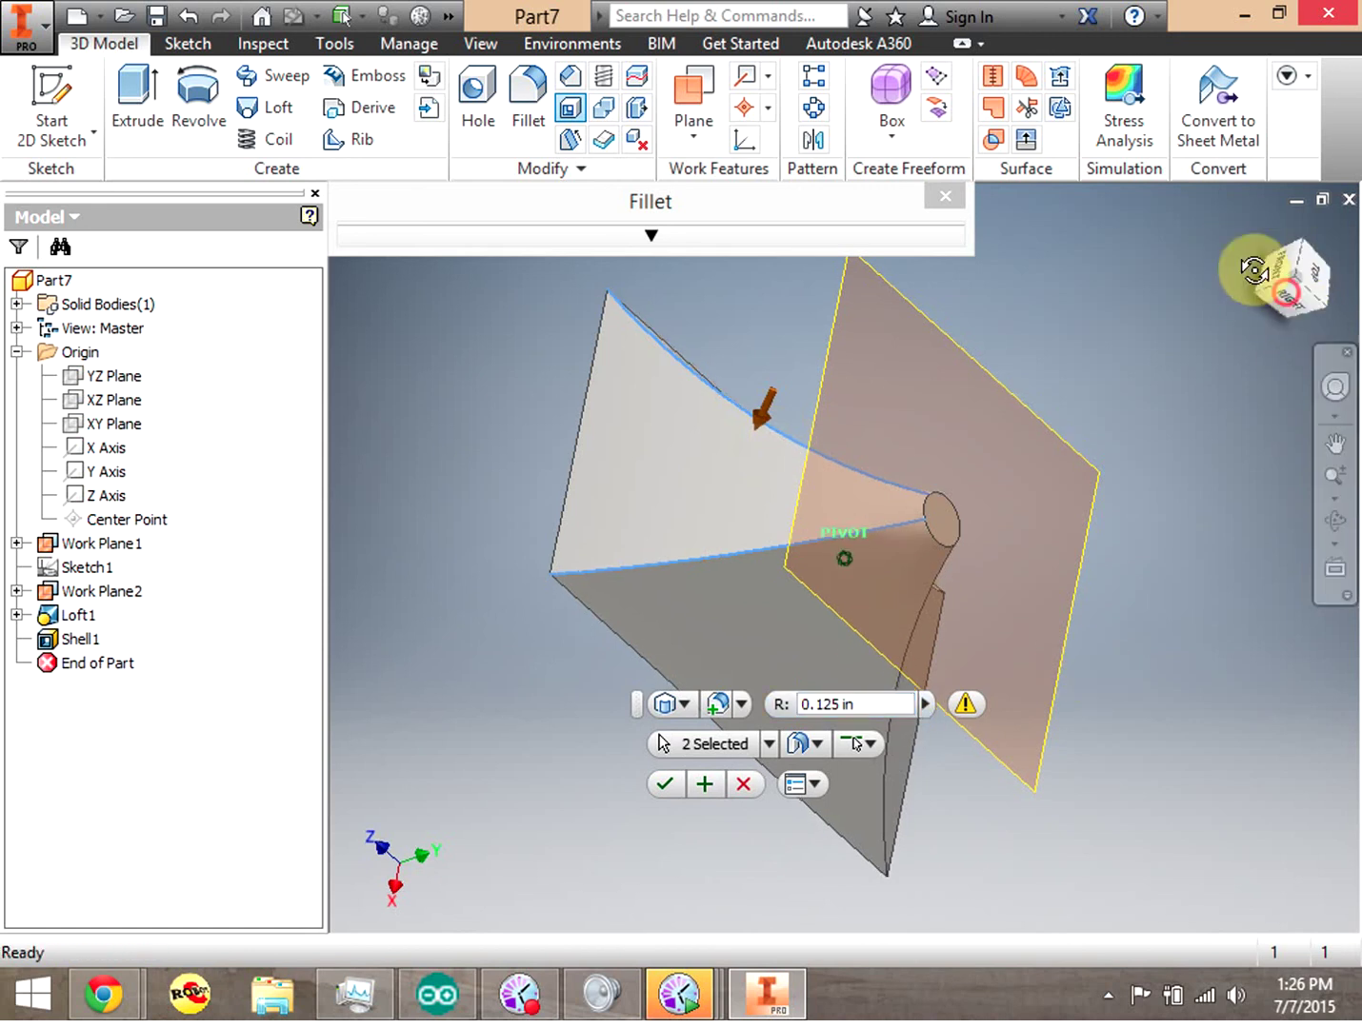
{"action": "left_click", "coordinate": [871, 782]}
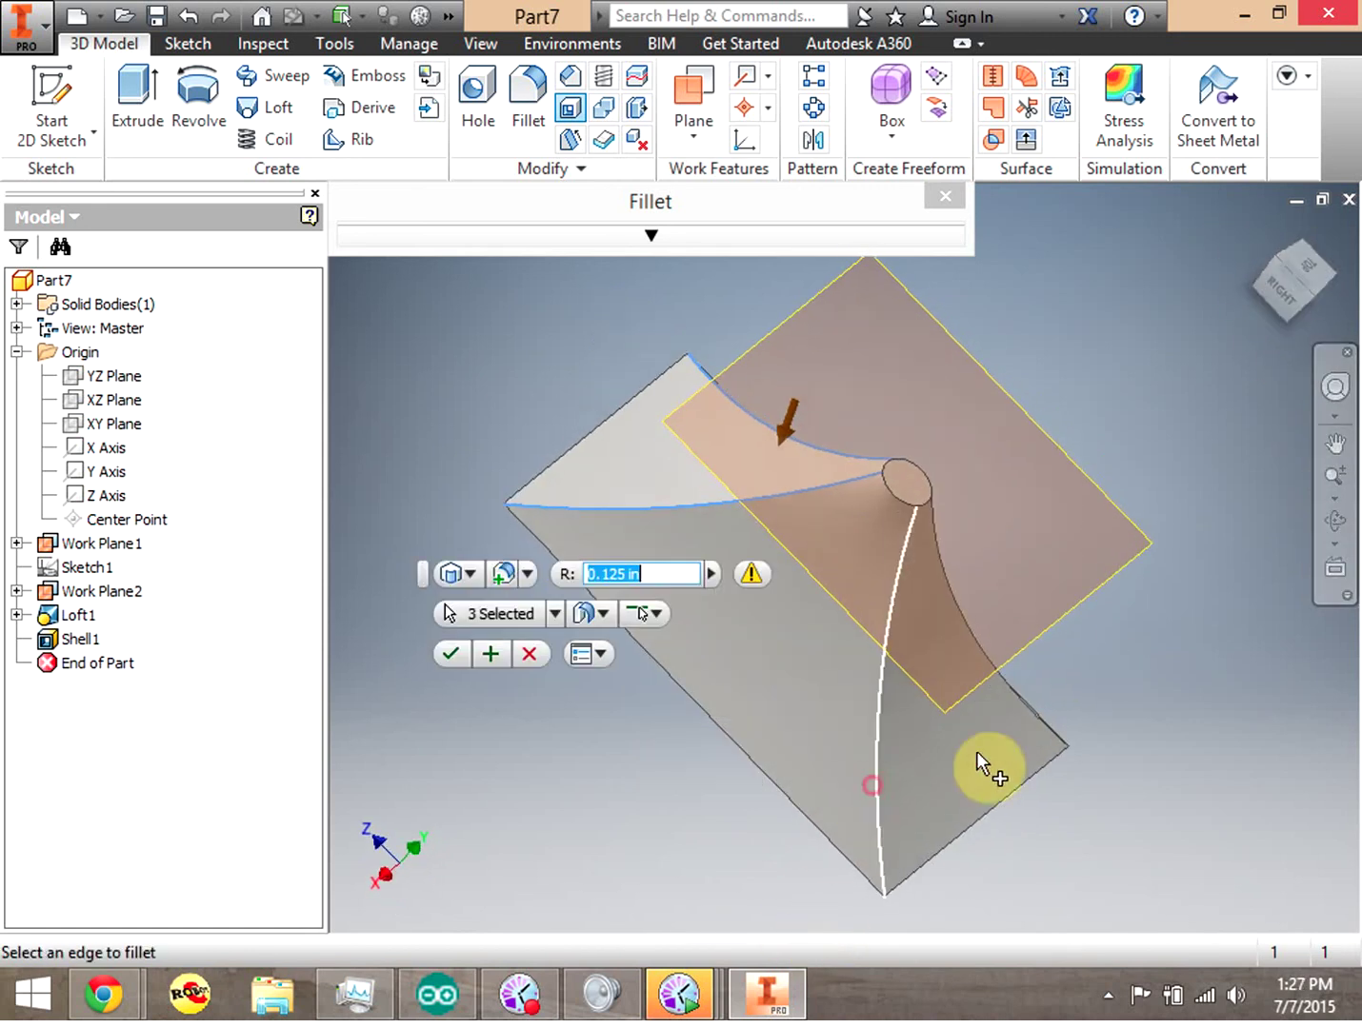
{"action": "left_click", "coordinate": [1033, 709]}
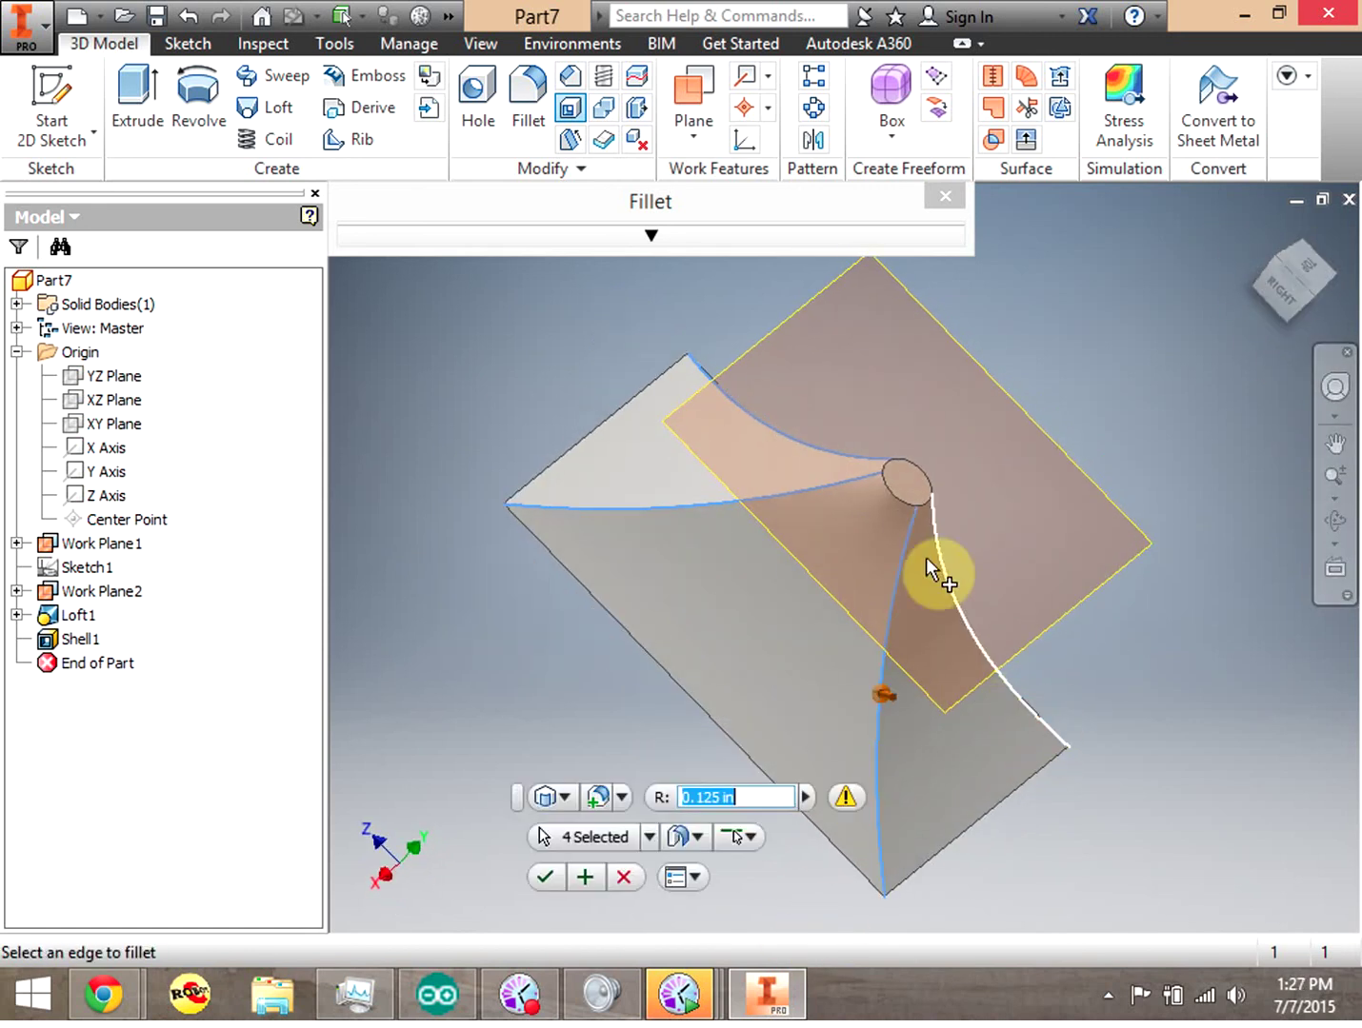
{"action": "left_click", "coordinate": [909, 505]}
{"action": "left_click", "coordinate": [922, 501]}
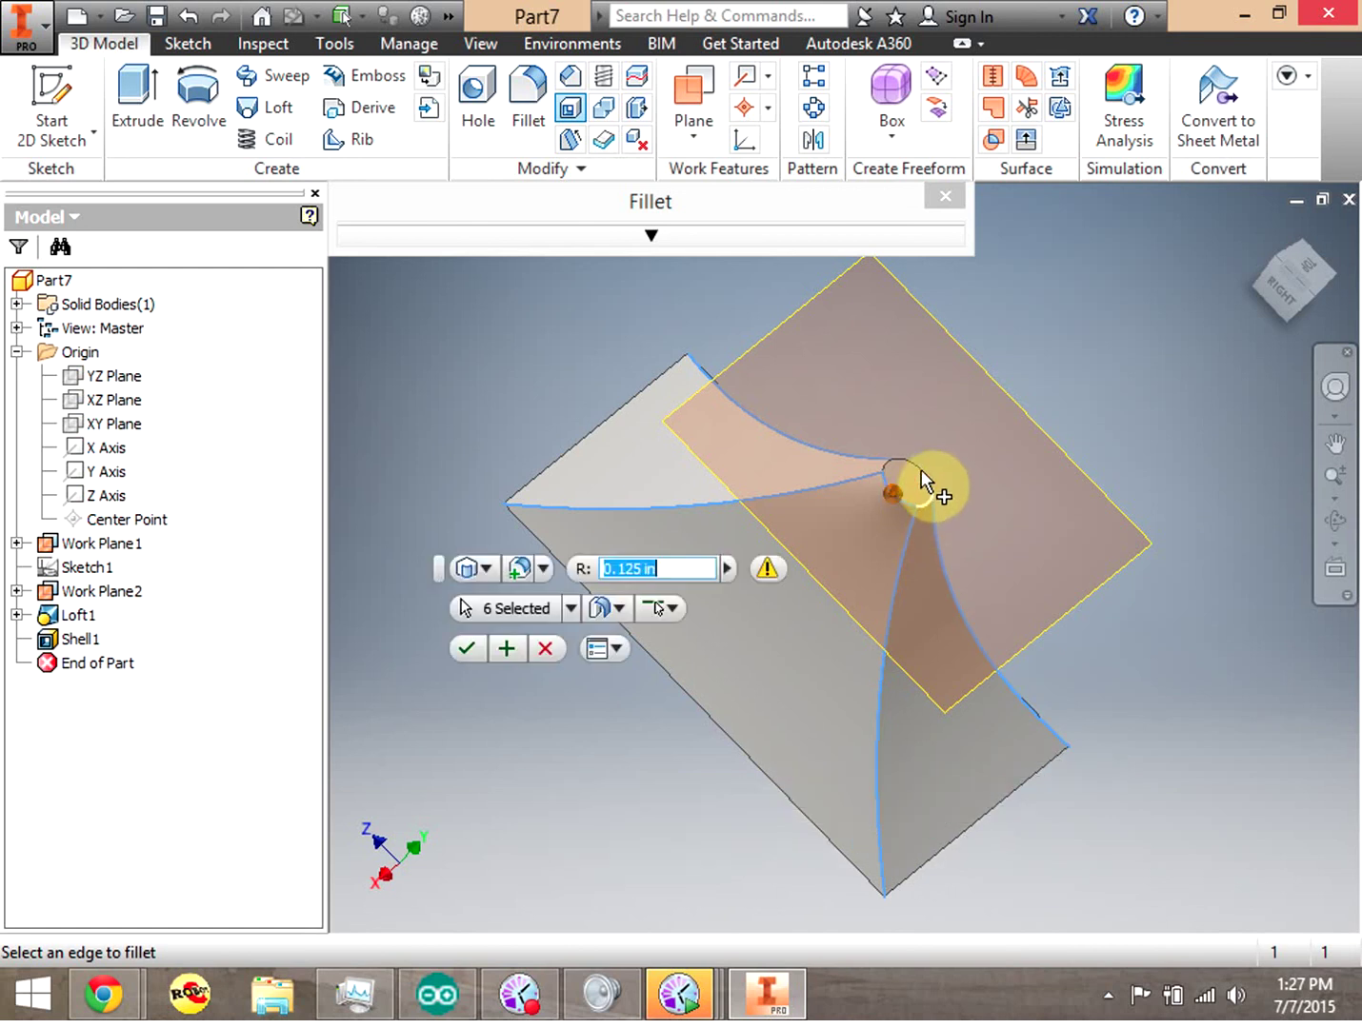
{"action": "left_click", "coordinate": [890, 460]}
{"action": "left_click", "coordinate": [887, 458]}
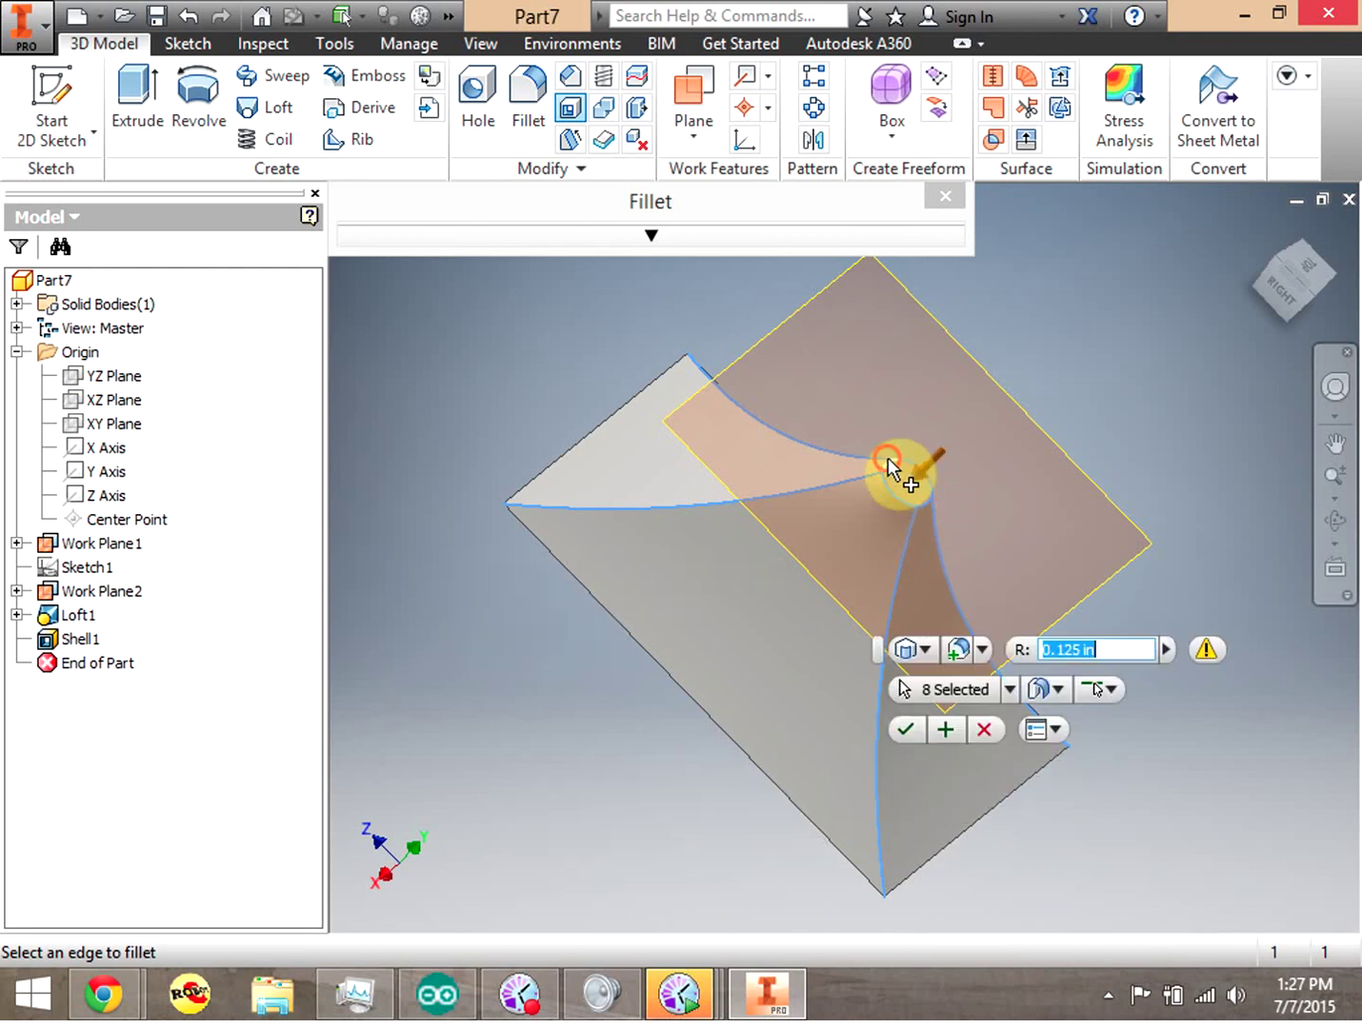
{"action": "left_click", "coordinate": [899, 726]}
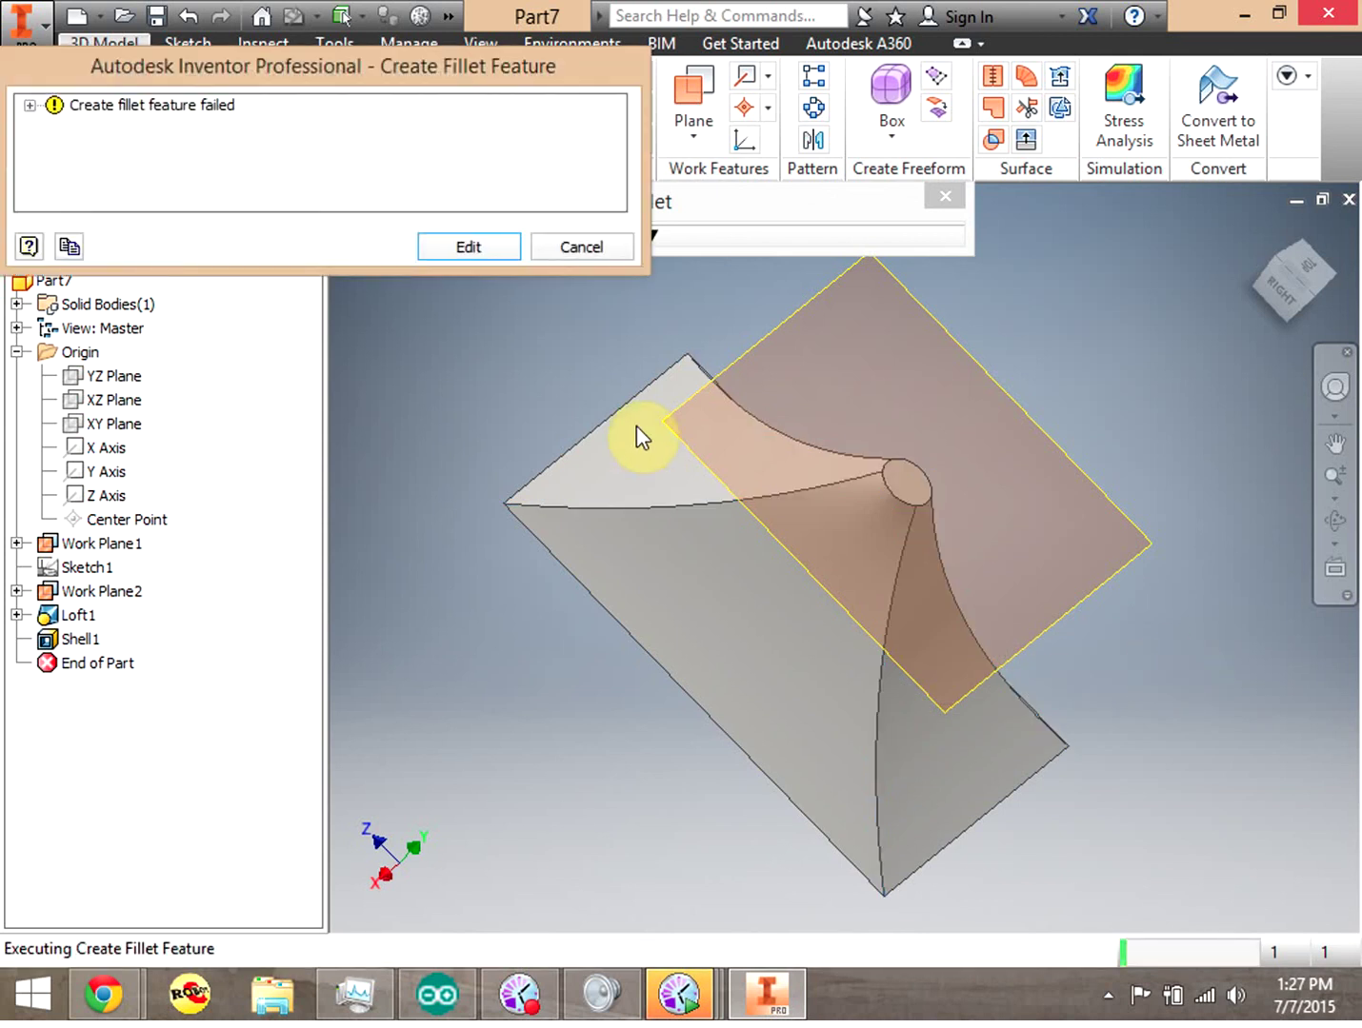
{"action": "left_click", "coordinate": [586, 257]}
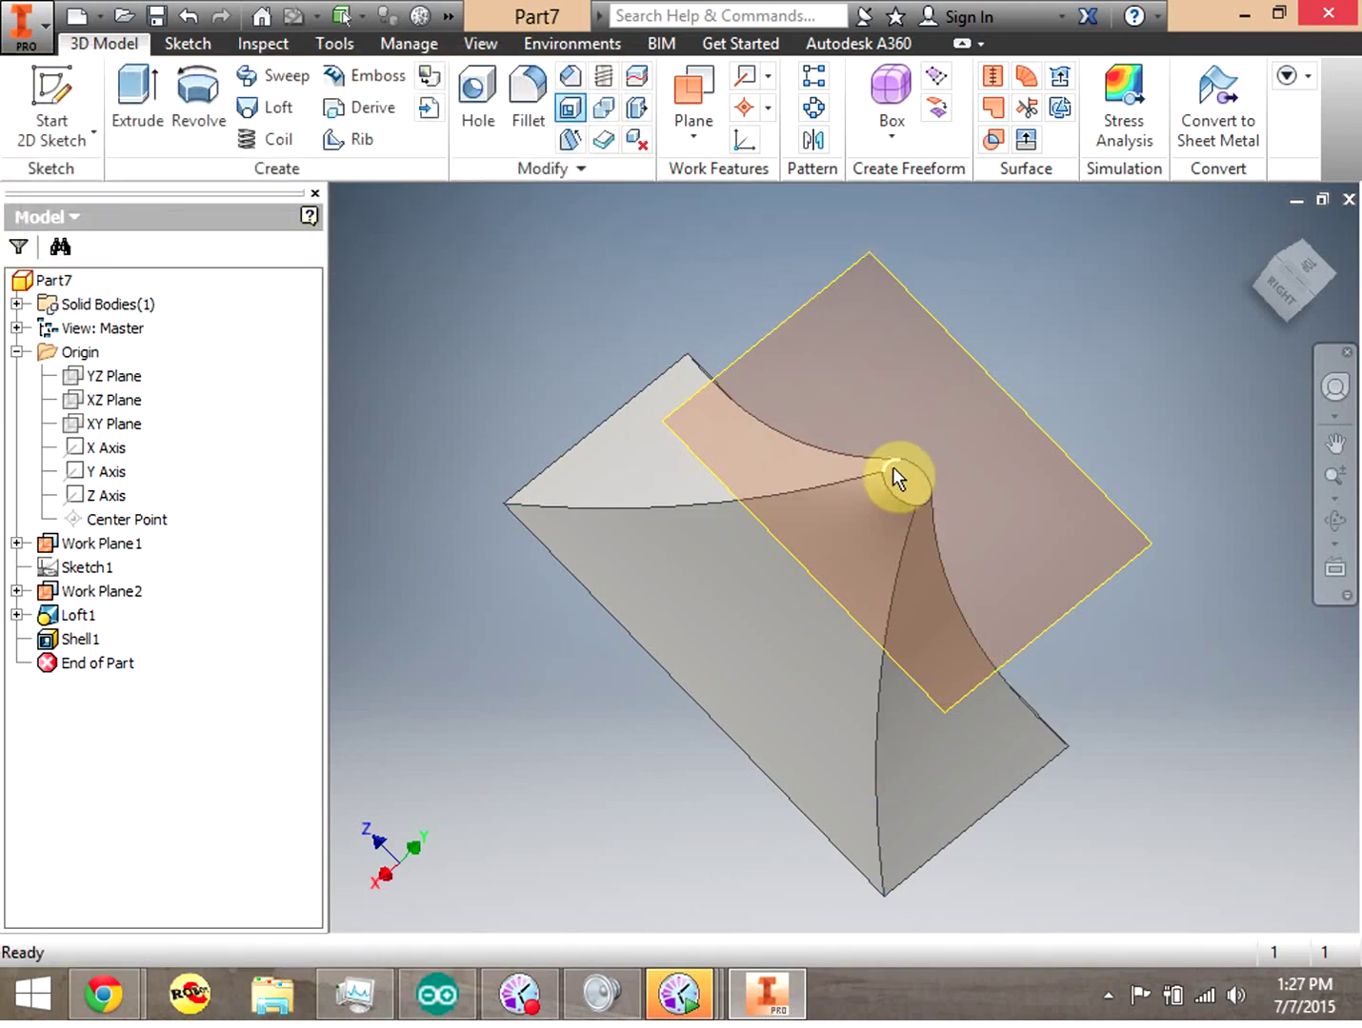
Fillet all four edge segments around the small circular end of the lofted body with a 0.05 in radius
{"action": "left_click", "coordinate": [528, 109]}
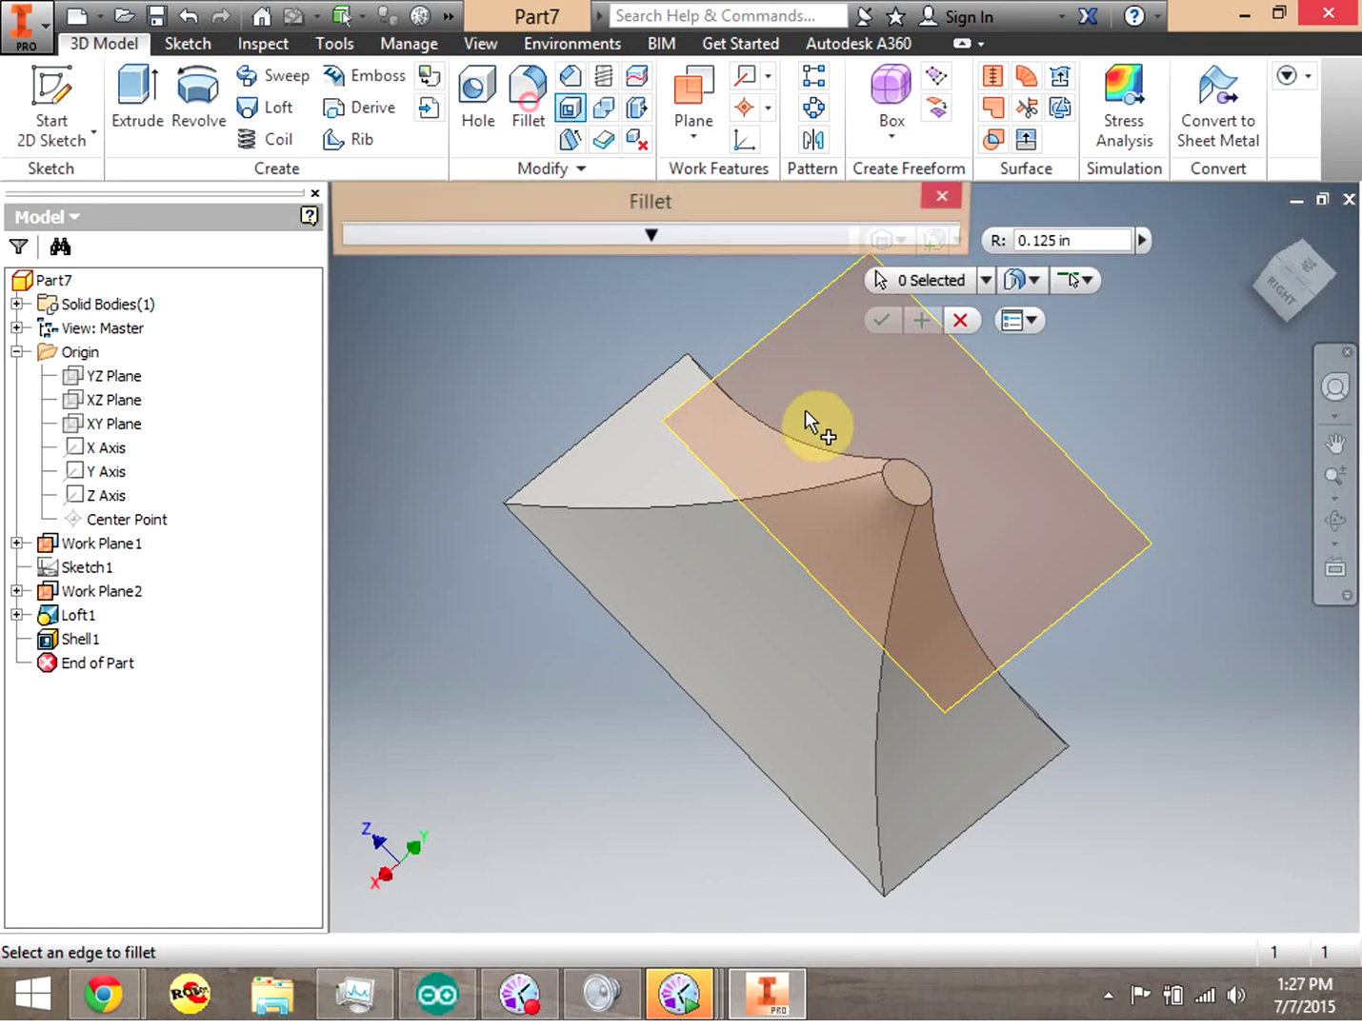
{"action": "left_click", "coordinate": [886, 483]}
{"action": "left_click", "coordinate": [909, 460]}
{"action": "left_click", "coordinate": [923, 476]}
{"action": "left_click", "coordinate": [925, 497]}
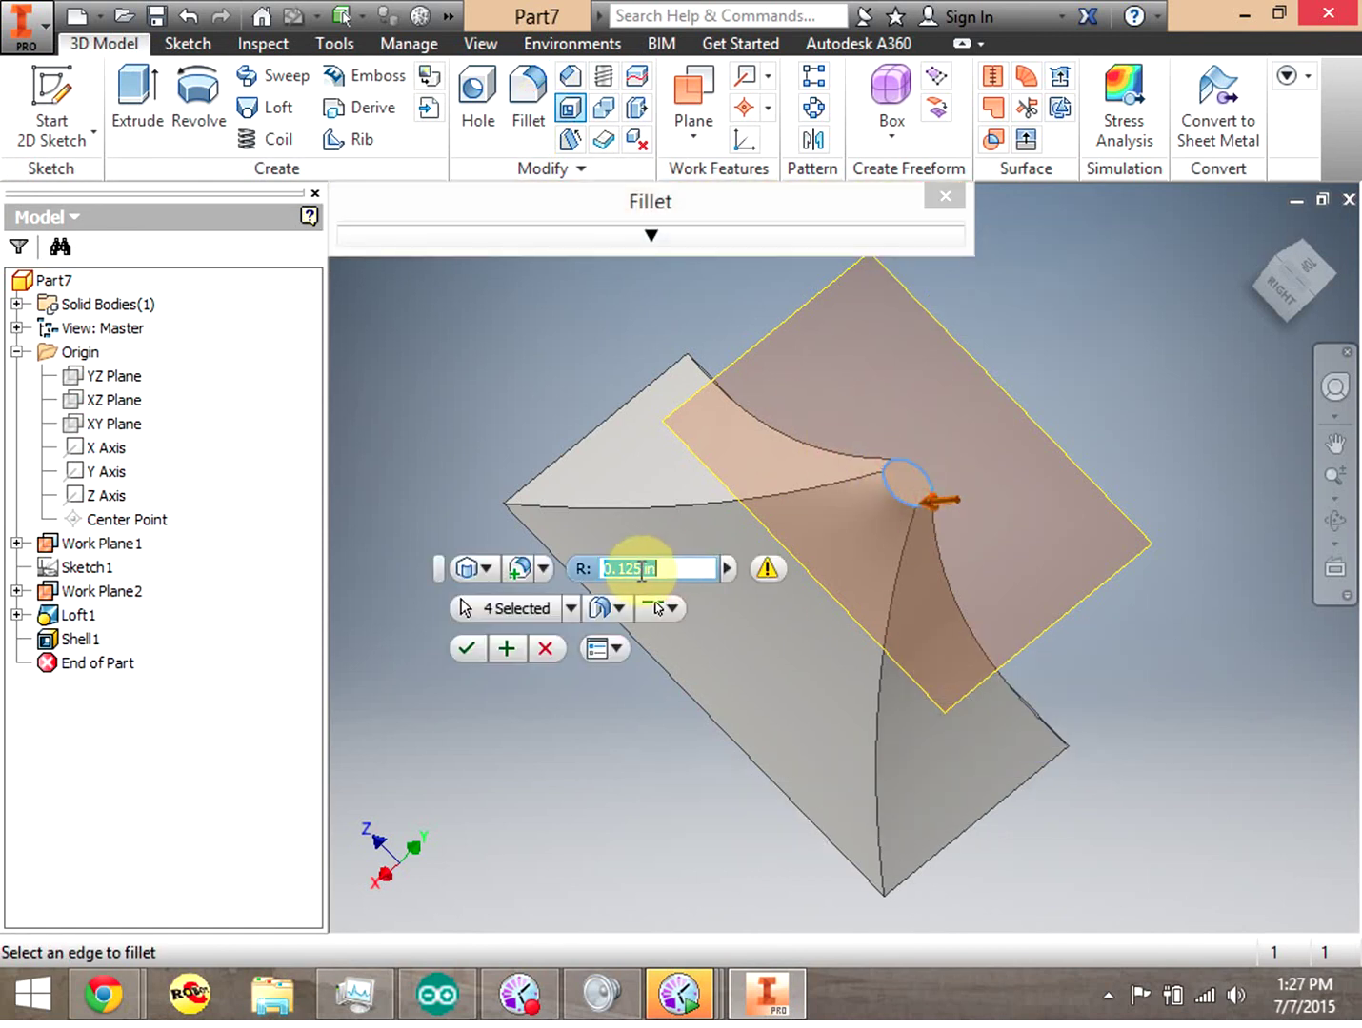
{"action": "left_click", "coordinate": [641, 568]}
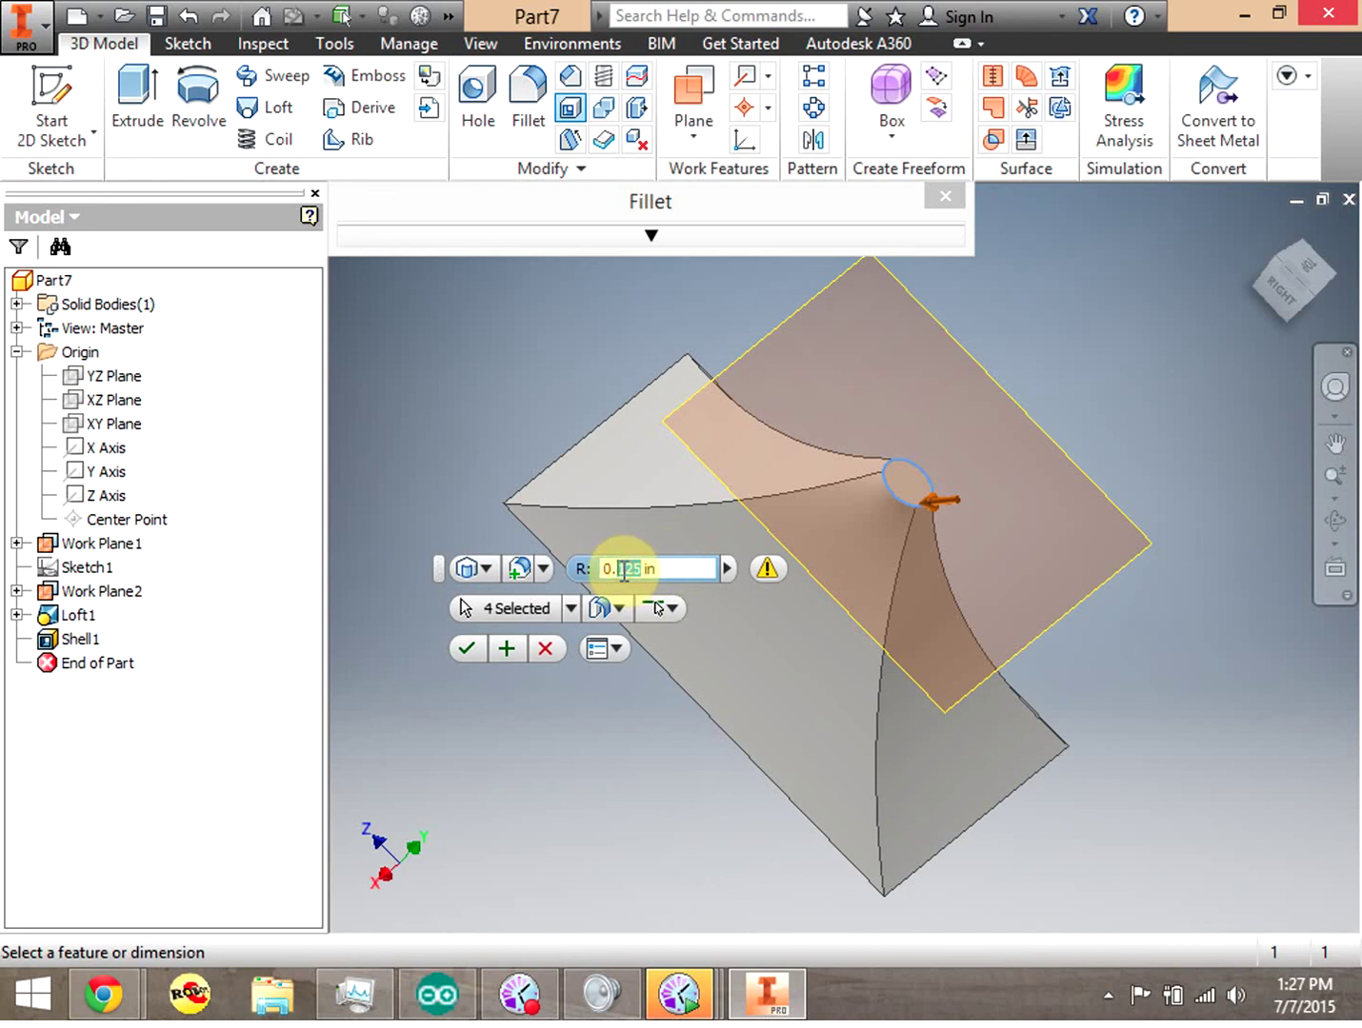
{"action": "type", "text": "5"}
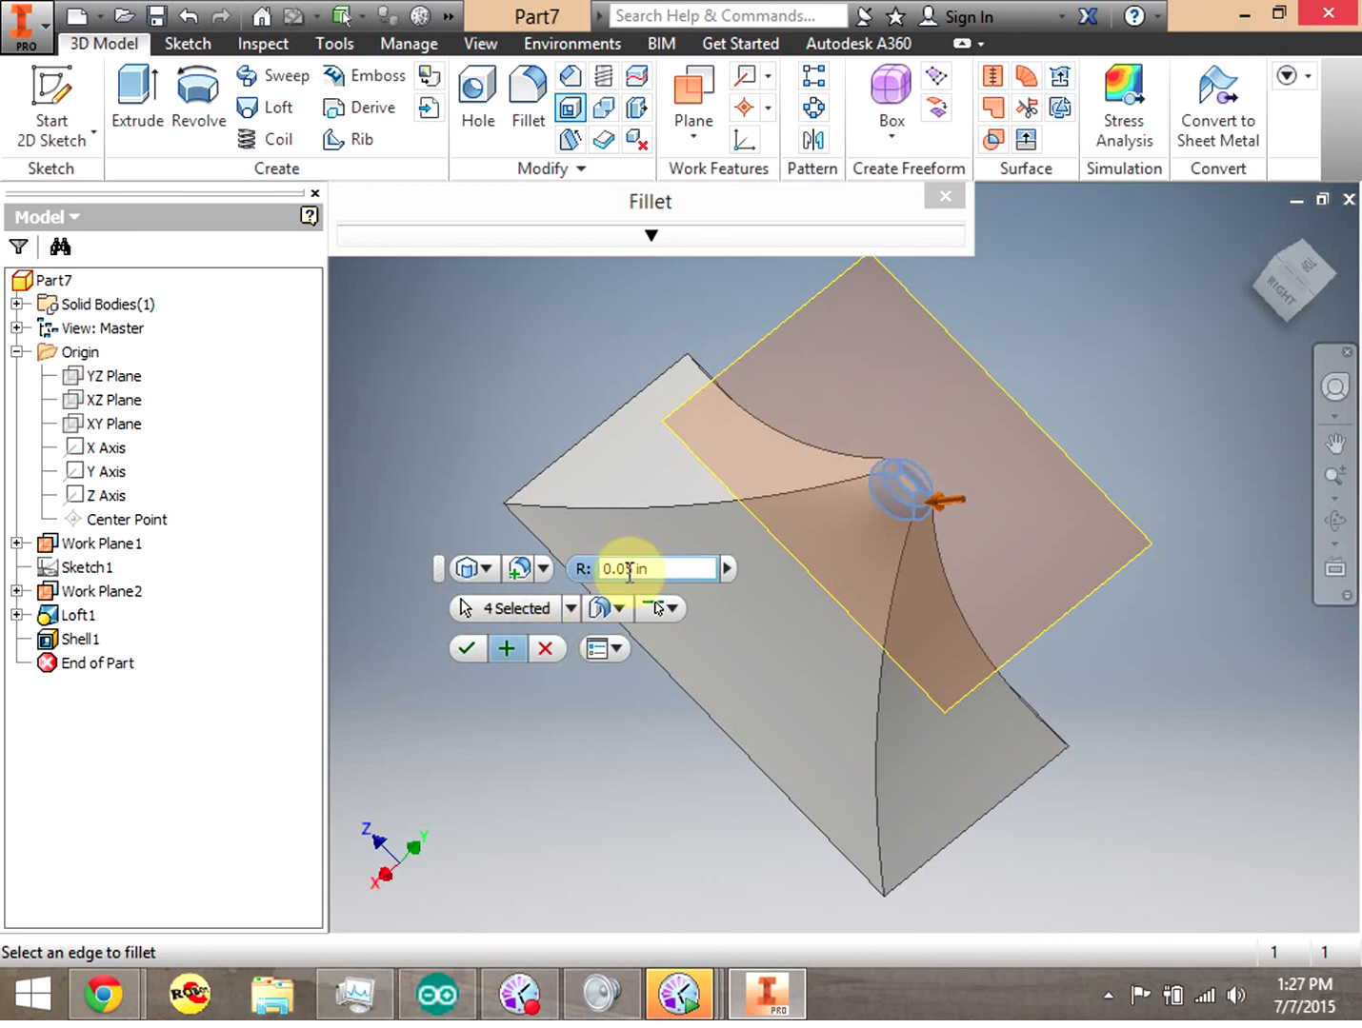
{"action": "left_click", "coordinate": [466, 651]}
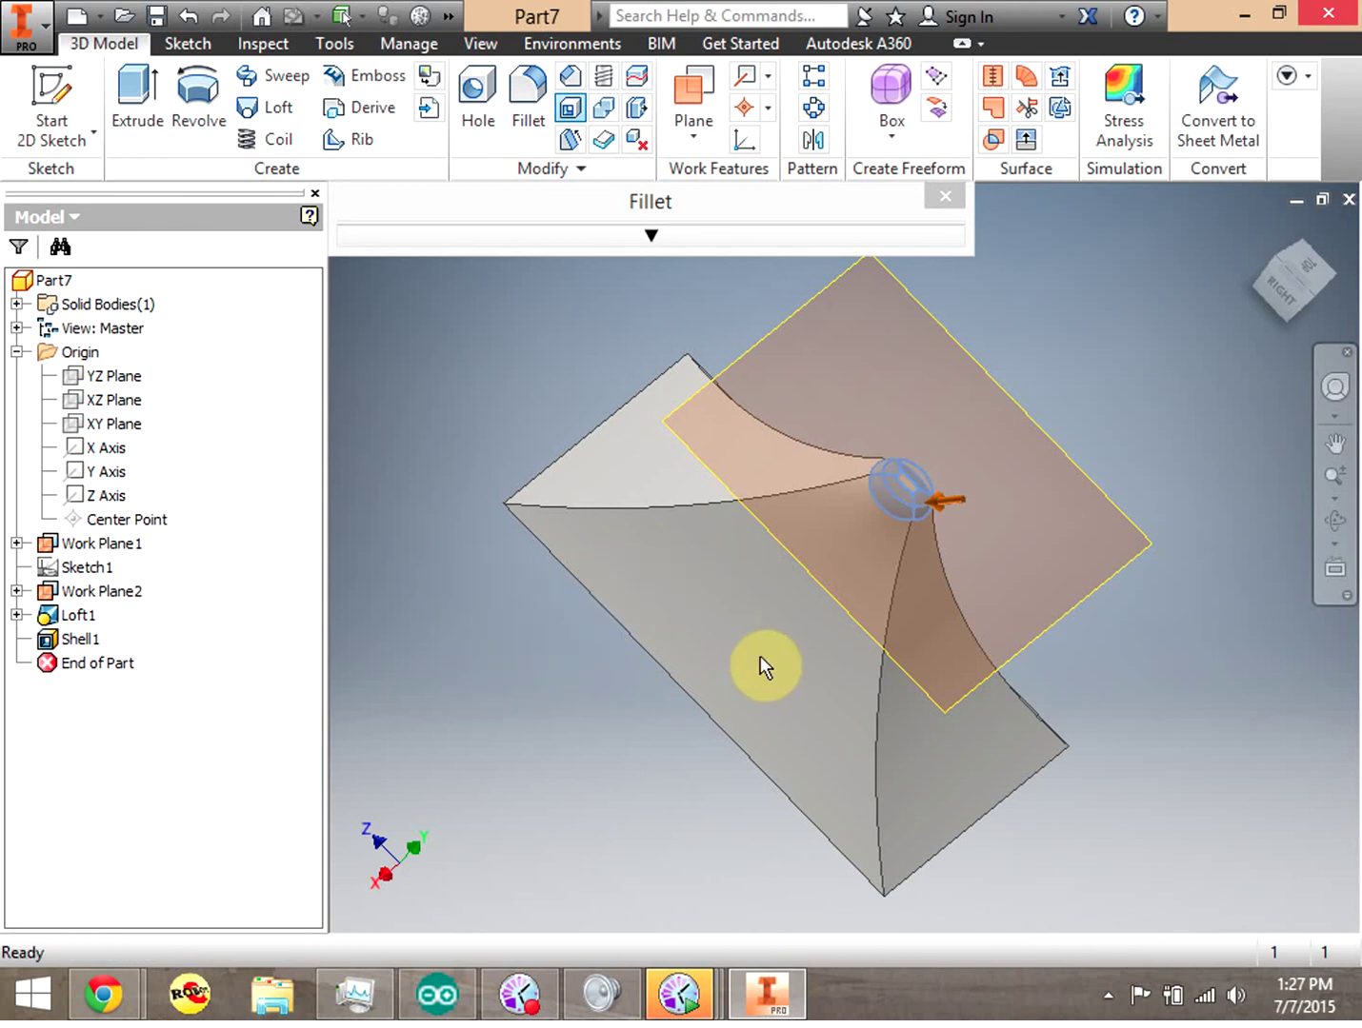
Turn off the visibility of Work Plane1, which crosses the lofted body
{"action": "mouse_move", "coordinate": [1287, 294]}
{"action": "left_mouse_down"}
{"action": "mouse_move", "coordinate": [1186, 228]}
{"action": "mouse_move", "coordinate": [1114, 204]}
{"action": "mouse_move", "coordinate": [1057, 205]}
{"action": "mouse_move", "coordinate": [903, 285]}
{"action": "mouse_move", "coordinate": [895, 198]}
{"action": "left_mouse_up"}
{"action": "left_click", "coordinate": [762, 335]}
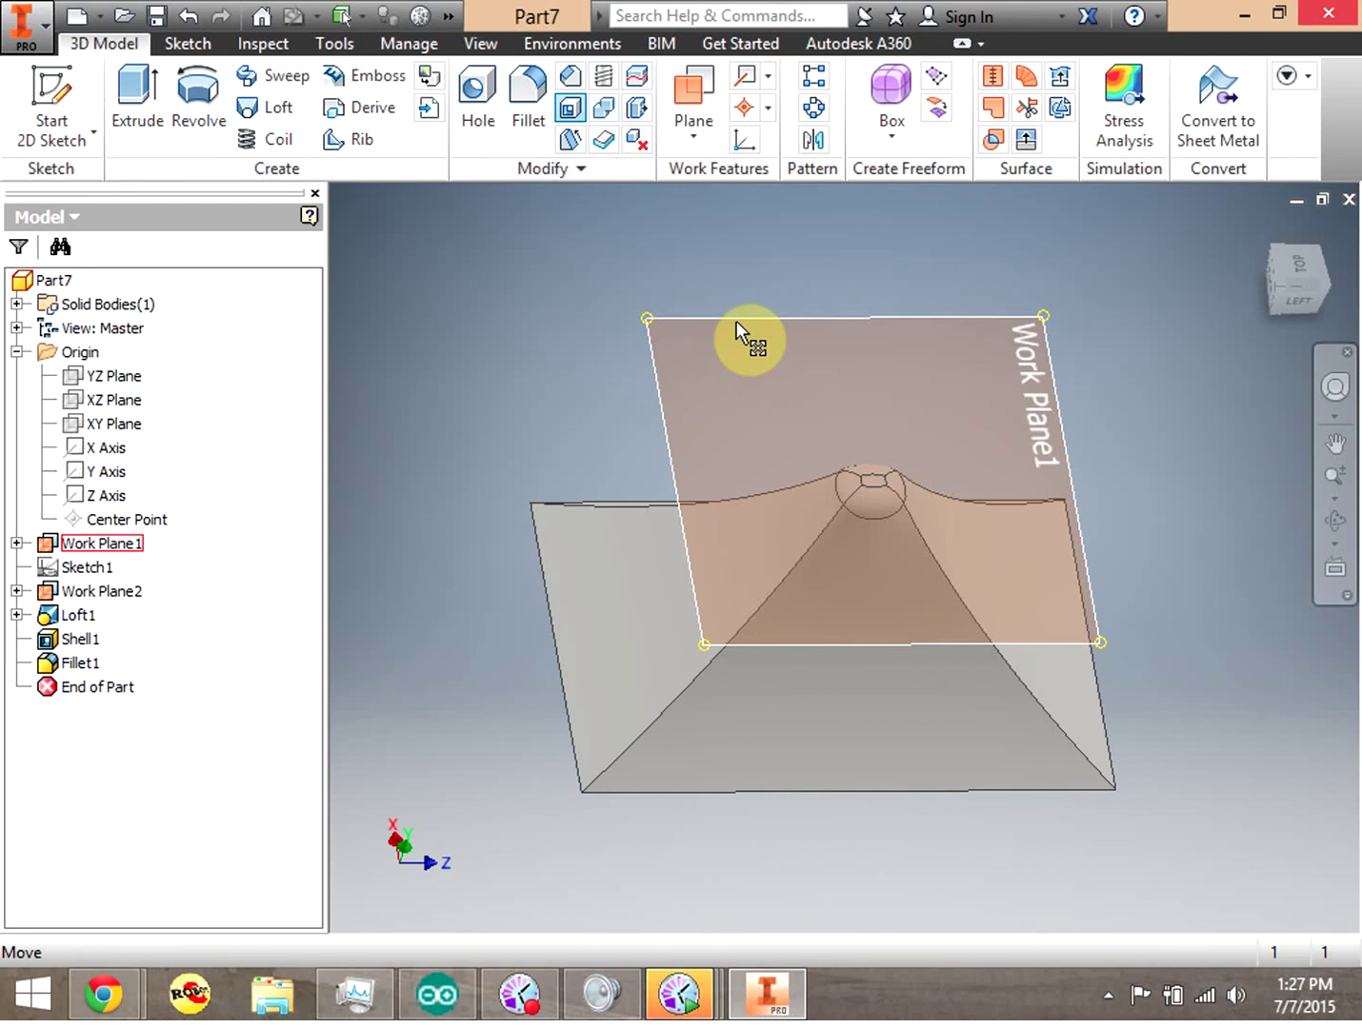
{"action": "right_click", "coordinate": [83, 543]}
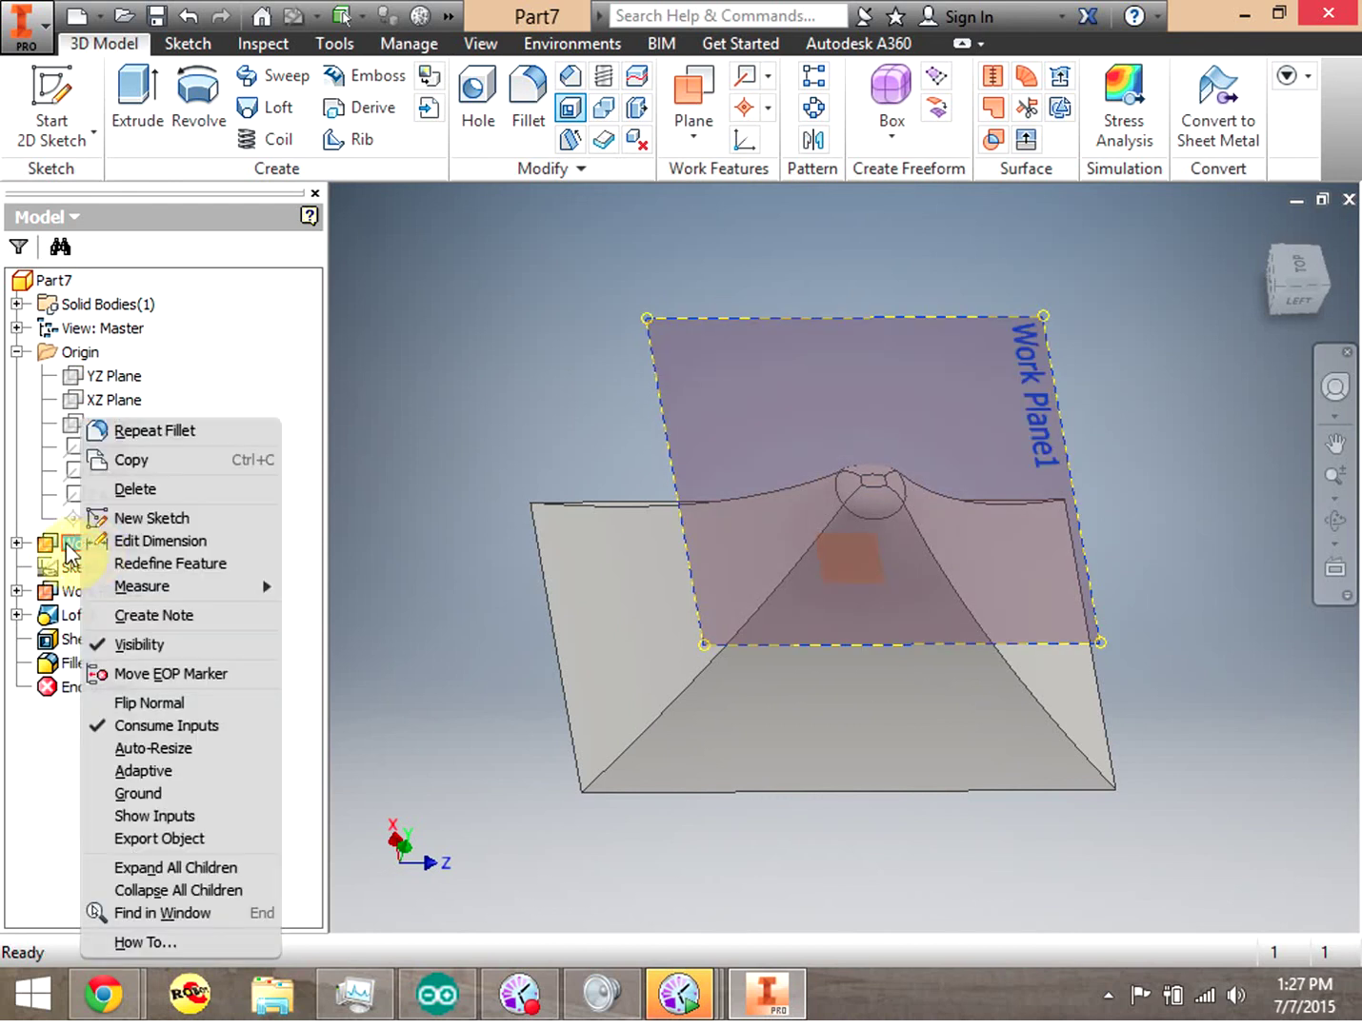
{"action": "left_click", "coordinate": [143, 644]}
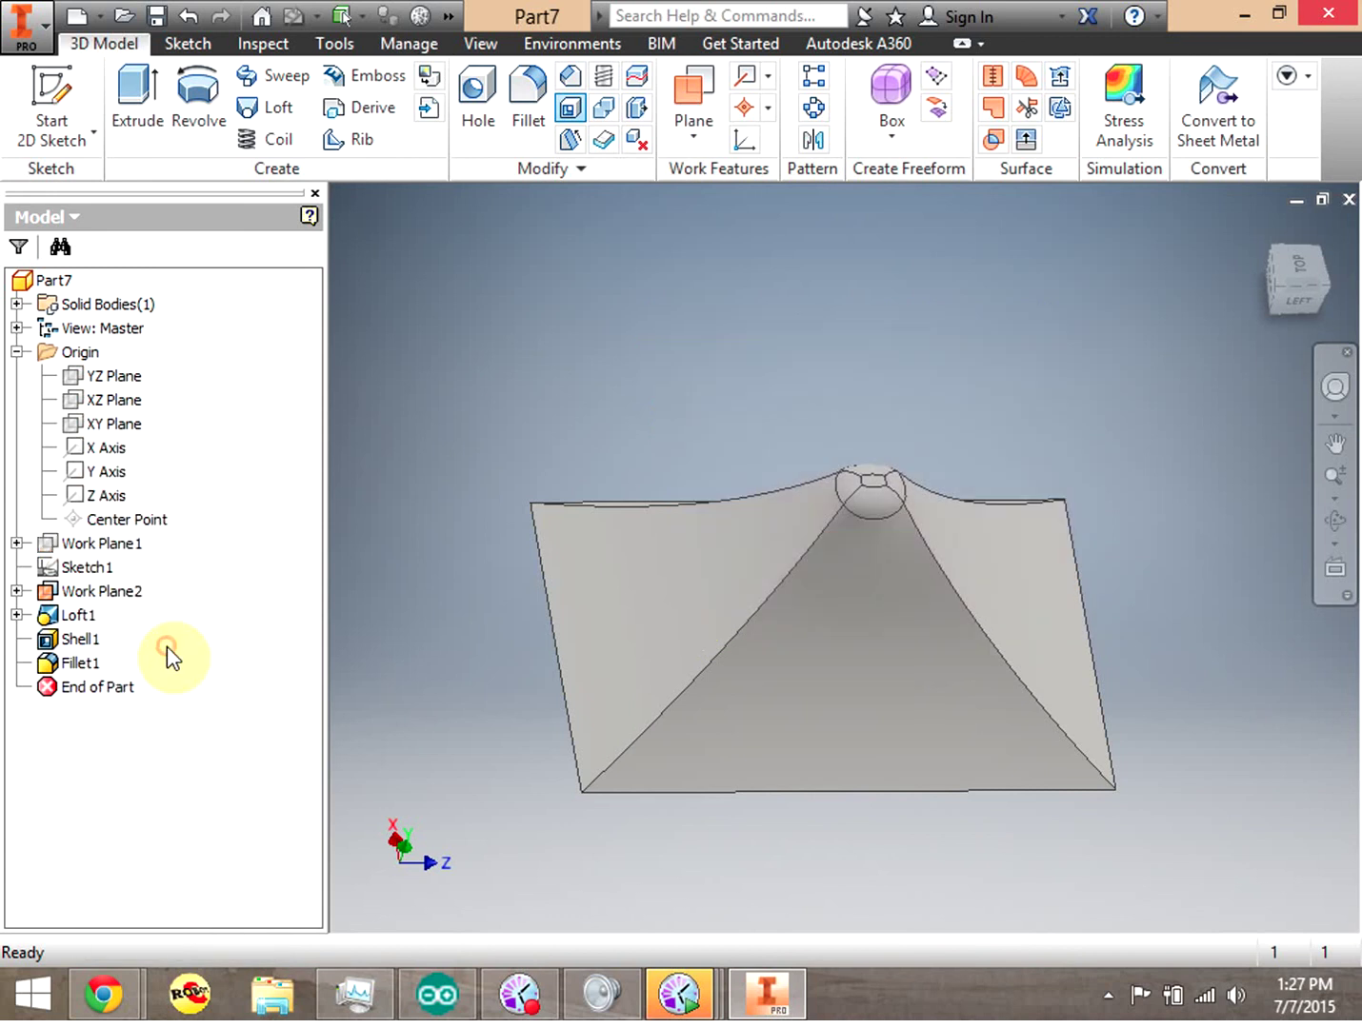
{"action": "mouse_move", "coordinate": [1274, 271]}
{"action": "left_mouse_down"}
{"action": "mouse_move", "coordinate": [1280, 249]}
{"action": "mouse_move", "coordinate": [1238, 205]}
{"action": "mouse_move", "coordinate": [1280, 250]}
{"action": "mouse_move", "coordinate": [762, 428]}
{"action": "mouse_move", "coordinate": [437, 659]}
{"action": "left_mouse_up"}
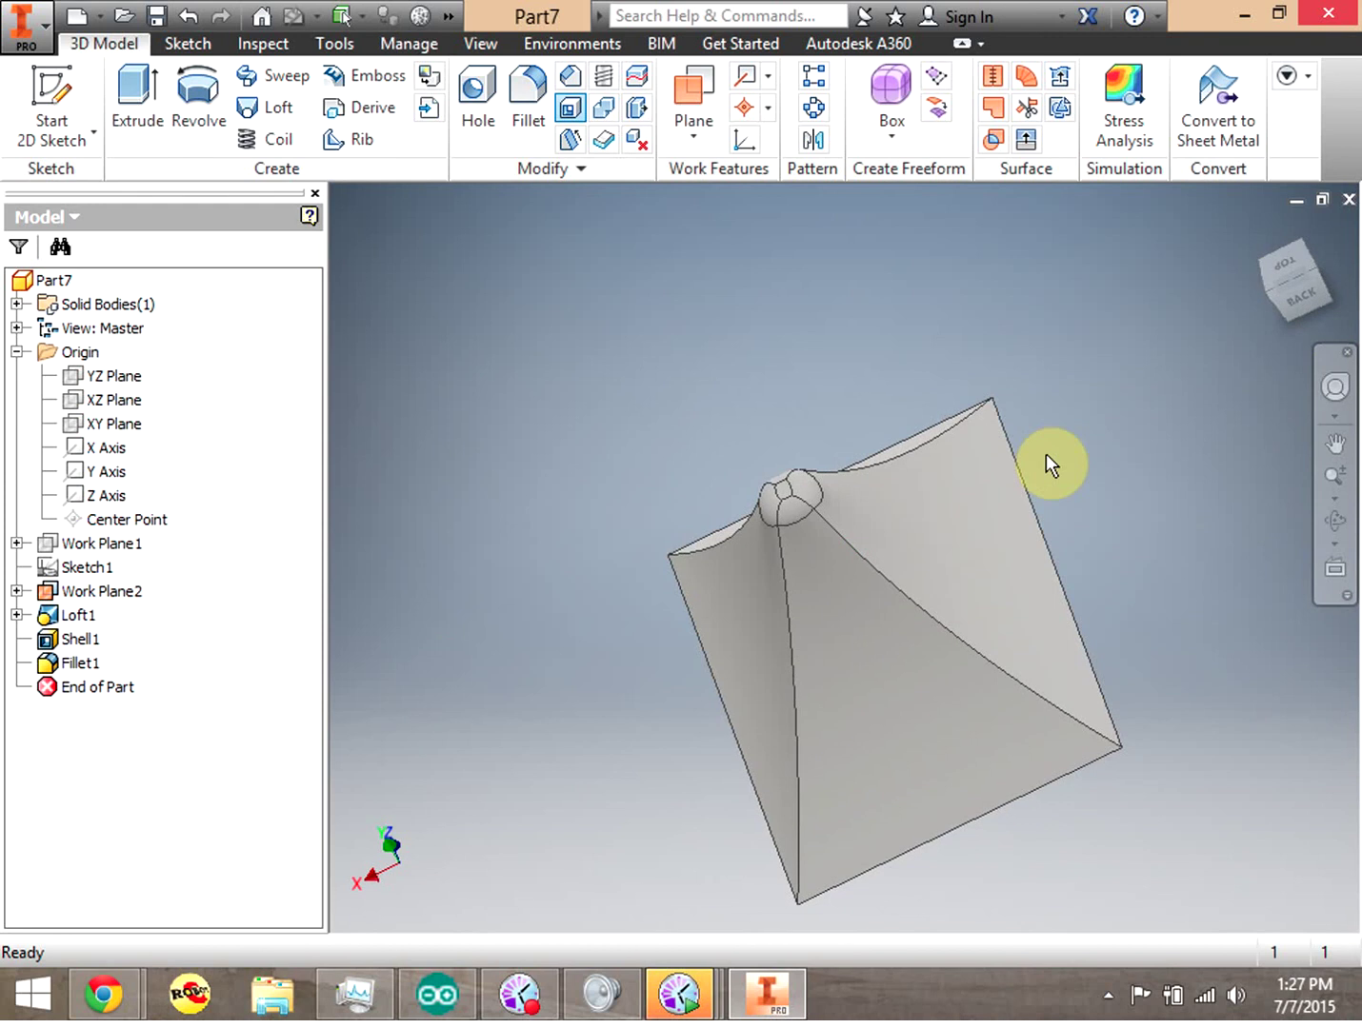